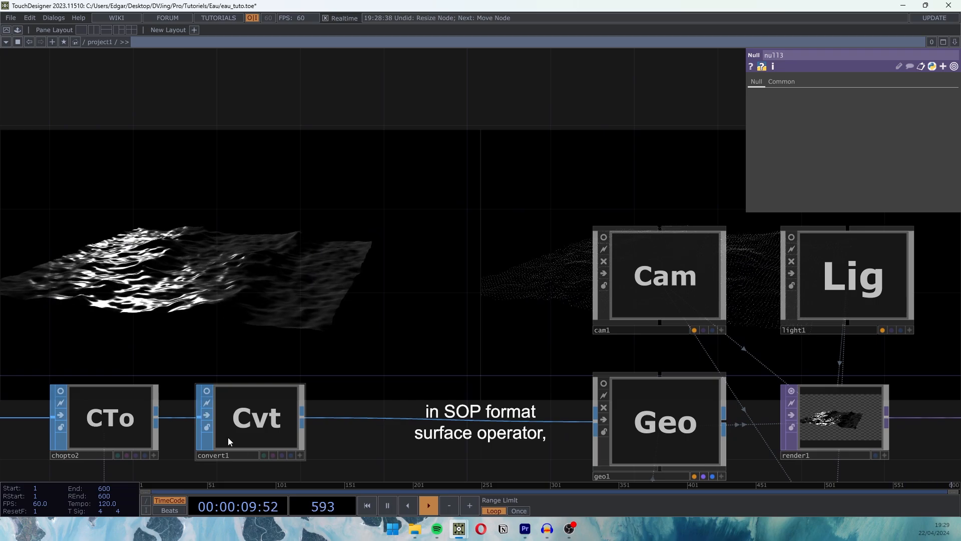
pyautogui.moveTo(291, 301); pyautogui.dragTo(169, 405)
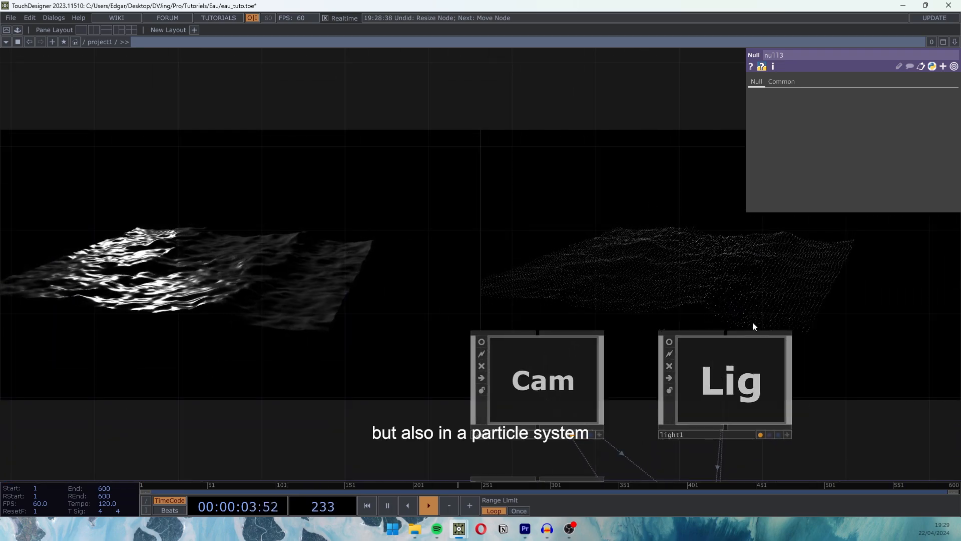
pyautogui.scroll(-4, 521, 302)
pyautogui.moveTo(705, 403); pyautogui.dragTo(519, 346)
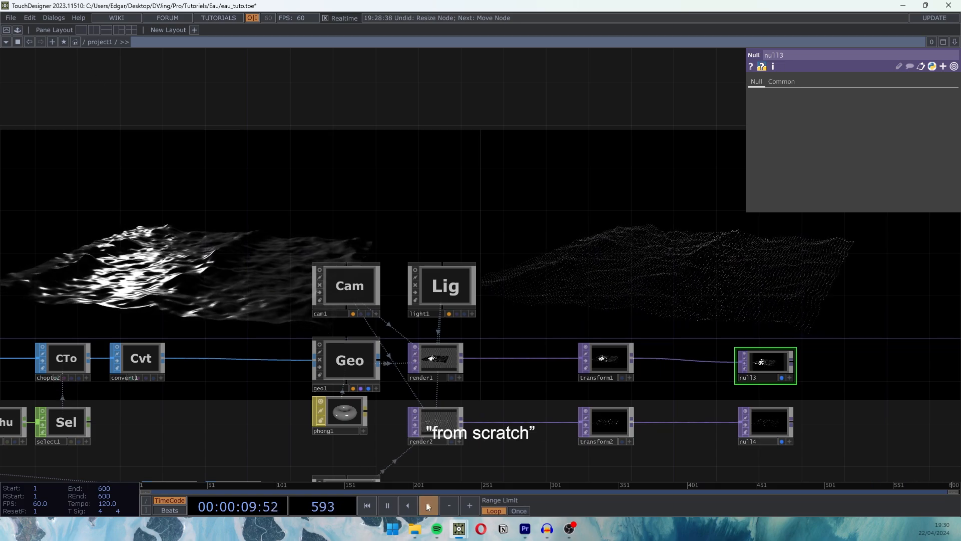
# - Switch to the window with the empty NewProject network and close the Palette browser
pyautogui.moveTo(458, 528)
pyautogui.click(404, 476)
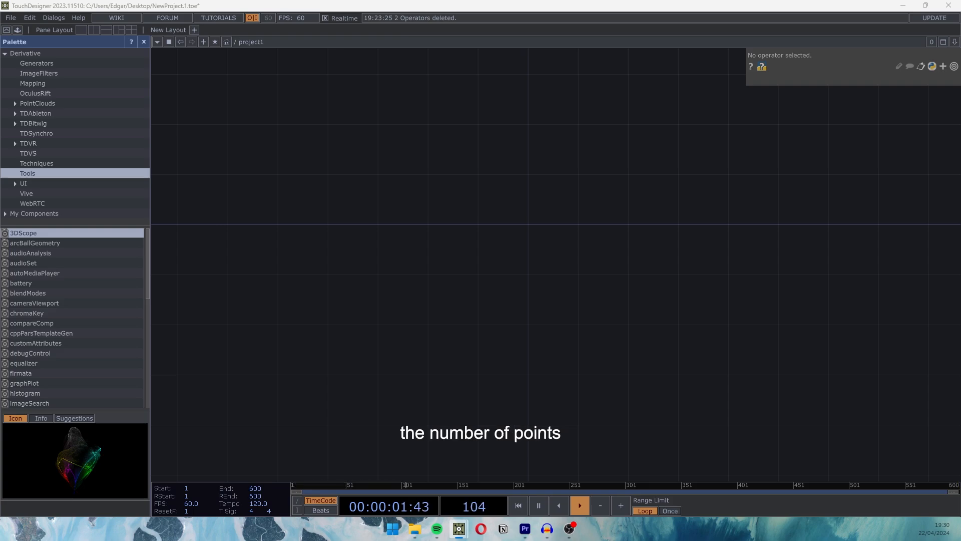
pyautogui.click(143, 42)
pyautogui.moveTo(355, 219); pyautogui.dragTo(419, 267)
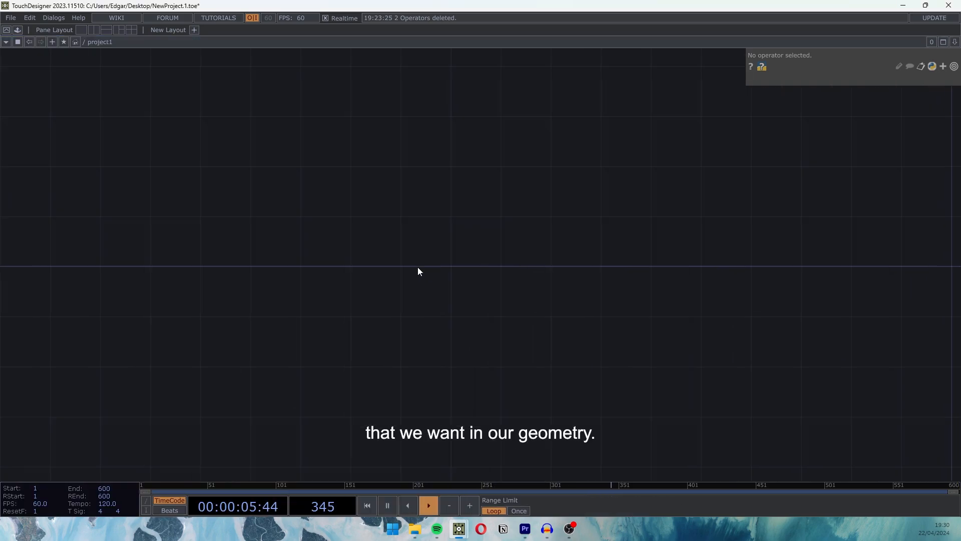
# - Add a Constant CHOP to the empty network
pyautogui.press('Tab')
pyautogui.click(302, 132)
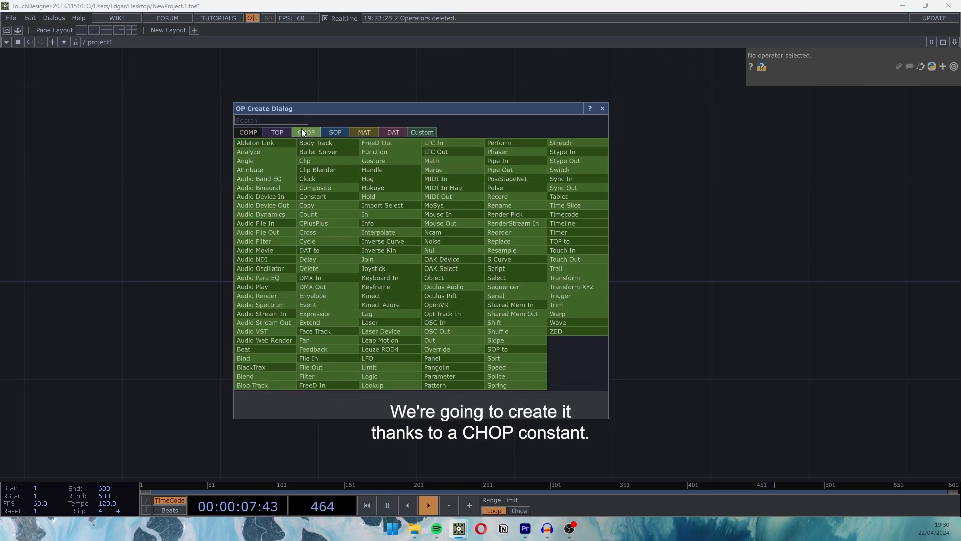
pyautogui.click(320, 196)
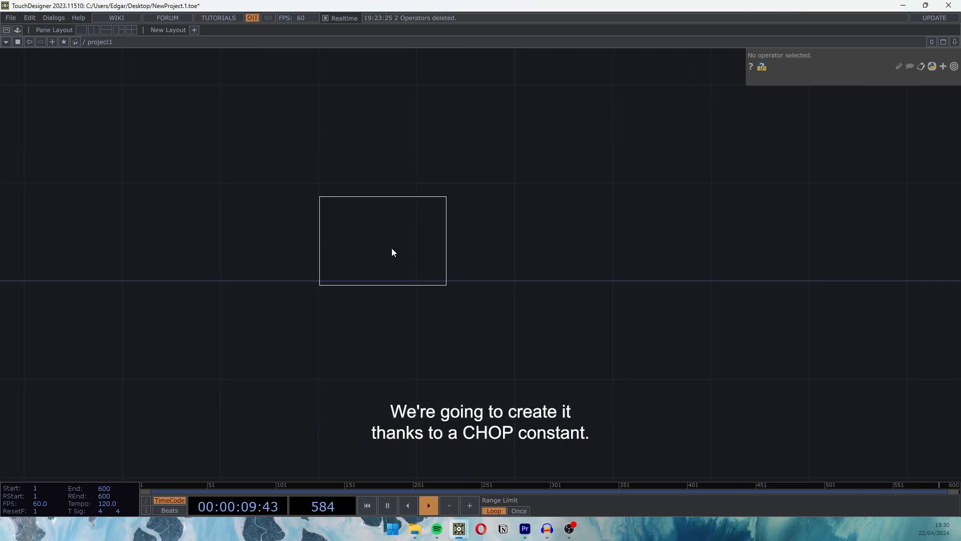
pyautogui.click(513, 282)
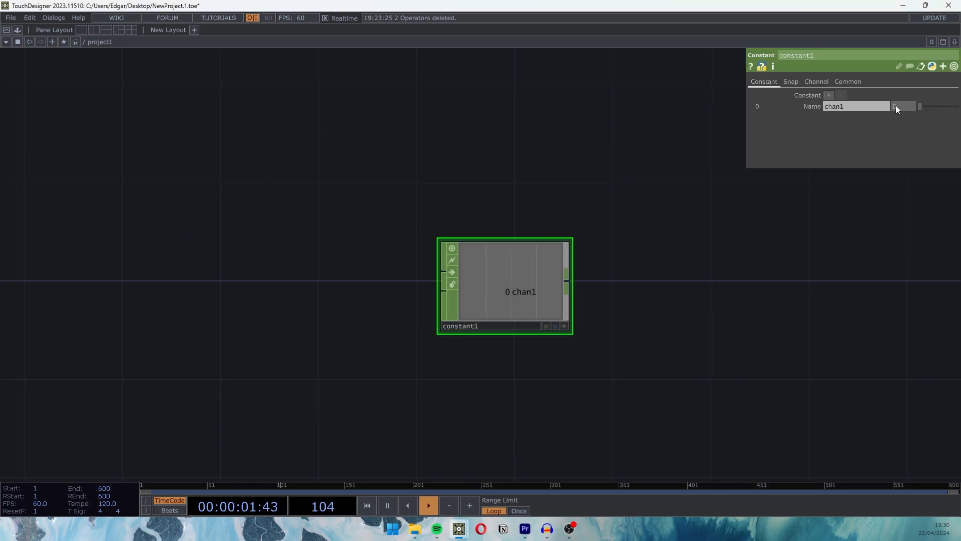
# - Name the constant's channel nb_points and set its value to 150
pyautogui.write('nb_points')
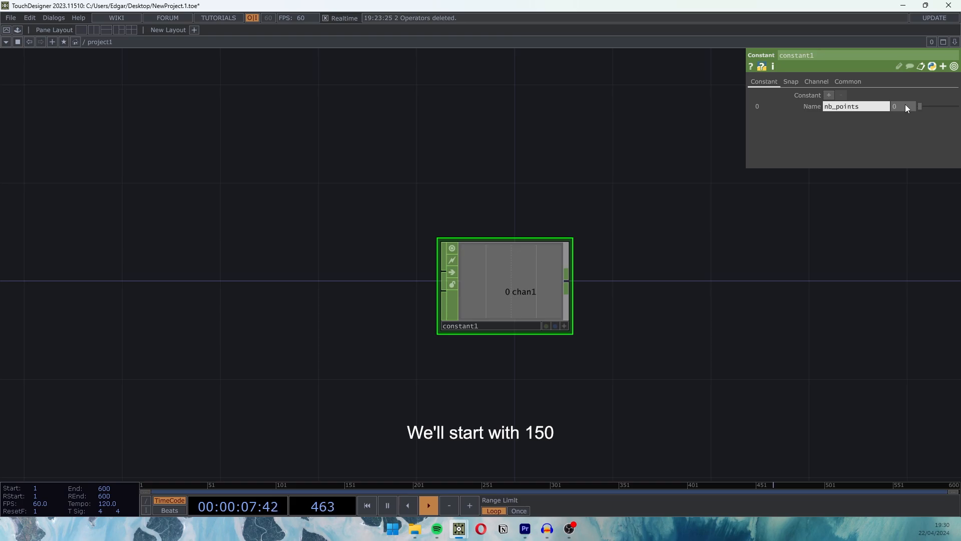
pyautogui.press('Return')
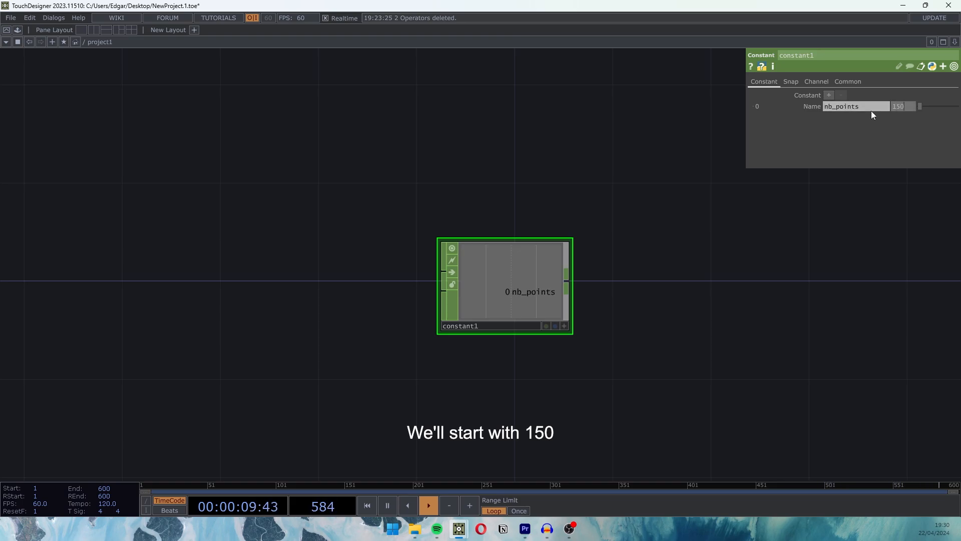
pyautogui.press('Return')
# - Add a Grid SOP to the right of the Constant CHOP
pyautogui.moveTo(724, 278); pyautogui.dragTo(428, 281)
pyautogui.press('Tab')
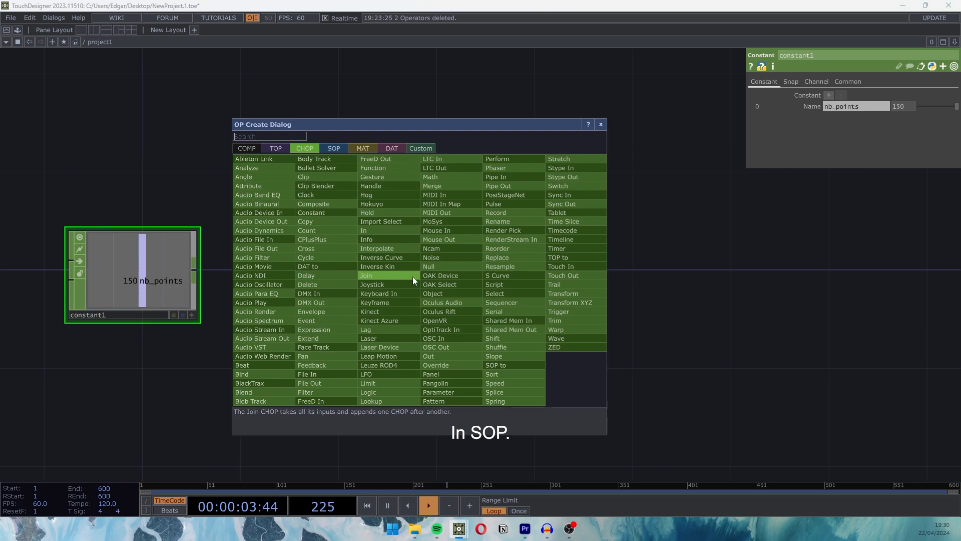
pyautogui.click(340, 147)
pyautogui.write('gr')
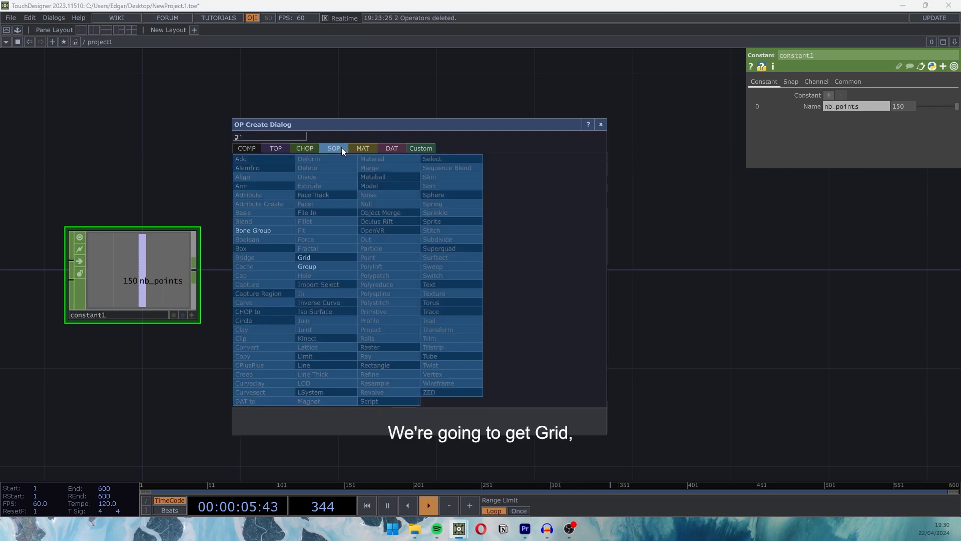
pyautogui.click(313, 257)
pyautogui.click(449, 273)
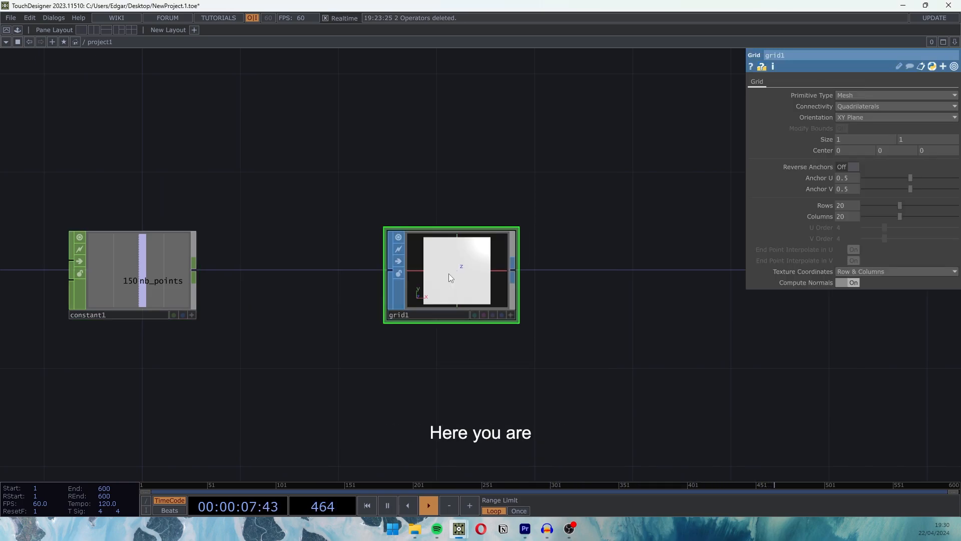
# - Link the constant's nb_points channel to both the Rows and Columns parameters of the grid
pyautogui.click(192, 314)
pyautogui.moveTo(129, 278); pyautogui.dragTo(715, 241)
pyautogui.moveTo(846, 204); pyautogui.dragTo(846, 204)
pyautogui.click(851, 199)
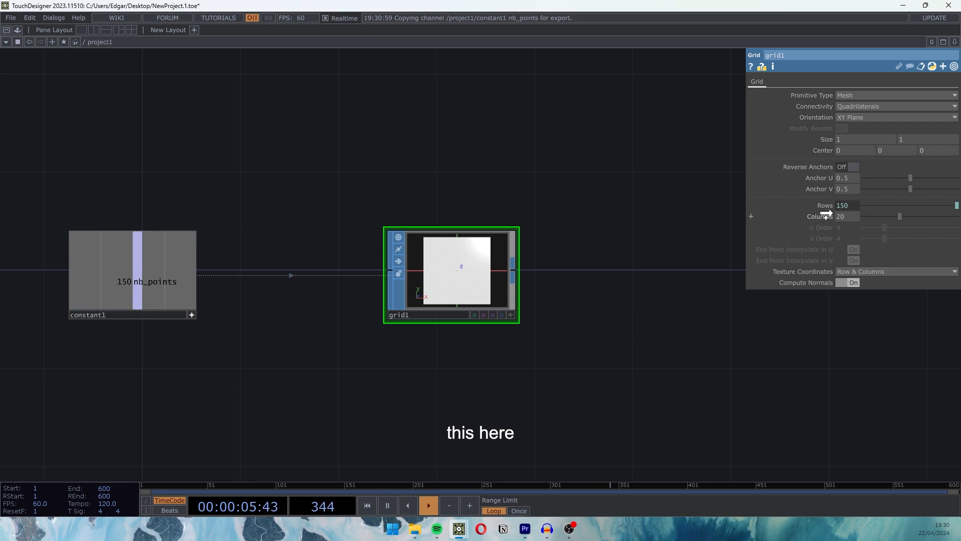
pyautogui.moveTo(845, 215); pyautogui.dragTo(847, 216)
pyautogui.click(851, 210)
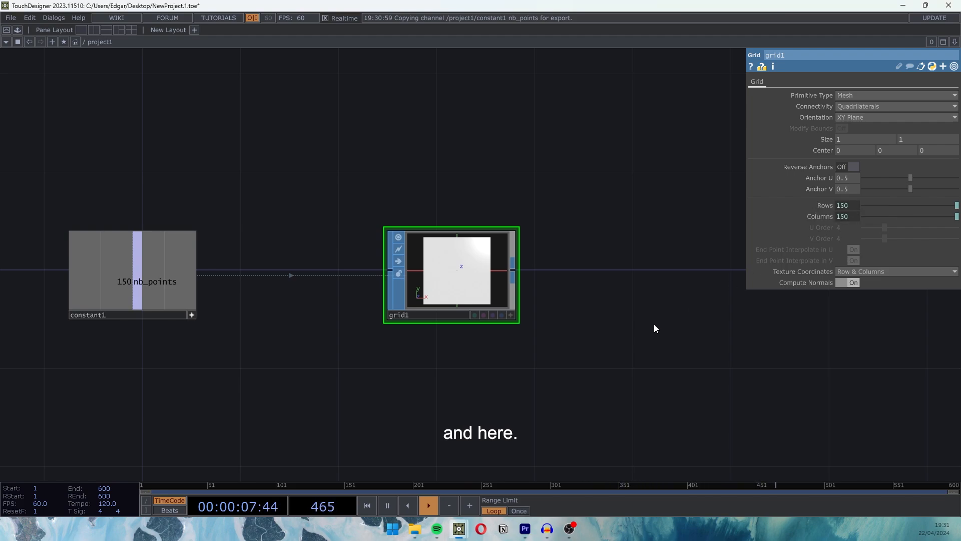
# - Set the grid's orientation to ZX Plane
pyautogui.moveTo(435, 414); pyautogui.dragTo(384, 376)
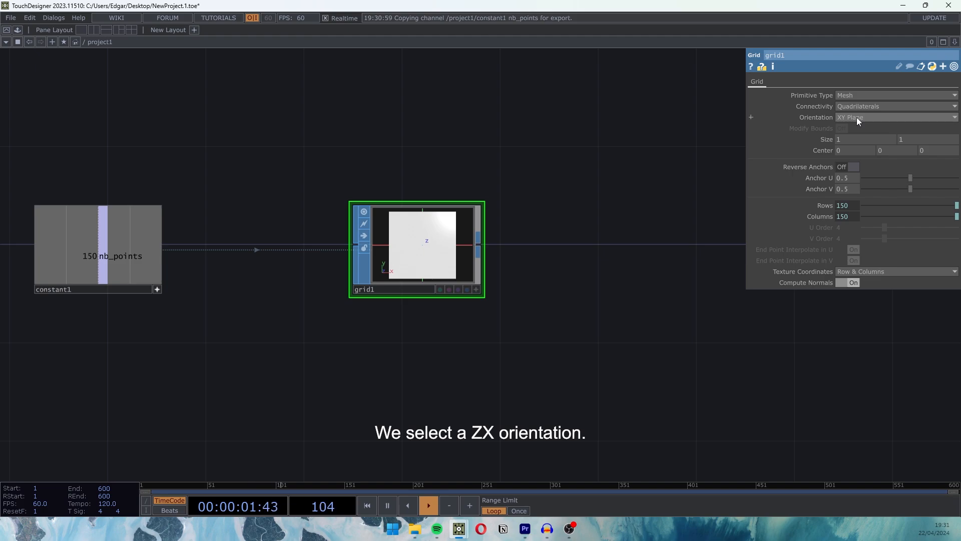
pyautogui.click(857, 118)
pyautogui.click(854, 148)
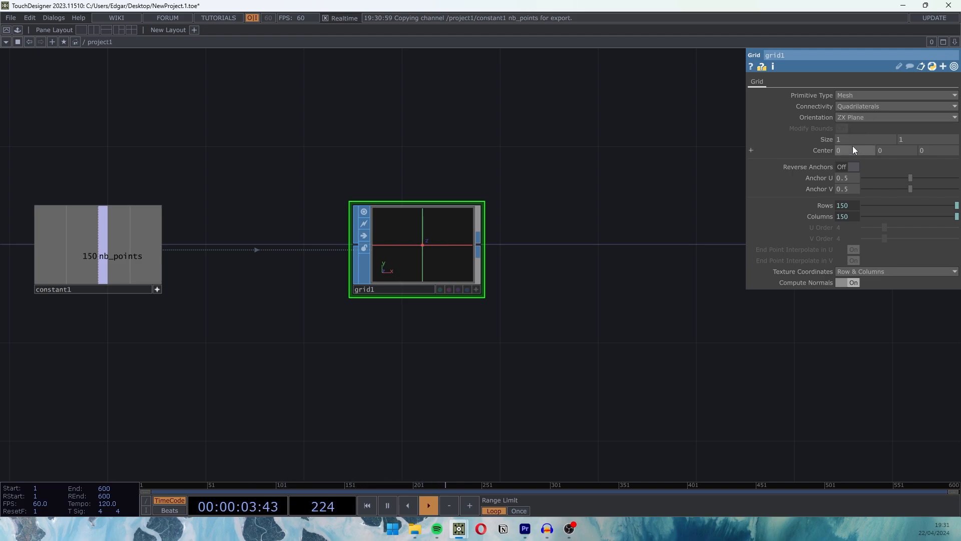
# - Set the grid's center to 0.5 in X and 0.5 in Z so its corner sits at the origin, checking it in the node's viewer
pyautogui.click(477, 289)
pyautogui.moveTo(439, 262); pyautogui.dragTo(430, 264)
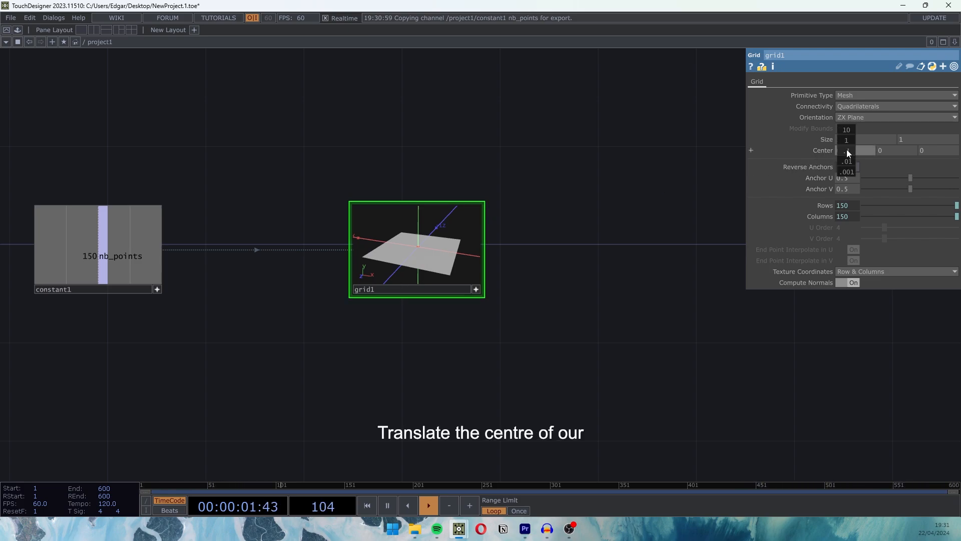
pyautogui.moveTo(849, 150)
pyautogui.mouseDown(button='middle')
pyautogui.moveTo(886, 149)
pyautogui.moveTo(831, 149)
pyautogui.mouseUp(button='middle')
pyautogui.moveTo(929, 152); pyautogui.dragTo(957, 149, button='middle')
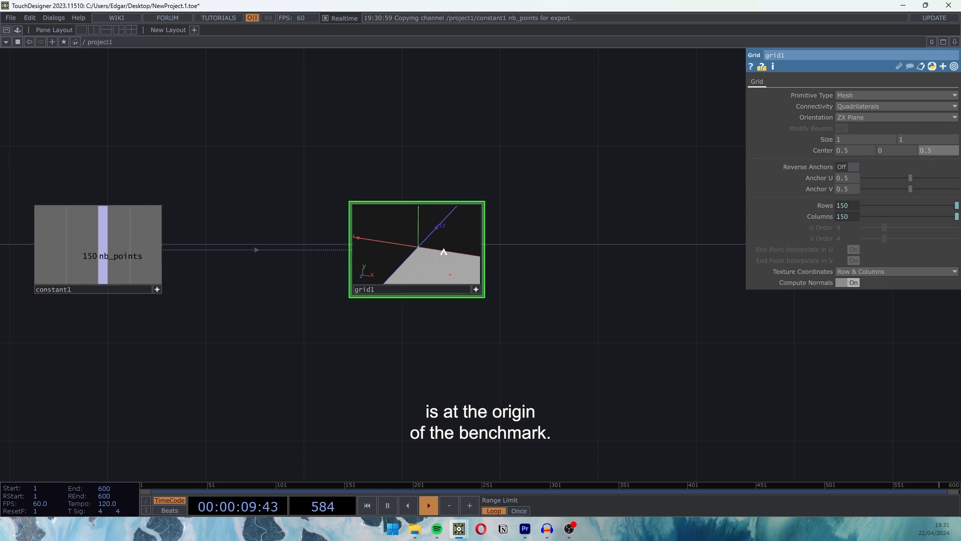
pyautogui.moveTo(417, 247)
pyautogui.mouseDown()
pyautogui.moveTo(444, 253)
pyautogui.moveTo(429, 253)
pyautogui.mouseUp()
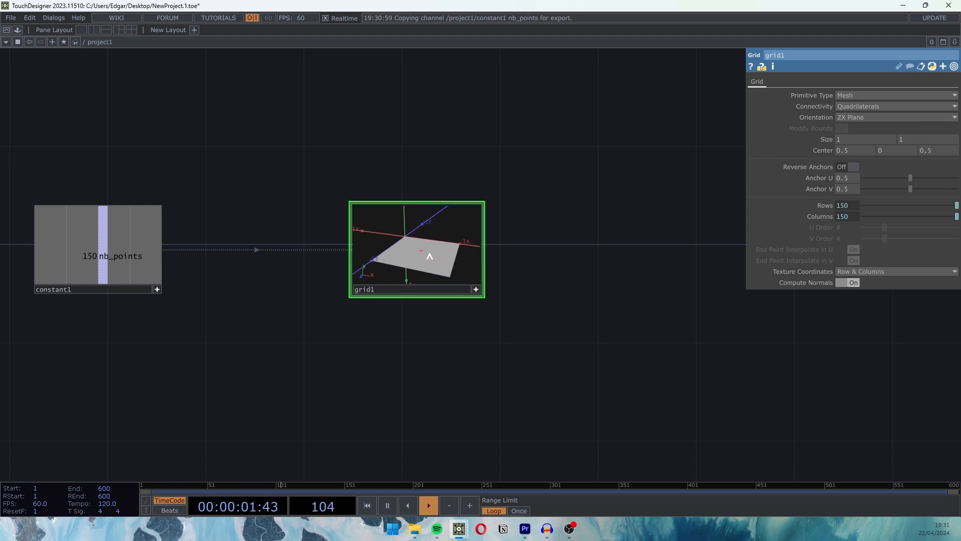
pyautogui.click(476, 290)
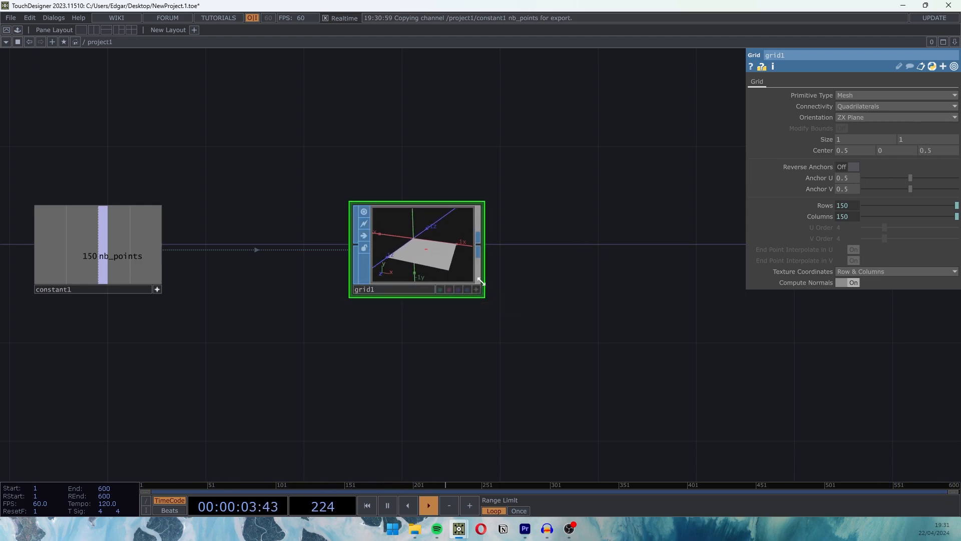
# - Convert the grid's point data to channels with a SOP to CHOP placed below the grid
pyautogui.scroll(3, 389, 235)
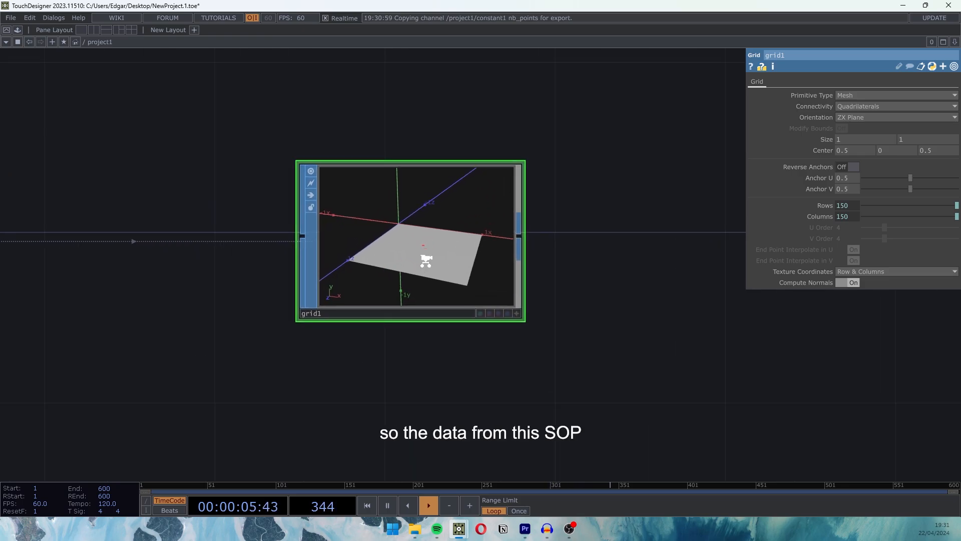
pyautogui.scroll(-3, 490, 246)
pyautogui.rightClick(510, 248)
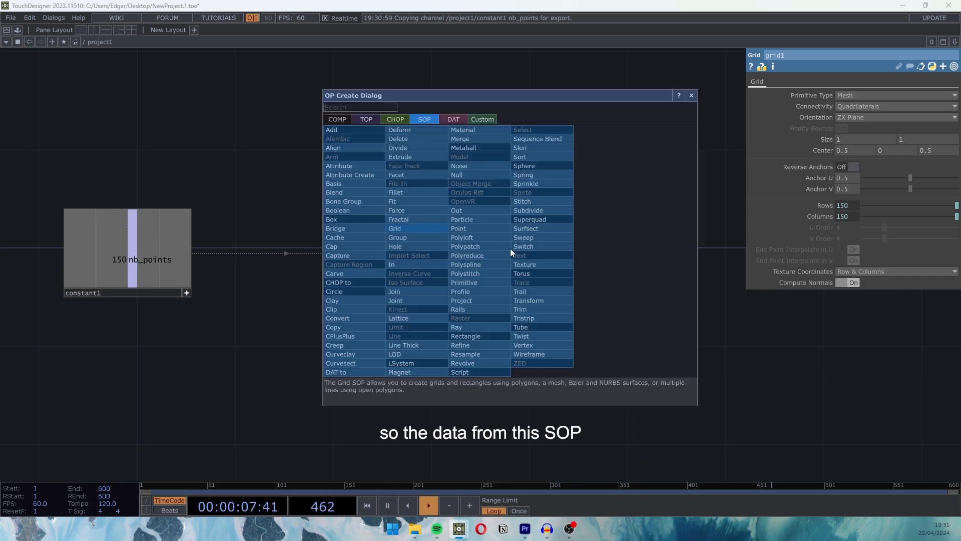
pyautogui.click(395, 119)
pyautogui.click(367, 139)
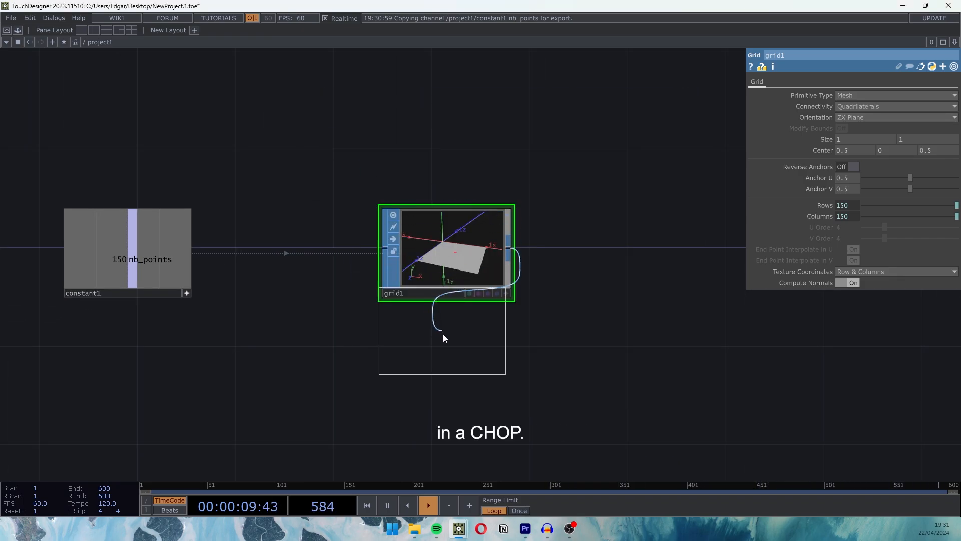
pyautogui.click(447, 356)
pyautogui.scroll(5, 475, 371)
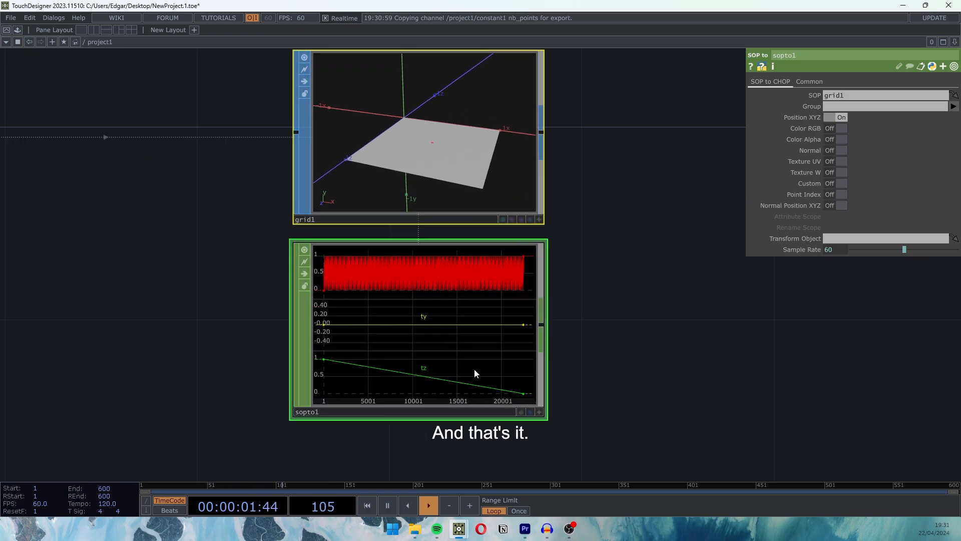
pyautogui.scroll(-4, 518, 214)
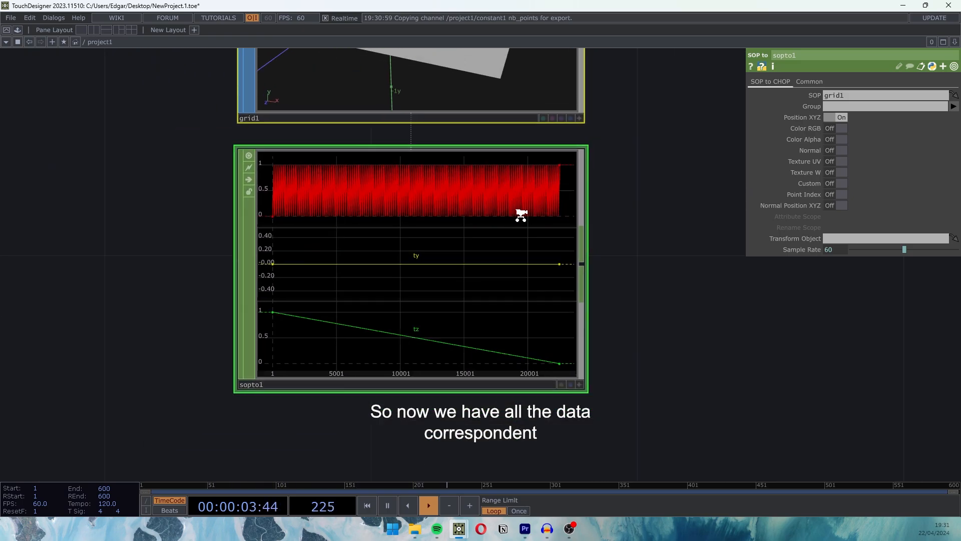
# - Add a CHOP to TOP fed by the SOP to CHOP and place it to its right
pyautogui.moveTo(672, 179); pyautogui.dragTo(661, 248)
pyautogui.moveTo(590, 291); pyautogui.dragTo(412, 314)
pyautogui.scroll(-4, 498, 310)
pyautogui.click(416, 311)
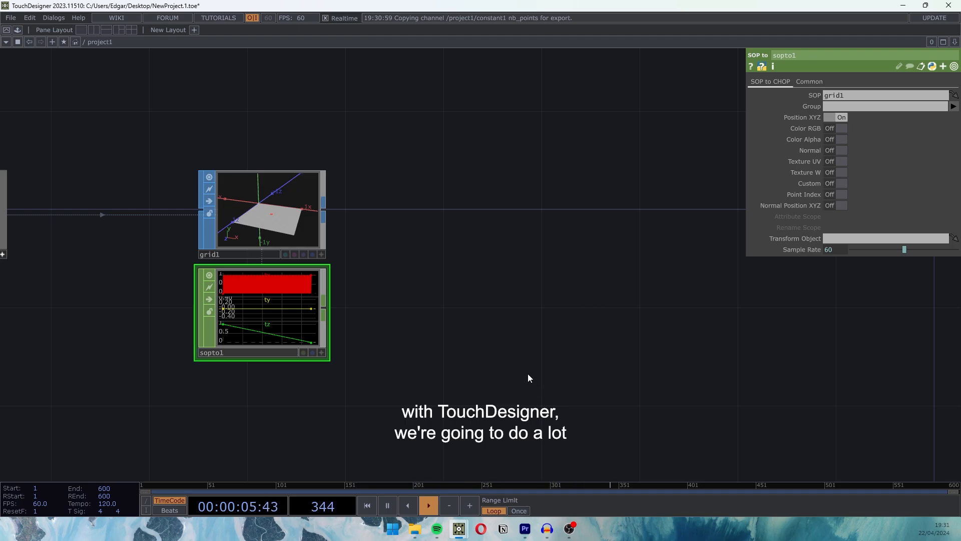
pyautogui.rightClick(326, 306)
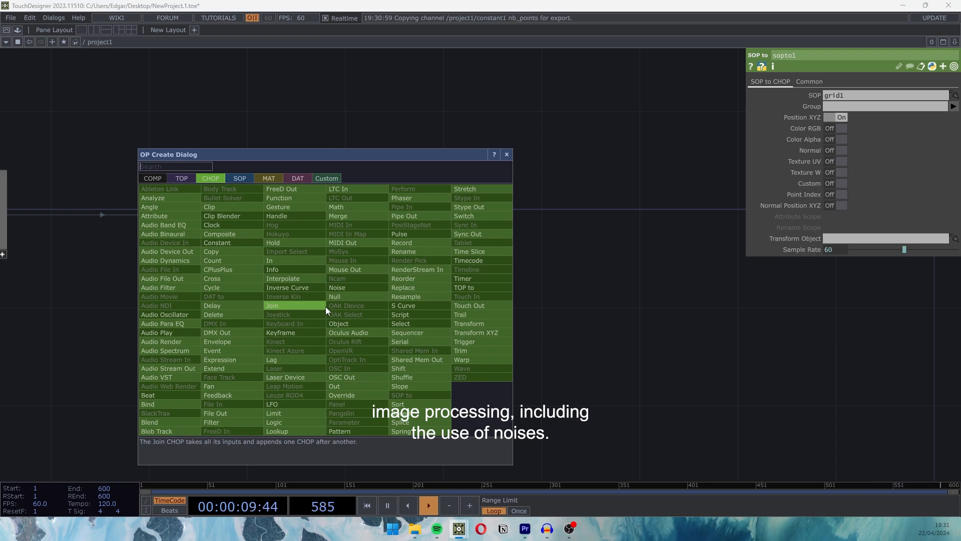
pyautogui.click(182, 178)
pyautogui.click(178, 190)
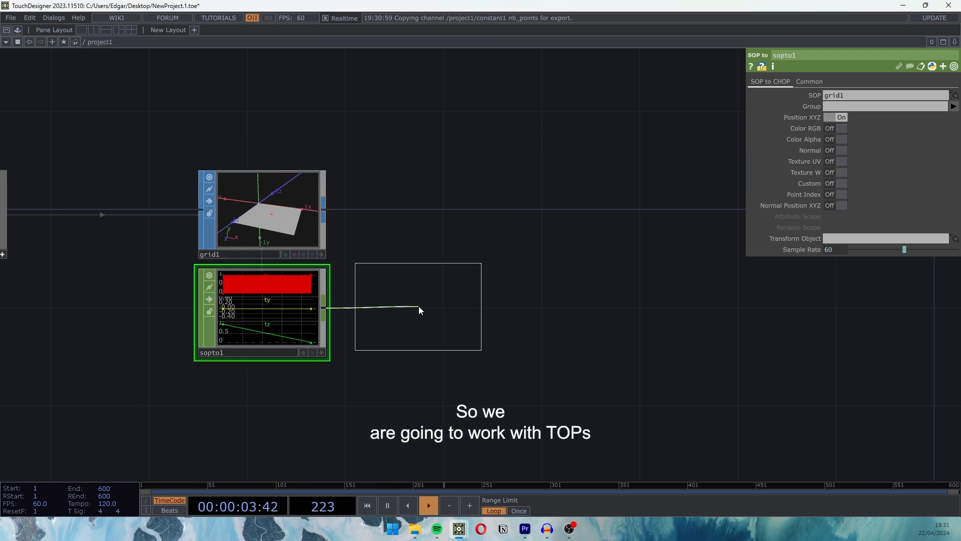
pyautogui.click(407, 328)
# - Set the CHOP to TOP's image layout to Fit to Square (Combine Sets) and its data format to RGB
pyautogui.scroll(5, 407, 329)
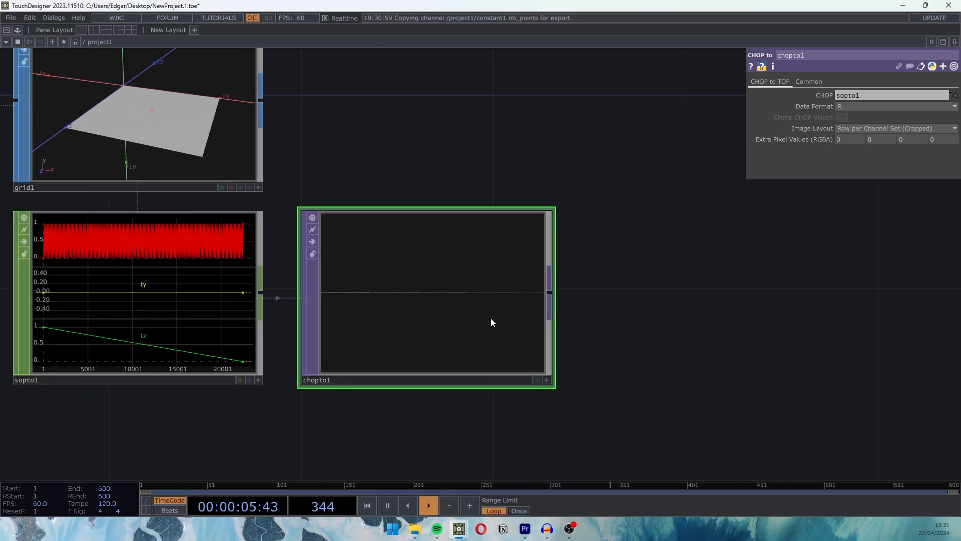
pyautogui.click(851, 129)
pyautogui.click(851, 159)
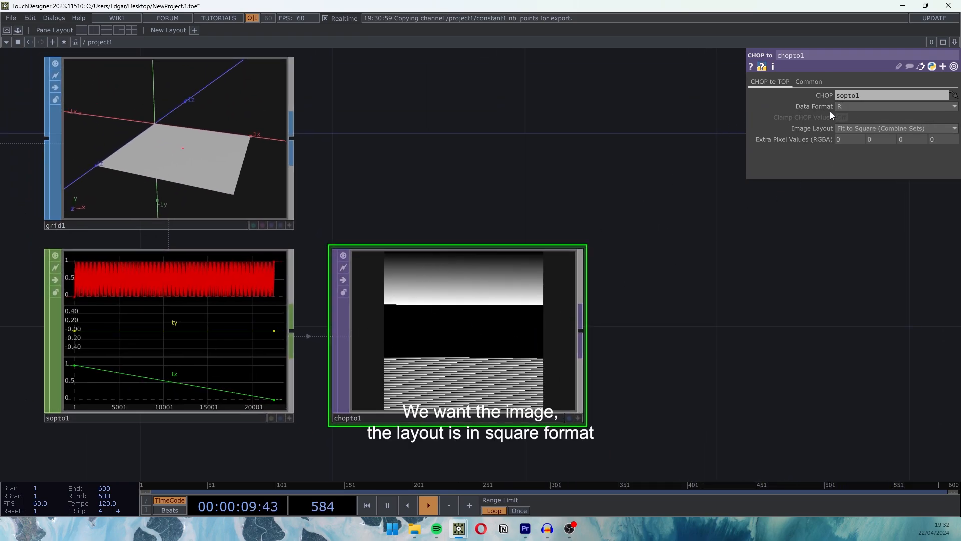
pyautogui.click(846, 107)
pyautogui.click(844, 139)
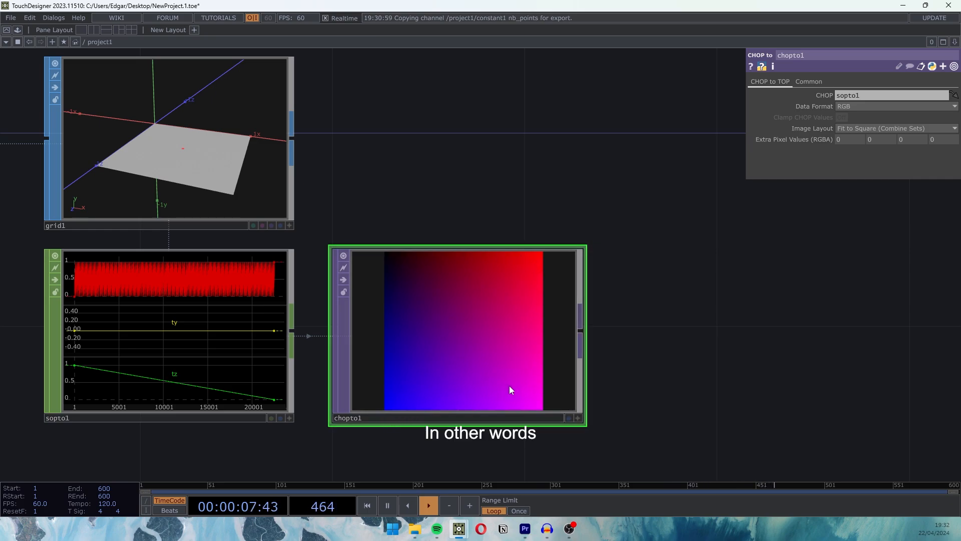
# - Activate the CHOP to TOP's viewer and display pixel values to inspect the RGB value at each point
pyautogui.click(579, 418)
pyautogui.rightClick(468, 330)
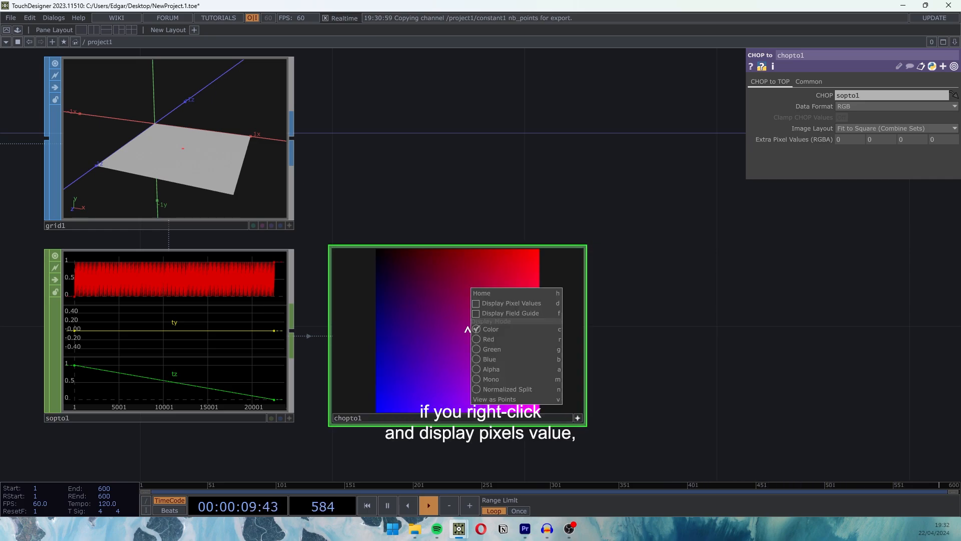
pyautogui.click(507, 303)
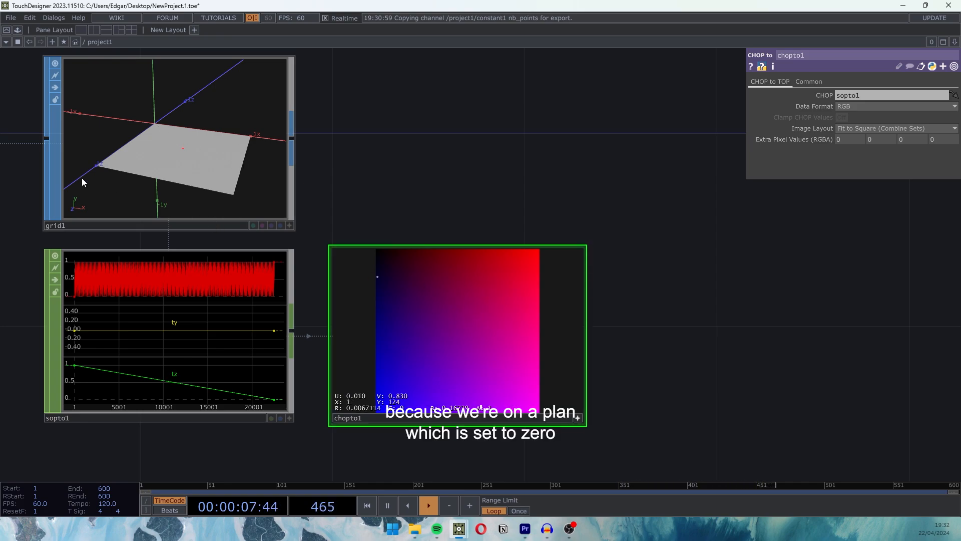
# - Set the grid's Y center to 0.2 and check the green pixel value in the CHOP to TOP
pyautogui.click(150, 129)
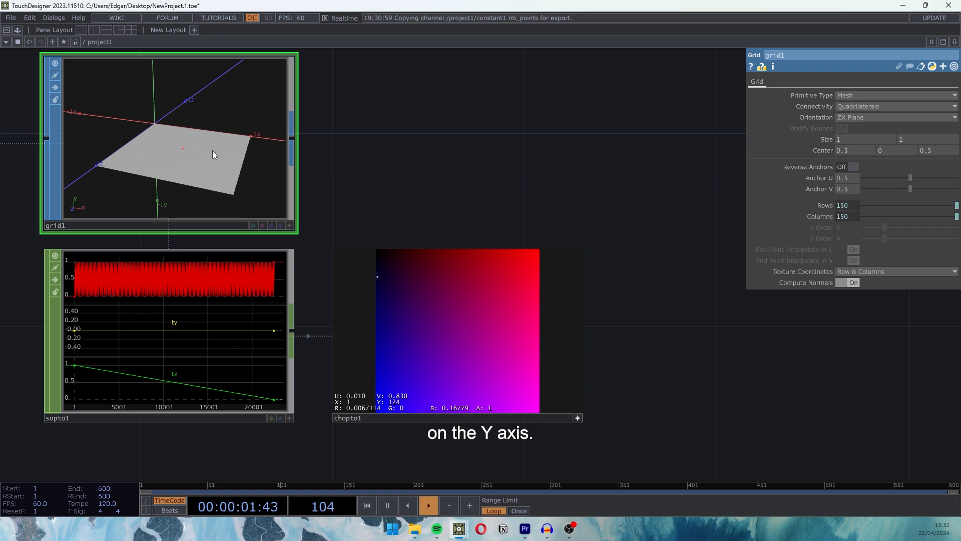
pyautogui.moveTo(884, 150)
pyautogui.mouseDown(button='middle')
pyautogui.moveTo(887, 131)
pyautogui.moveTo(885, 150)
pyautogui.mouseUp(button='middle')
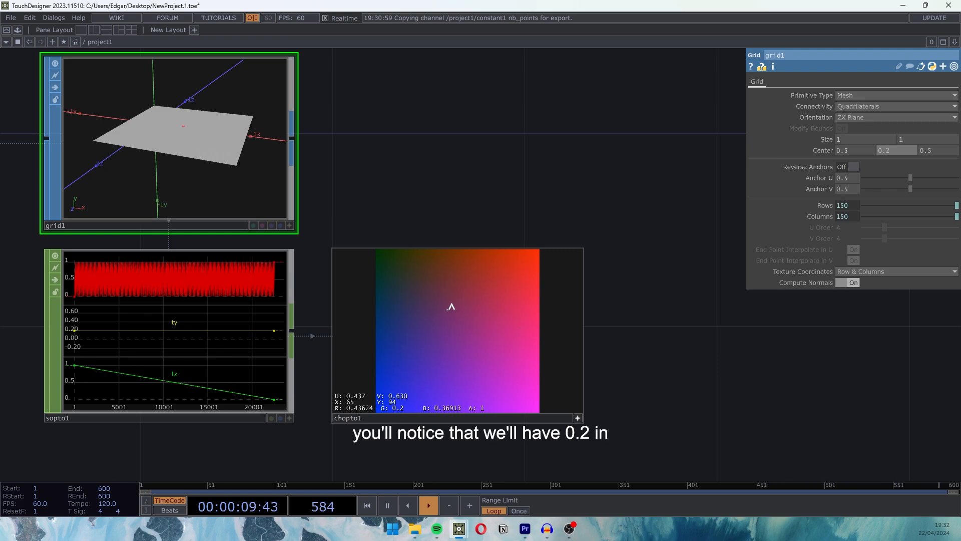
# - Set the grid's Y center to 0 and deactivate the CHOP to TOP's viewer
pyautogui.moveTo(890, 151); pyautogui.dragTo(871, 152, button='middle')
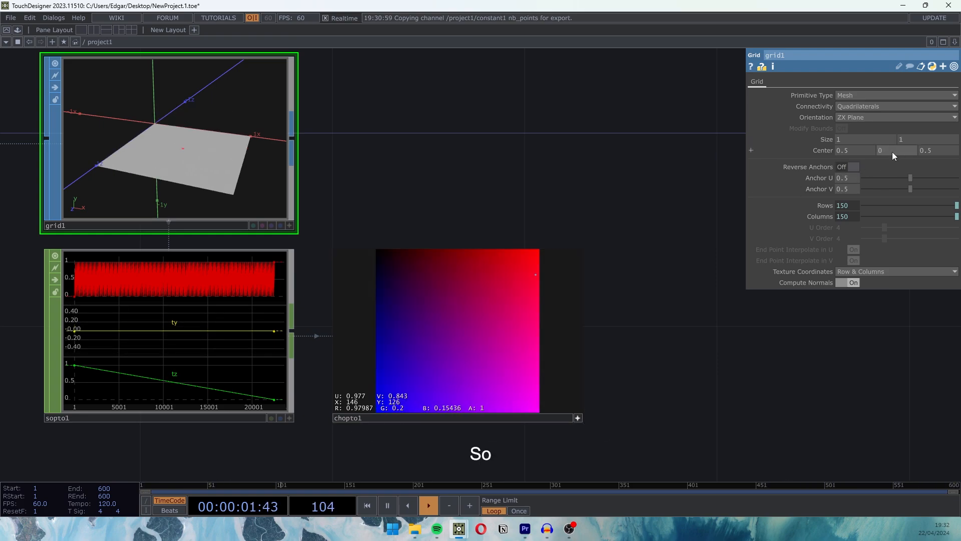
pyautogui.click(578, 418)
# - Add a Null TOP after the CHOP to TOP and place it to its right
pyautogui.scroll(-4, 662, 399)
pyautogui.moveTo(662, 398); pyautogui.dragTo(446, 369)
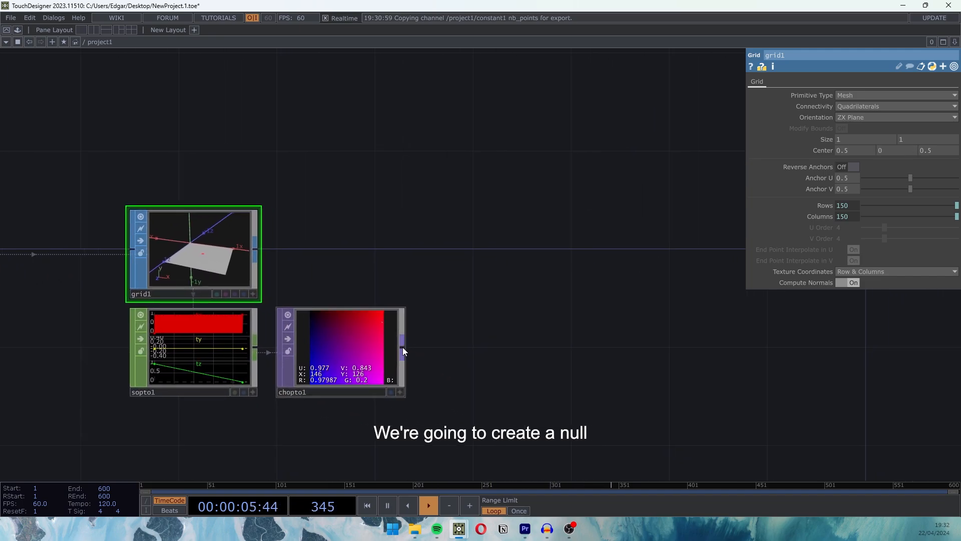
pyautogui.rightClick(403, 348)
pyautogui.write('nul')
pyautogui.click(356, 300)
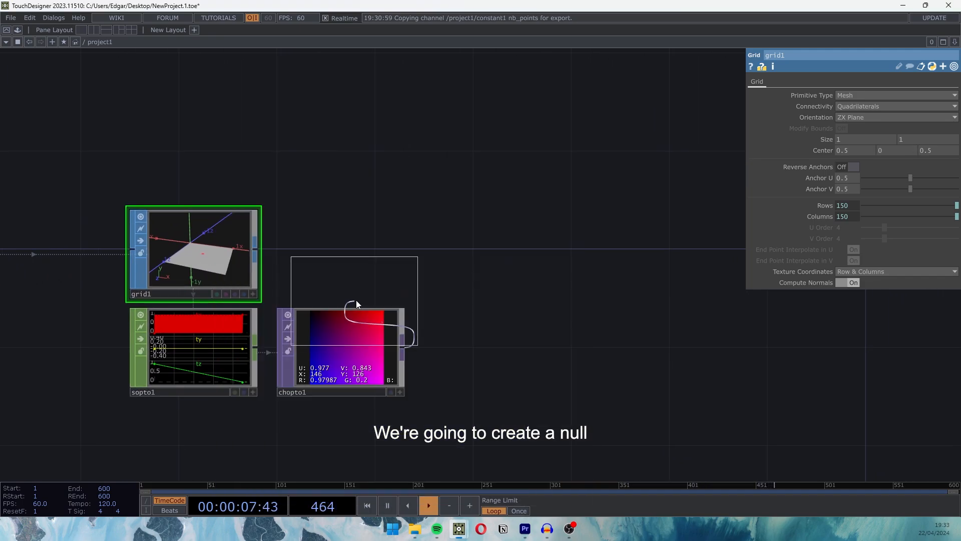
pyautogui.click(483, 350)
# - Add a Reorder TOP well to the right of the Null and connect the Null to its first three inputs
pyautogui.moveTo(657, 391); pyautogui.dragTo(408, 345)
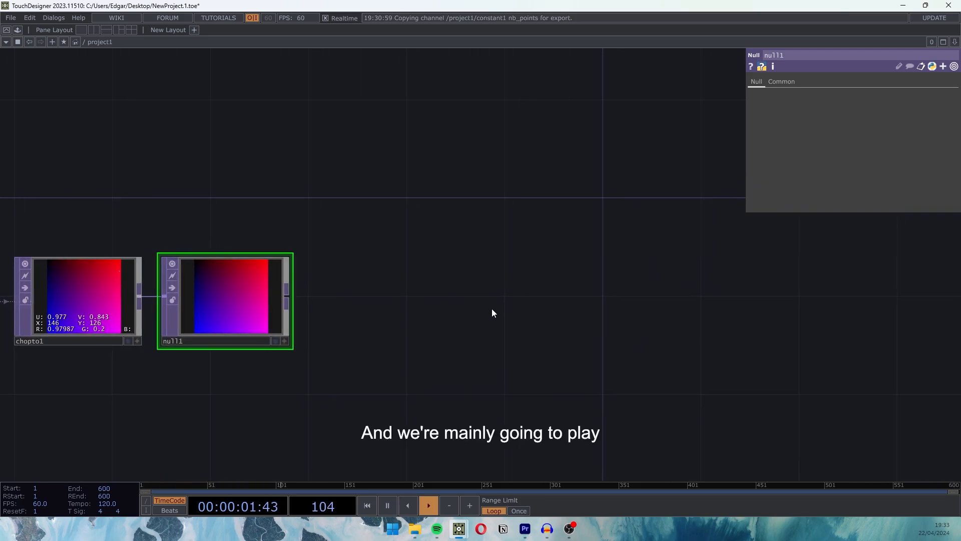
pyautogui.press('Tab')
pyautogui.write('reo')
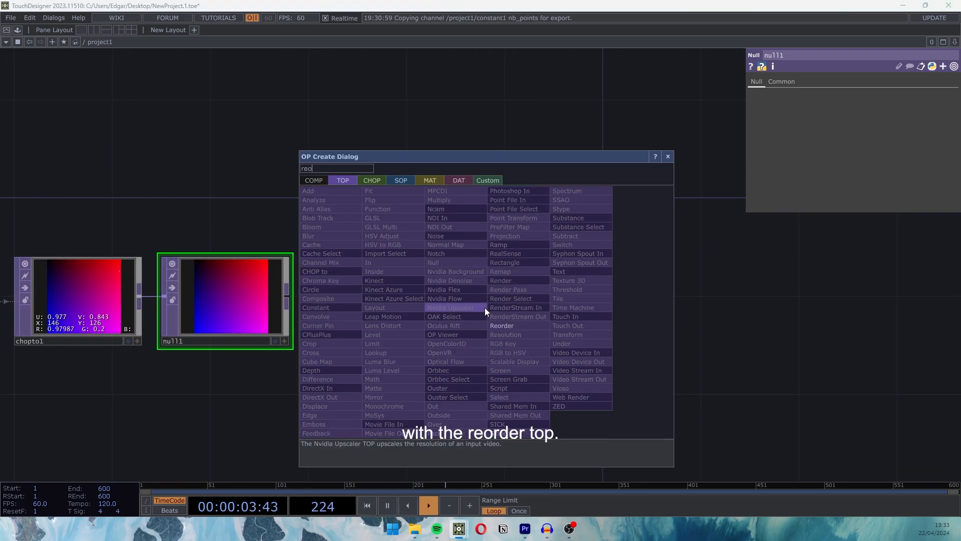
pyautogui.click(521, 323)
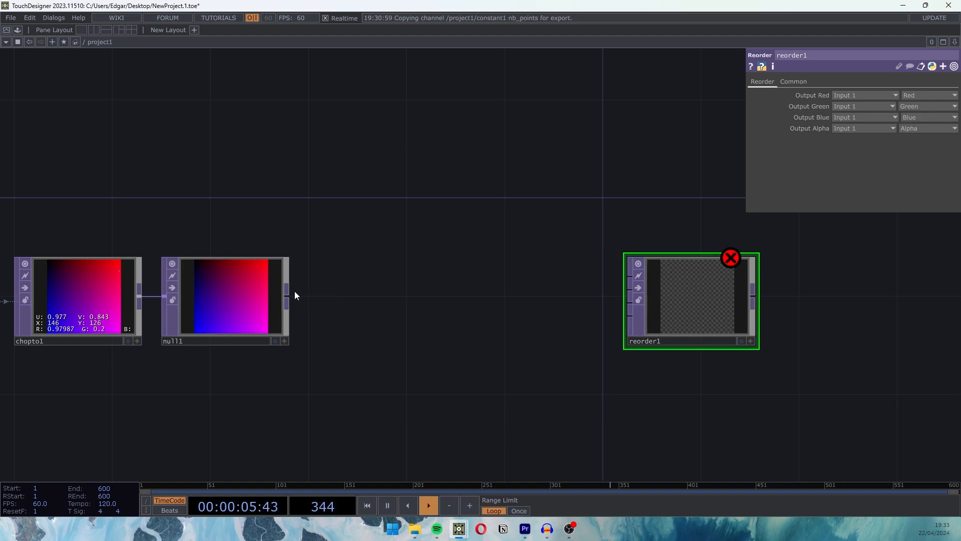
pyautogui.moveTo(618, 282); pyautogui.dragTo(627, 277)
pyautogui.moveTo(285, 297); pyautogui.dragTo(627, 291)
pyautogui.moveTo(287, 296); pyautogui.dragTo(477, 325)
# - Set the Reorder's green output to come from Input 2 and its blue output from Input 3
pyautogui.scroll(2, 550, 307)
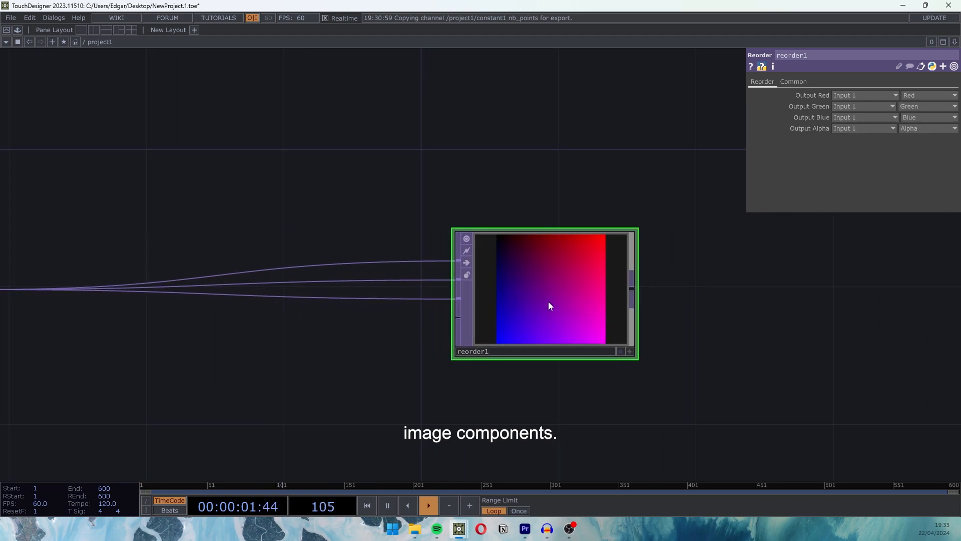
pyautogui.click(856, 108)
pyautogui.click(846, 127)
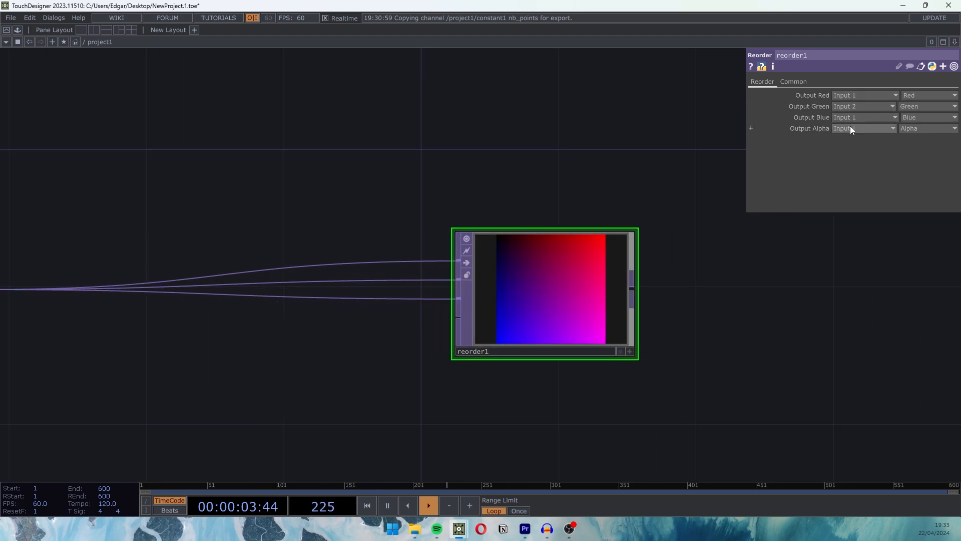
pyautogui.click(851, 128)
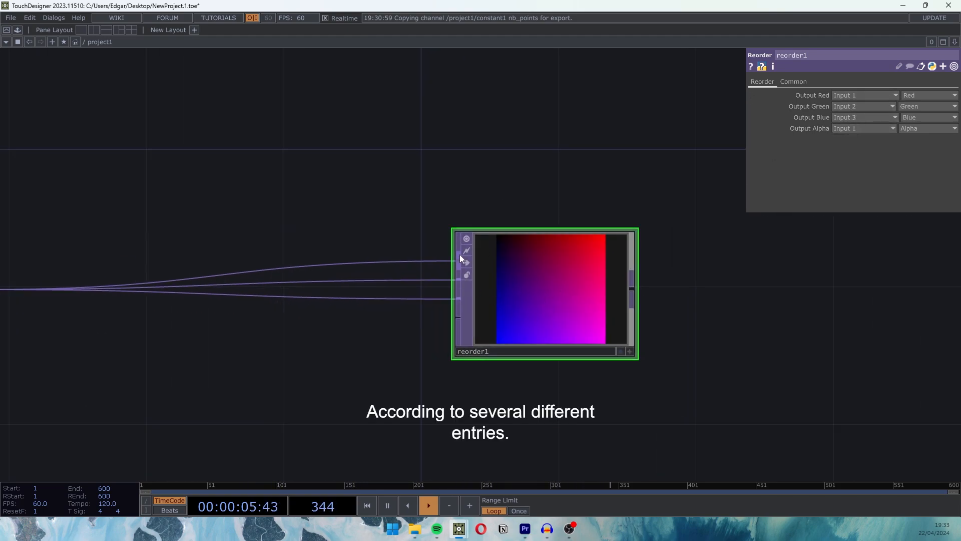
# - Try the Green channel of Input 1 as the Reorder's red output and restore it to Red
pyautogui.scroll(-3, 587, 259)
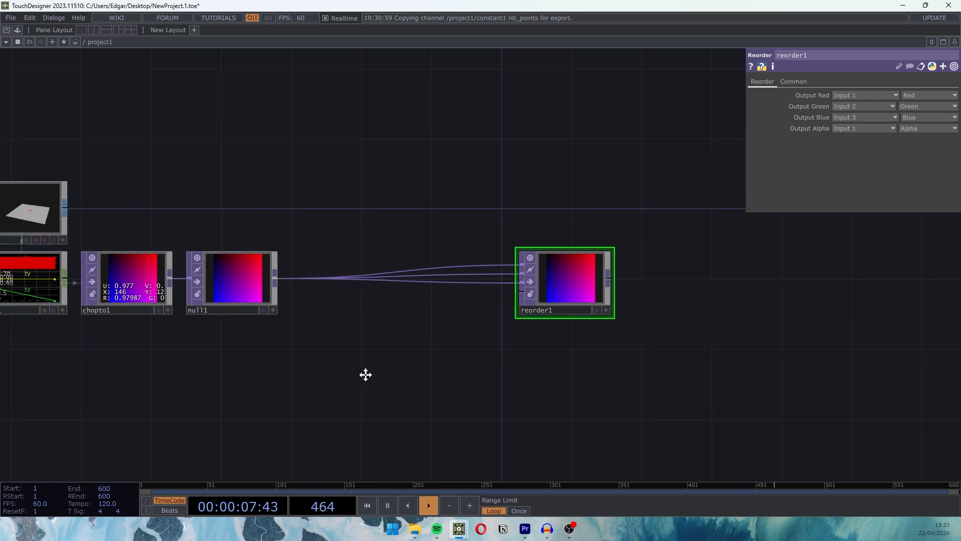
pyautogui.scroll(3, 496, 348)
pyautogui.moveTo(498, 350); pyautogui.dragTo(613, 416)
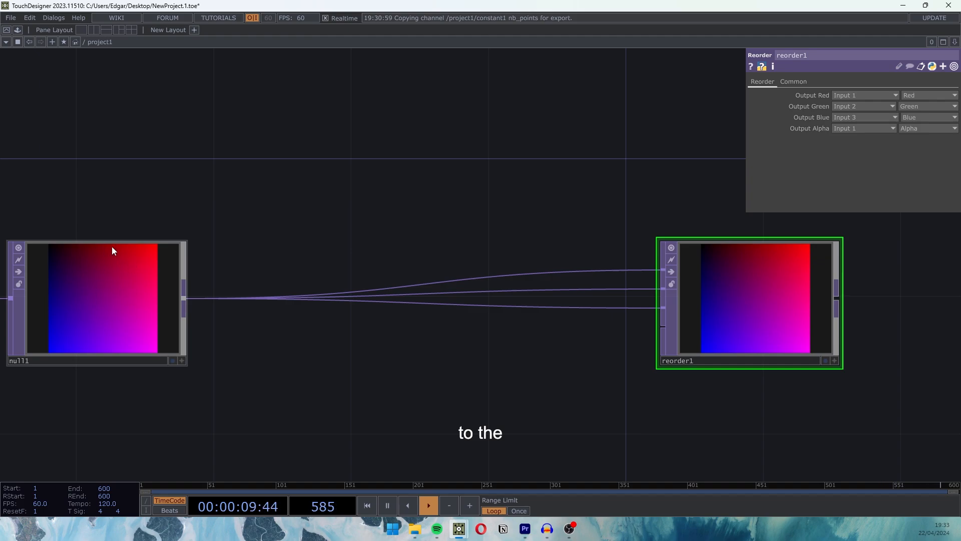
pyautogui.click(925, 97)
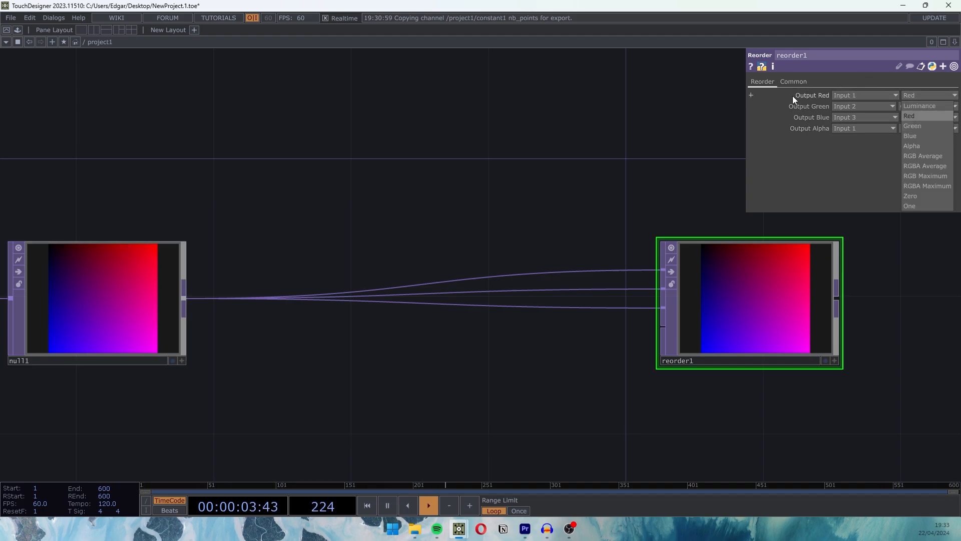
pyautogui.click(931, 127)
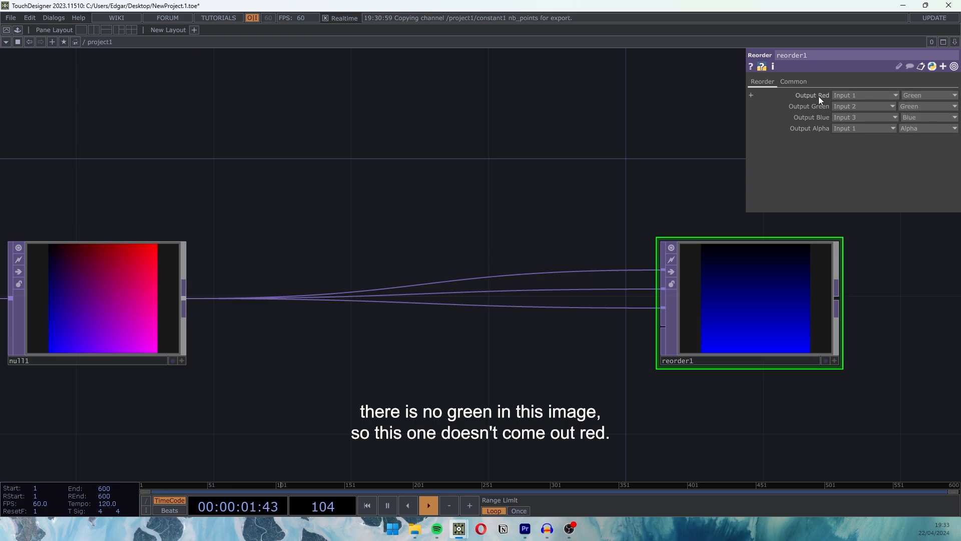
pyautogui.click(932, 94)
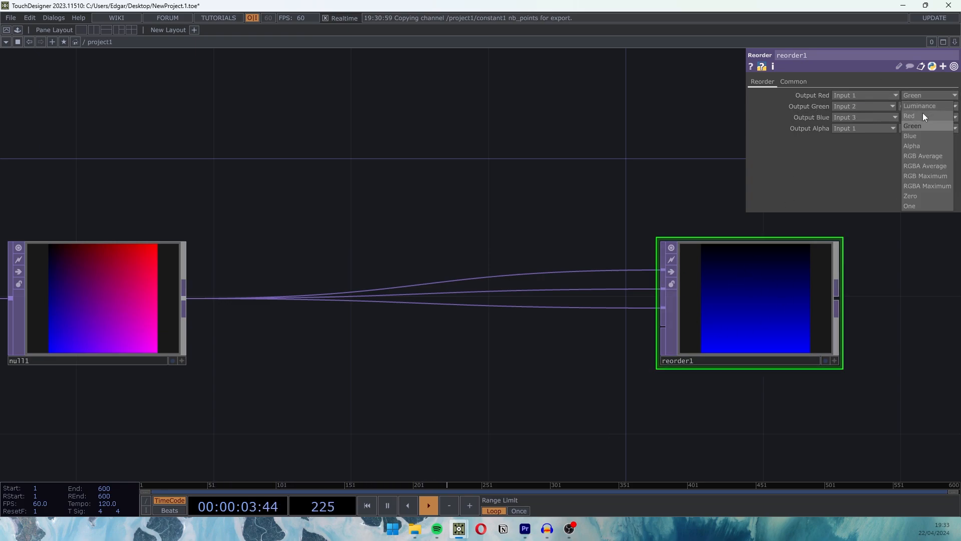
pyautogui.click(923, 104)
pyautogui.scroll(-3, 499, 356)
pyautogui.scroll(5, 665, 365)
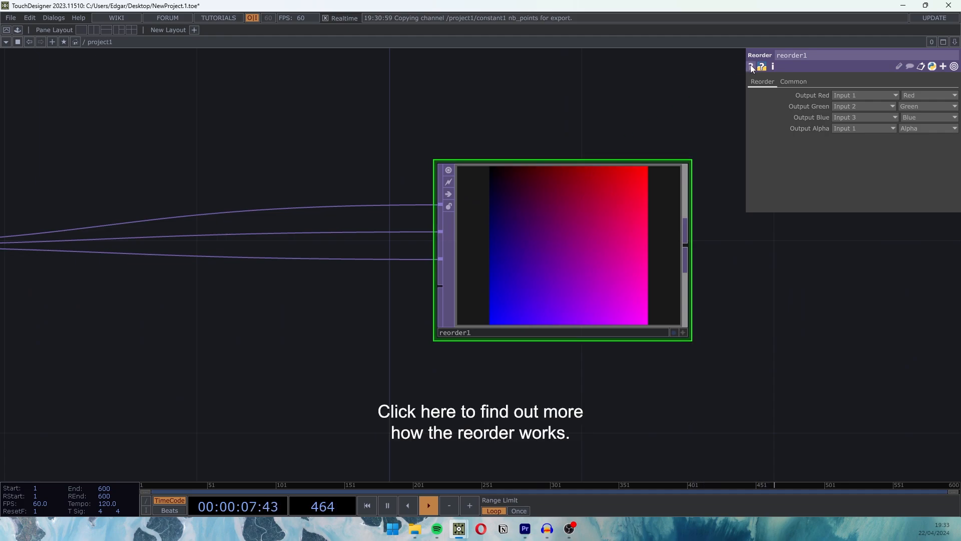
pyautogui.scroll(-4, 493, 322)
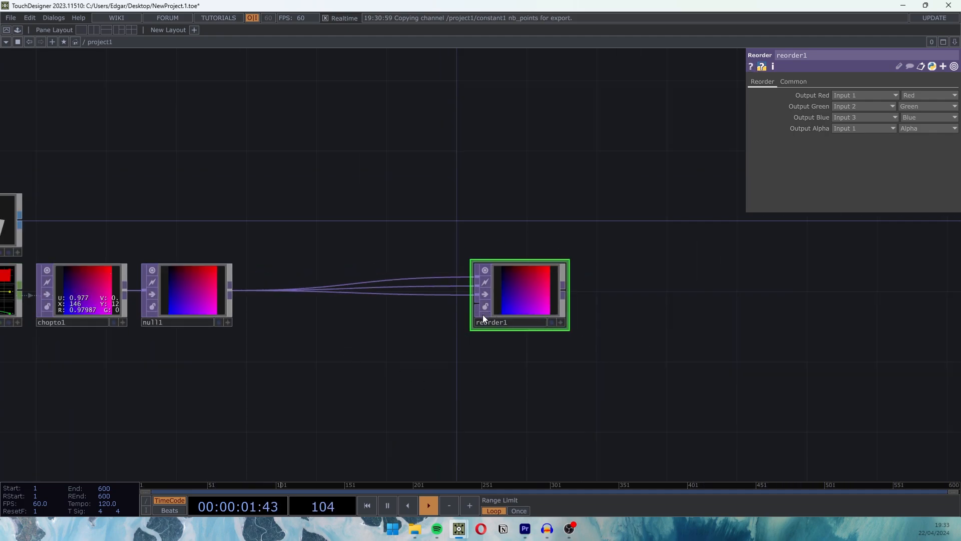
pyautogui.moveTo(410, 370); pyautogui.dragTo(413, 364)
pyautogui.scroll(3, 605, 274)
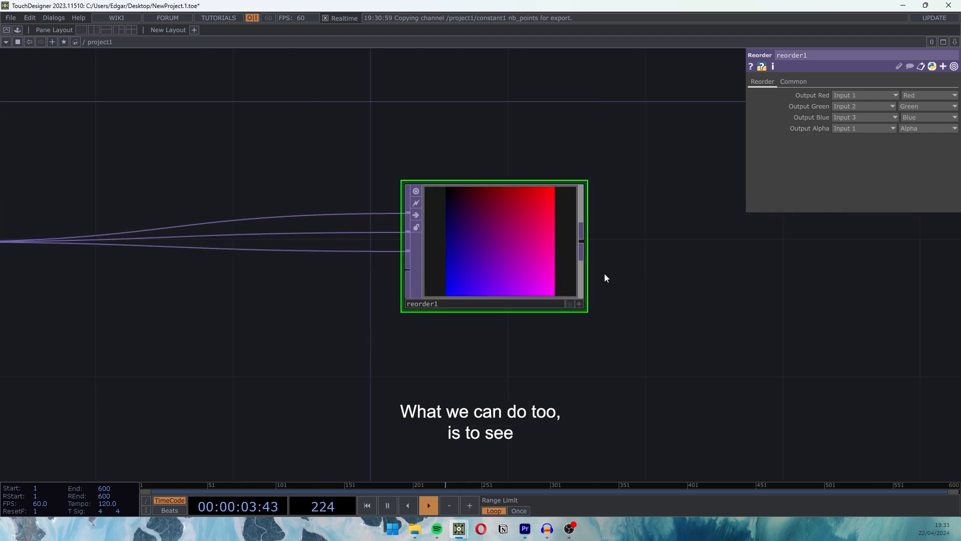
pyautogui.scroll(2, 588, 350)
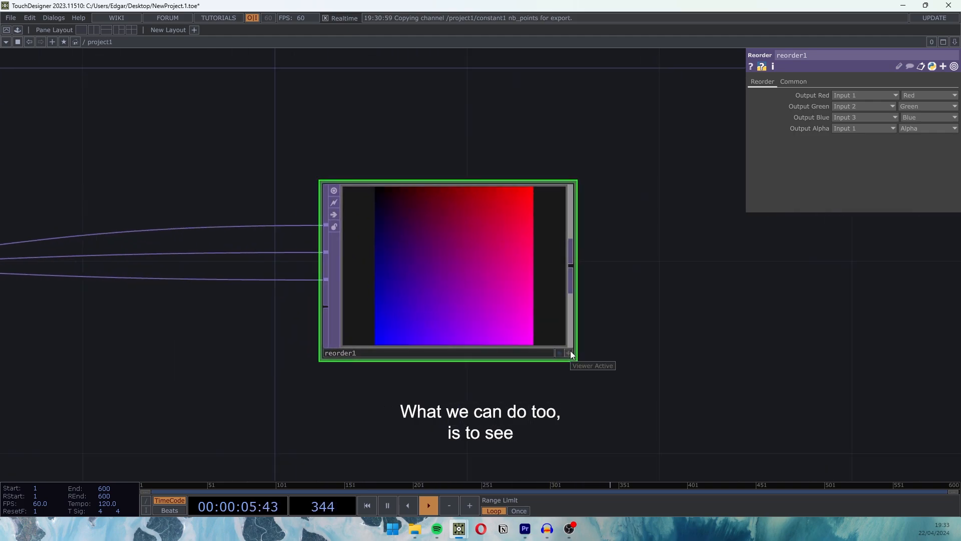
pyautogui.click(570, 353)
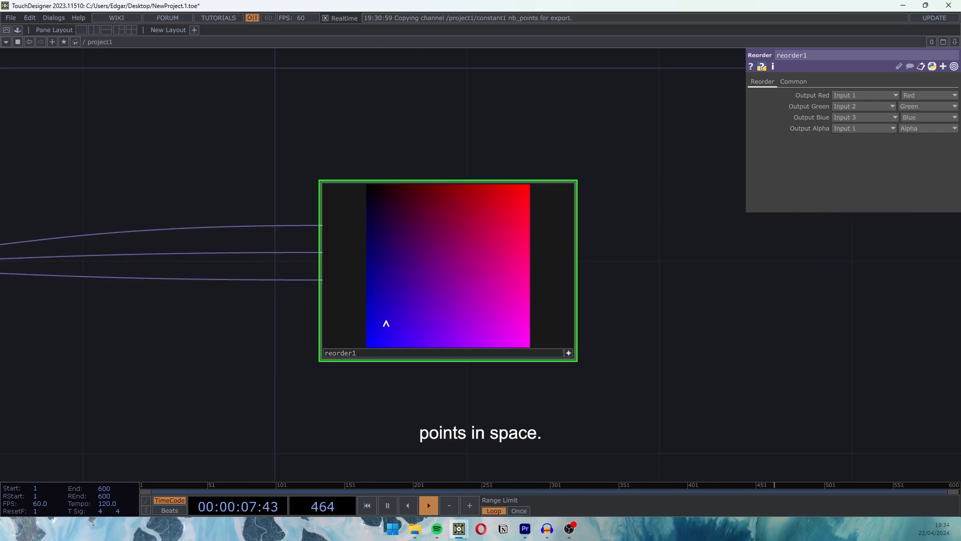
pyautogui.click(567, 352)
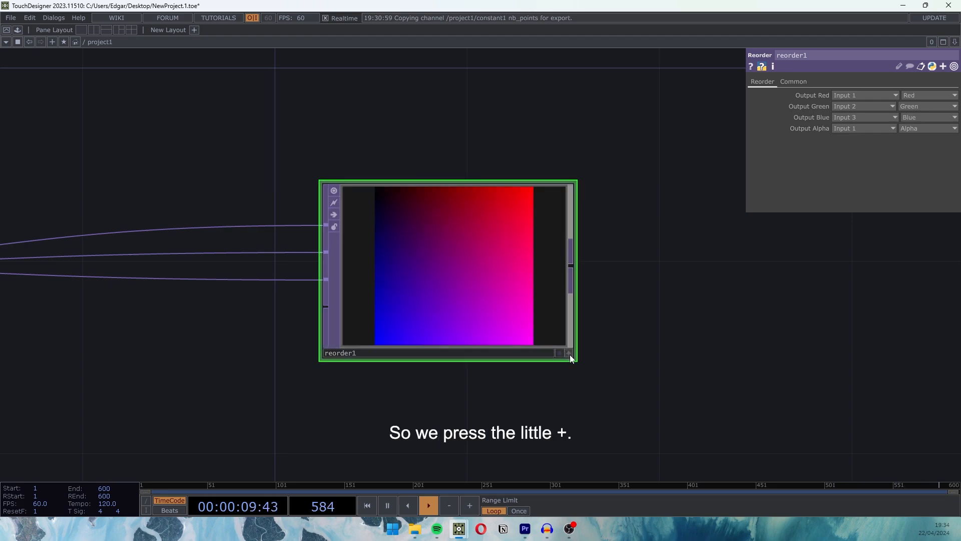
# - Display the Reorder's output as points in its active viewer, inspect them in 3D, and deactivate the viewer
pyautogui.click(569, 354)
pyautogui.rightClick(433, 278)
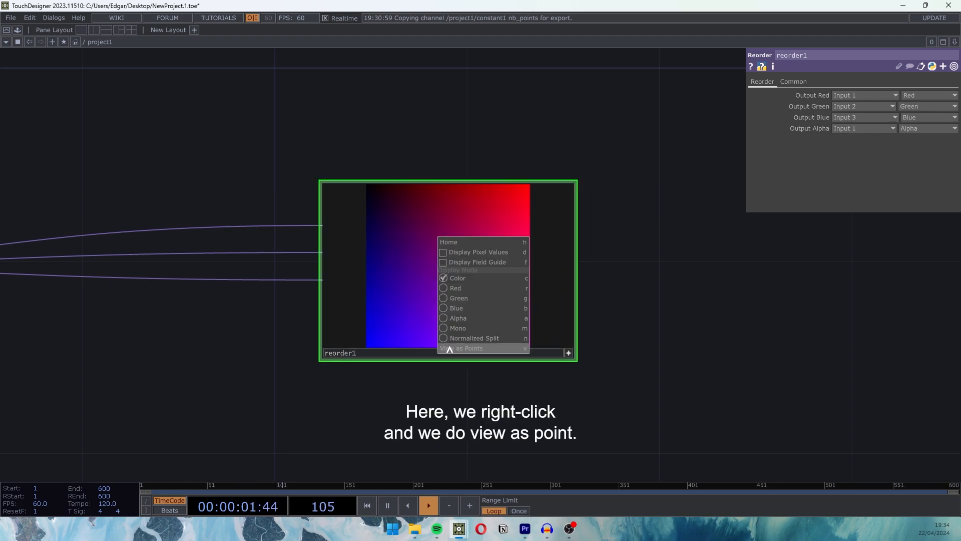
pyautogui.click(617, 338)
pyautogui.click(571, 352)
pyautogui.click(570, 352)
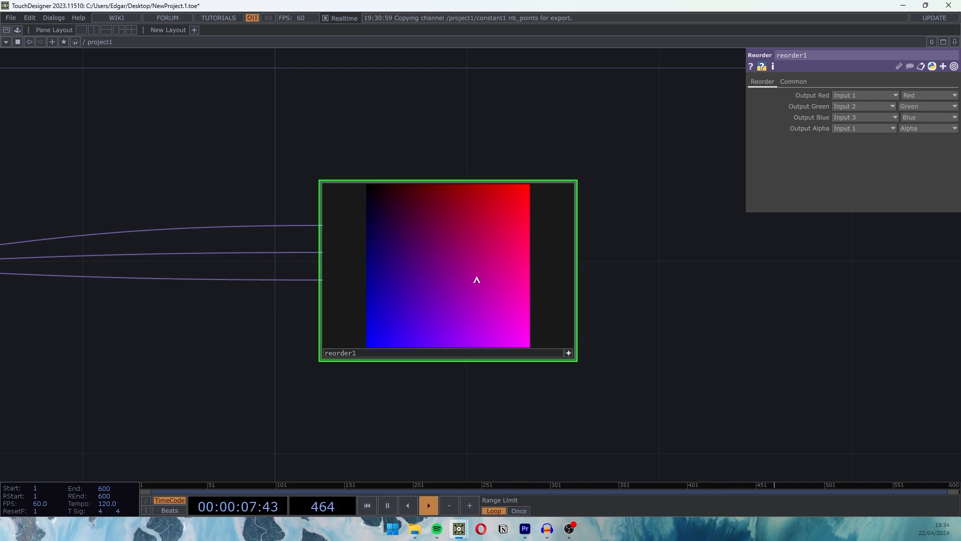
pyautogui.press('p')
pyautogui.moveTo(488, 271); pyautogui.dragTo(461, 284)
pyautogui.rightClick(440, 284)
pyautogui.click(430, 283)
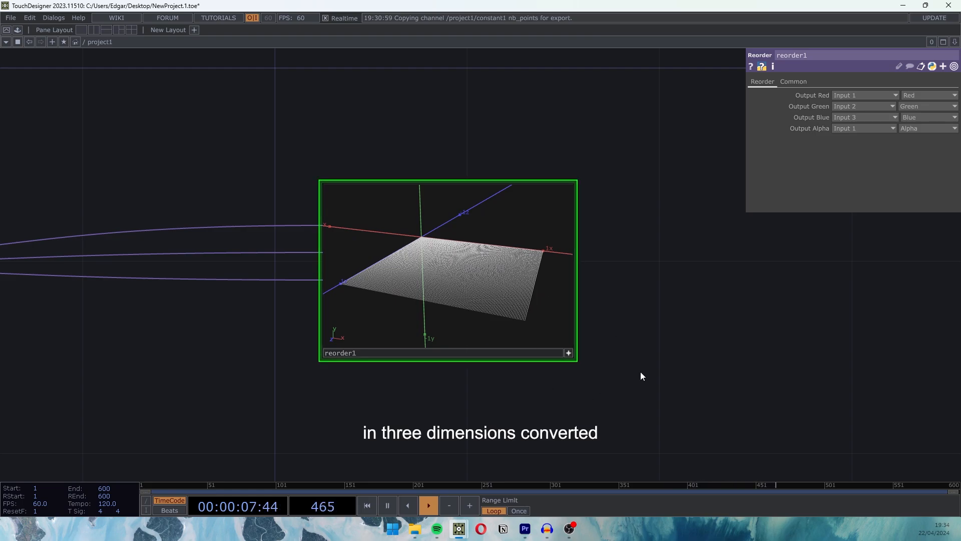
pyautogui.scroll(-3, 626, 410)
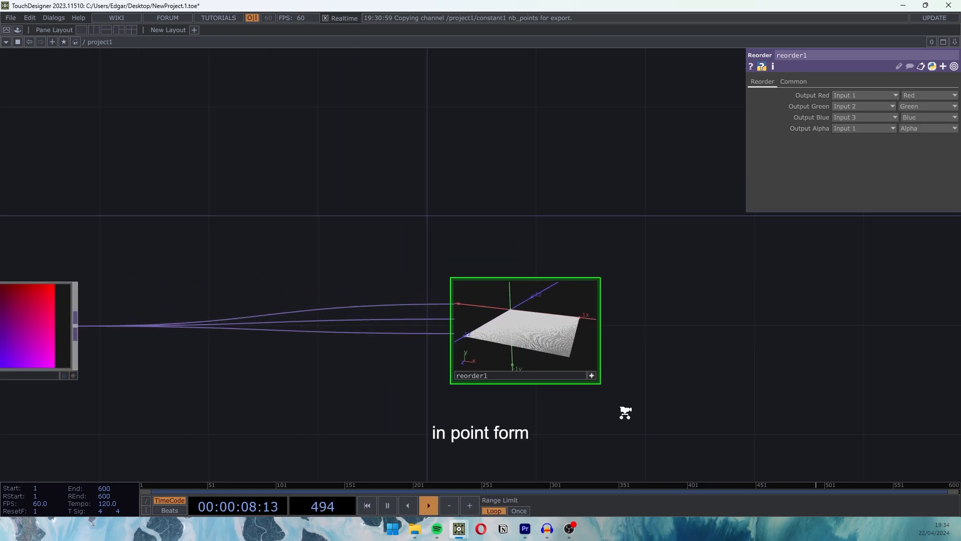
pyautogui.click(594, 378)
# - Add a Noise TOP below the wires between the Null and the Reorder
pyautogui.moveTo(471, 387); pyautogui.dragTo(493, 373)
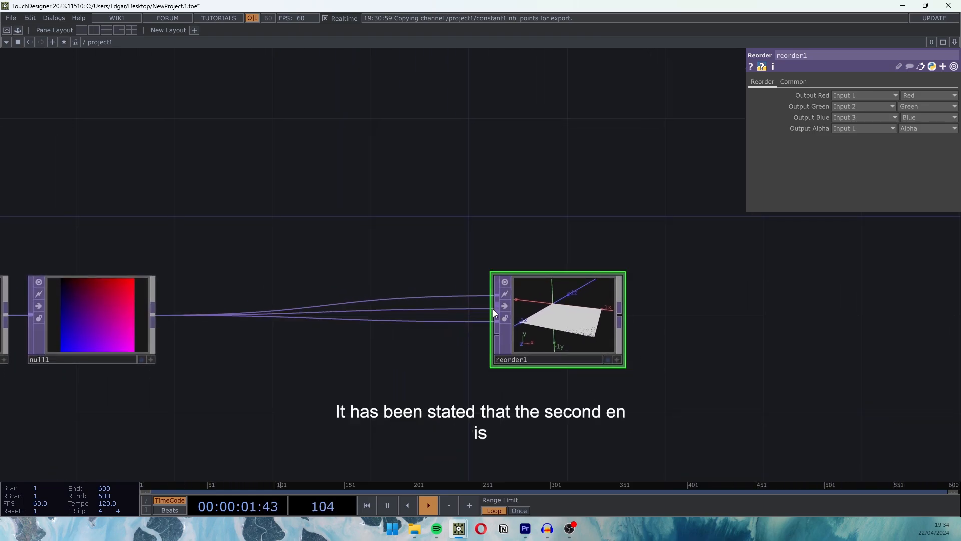
pyautogui.scroll(3, 491, 308)
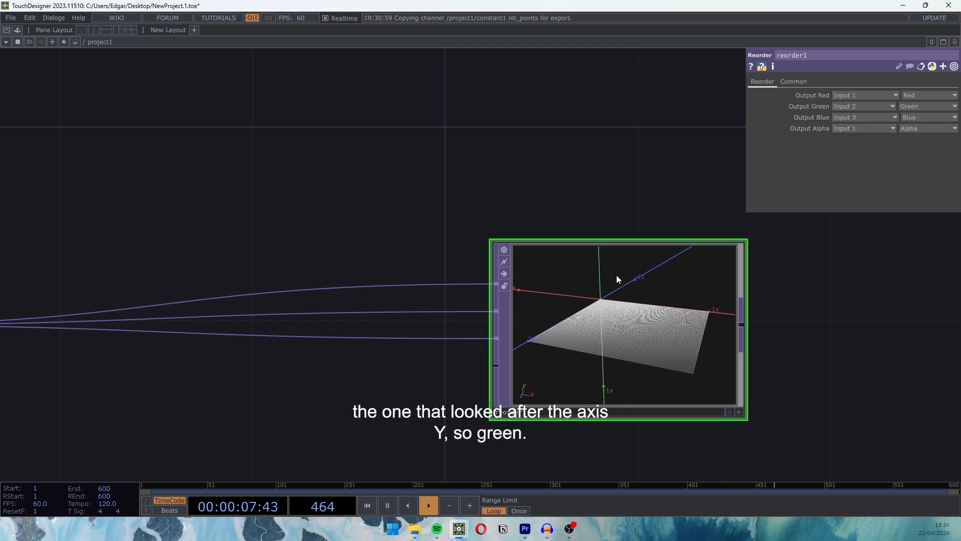
pyautogui.scroll(-4, 598, 398)
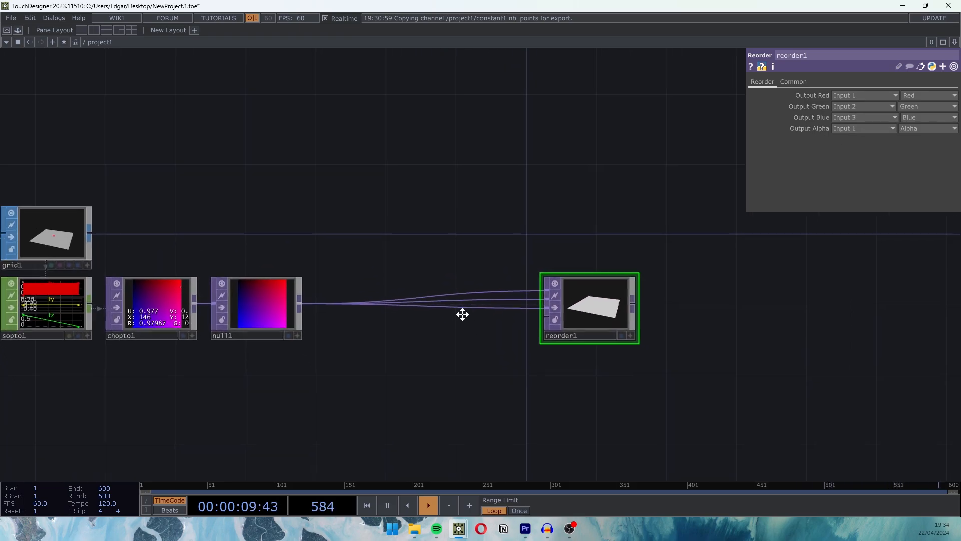
pyautogui.press('Tab')
pyautogui.write('n')
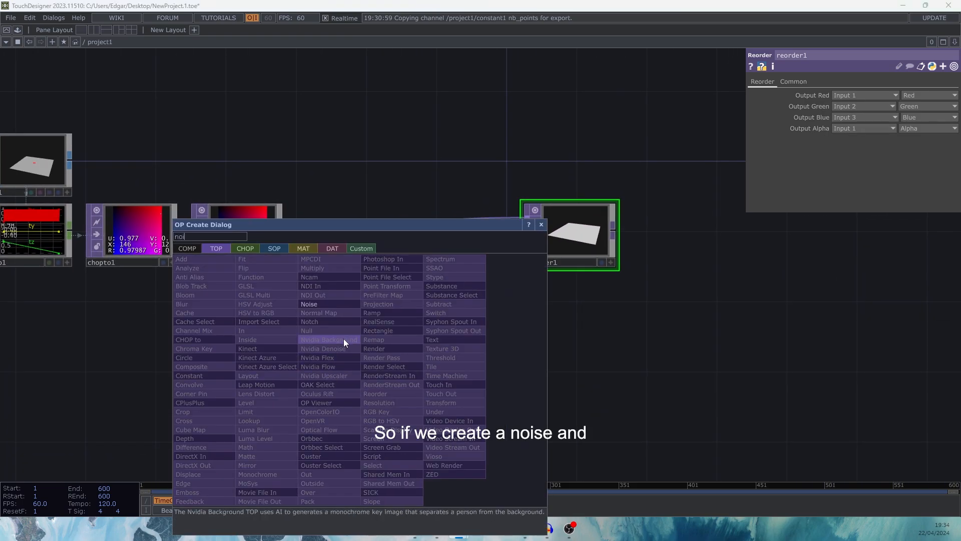
pyautogui.click(333, 304)
pyautogui.click(378, 340)
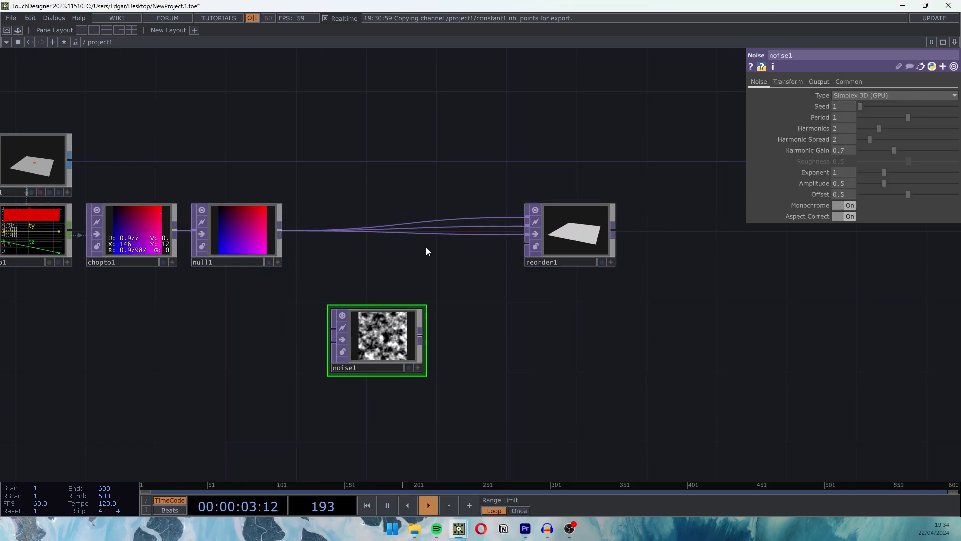
# - Set the Noise's pixel format to 32-bit float (RGBA) and turn off Monochrome
pyautogui.click(849, 81)
pyautogui.click(858, 206)
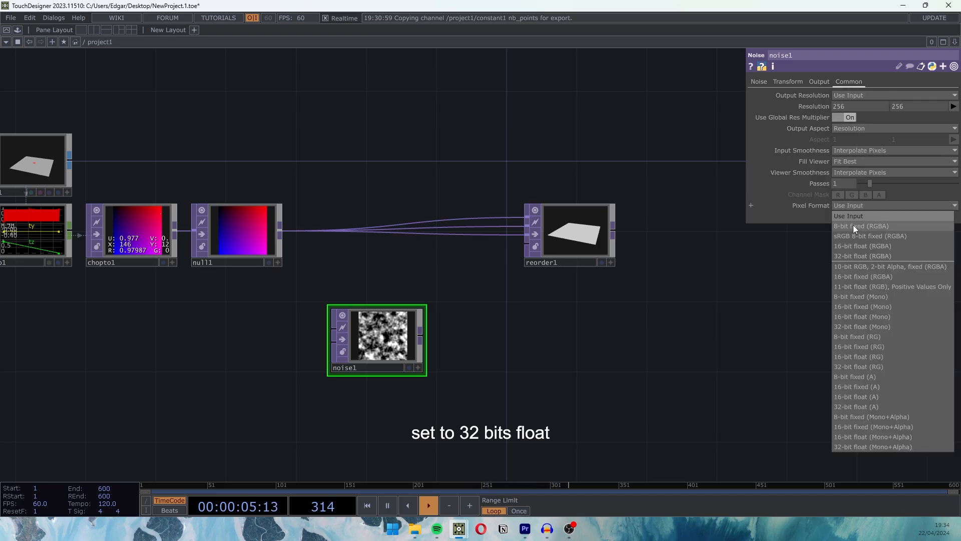
pyautogui.click(849, 255)
pyautogui.scroll(2, 387, 339)
pyautogui.scroll(2, 387, 339)
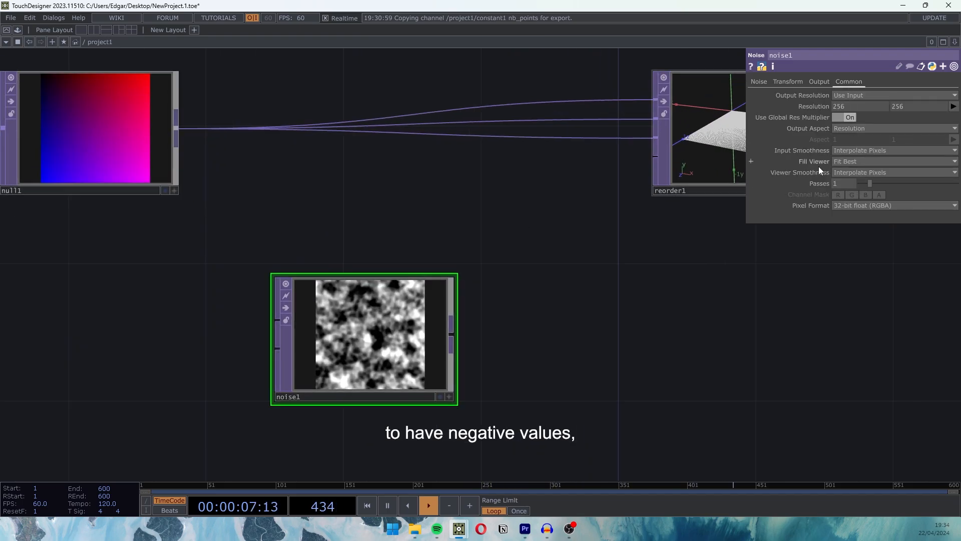
pyautogui.click(761, 84)
pyautogui.click(845, 206)
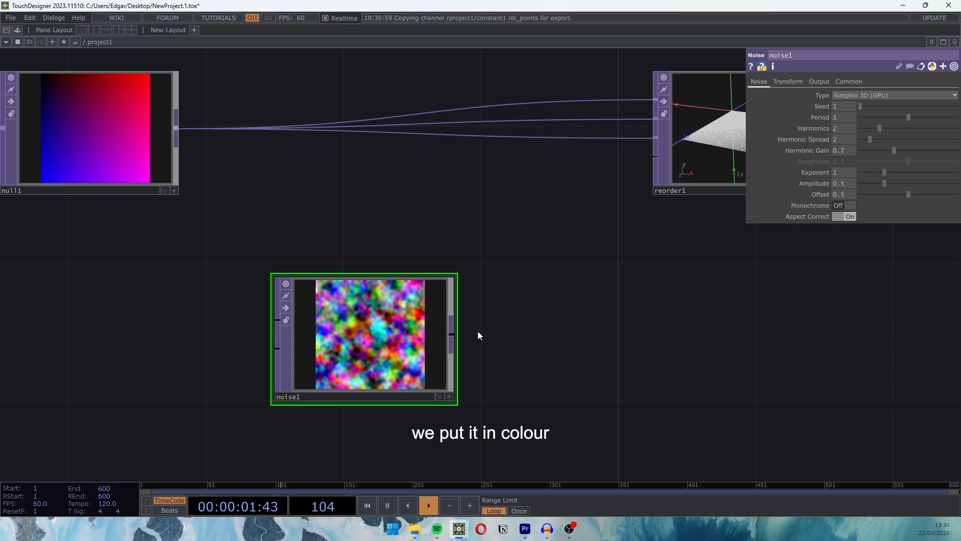
# - Connect the Noise to the Reorder's second input and move the Noise closer to the Reorder
pyautogui.moveTo(451, 333); pyautogui.dragTo(649, 117)
pyautogui.moveTo(666, 255); pyautogui.dragTo(542, 302)
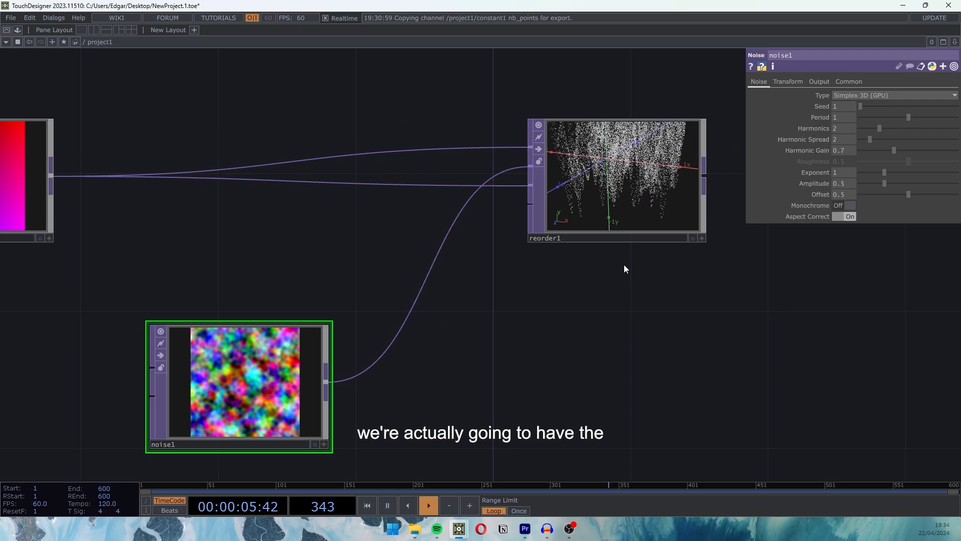
pyautogui.moveTo(265, 372); pyautogui.dragTo(409, 270)
pyautogui.moveTo(542, 266); pyautogui.dragTo(457, 361)
# - Activate the Reorder's viewer and examine from another angle how the noise displaces the points along Y
pyautogui.scroll(2, 469, 327)
pyautogui.moveTo(470, 326); pyautogui.dragTo(505, 272)
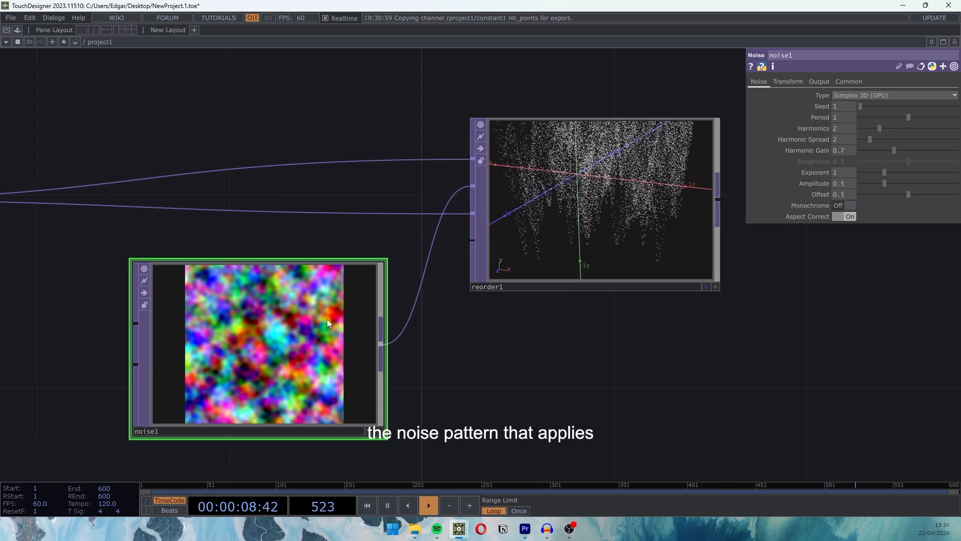
pyautogui.click(715, 286)
pyautogui.moveTo(598, 235)
pyautogui.mouseDown()
pyautogui.moveTo(615, 197)
pyautogui.moveTo(606, 255)
pyautogui.moveTo(599, 219)
pyautogui.mouseUp()
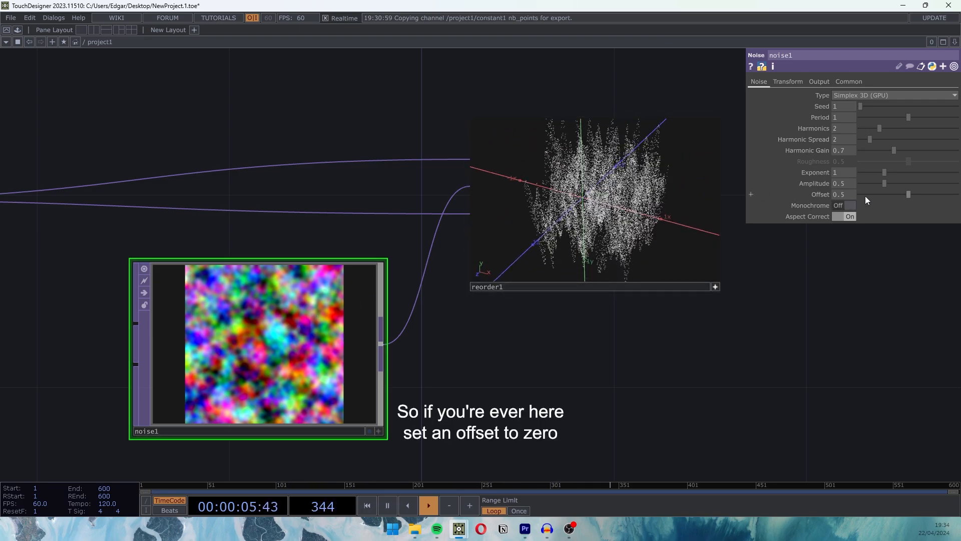
# - Set the Noise's offset to 0 and lower its amplitude to 0.01
pyautogui.moveTo(908, 194); pyautogui.dragTo(847, 190)
pyautogui.moveTo(848, 185); pyautogui.dragTo(816, 187, button='middle')
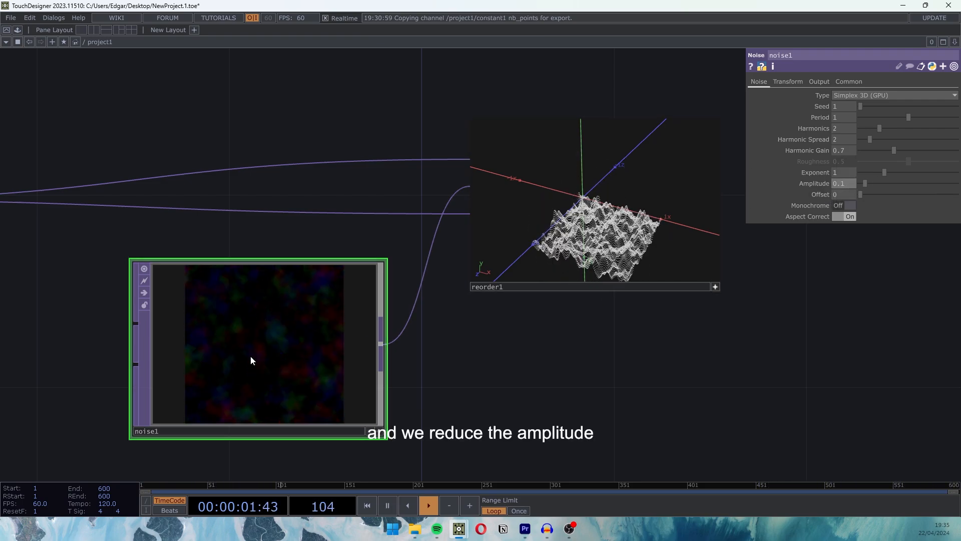
pyautogui.moveTo(609, 251); pyautogui.dragTo(619, 198, button='middle')
pyautogui.moveTo(851, 182); pyautogui.dragTo(751, 183, button='middle')
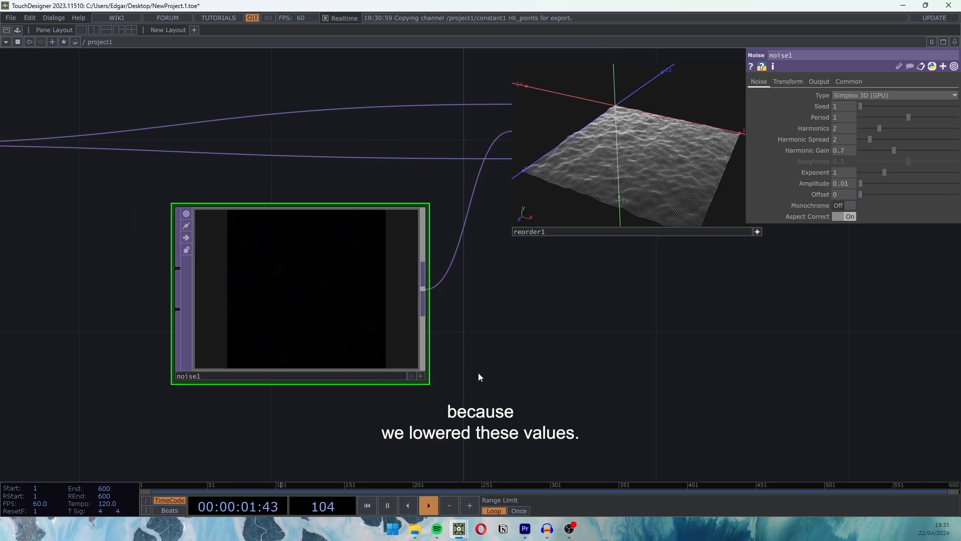
# - Add a Math TOP below the Noise, fed by the Noise's output
pyautogui.press('Tab')
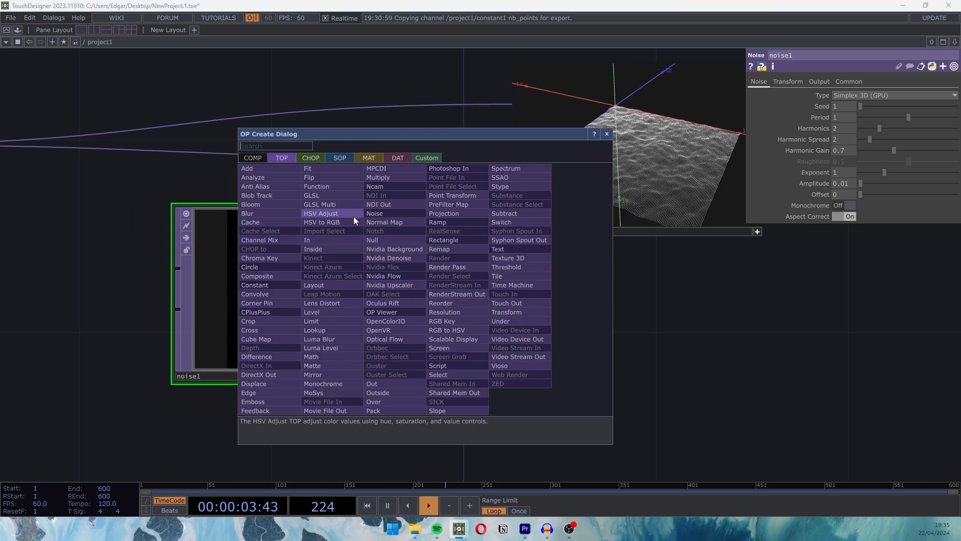
pyautogui.write('mat')
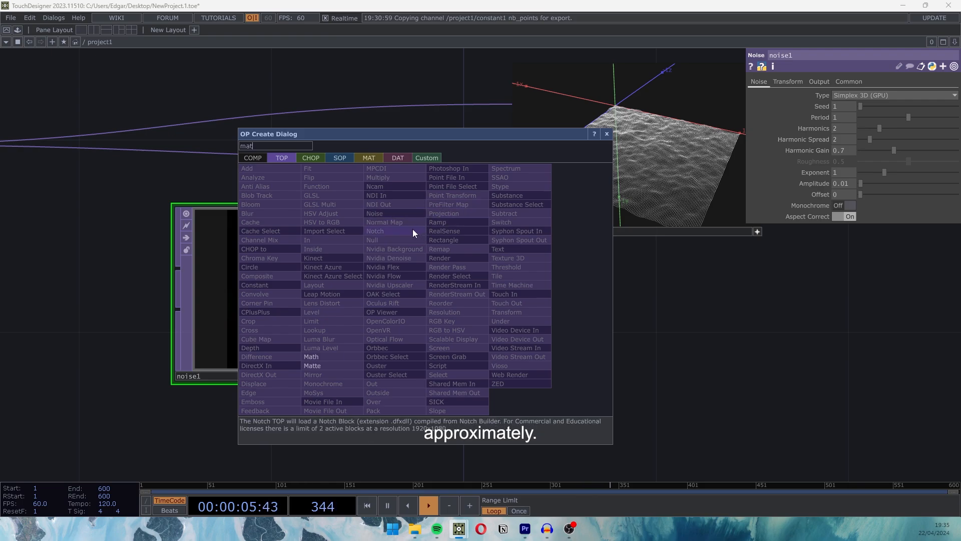
pyautogui.click(313, 357)
pyautogui.click(307, 470)
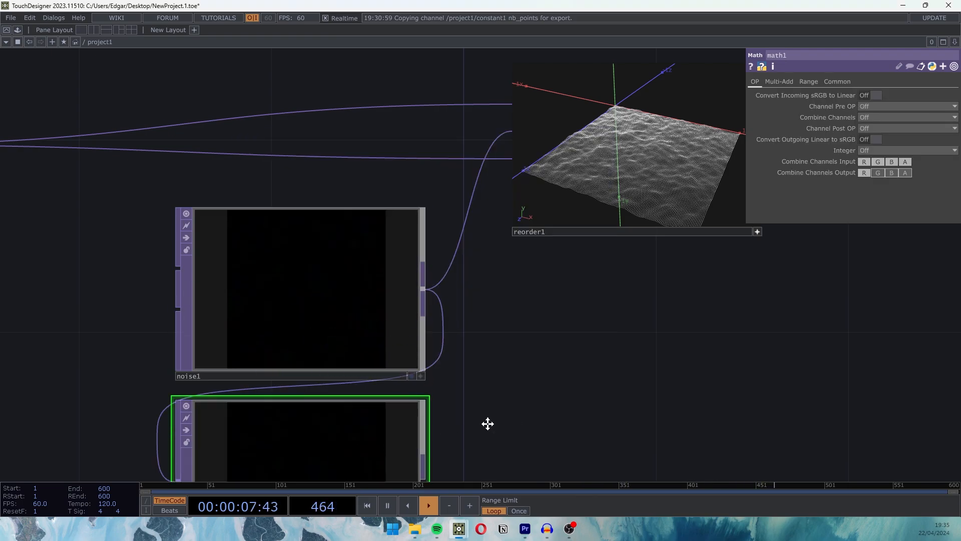
# - Set the upper value of the Math's To Range to 41 and compare its image with the Noise
pyautogui.moveTo(489, 423); pyautogui.dragTo(483, 346)
pyautogui.click(808, 81)
pyautogui.middleClick(930, 106)
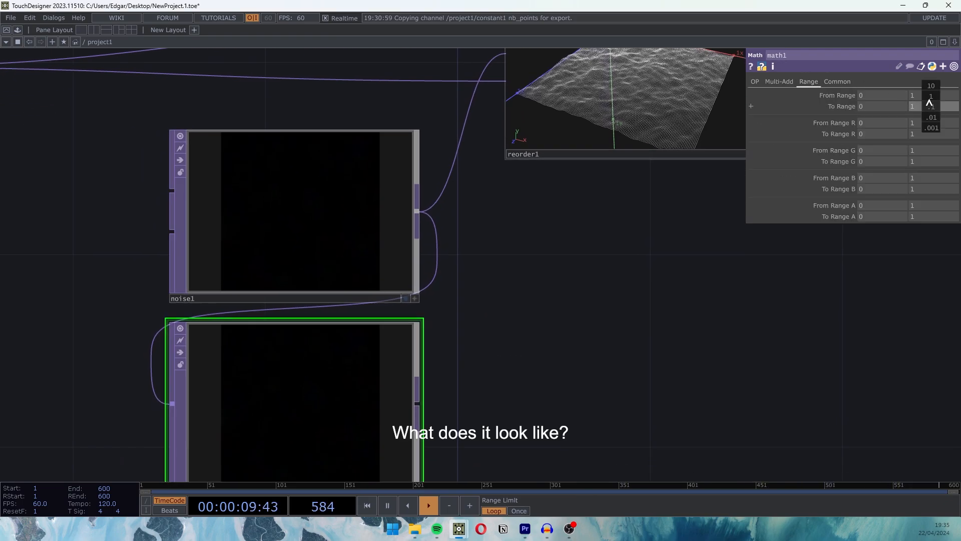
pyautogui.moveTo(933, 88); pyautogui.dragTo(951, 89, button='middle')
pyautogui.moveTo(592, 350); pyautogui.dragTo(524, 440)
pyautogui.moveTo(504, 322); pyautogui.dragTo(509, 319)
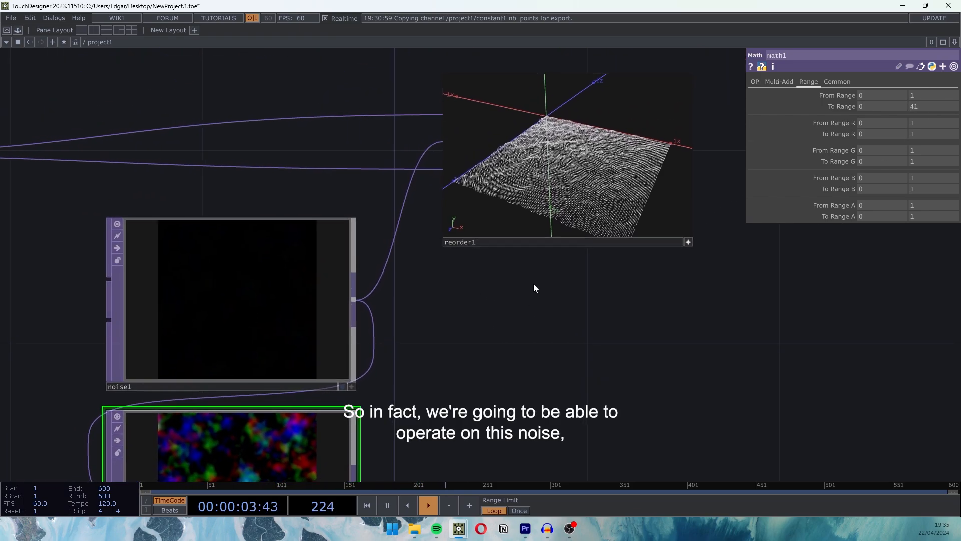
# - Try translating the Noise along X, Y and Z to test the surface motion, returning every translate value to 0
pyautogui.click(536, 240)
pyautogui.click(241, 330)
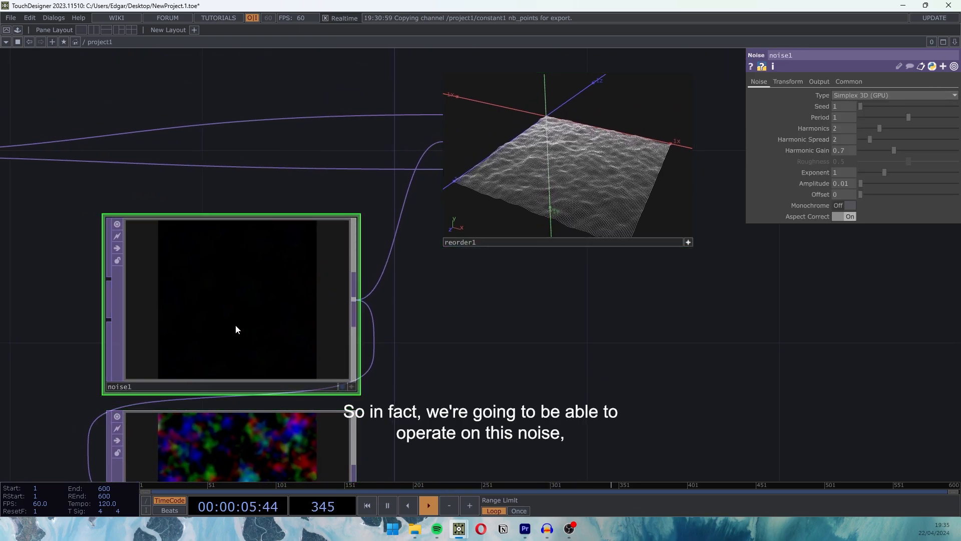
pyautogui.click(788, 81)
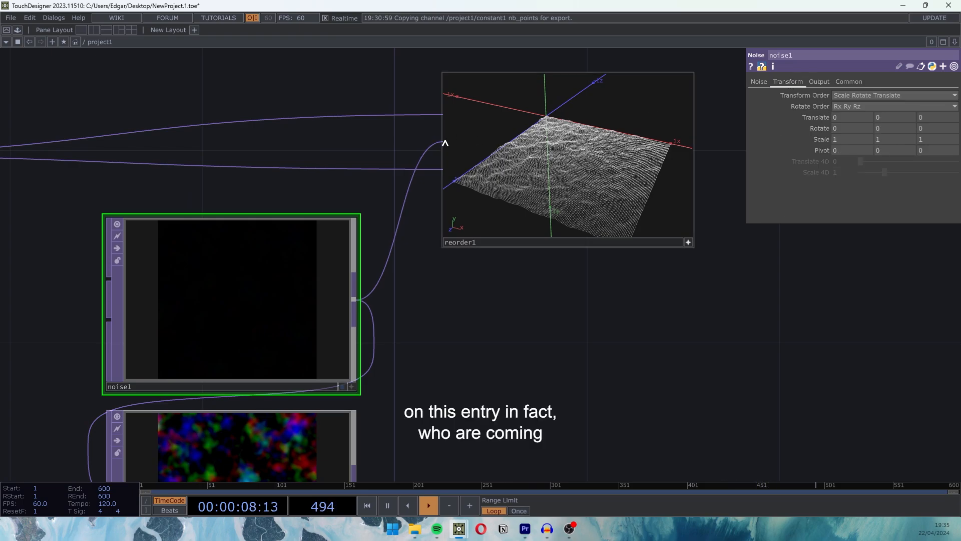
pyautogui.middleClick(852, 119)
pyautogui.moveTo(567, 187); pyautogui.dragTo(626, 165)
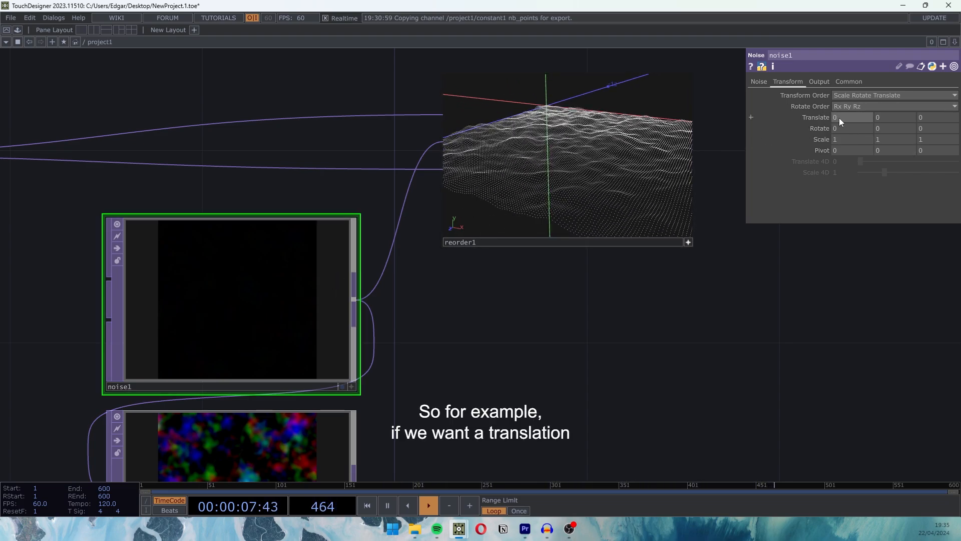
pyautogui.moveTo(620, 156); pyautogui.dragTo(577, 162)
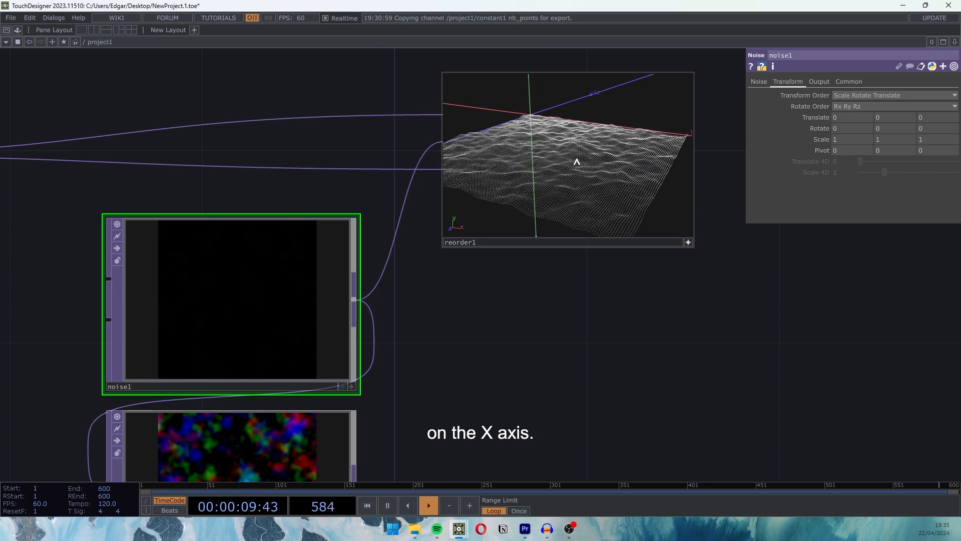
pyautogui.moveTo(843, 116)
pyautogui.mouseDown(button='middle')
pyautogui.moveTo(843, 107)
pyautogui.moveTo(886, 108)
pyautogui.moveTo(843, 107)
pyautogui.mouseUp(button='middle')
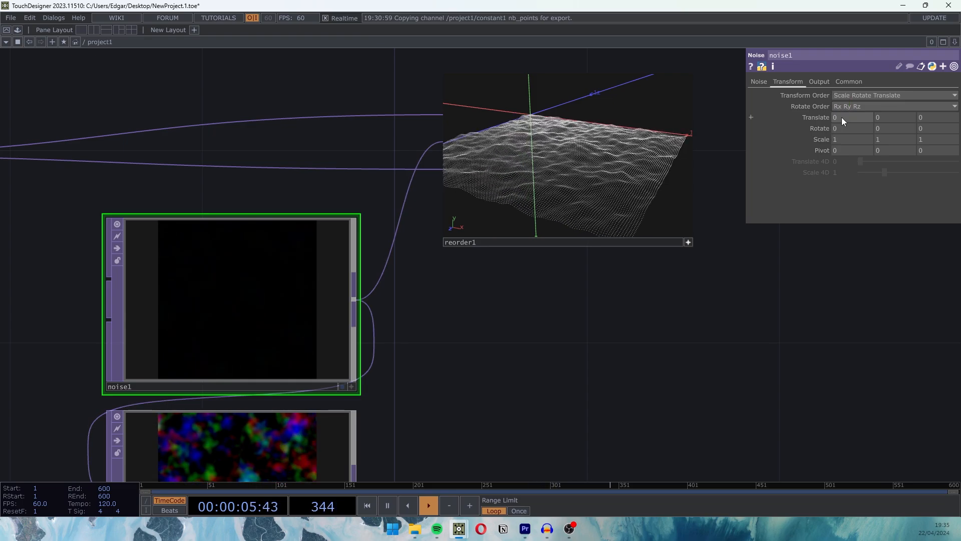
pyautogui.moveTo(900, 117); pyautogui.dragTo(831, 106, button='middle')
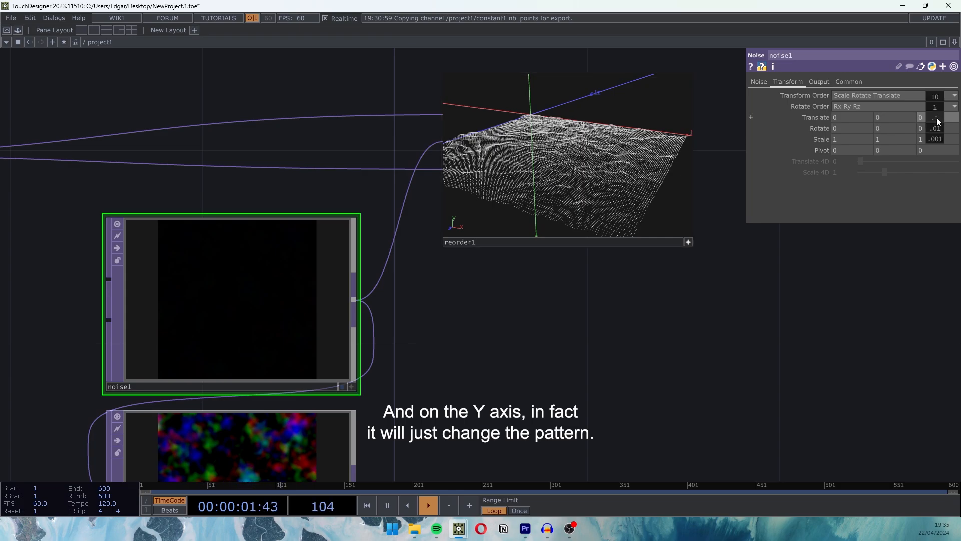
pyautogui.moveTo(936, 117)
pyautogui.mouseDown(button='middle')
pyautogui.moveTo(947, 117)
pyautogui.moveTo(932, 117)
pyautogui.moveTo(932, 102)
pyautogui.mouseUp(button='middle')
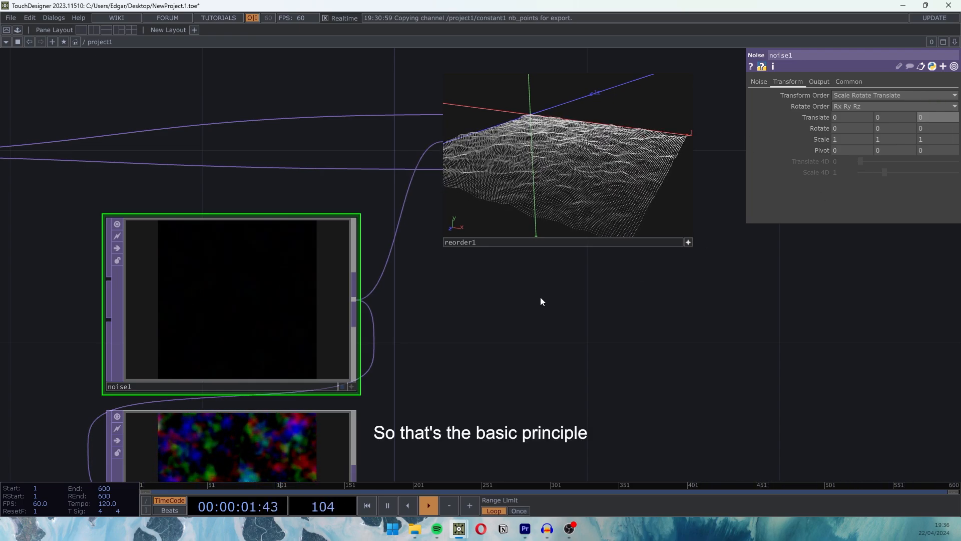
# - Switch to the eau_tuto.toe project and examine the rendered water surface behind its network
pyautogui.scroll(-5, 540, 302)
pyautogui.moveTo(520, 359); pyautogui.dragTo(550, 255)
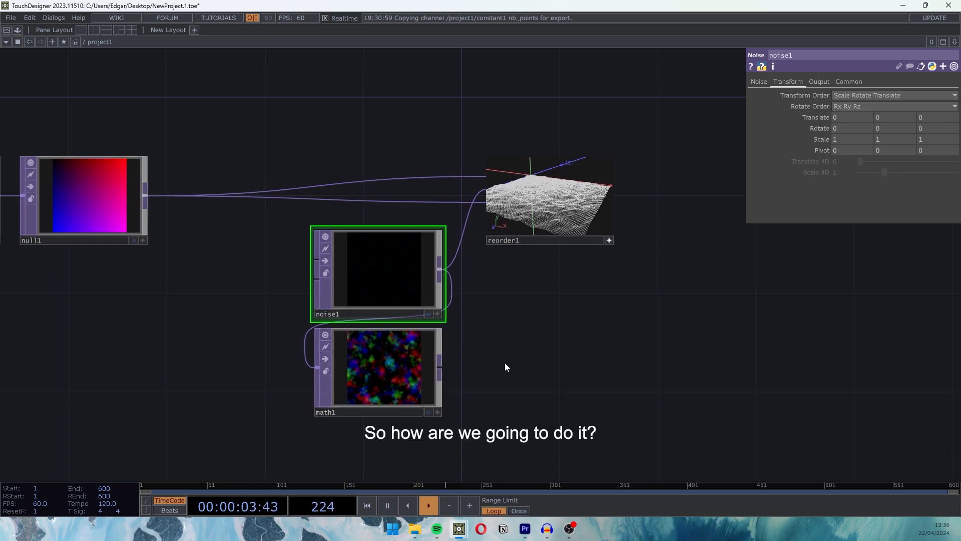
pyautogui.moveTo(505, 367); pyautogui.dragTo(564, 336)
pyautogui.moveTo(661, 332); pyautogui.dragTo(656, 401)
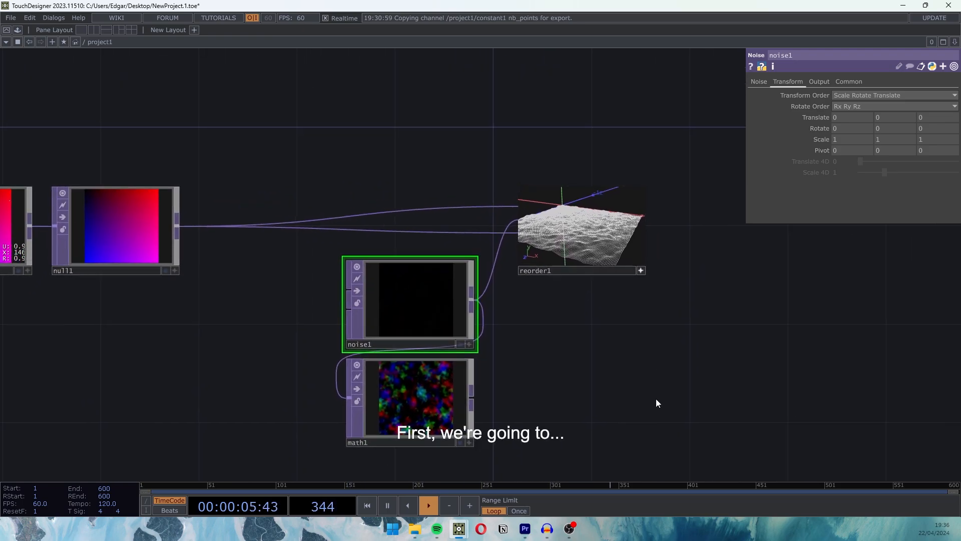
pyautogui.scroll(3, 663, 370)
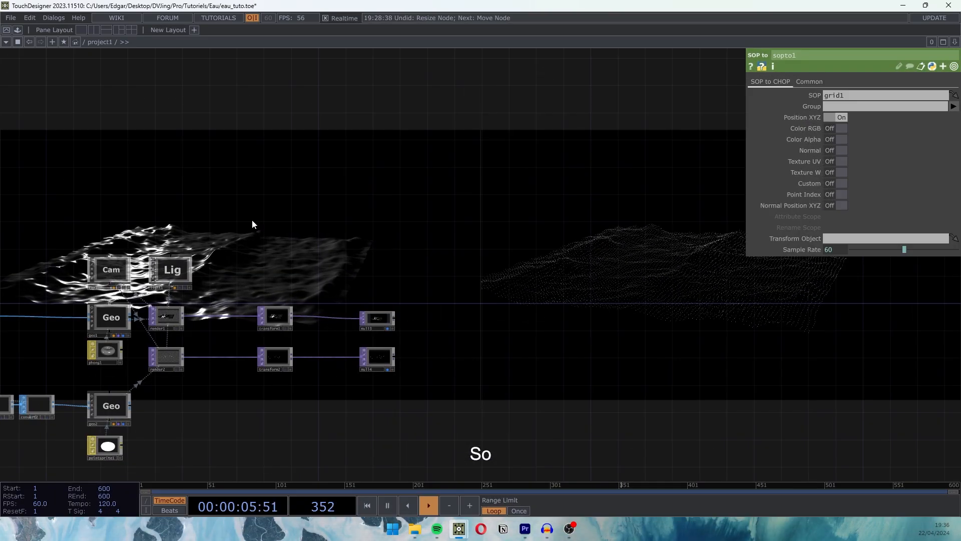
pyautogui.moveTo(251, 219); pyautogui.dragTo(68, 288)
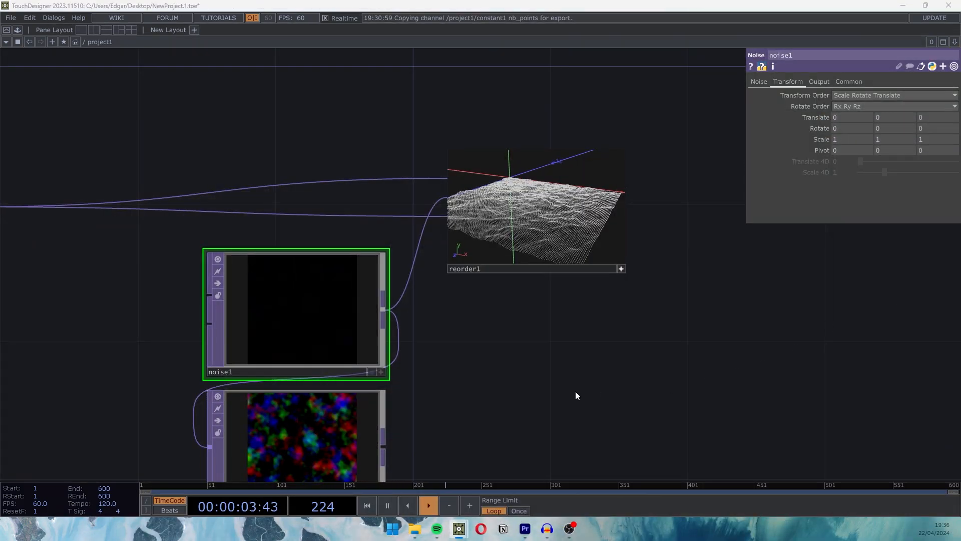
# - Back in NewProject, delete the Noise and Math operators together
pyautogui.scroll(-3, 537, 380)
pyautogui.moveTo(539, 382); pyautogui.dragTo(592, 331)
pyautogui.moveTo(363, 233); pyautogui.dragTo(390, 229)
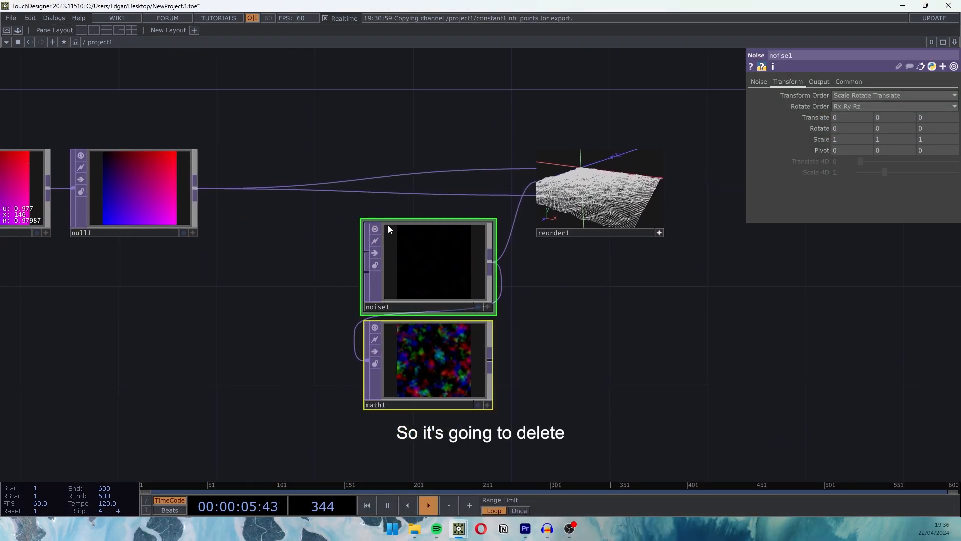
pyautogui.press('Delete')
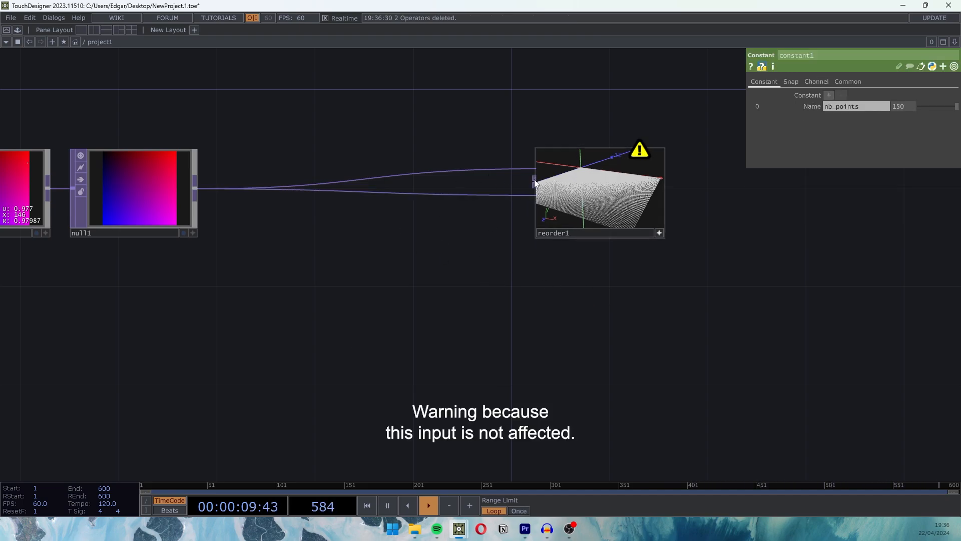
# - Add a Ramp TOP in the empty area below the SOP to CHOP
pyautogui.scroll(-6, 342, 366)
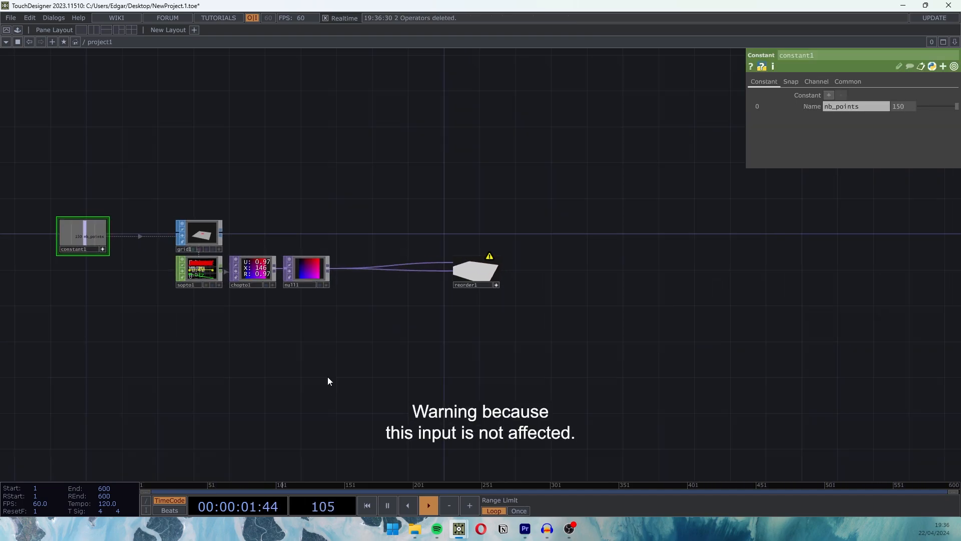
pyautogui.press('Tab')
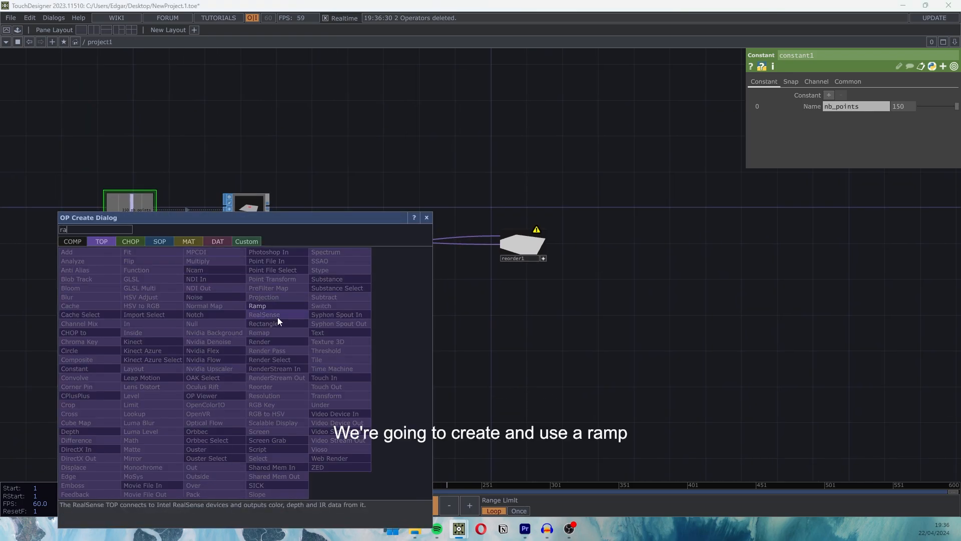
pyautogui.click(277, 317)
pyautogui.click(245, 353)
pyautogui.scroll(4, 245, 351)
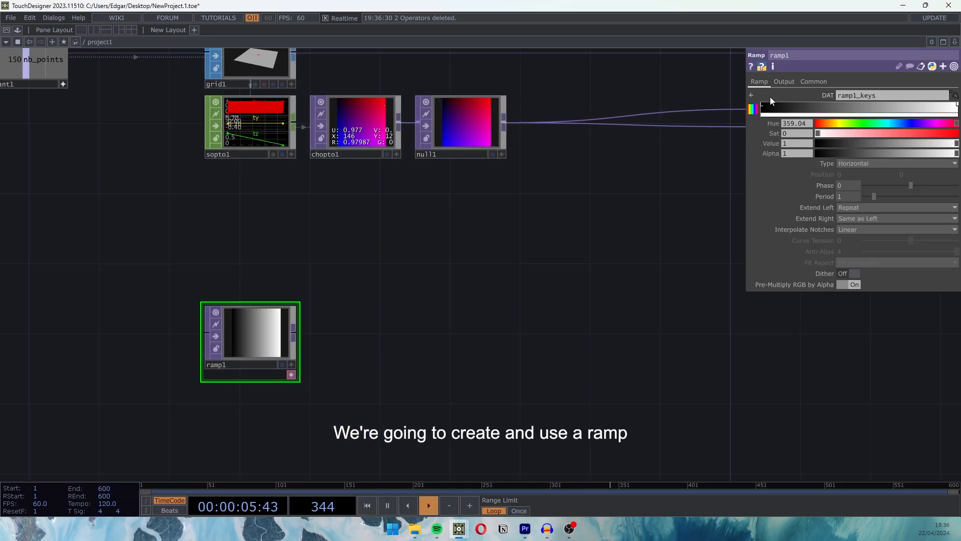
# - Set the Ramp's pixel format to 32-bit float (RGBA) and return to its ramp parameters
pyautogui.click(813, 81)
pyautogui.click(879, 206)
pyautogui.click(860, 253)
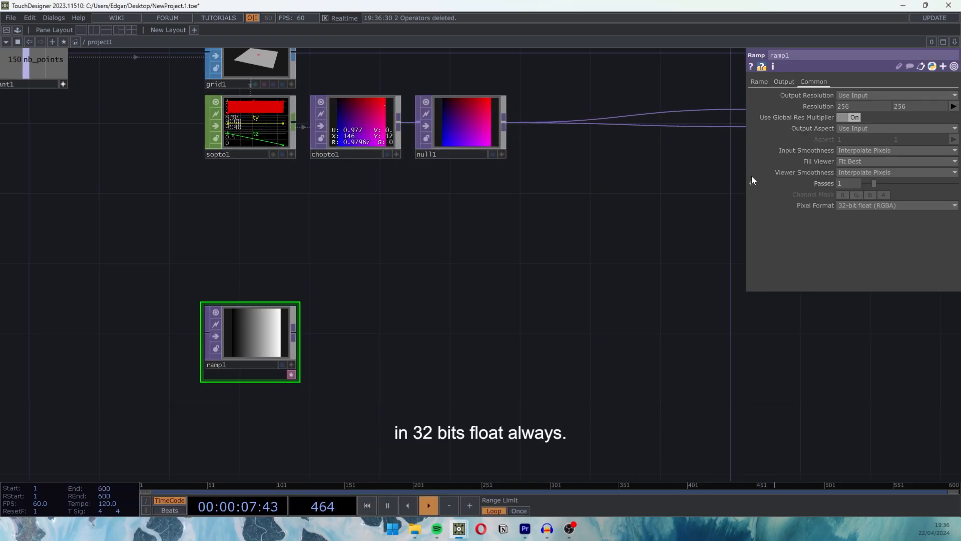
pyautogui.click(759, 82)
pyautogui.scroll(3, 275, 300)
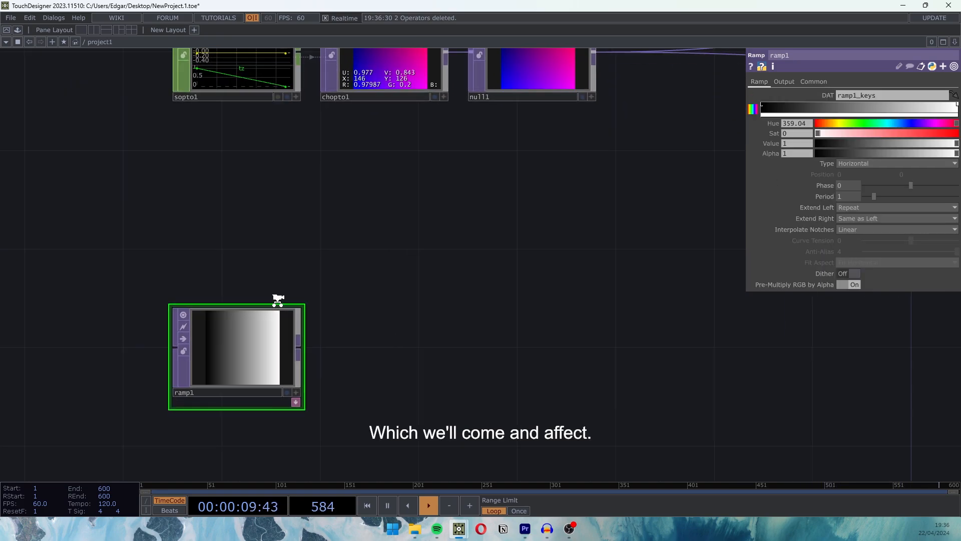
# - Add a Null TOP after the Ramp, well to its right, and connect it to the Reorder's second input
pyautogui.scroll(-4, 276, 354)
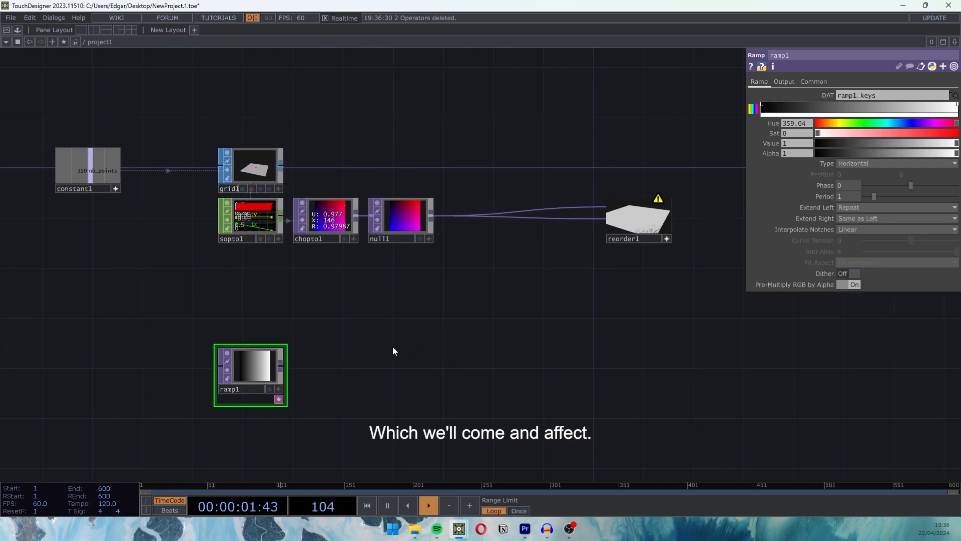
pyautogui.moveTo(274, 365)
pyautogui.mouseDown()
pyautogui.moveTo(588, 217)
pyautogui.moveTo(416, 346)
pyautogui.moveTo(272, 369)
pyautogui.mouseUp()
pyautogui.rightClick(273, 370)
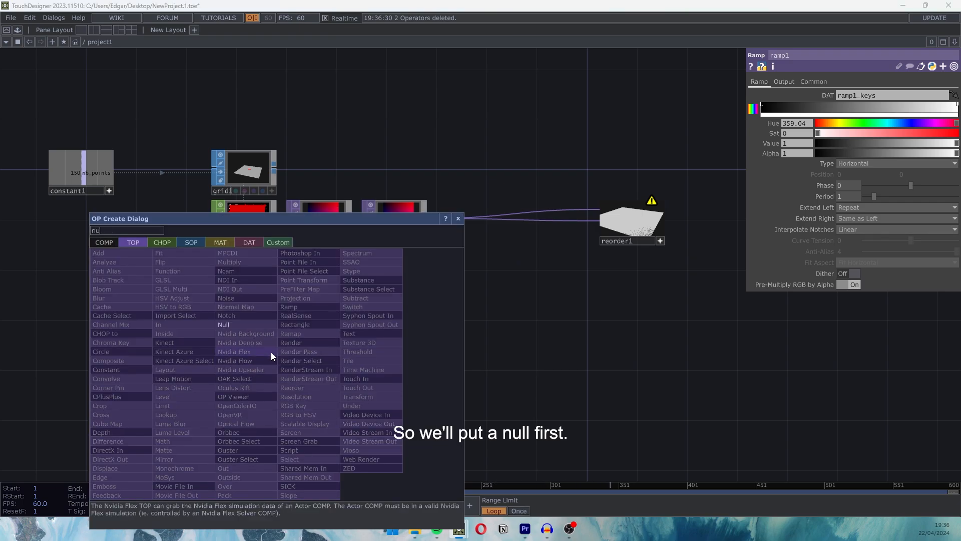
pyautogui.click(233, 323)
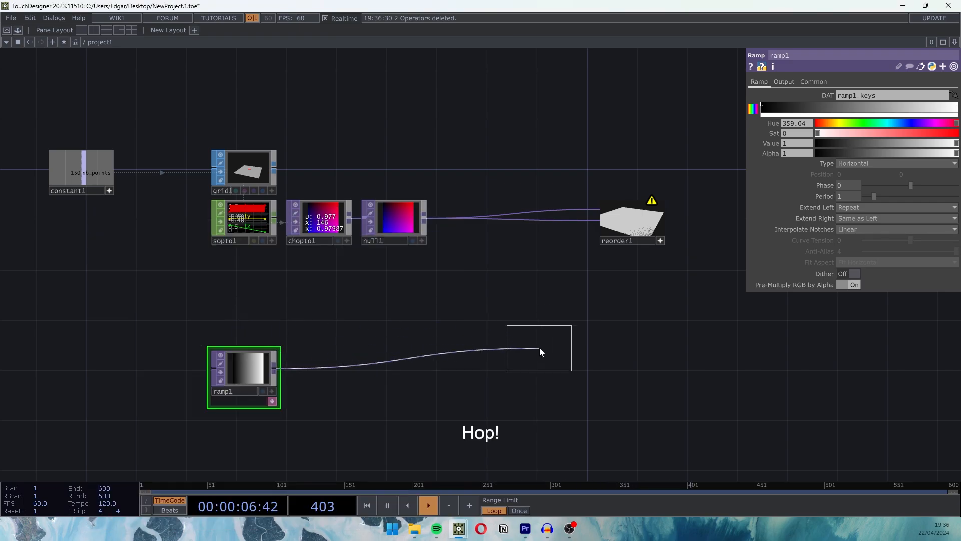
pyautogui.click(552, 370)
pyautogui.moveTo(588, 369); pyautogui.dragTo(599, 219)
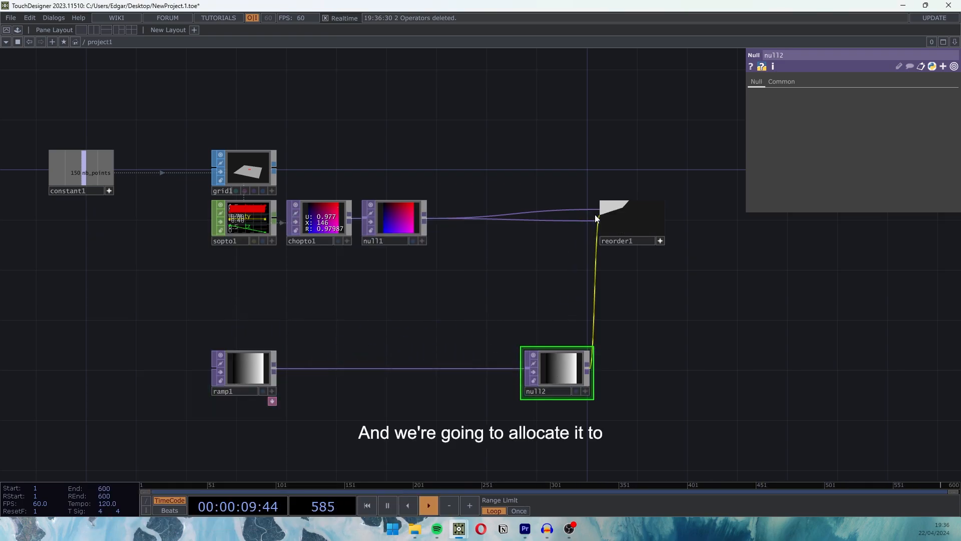
# - Compare the Ramp's gradient with the Reorder's point grid from several angles to examine how it drives the Y axis
pyautogui.scroll(5, 599, 220)
pyautogui.scroll(-6, 616, 230)
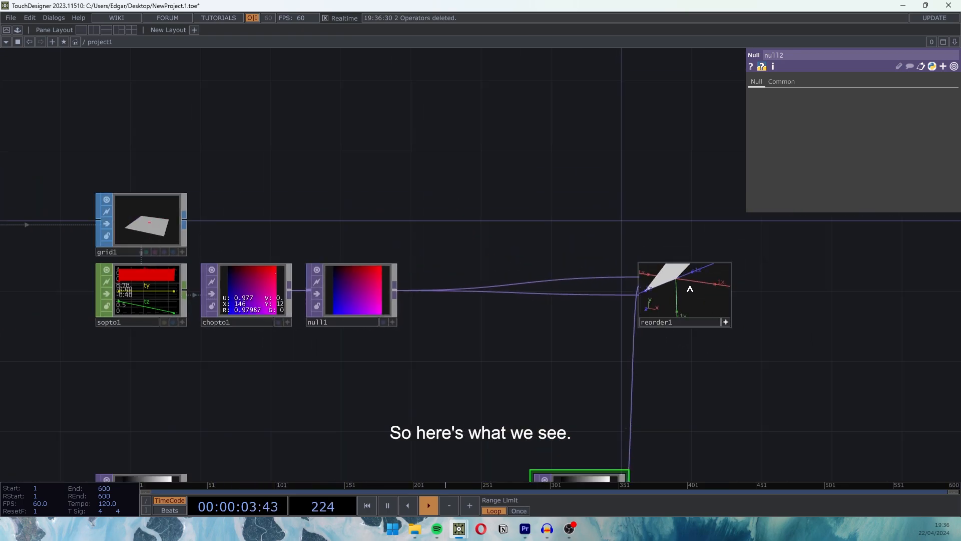
pyautogui.scroll(4, 761, 291)
pyautogui.scroll(-1, 735, 323)
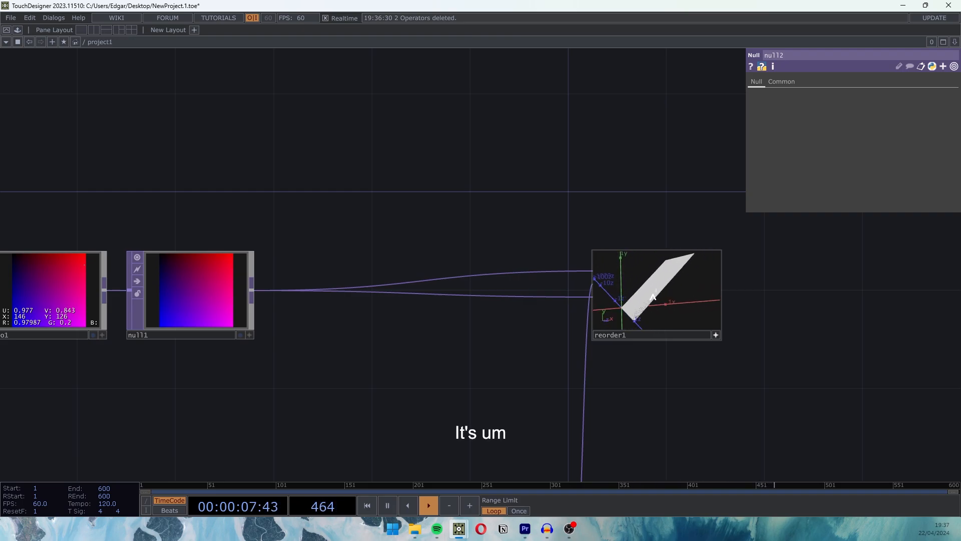
pyautogui.scroll(-5, 682, 412)
pyautogui.scroll(6, 405, 398)
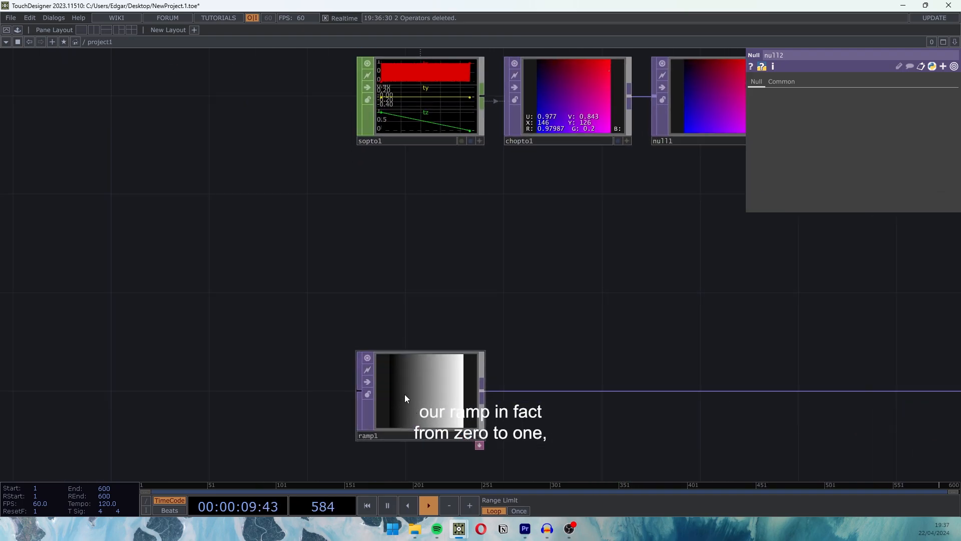
pyautogui.scroll(-5, 449, 392)
pyautogui.scroll(8, 320, 440)
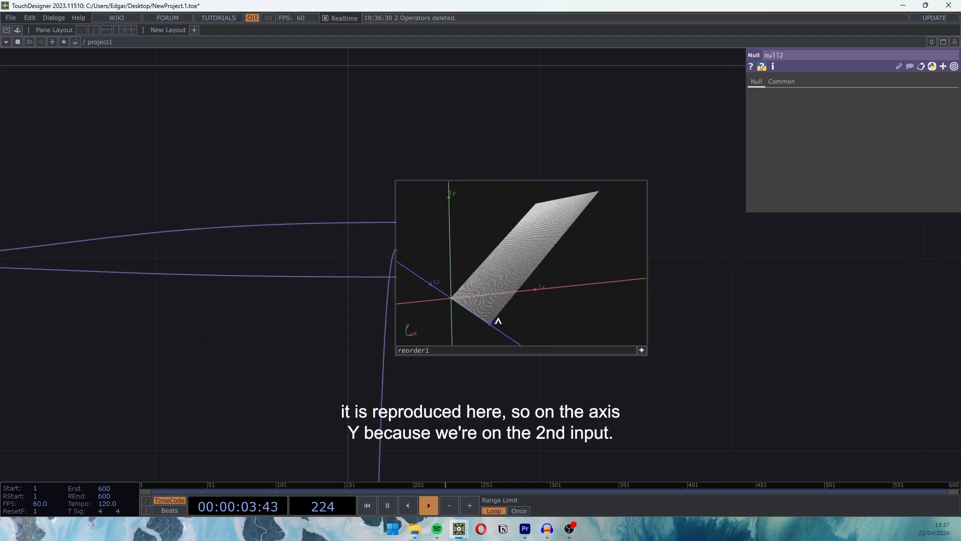
pyautogui.moveTo(581, 275); pyautogui.dragTo(559, 285)
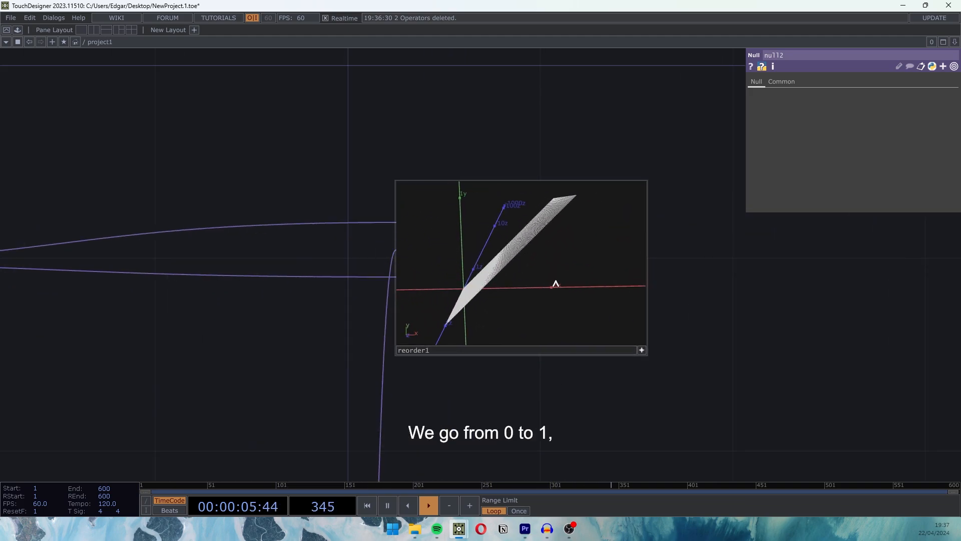
pyautogui.moveTo(566, 218); pyautogui.dragTo(525, 290)
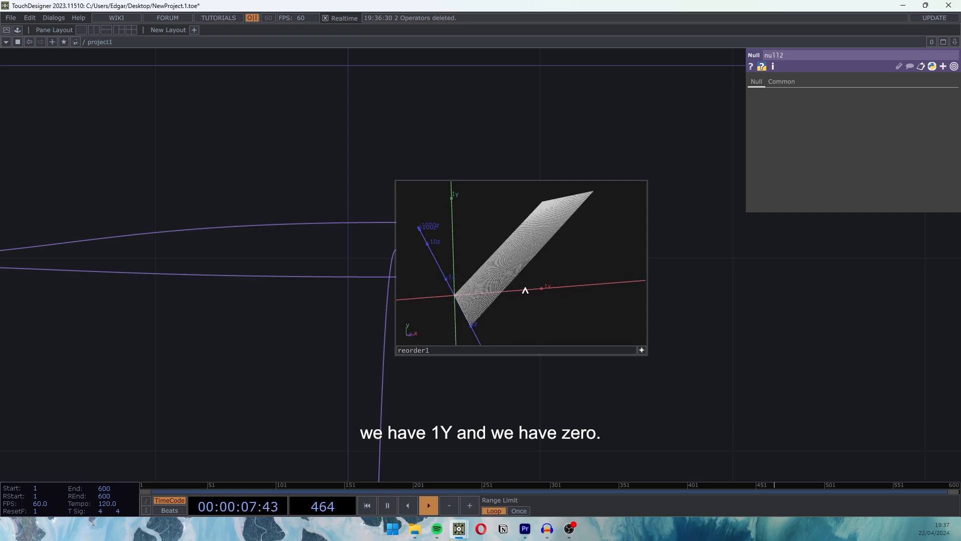
# - Set the Ramp's period to 0.4 and its right extension to Zero
pyautogui.scroll(-6, 662, 364)
pyautogui.moveTo(305, 463); pyautogui.dragTo(425, 357)
pyautogui.moveTo(500, 334); pyautogui.dragTo(384, 317)
pyautogui.scroll(2, 420, 342)
pyautogui.click(161, 407)
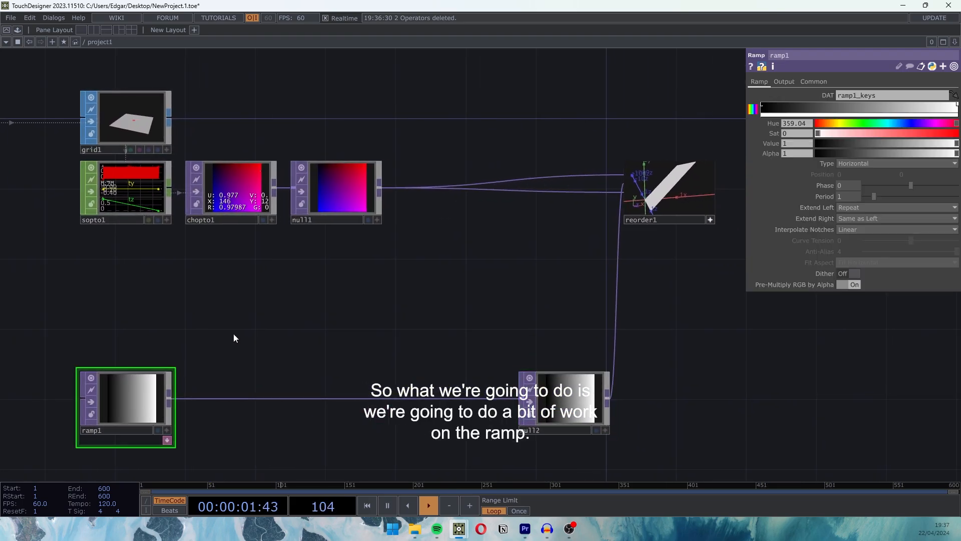
pyautogui.click(850, 195)
pyautogui.write('0.4')
pyautogui.press('Return')
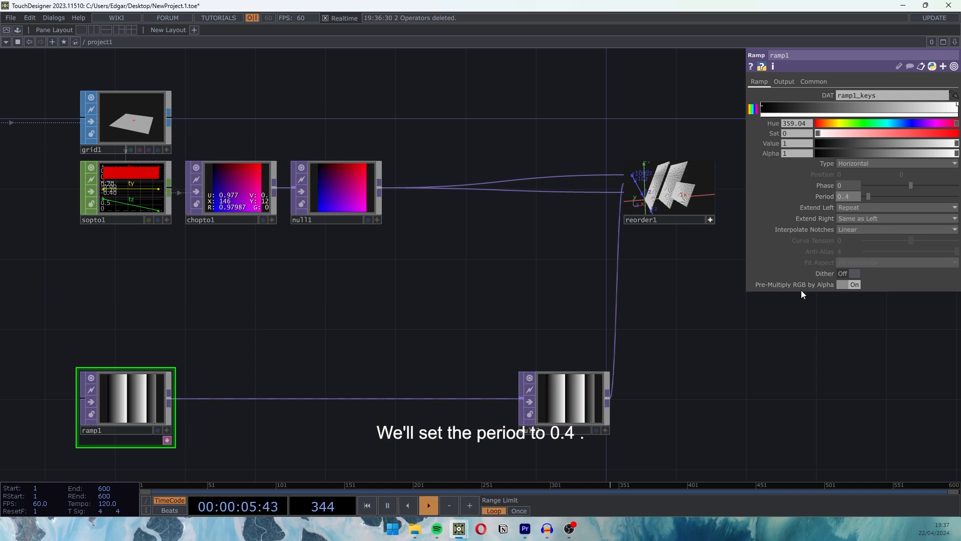
pyautogui.click(857, 217)
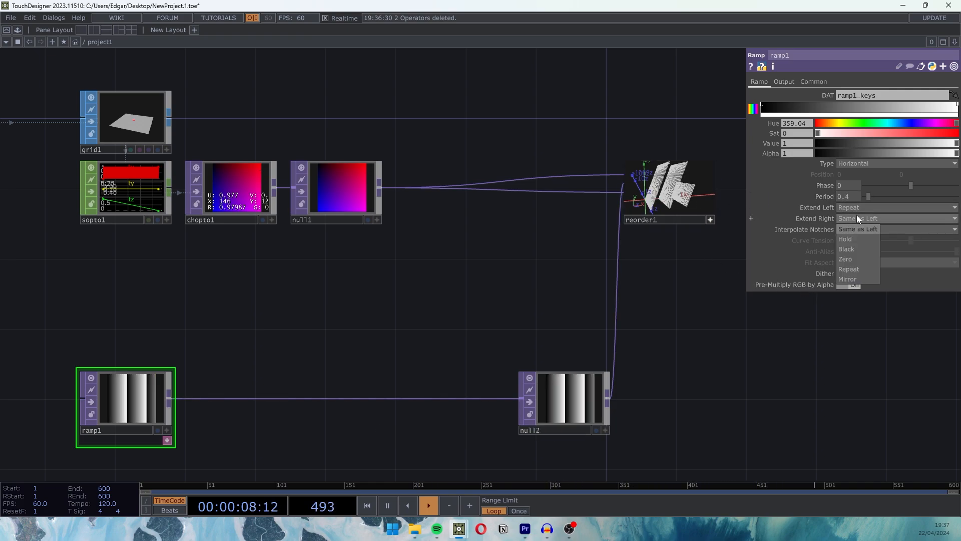
pyautogui.click(852, 259)
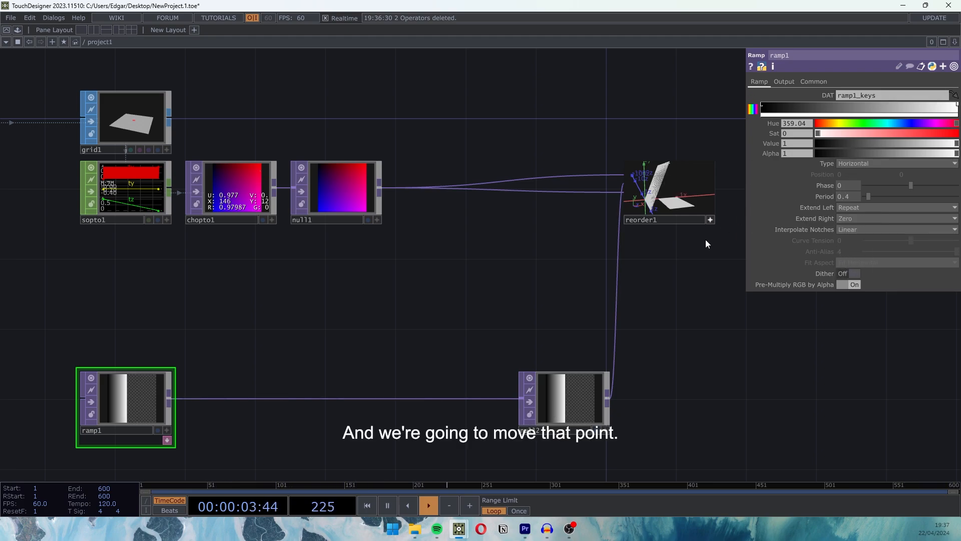
# - Move the Ramp's white colour stop inward to about three quarters of the gradient to soften the wave's falling side
pyautogui.moveTo(708, 242); pyautogui.dragTo(527, 337)
pyautogui.scroll(5, 550, 326)
pyautogui.moveTo(579, 322); pyautogui.dragTo(518, 388)
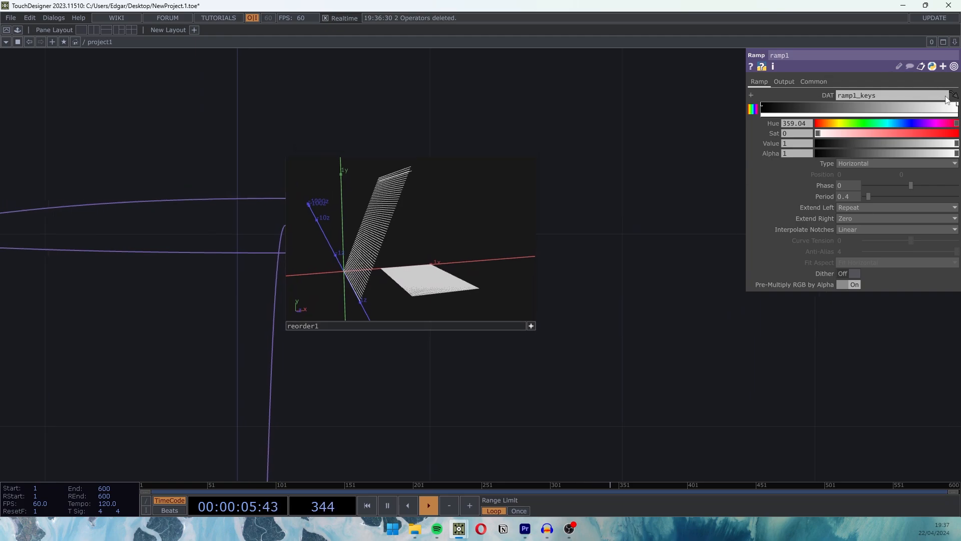
pyautogui.moveTo(955, 109); pyautogui.dragTo(912, 105)
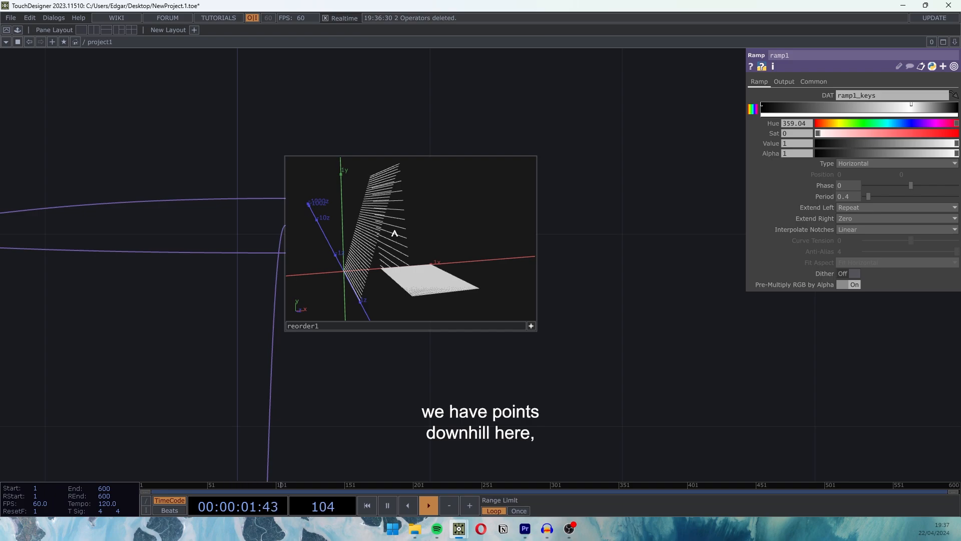
pyautogui.moveTo(395, 233); pyautogui.dragTo(416, 269)
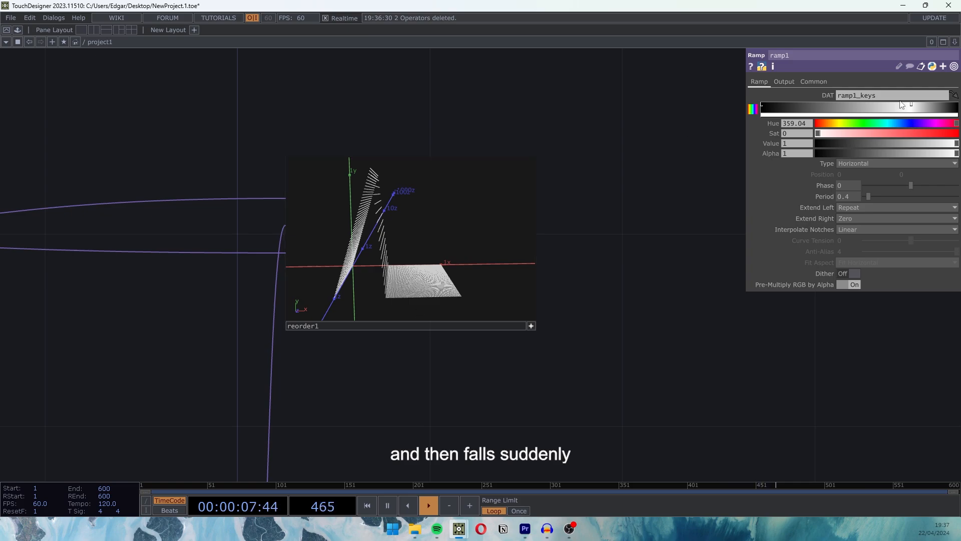
pyautogui.moveTo(912, 106); pyautogui.dragTo(954, 107)
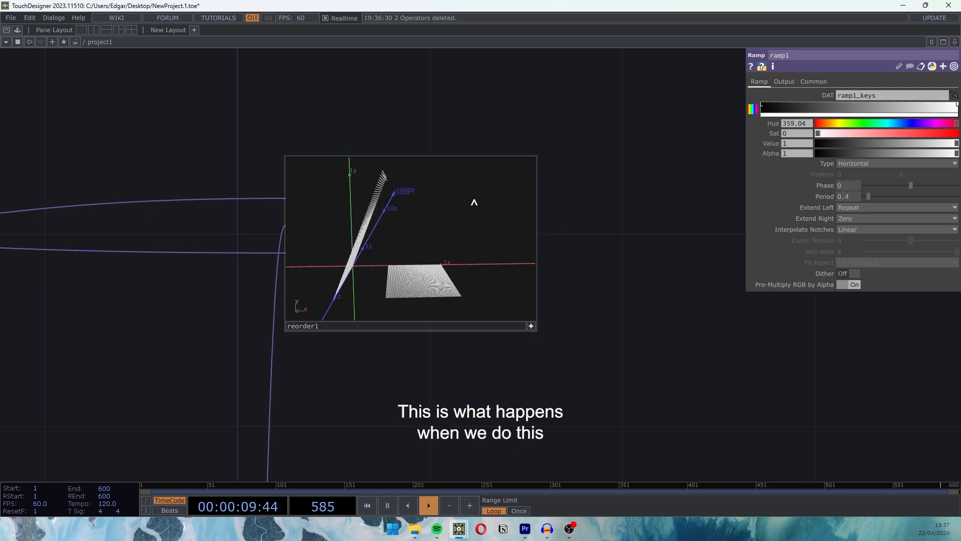
pyautogui.moveTo(956, 106); pyautogui.dragTo(924, 107)
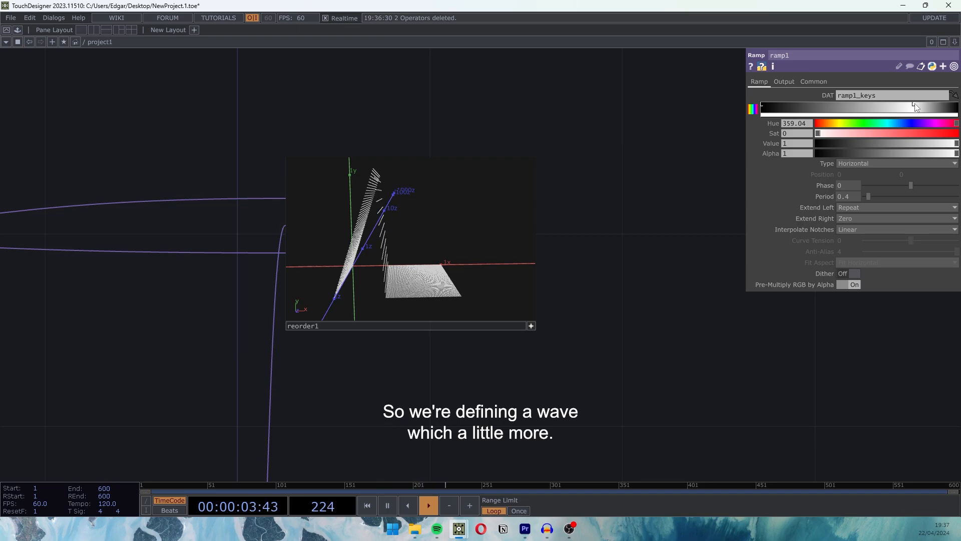
pyautogui.moveTo(532, 278); pyautogui.dragTo(410, 238)
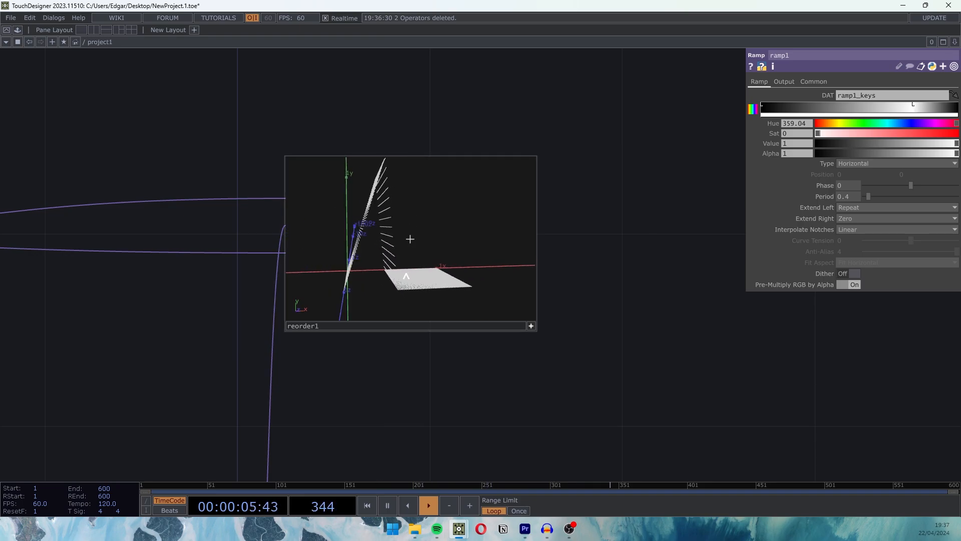
# - Try raising the Ramp's phase by hand to 2 to shift the waves across the Reorder's points
pyautogui.scroll(-3, 603, 369)
pyautogui.moveTo(603, 369); pyautogui.dragTo(724, 284)
pyautogui.scroll(-4, 724, 285)
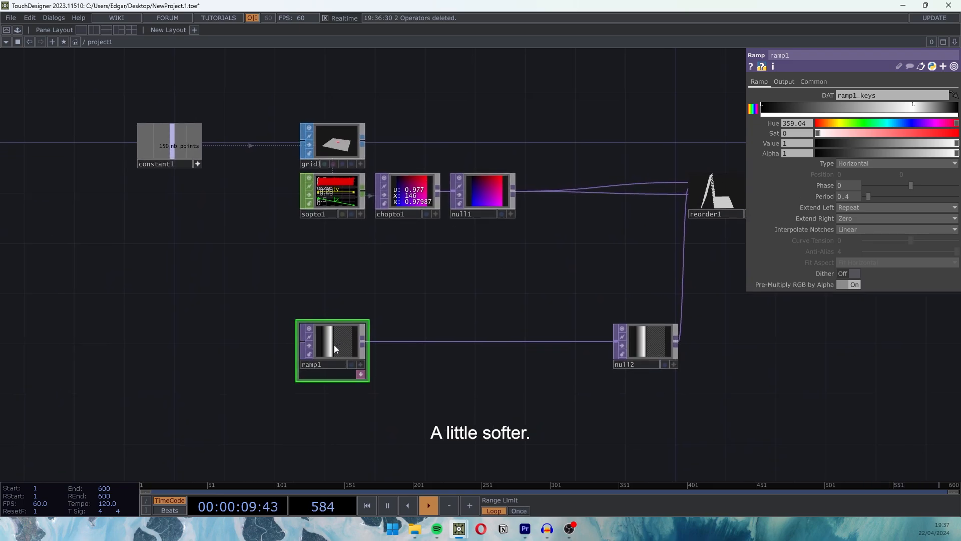
pyautogui.scroll(3, 337, 348)
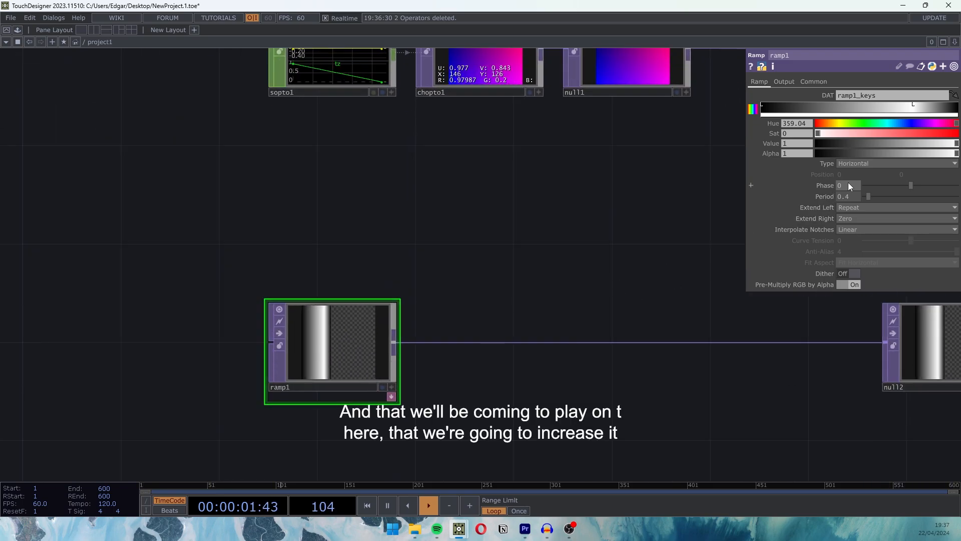
pyautogui.moveTo(914, 185); pyautogui.dragTo(959, 187)
pyautogui.moveTo(620, 206); pyautogui.dragTo(287, 344)
pyautogui.moveTo(649, 251); pyautogui.dragTo(356, 364)
pyautogui.moveTo(852, 187); pyautogui.dragTo(851, 187, button='middle')
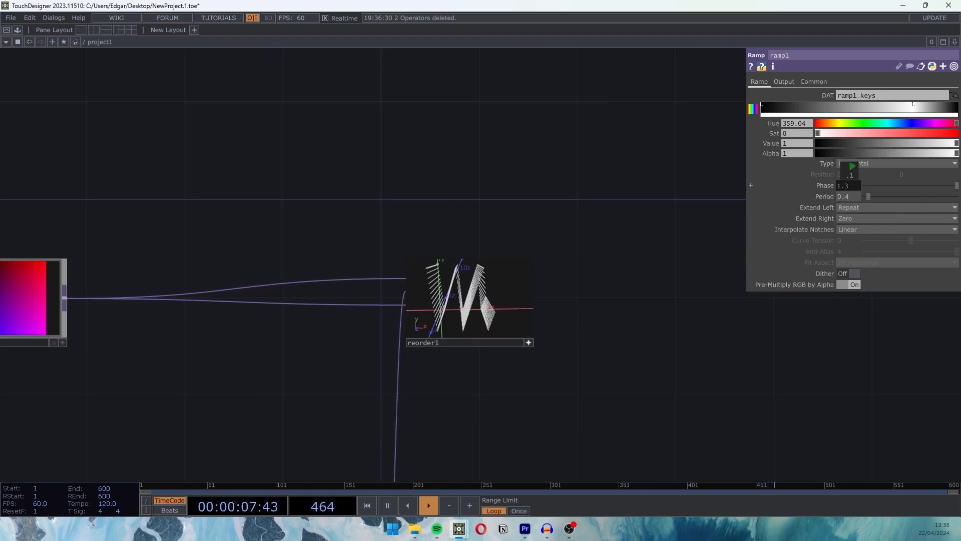
# - Animate the Ramp's phase with the expression absTime.seconds*0.1 and check the waves in the Reorder
pyautogui.click(826, 186)
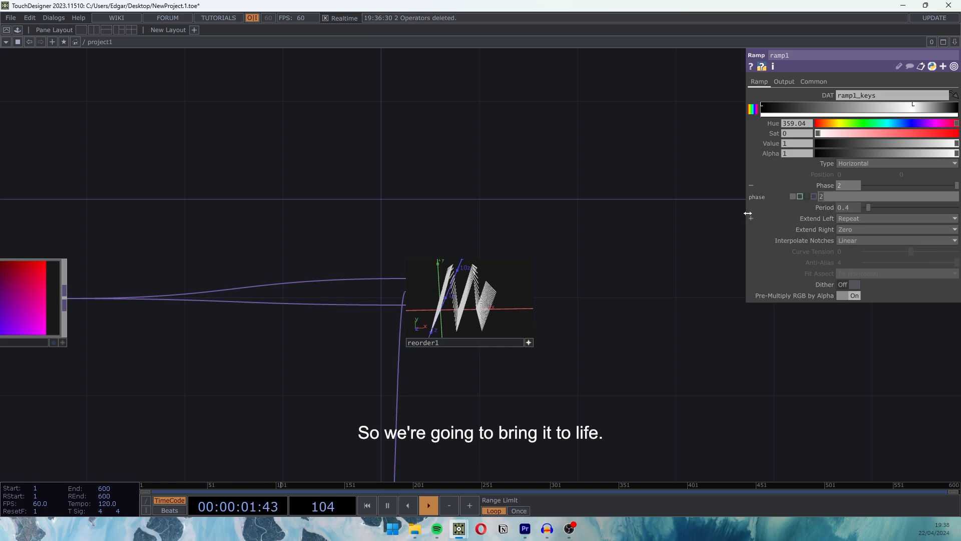
pyautogui.write('absTime.seconds*0.1')
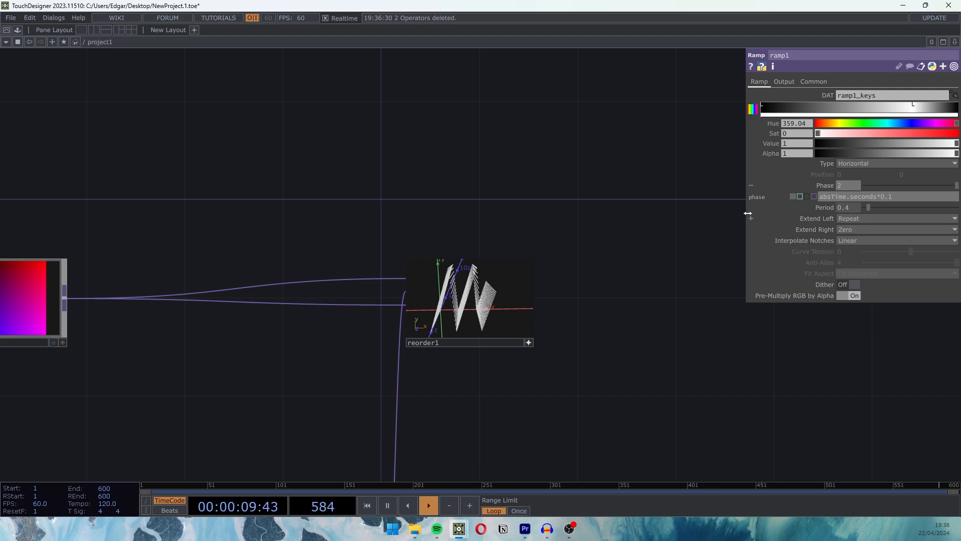
pyautogui.press('Return')
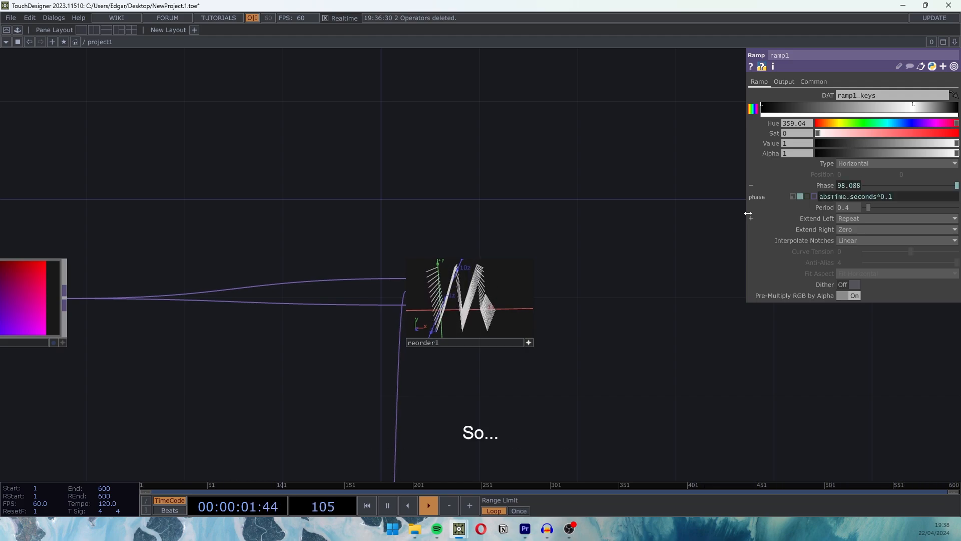
pyautogui.scroll(5, 358, 322)
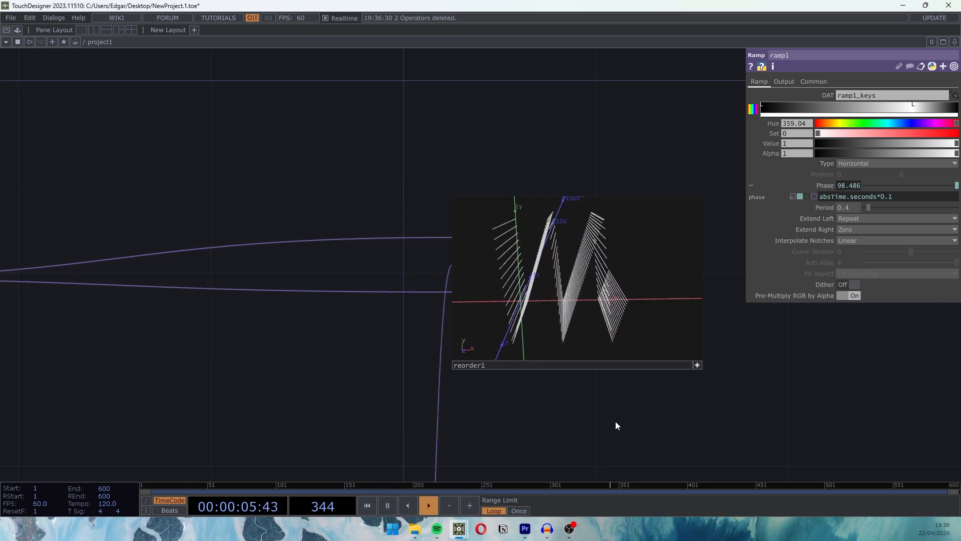
pyautogui.scroll(-5, 623, 431)
pyautogui.scroll(-2, 626, 437)
pyautogui.scroll(6, 651, 391)
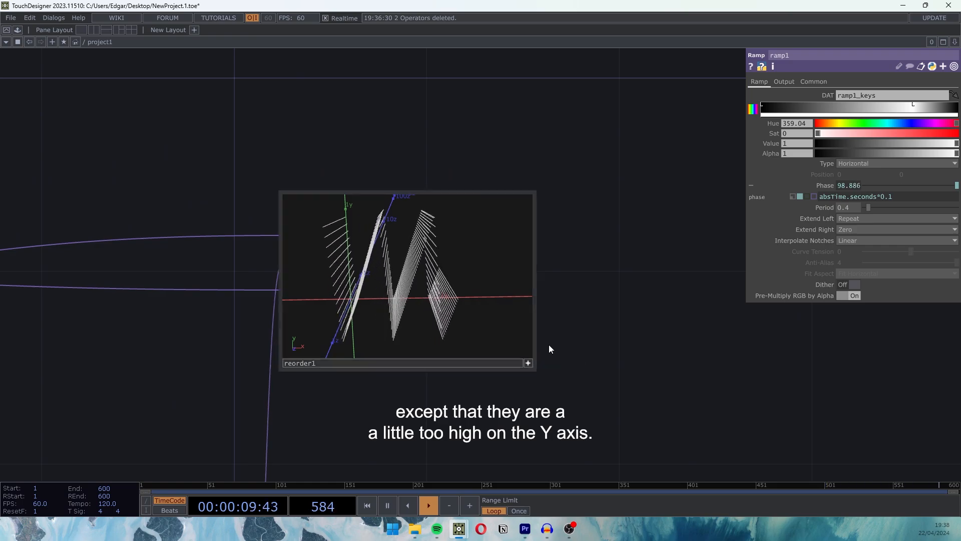
# - Move the Reorder and the Null feeding it further right together to make room after the Ramp
pyautogui.scroll(-6, 657, 355)
pyautogui.scroll(-2, 651, 355)
pyautogui.moveTo(615, 421); pyautogui.dragTo(507, 217, button='right')
pyautogui.moveTo(523, 373); pyautogui.dragTo(659, 375)
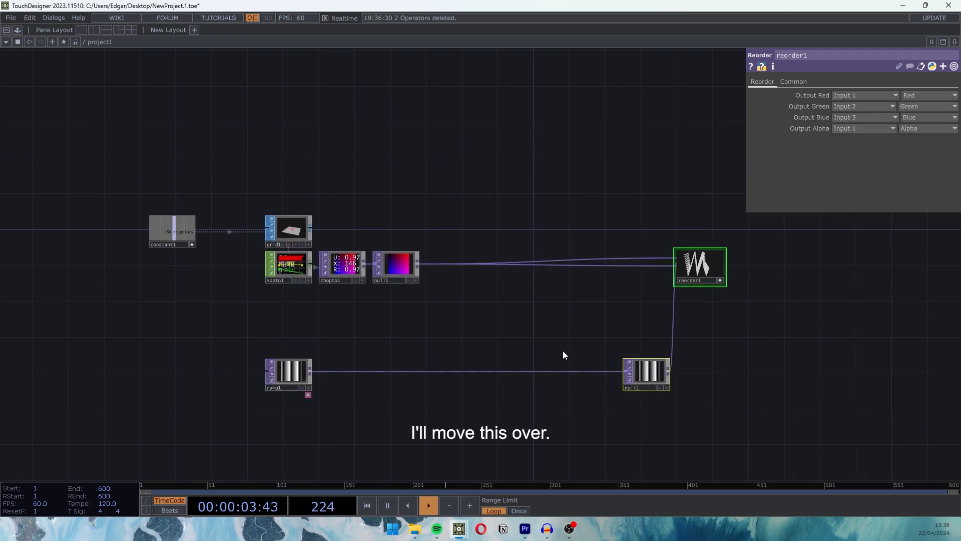
# - Add a Multiply TOP between the Ramp and the Null at the end of its chain
pyautogui.press('Tab')
pyautogui.write('m')
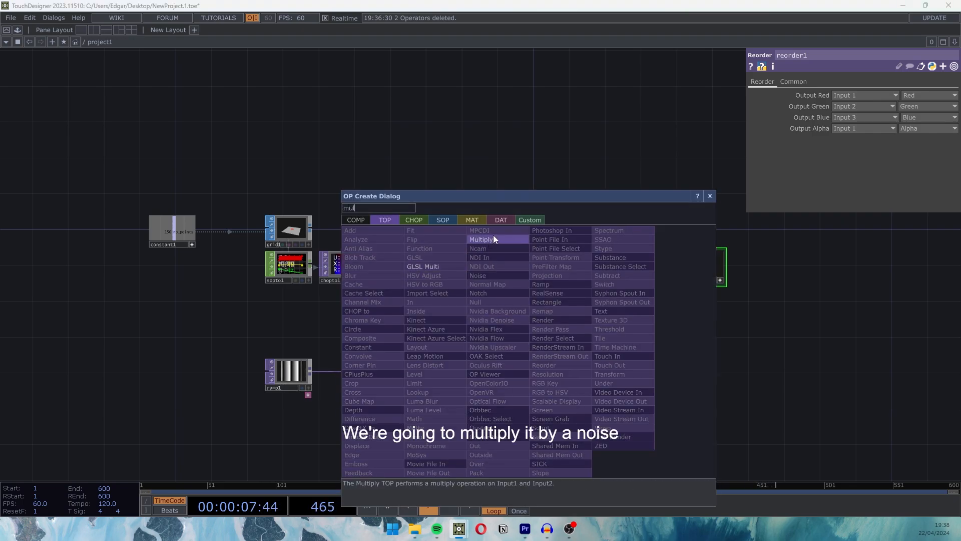
pyautogui.click(494, 239)
pyautogui.click(540, 366)
# - Add a Noise TOP just above and before the Multiply, and feed it from the Null after the CHOP to TOP
pyautogui.press('Tab')
pyautogui.write('n')
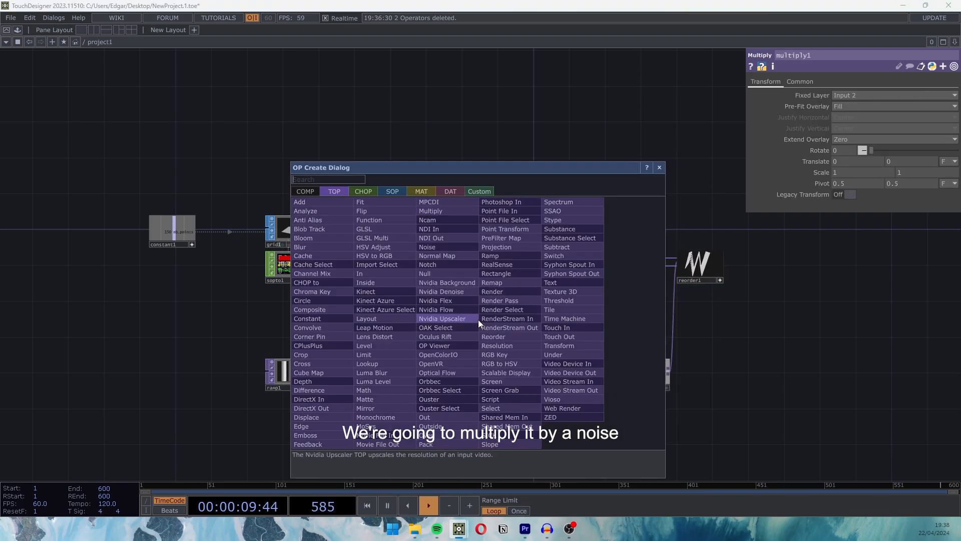
pyautogui.click(437, 247)
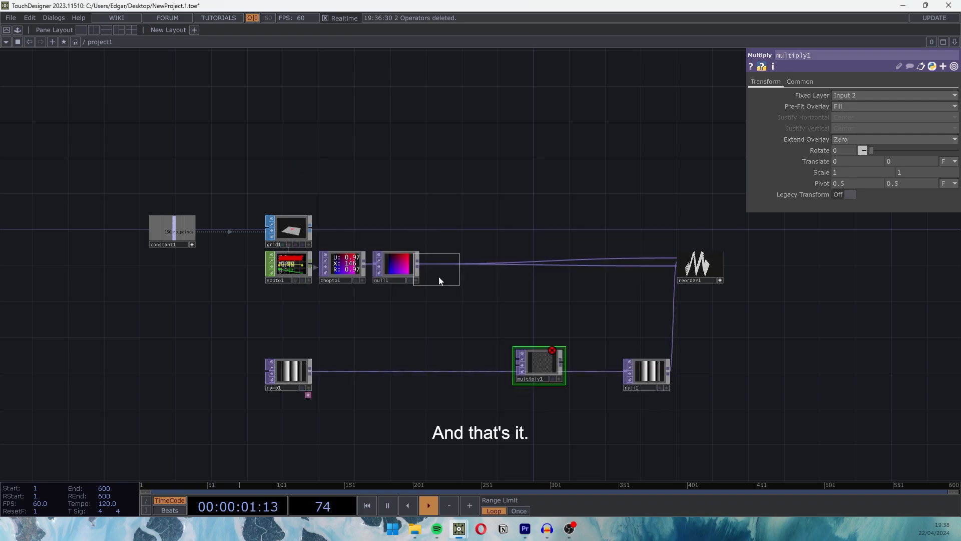
pyautogui.click(484, 339)
pyautogui.moveTo(417, 263); pyautogui.dragTo(460, 335)
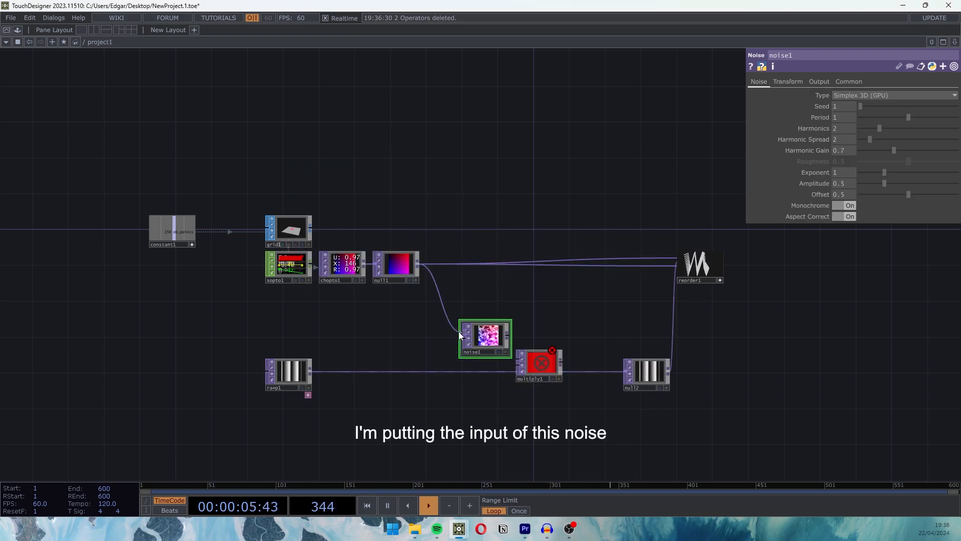
# - Set the Noise's RGB output to Noise only, without the input mixed in
pyautogui.scroll(6, 455, 356)
pyautogui.moveTo(288, 296); pyautogui.dragTo(187, 337)
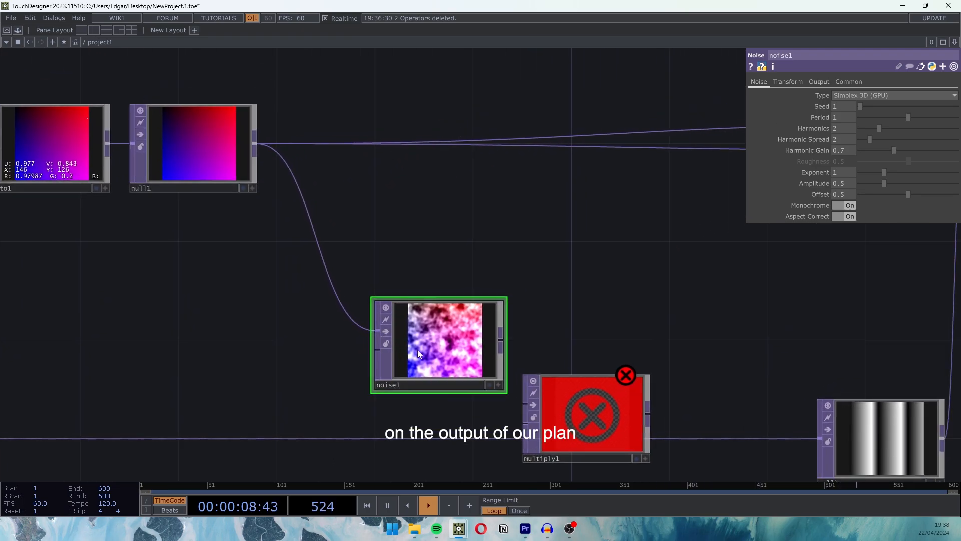
pyautogui.click(821, 81)
pyautogui.click(856, 95)
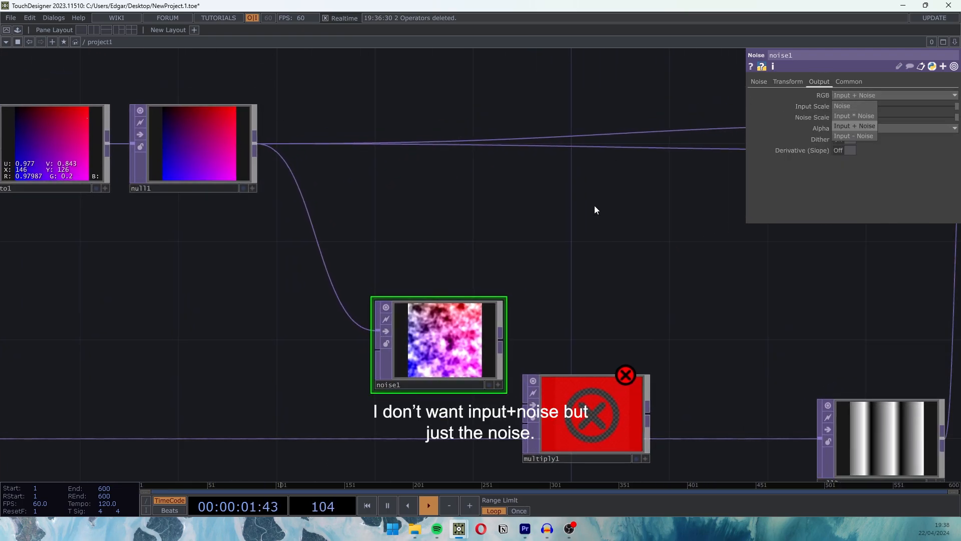
pyautogui.click(861, 106)
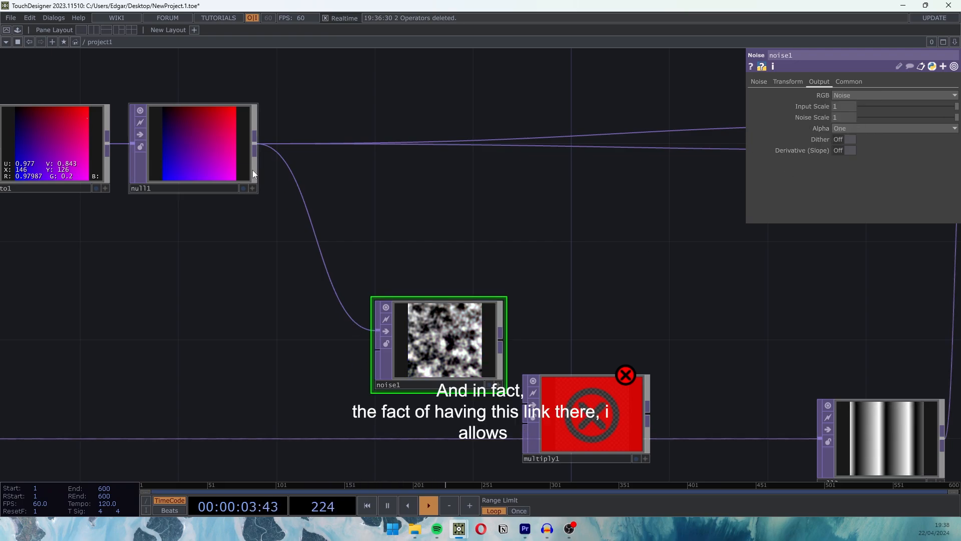
# - Examine the resolution and pixel format of the Noise and of the Null that feeds it
pyautogui.middleClick(443, 341)
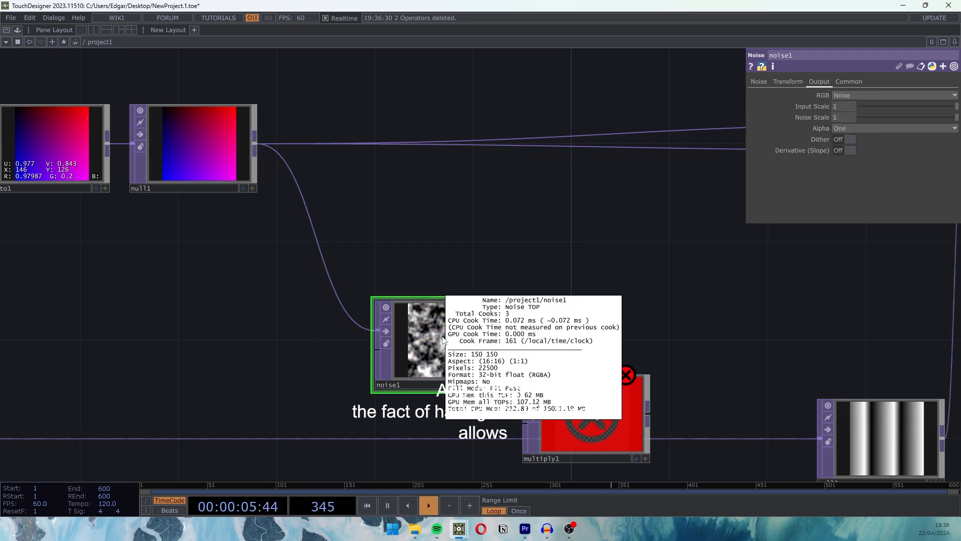
pyautogui.middleClick(182, 135)
pyautogui.moveTo(233, 153); pyautogui.dragTo(506, 273, button='middle')
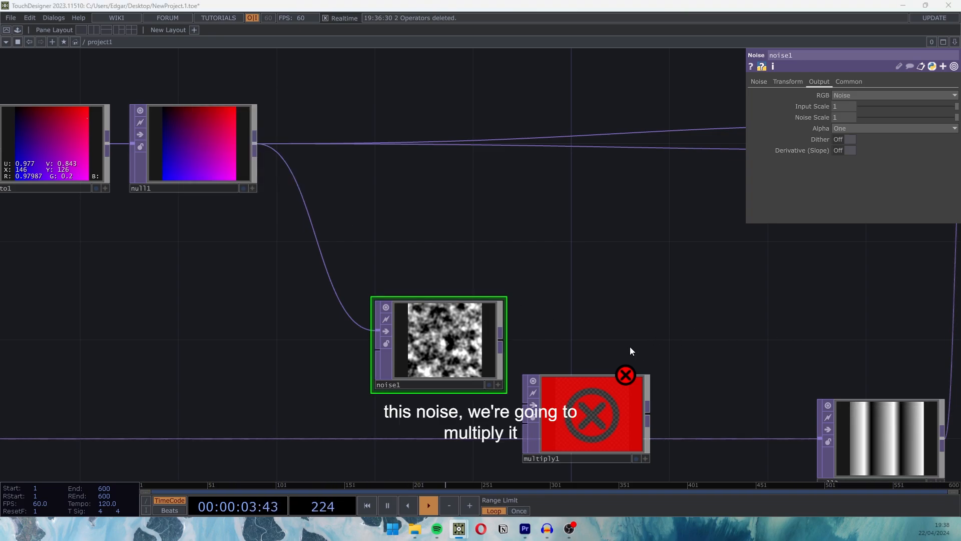
# - Connect the Noise and the Ramp to the Multiply, and route its output into the Null feeding the Reorder
pyautogui.moveTo(500, 340); pyautogui.dragTo(524, 401)
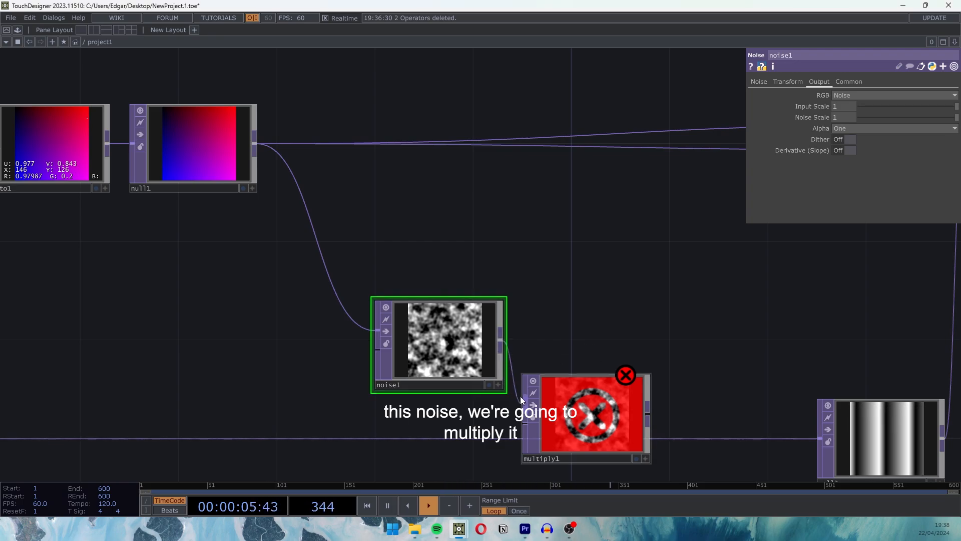
pyautogui.scroll(-3, 596, 328)
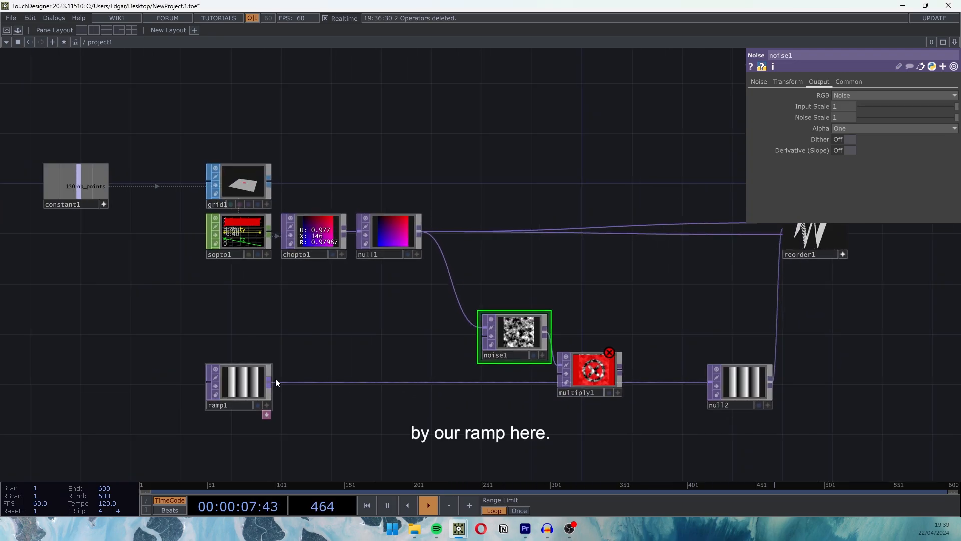
pyautogui.scroll(-3, 551, 383)
pyautogui.click(554, 380)
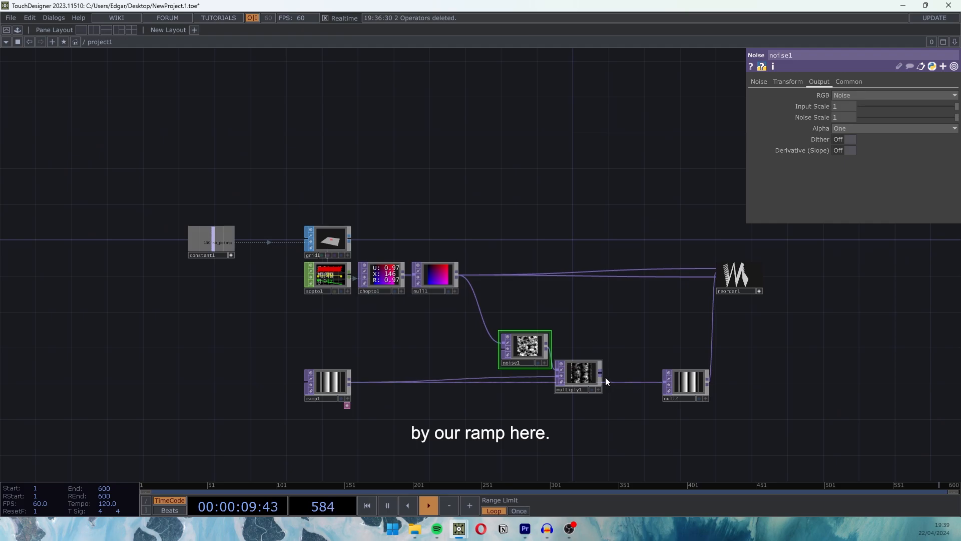
# - Check the Reorder's noisy waves and shift the Multiply to line up with the Null after it
pyautogui.scroll(5, 794, 344)
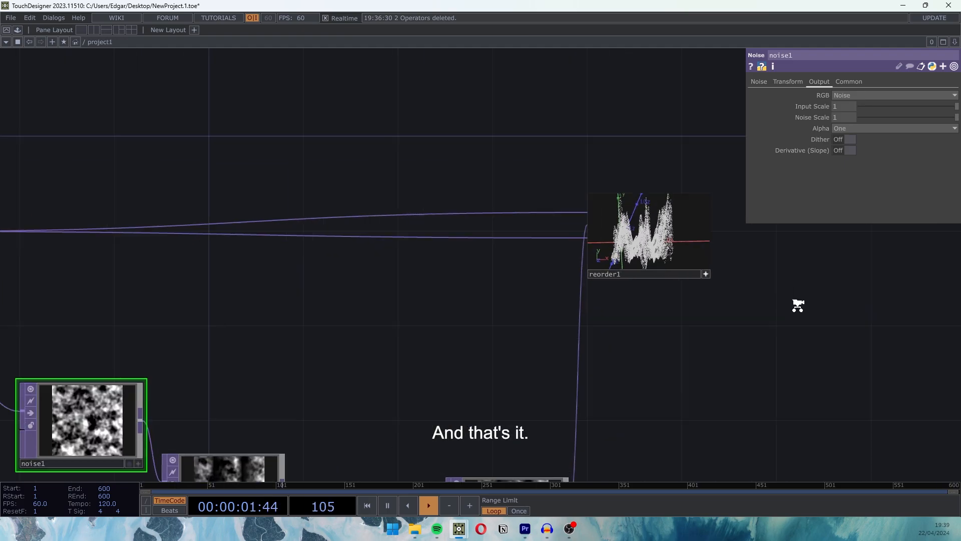
pyautogui.scroll(-4, 635, 365)
pyautogui.moveTo(653, 367); pyautogui.dragTo(738, 294)
pyautogui.moveTo(369, 408); pyautogui.dragTo(405, 426)
# - Make the Noise's offset reference its amplitude, and set the amplitude to 0.1 to lower the waves
pyautogui.moveTo(506, 309); pyautogui.dragTo(637, 243)
pyautogui.scroll(2, 412, 293)
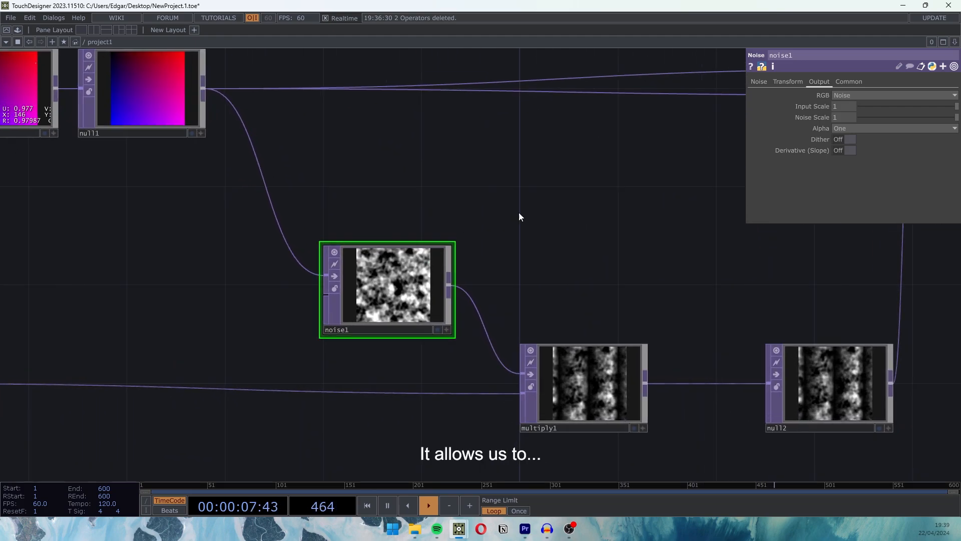
pyautogui.click(759, 80)
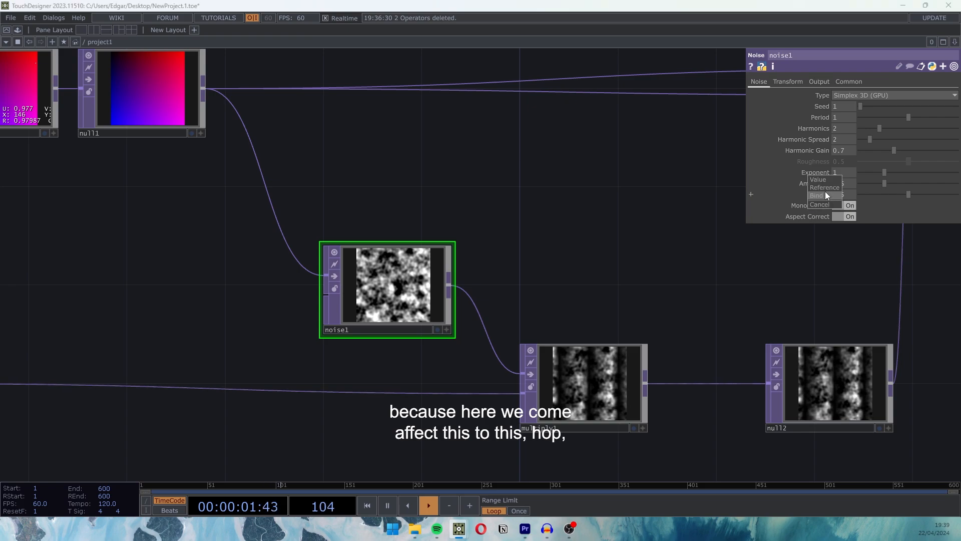
pyautogui.moveTo(846, 183); pyautogui.dragTo(820, 174, button='middle')
pyautogui.moveTo(653, 341); pyautogui.dragTo(388, 453)
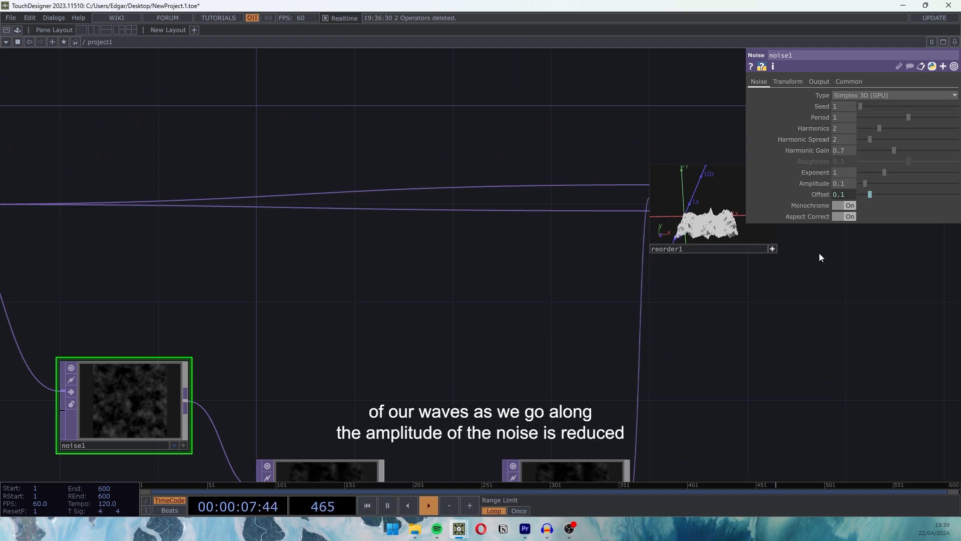
# - Lower the Noise's amplitude to 0.02, and set its period to 1.3 and its exponent to 1.15
pyautogui.moveTo(851, 183)
pyautogui.mouseDown(button='middle')
pyautogui.moveTo(850, 193)
pyautogui.moveTo(845, 168)
pyautogui.mouseUp(button='middle')
pyautogui.scroll(10, 798, 286)
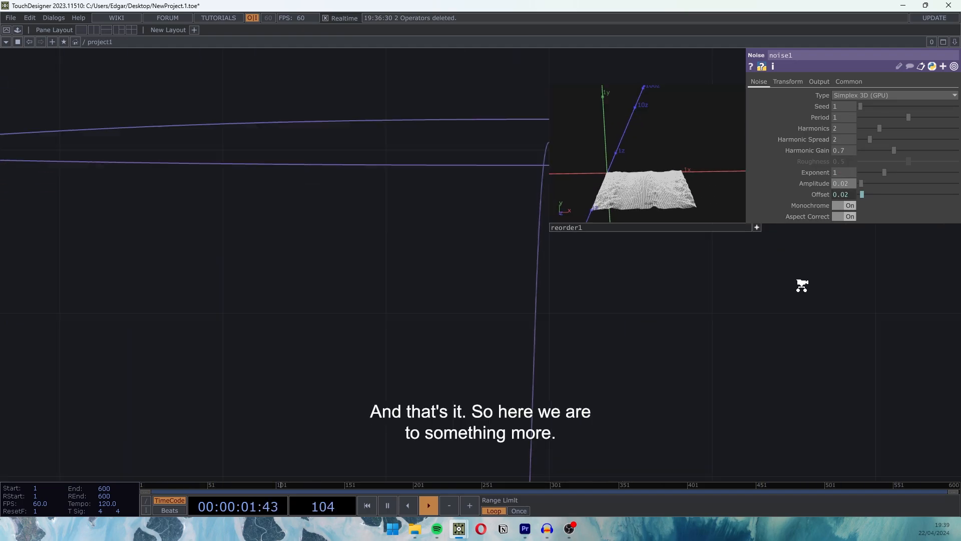
pyautogui.moveTo(521, 289); pyautogui.dragTo(340, 222)
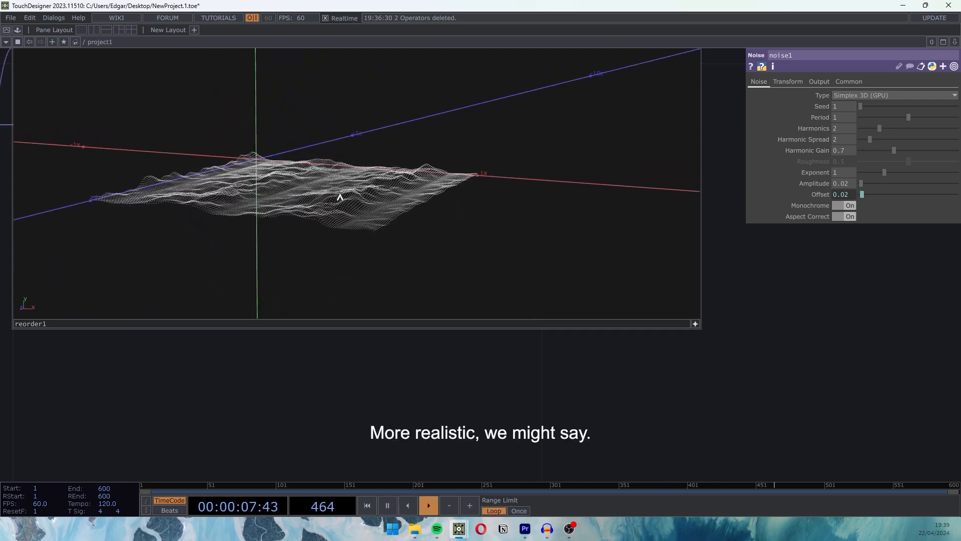
pyautogui.moveTo(841, 117); pyautogui.dragTo(854, 116, button='middle')
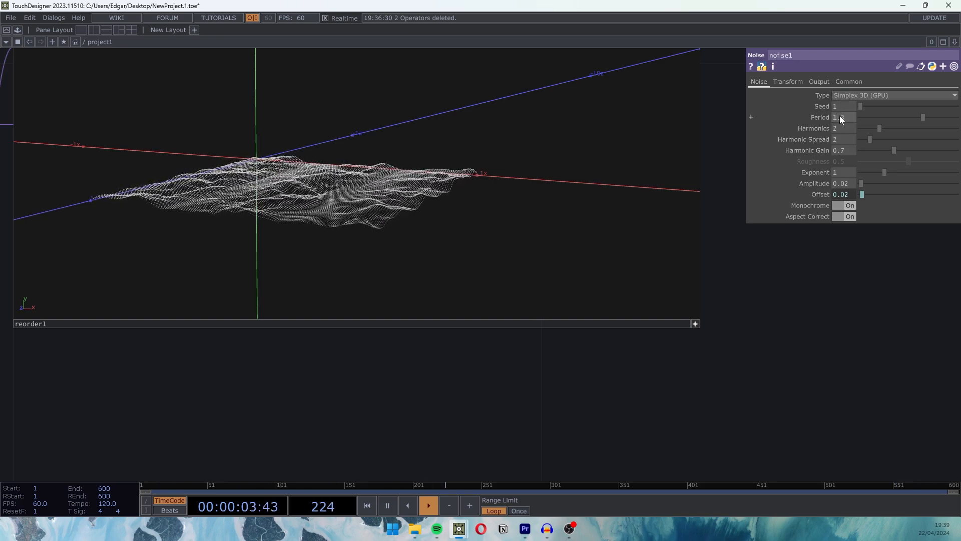
pyautogui.moveTo(846, 172); pyautogui.dragTo(851, 157, button='middle')
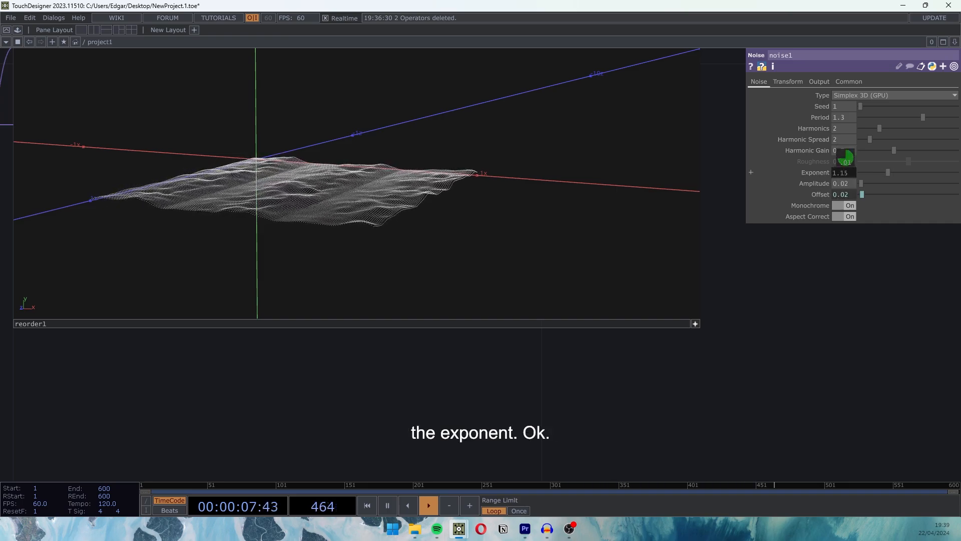
# - Set the Noise's pixel format to 32-bit float (RGBA)
pyautogui.moveTo(345, 197); pyautogui.dragTo(375, 215, button='right')
pyautogui.scroll(3, 374, 215)
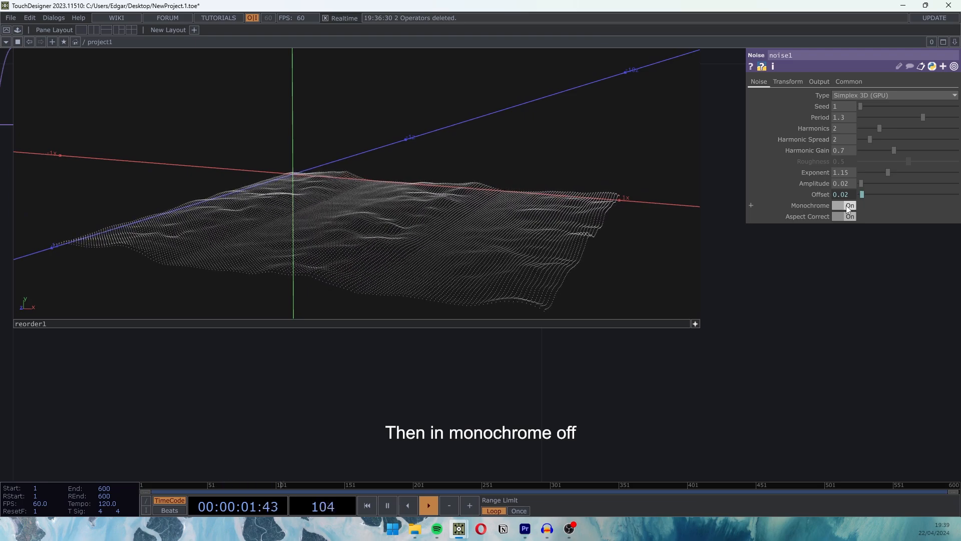
pyautogui.click(851, 81)
pyautogui.click(864, 205)
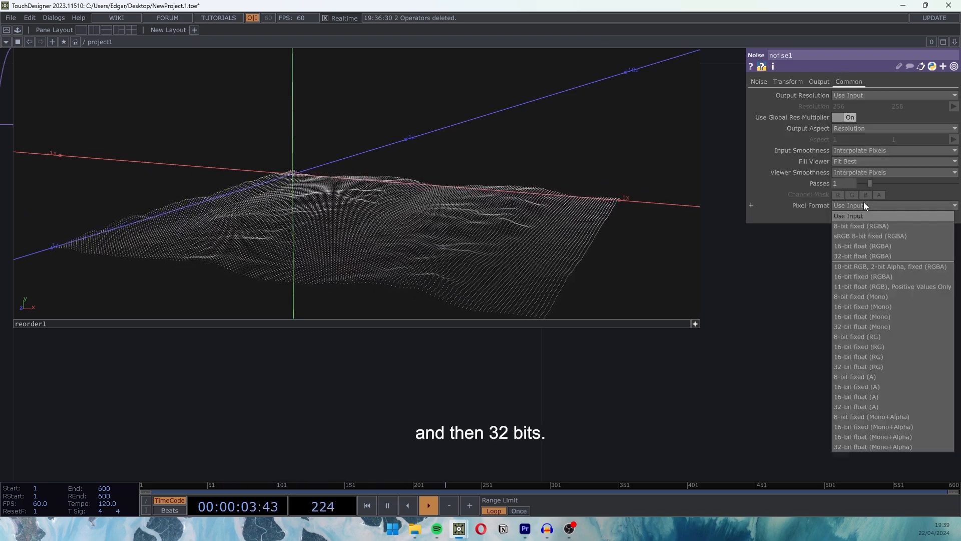
pyautogui.click(853, 254)
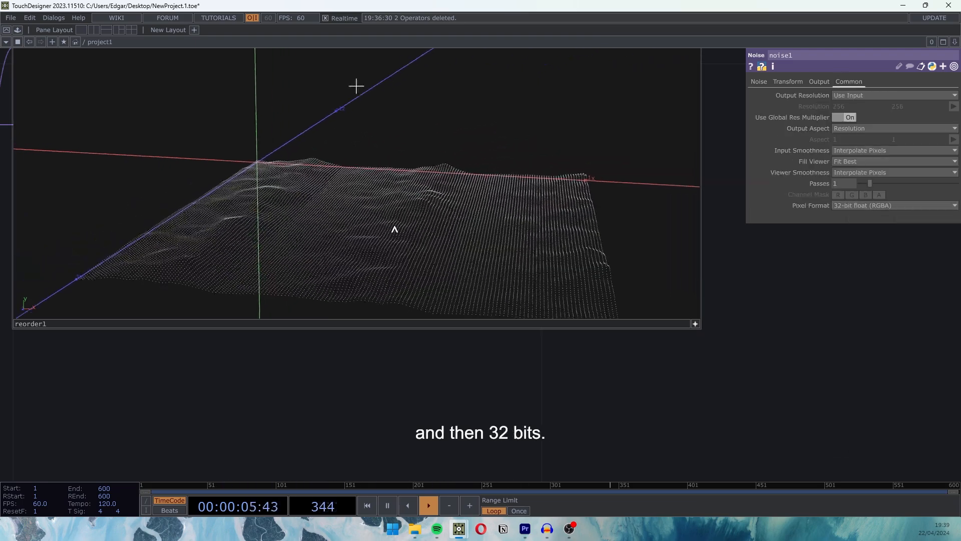
# - Compare the Reorder's wave surface with the Ramp's black bands while playback is paused, and resume playback
pyautogui.moveTo(375, 226); pyautogui.dragTo(382, 224)
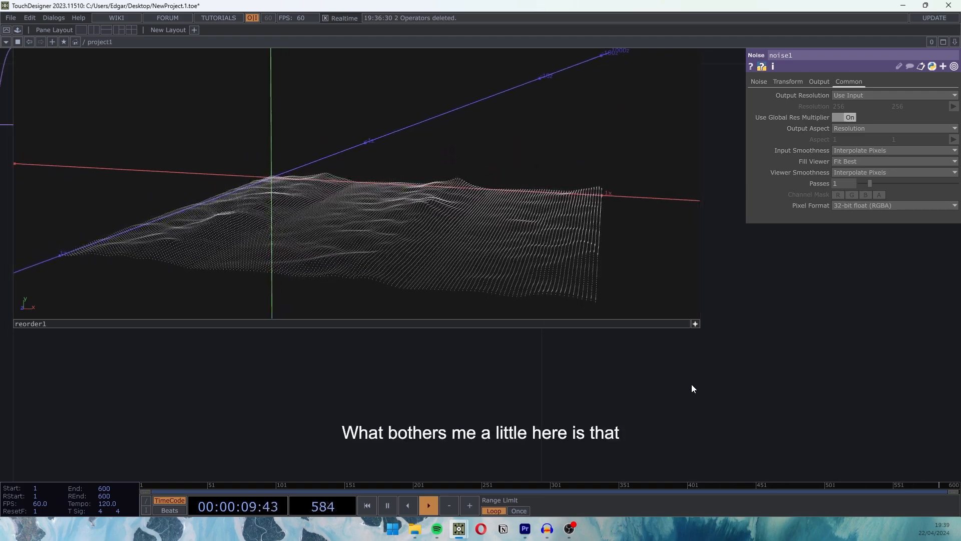
pyautogui.scroll(2, 341, 384)
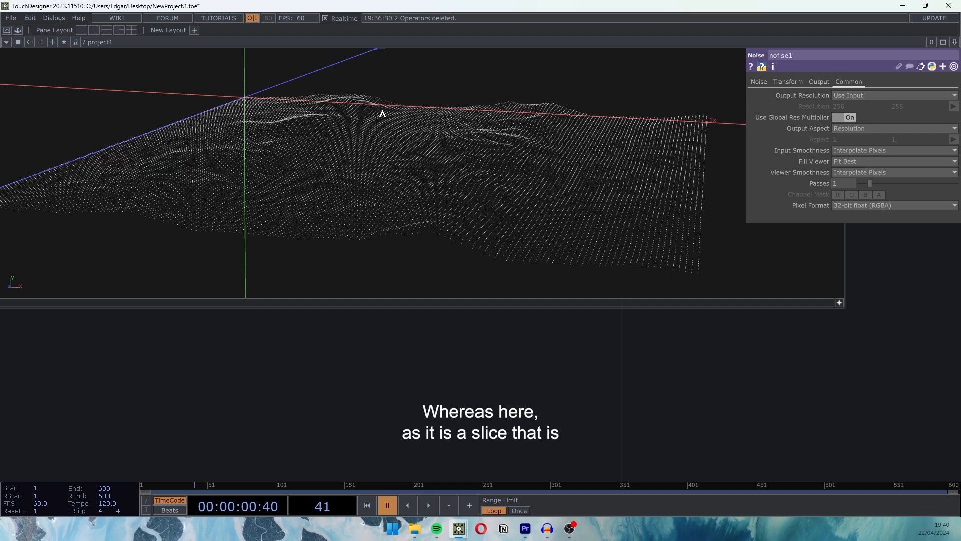
pyautogui.scroll(-5, 278, 401)
pyautogui.moveTo(380, 307); pyautogui.dragTo(663, 179)
pyautogui.scroll(-2, 662, 178)
pyautogui.moveTo(439, 298); pyautogui.dragTo(615, 237)
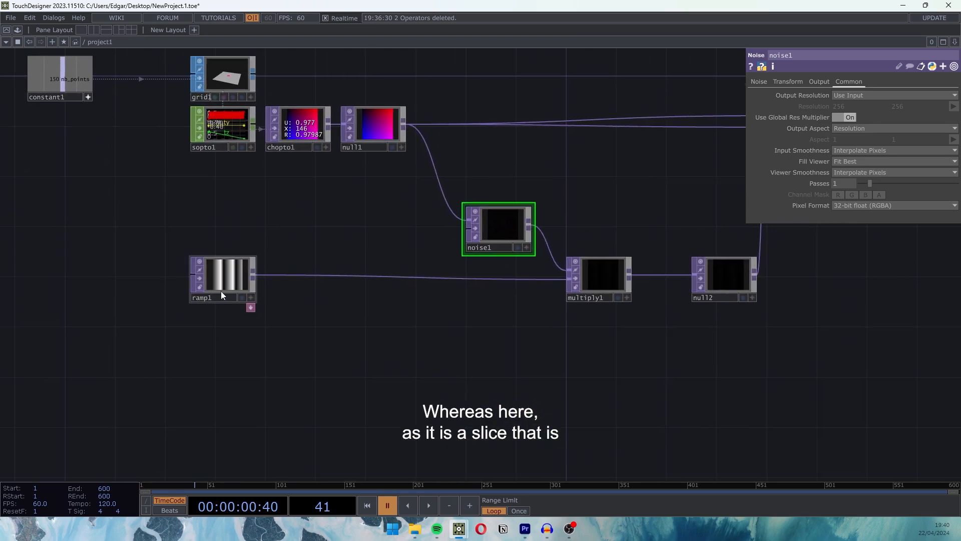
pyautogui.scroll(5, 231, 297)
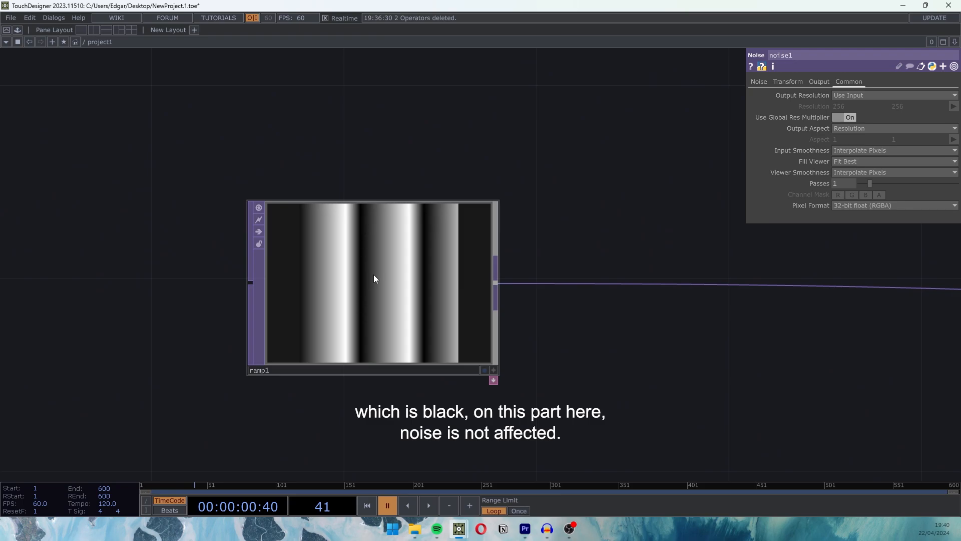
pyautogui.moveTo(686, 281); pyautogui.dragTo(362, 423)
pyautogui.moveTo(761, 230); pyautogui.dragTo(495, 352)
pyautogui.moveTo(404, 292); pyautogui.dragTo(126, 441)
pyautogui.moveTo(500, 300); pyautogui.dragTo(172, 402)
pyautogui.moveTo(828, 321); pyautogui.dragTo(115, 370)
pyautogui.scroll(4, 764, 386)
pyautogui.moveTo(695, 341); pyautogui.dragTo(716, 331)
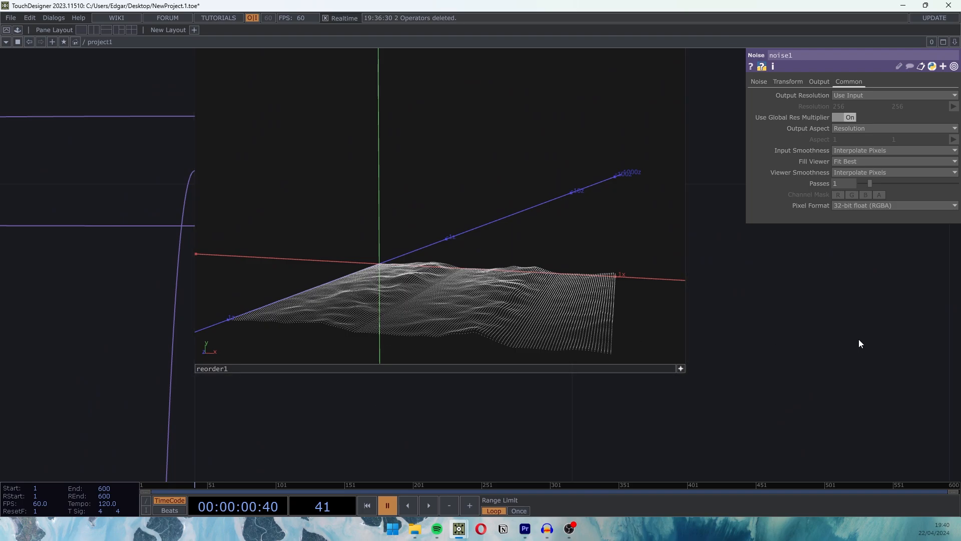
pyautogui.press('space')
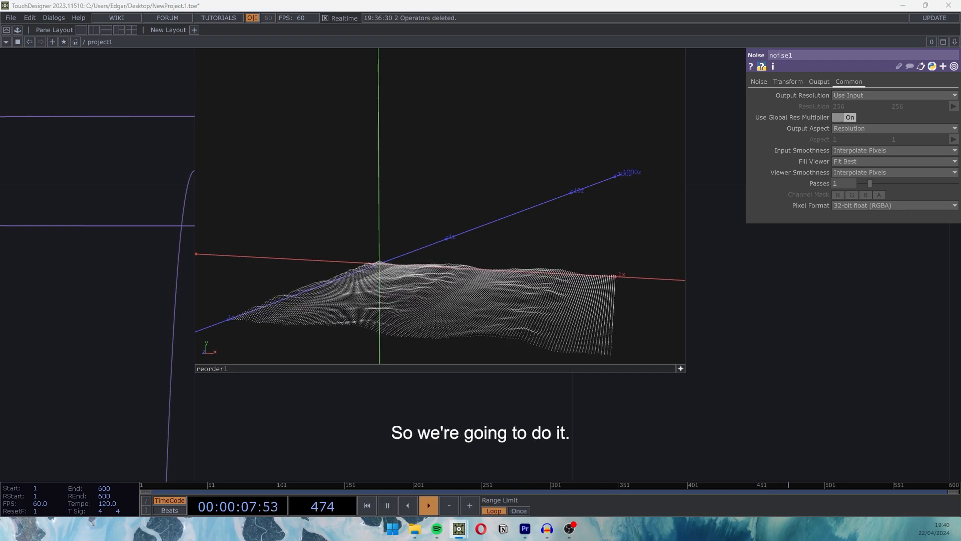
# - Add a second Noise TOP directly below the Ramp
pyautogui.scroll(-5, 811, 444)
pyautogui.scroll(-4, 696, 222)
pyautogui.scroll(5, 337, 369)
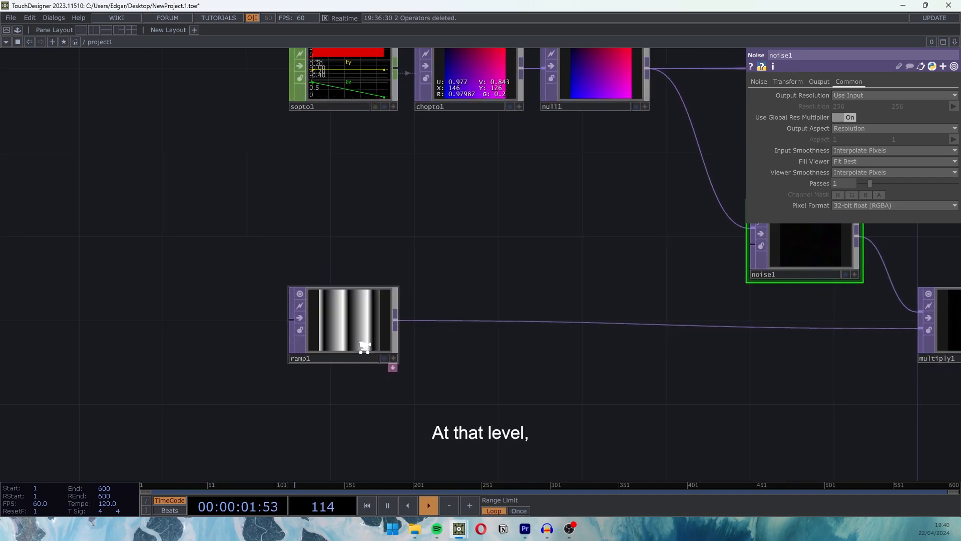
pyautogui.scroll(-3, 402, 395)
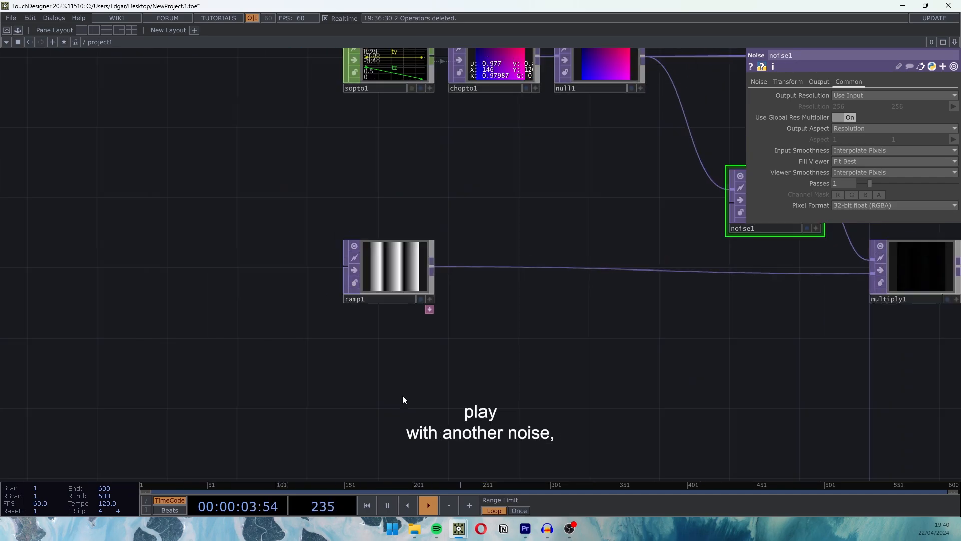
pyautogui.press('Tab')
pyautogui.write('noi')
pyautogui.press('Return')
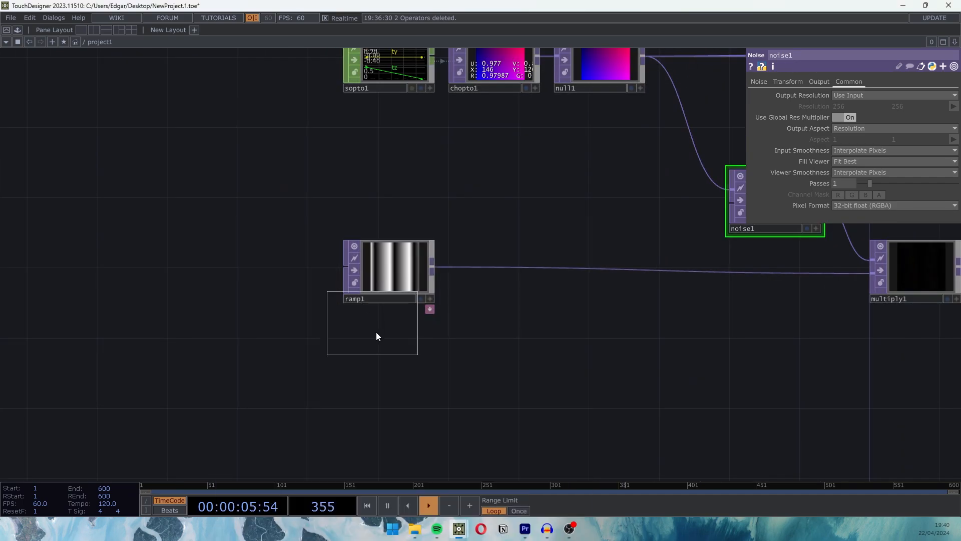
pyautogui.click(385, 356)
# - Add a Displace TOP beside the Ramp and the new Noise
pyautogui.moveTo(525, 307); pyautogui.dragTo(390, 328)
pyautogui.press('Tab')
pyautogui.write('d')
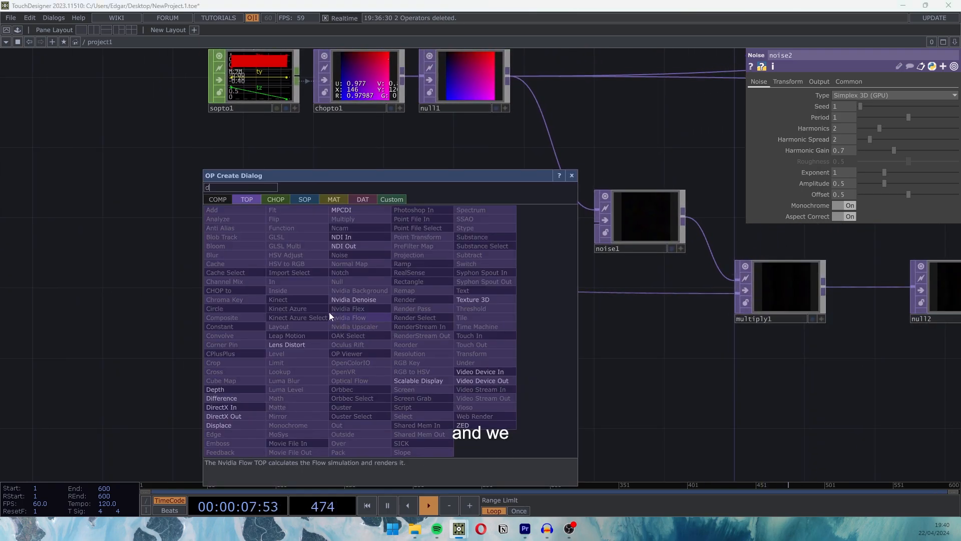
pyautogui.write('is')
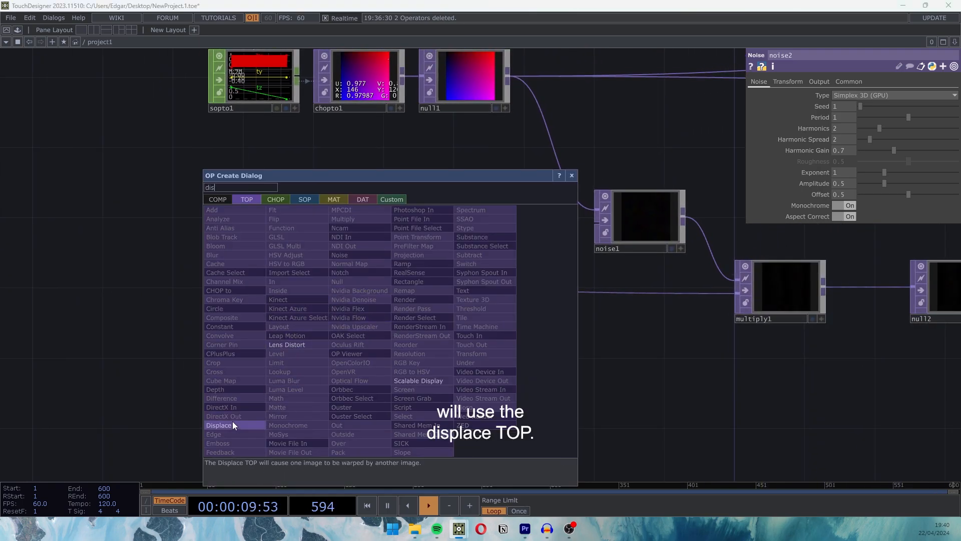
pyautogui.click(232, 424)
pyautogui.click(346, 312)
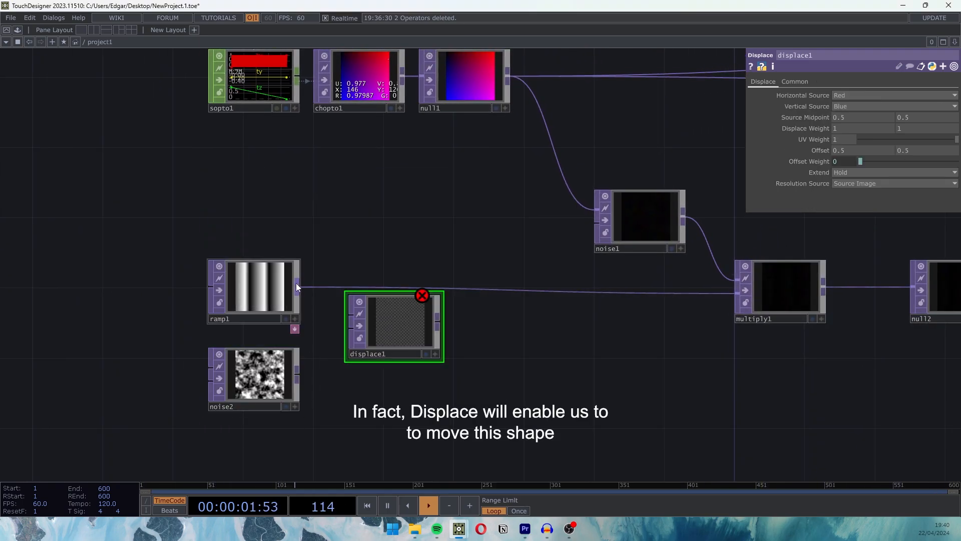
# - Connect the Ramp and the second Noise to the Displace, and feed its output into the Multiply in place of the Ramp
pyautogui.moveTo(306, 299); pyautogui.dragTo(335, 311)
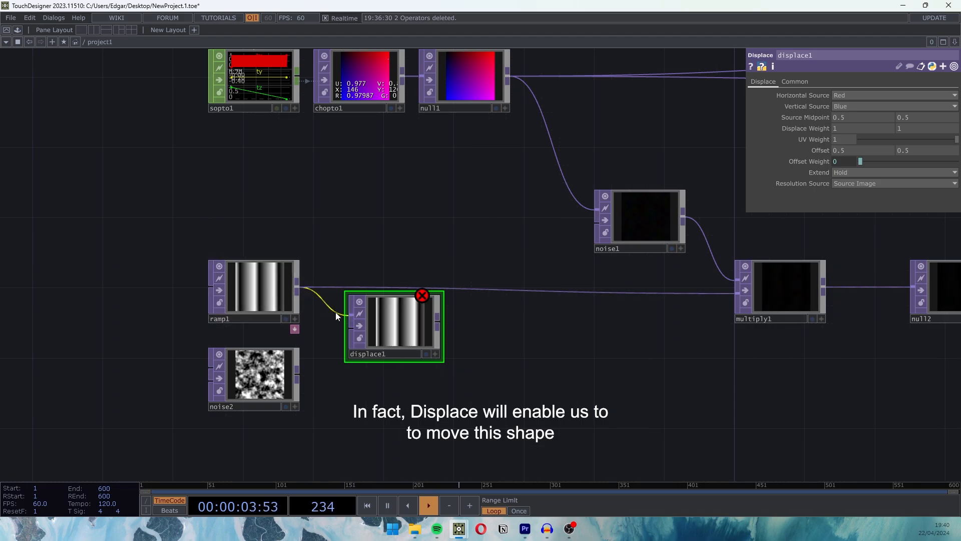
pyautogui.scroll(5, 253, 356)
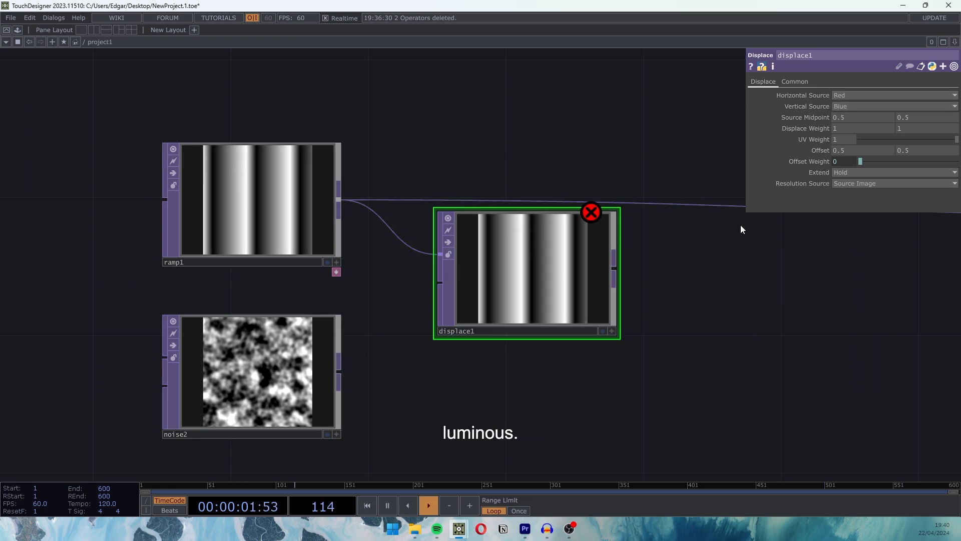
pyautogui.moveTo(339, 372); pyautogui.dragTo(440, 283)
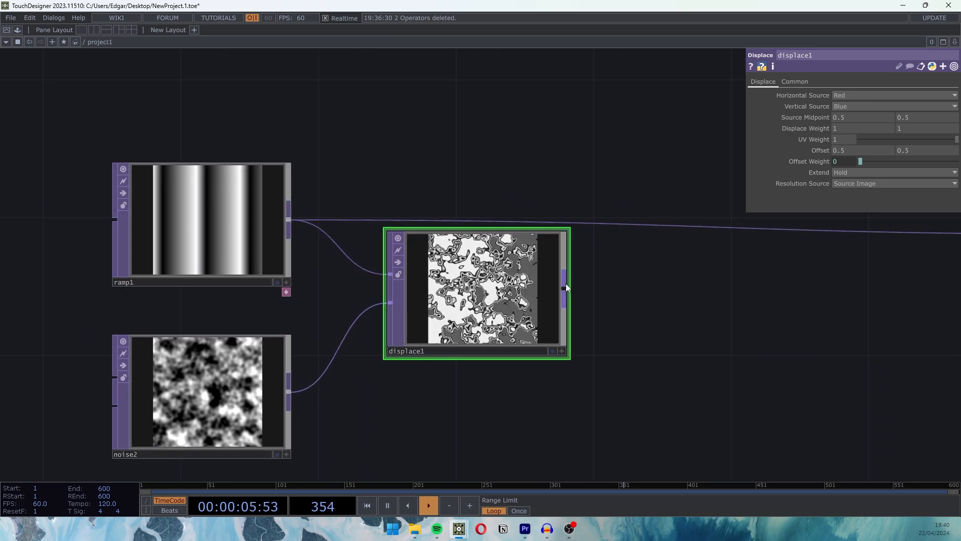
pyautogui.moveTo(567, 285); pyautogui.dragTo(650, 228)
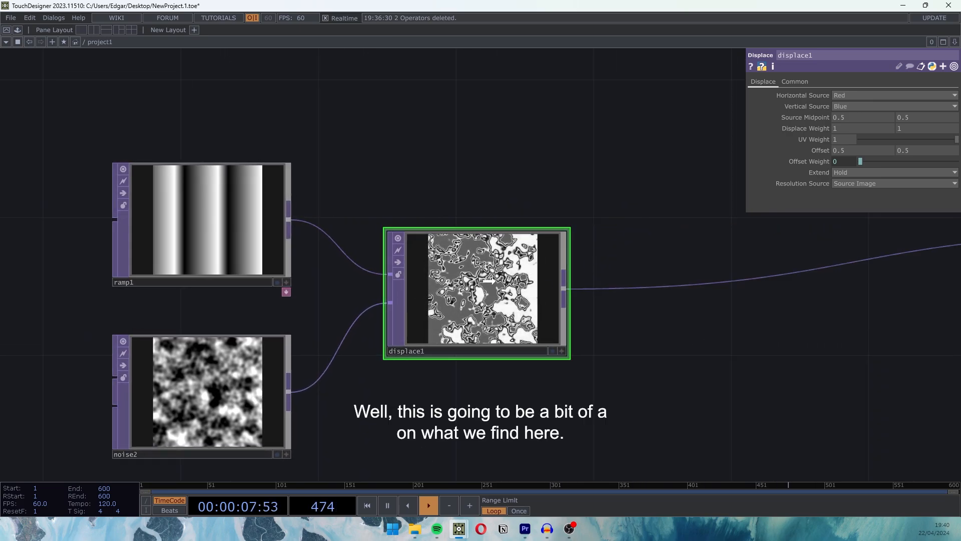
# - Check the displaced waves in the Reorder and set the Displace Weight to 0.02 on both axes
pyautogui.scroll(-5, 584, 322)
pyautogui.scroll(10, 689, 284)
pyautogui.scroll(4, 708, 365)
pyautogui.scroll(-4, 711, 366)
pyautogui.scroll(-4, 714, 365)
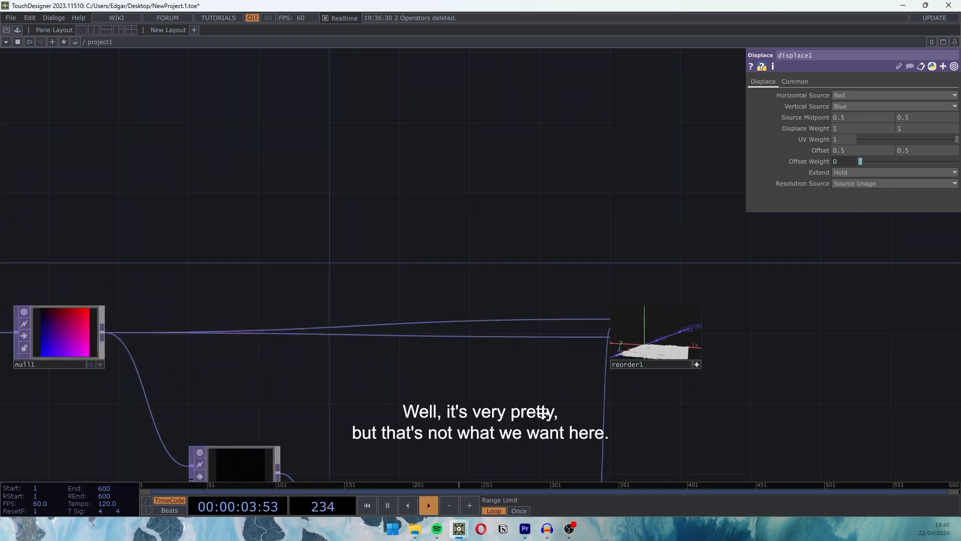
pyautogui.scroll(6, 409, 392)
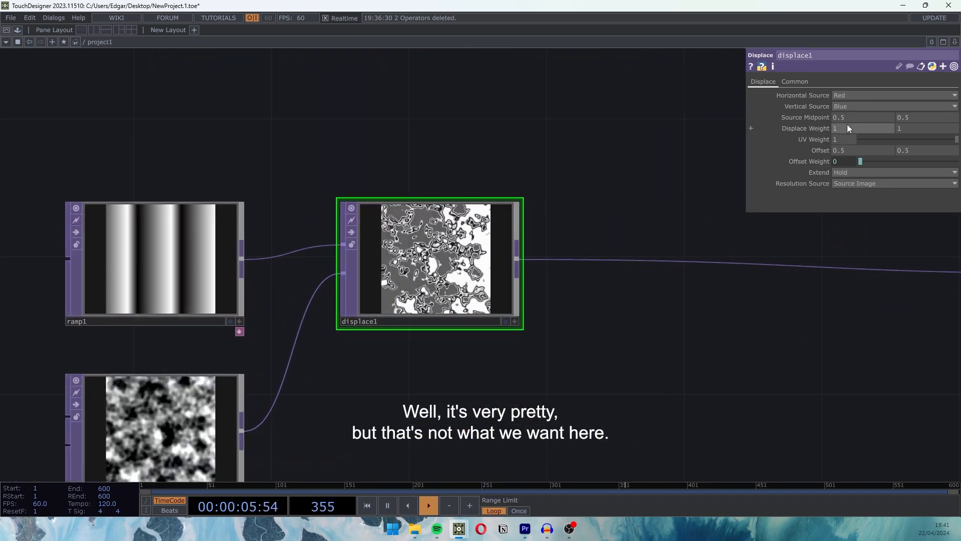
pyautogui.moveTo(822, 119)
pyautogui.mouseDown(button='middle')
pyautogui.moveTo(816, 130)
pyautogui.moveTo(816, 117)
pyautogui.mouseUp(button='middle')
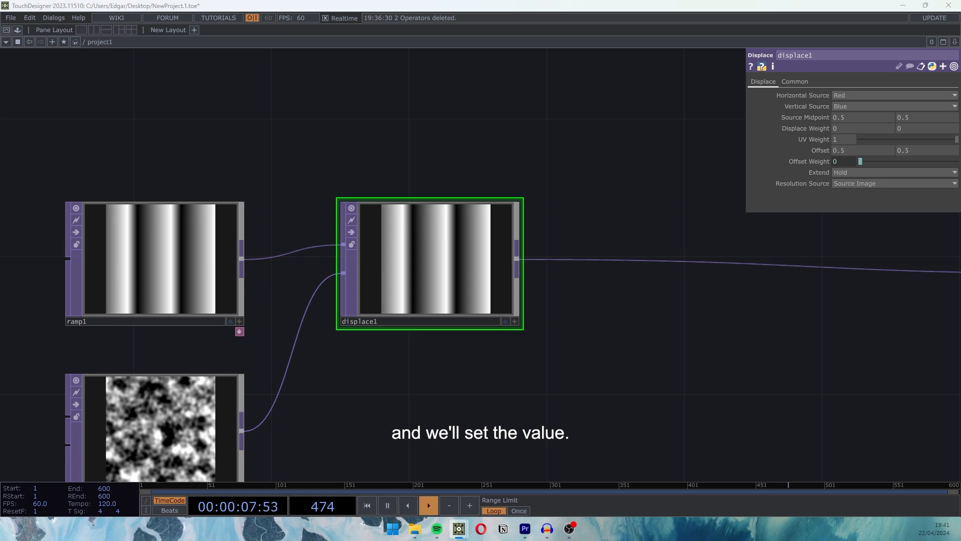
pyautogui.moveTo(803, 126)
pyautogui.mouseDown(button='middle')
pyautogui.moveTo(799, 136)
pyautogui.moveTo(807, 108)
pyautogui.mouseUp(button='middle')
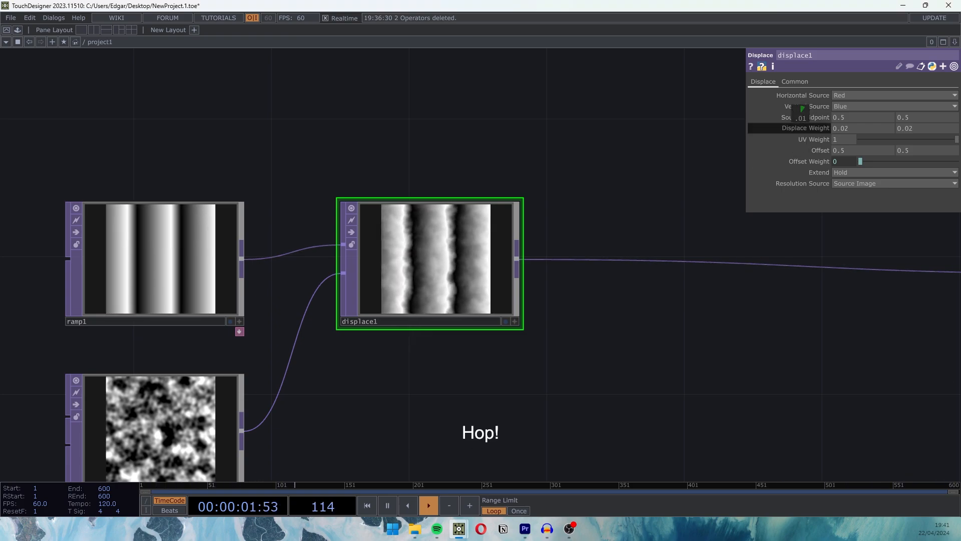
# - Examine the displaced Ramp's bands and the shape of the wave fronts in the Reorder
pyautogui.scroll(5, 478, 260)
pyautogui.scroll(1, 486, 281)
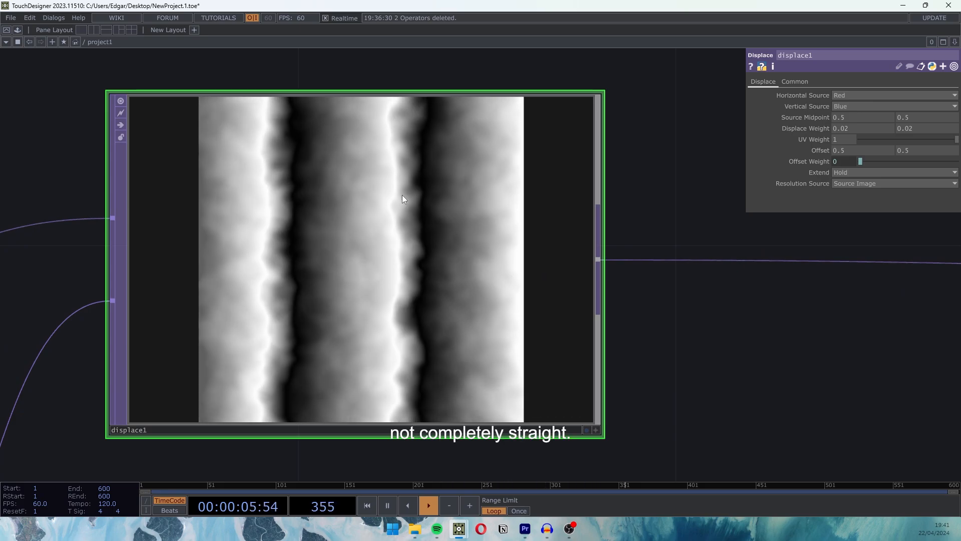
pyautogui.scroll(-8, 564, 379)
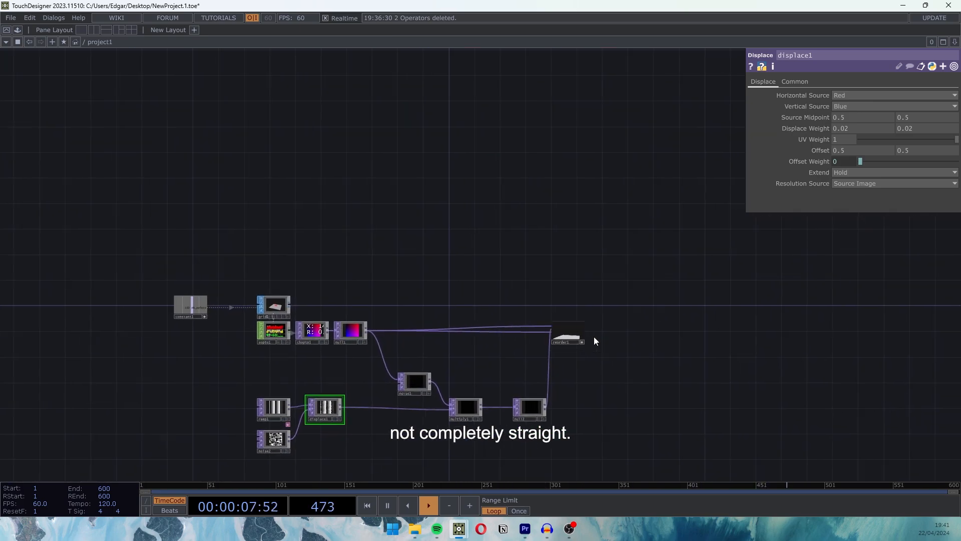
pyautogui.scroll(6, 553, 334)
pyautogui.moveTo(399, 283); pyautogui.dragTo(676, 262)
pyautogui.scroll(3, 571, 301)
pyautogui.moveTo(407, 247); pyautogui.dragTo(464, 204)
pyautogui.scroll(-1, 463, 204)
pyautogui.moveTo(464, 205); pyautogui.dragTo(464, 219, button='middle')
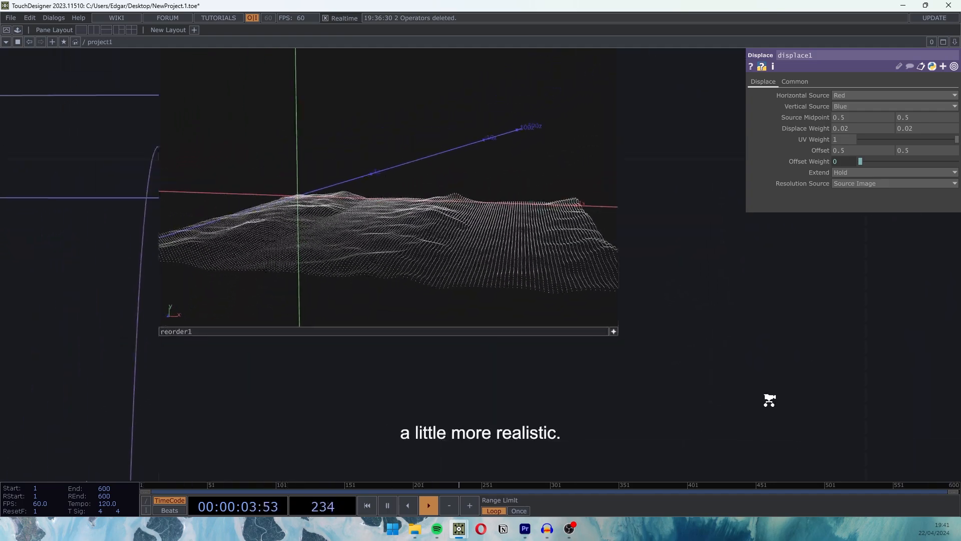
# - Set the period of the Noise feeding the Displace to 4 and check the waves in the Reorder
pyautogui.scroll(-5, 768, 399)
pyautogui.moveTo(620, 409); pyautogui.dragTo(749, 298)
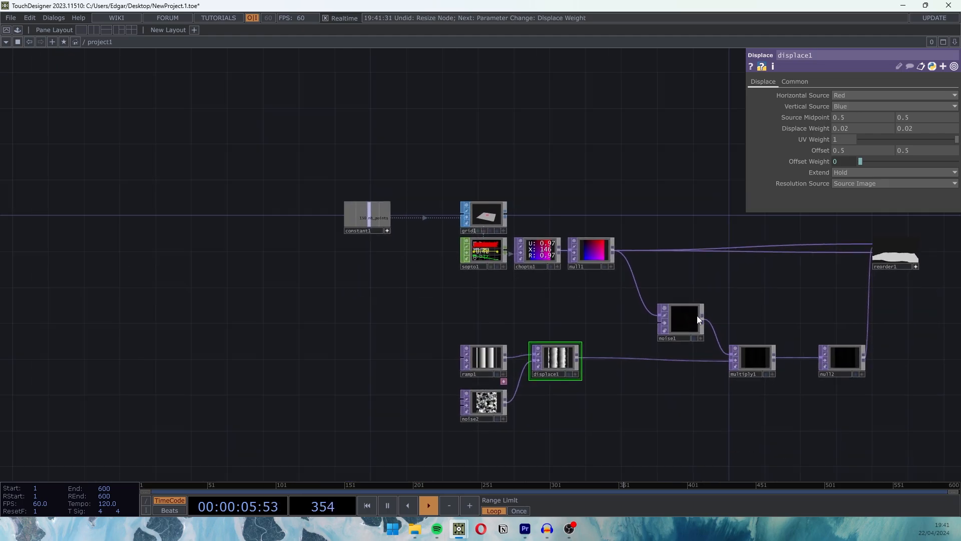
pyautogui.scroll(4, 551, 301)
pyautogui.click(524, 295)
pyautogui.moveTo(868, 295); pyautogui.dragTo(708, 336)
pyautogui.scroll(3, 589, 207)
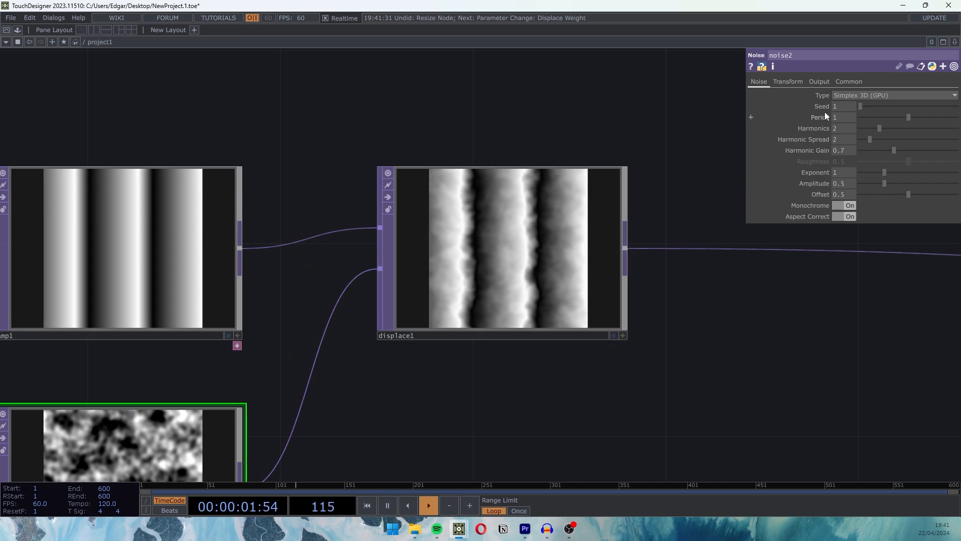
pyautogui.moveTo(839, 113); pyautogui.dragTo(853, 98, button='middle')
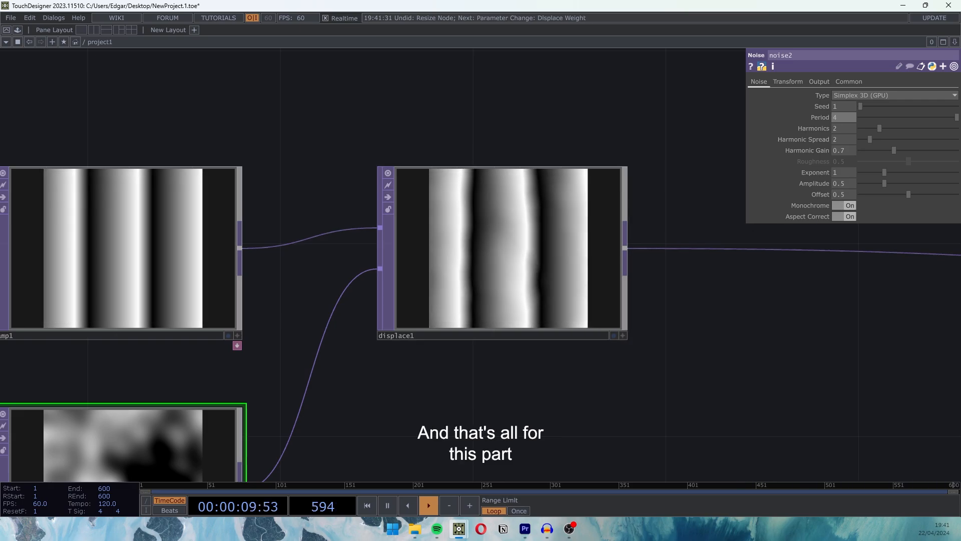
pyautogui.scroll(-5, 750, 386)
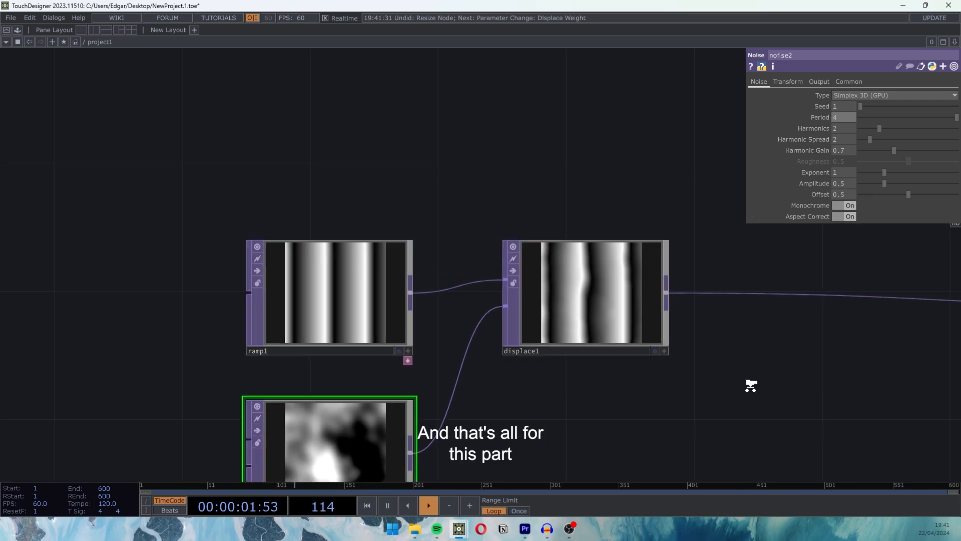
pyautogui.scroll(4, 813, 300)
pyautogui.scroll(8, 818, 369)
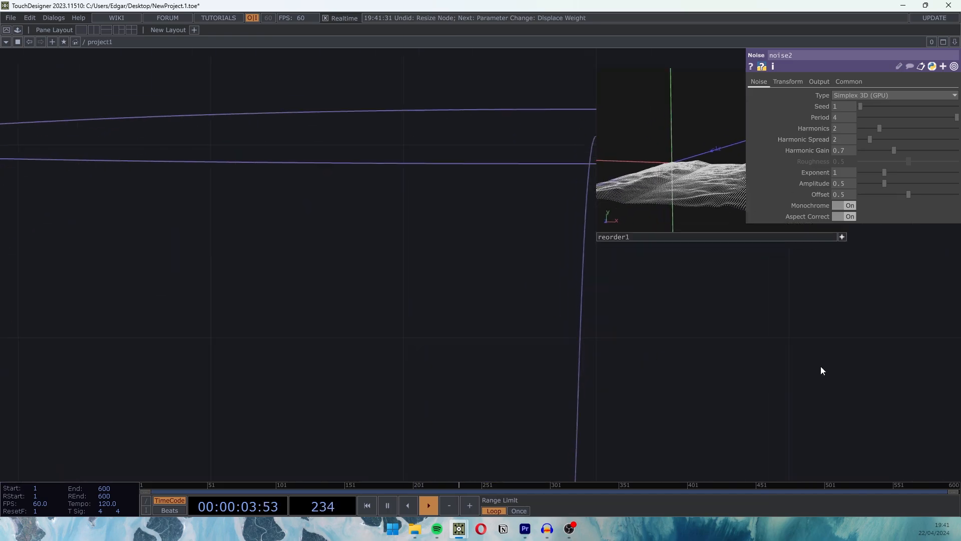
# - Examine the softened waves in the Reorder from several angles
pyautogui.moveTo(418, 308); pyautogui.dragTo(410, 308)
pyautogui.moveTo(340, 276); pyautogui.dragTo(400, 269)
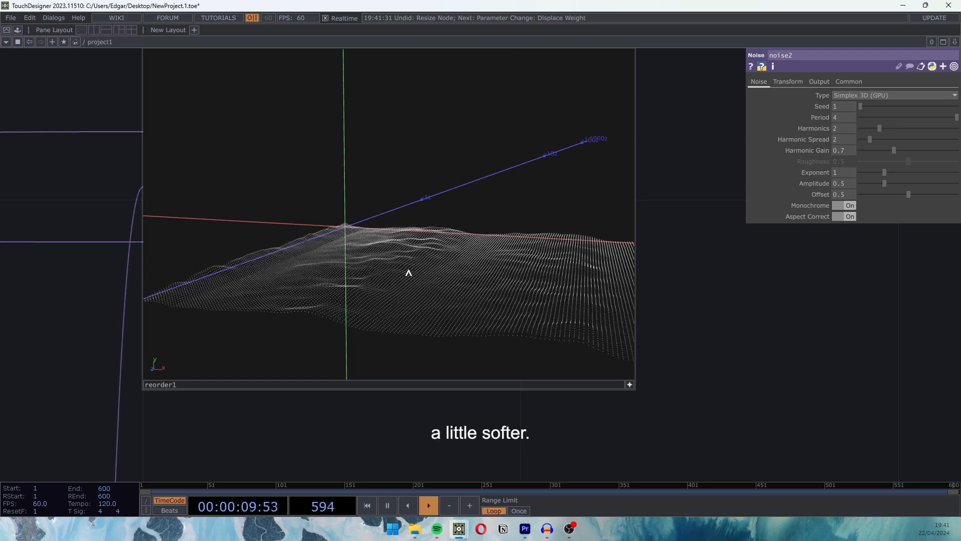
pyautogui.moveTo(377, 269); pyautogui.dragTo(418, 265)
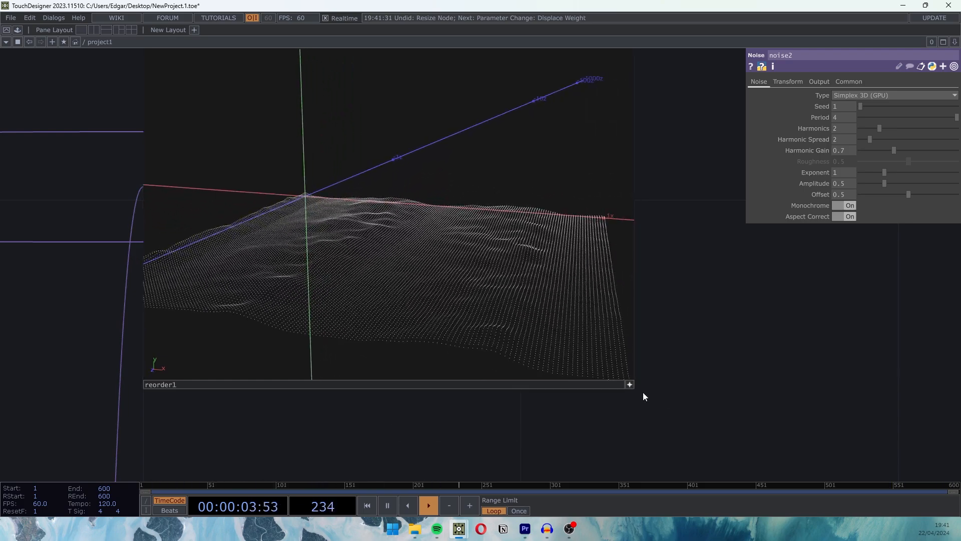
pyautogui.scroll(-6, 698, 391)
pyautogui.moveTo(730, 402); pyautogui.dragTo(779, 227)
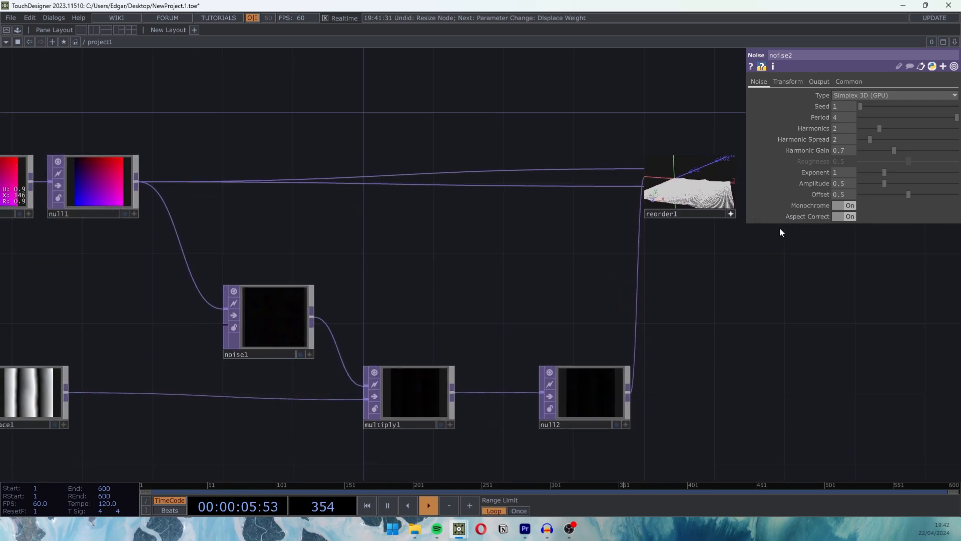
pyautogui.moveTo(792, 323); pyautogui.dragTo(625, 396)
pyautogui.scroll(10, 547, 230)
pyautogui.scroll(-10, 794, 371)
pyautogui.moveTo(809, 416); pyautogui.dragTo(805, 297)
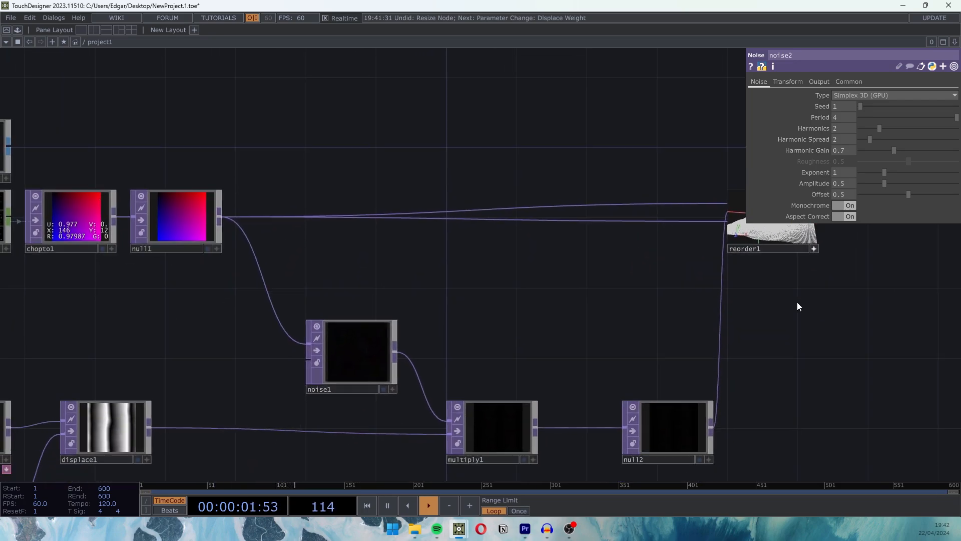
# - Shift the Reorder, first Noise, Multiply and second Null together away from the Displace to make room in the chain
pyautogui.scroll(-5, 576, 345)
pyautogui.moveTo(376, 421); pyautogui.dragTo(333, 369)
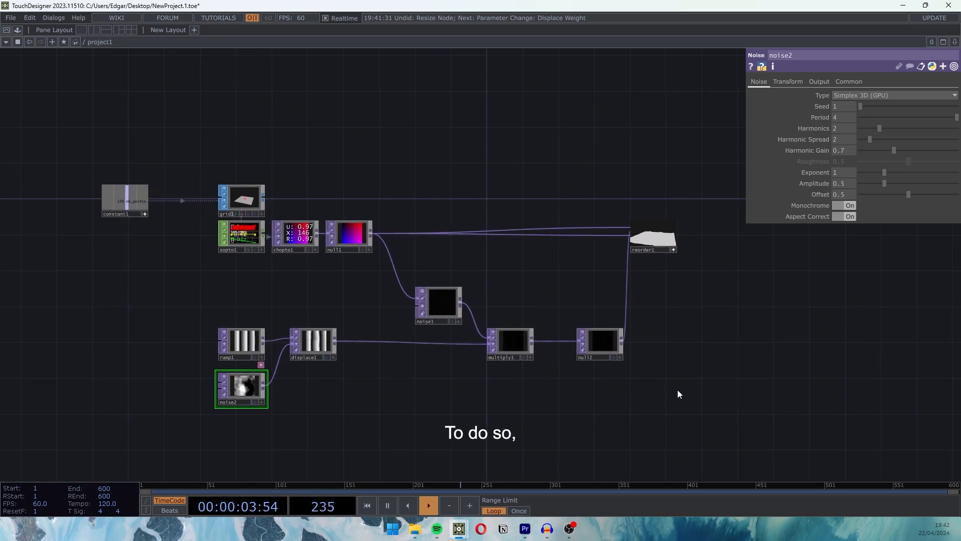
pyautogui.click(653, 236)
pyautogui.moveTo(434, 305); pyautogui.dragTo(541, 303)
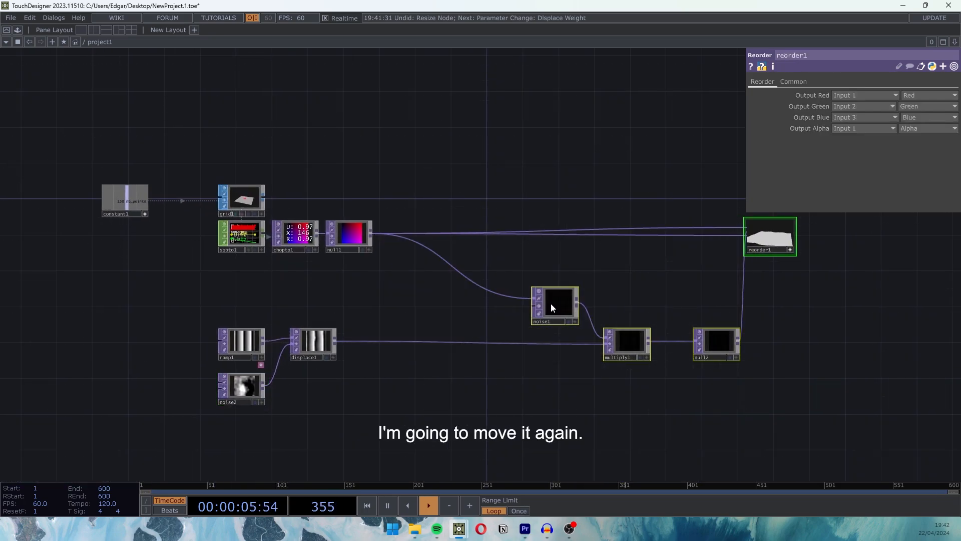
# - Insert a Composite TOP on the connection between the Displace and the Multiply
pyautogui.scroll(4, 465, 395)
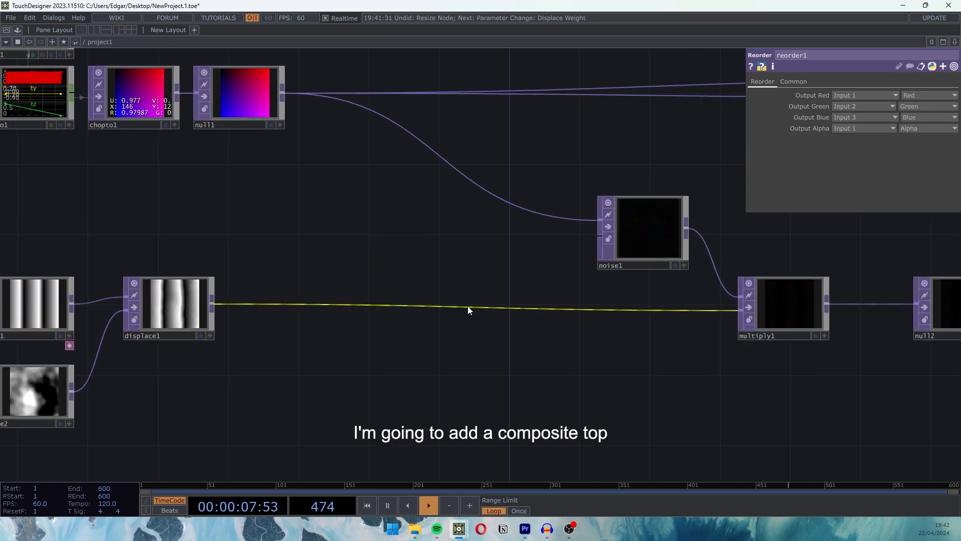
pyautogui.click(468, 310)
pyautogui.write('com')
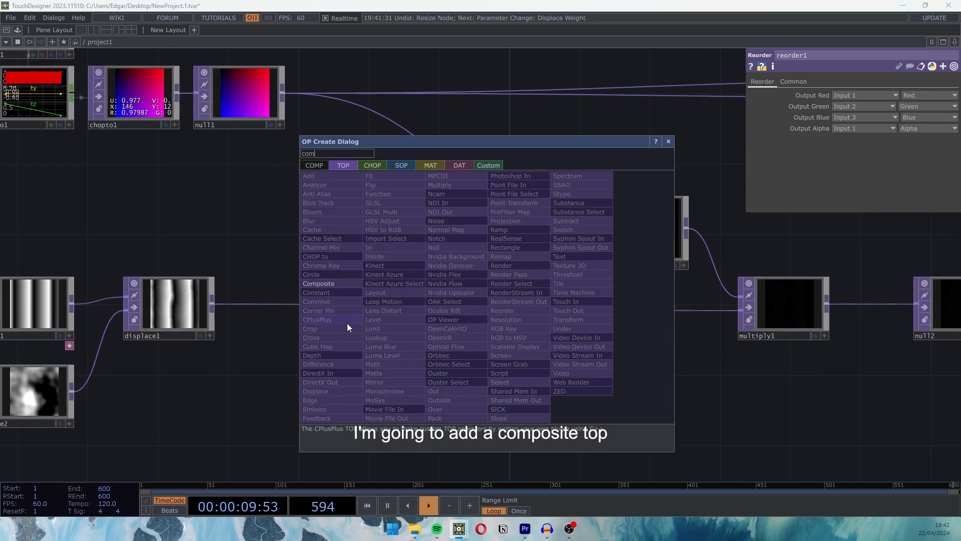
pyautogui.click(337, 283)
pyautogui.click(528, 310)
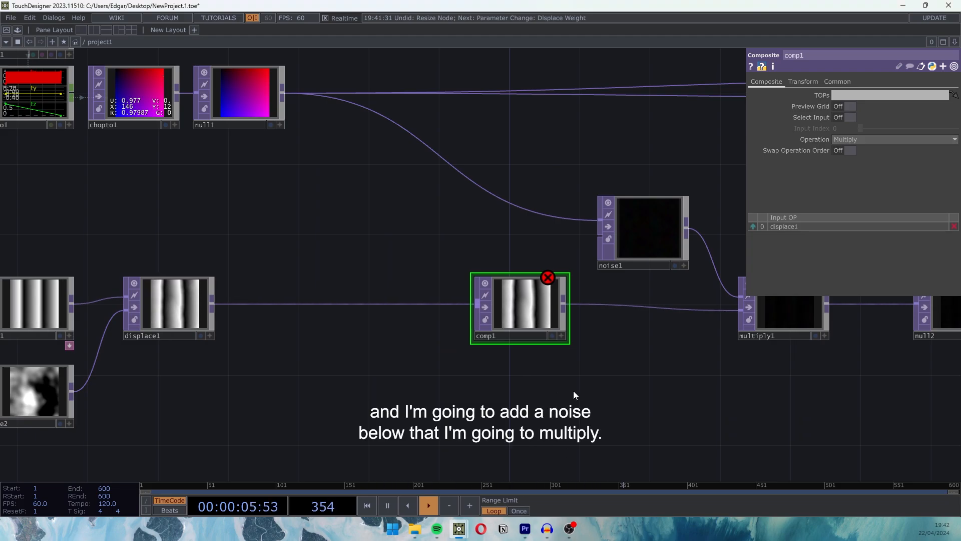
# - Add a third Noise TOP below the connection between the Displace and the Composite
pyautogui.press('Tab')
pyautogui.write('noi')
pyautogui.click(302, 310)
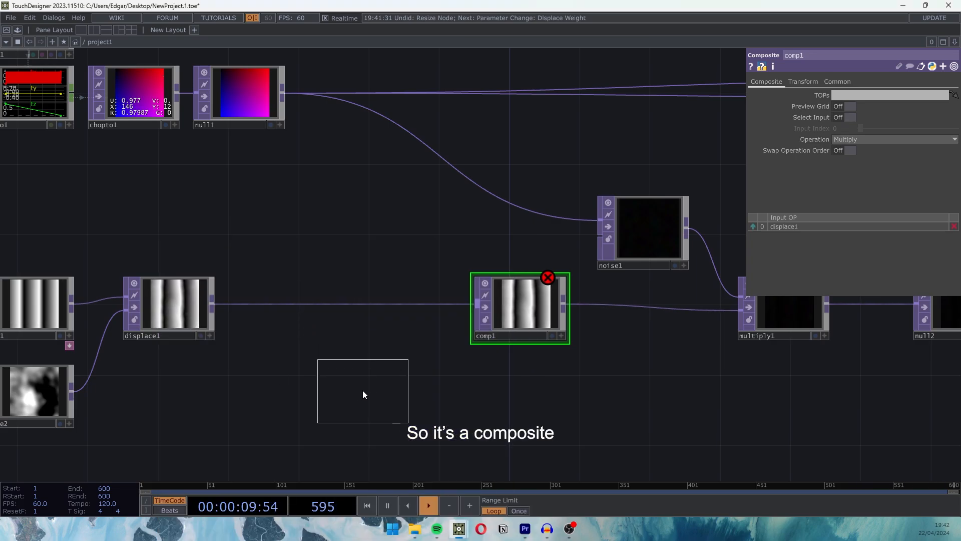
pyautogui.click(359, 388)
pyautogui.moveTo(568, 396); pyautogui.dragTo(480, 423)
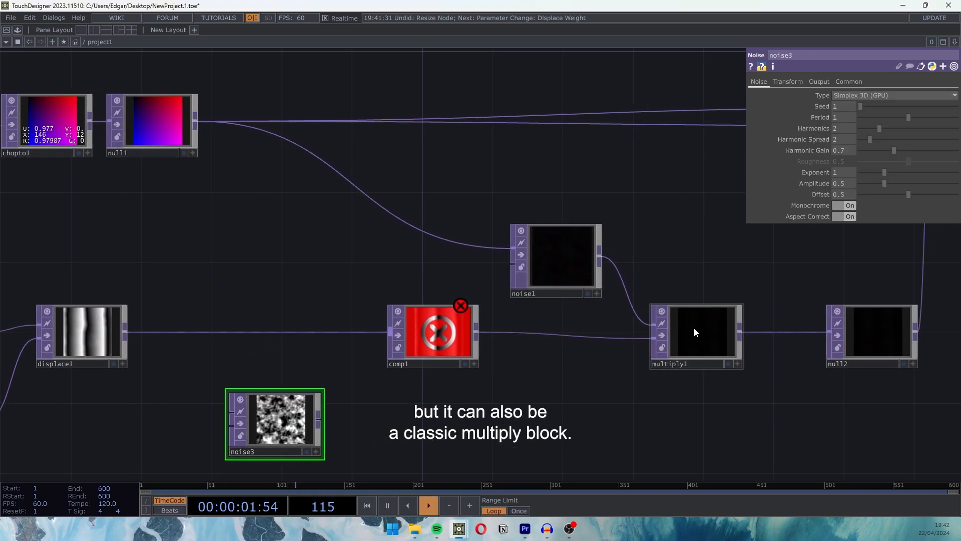
# - Look through the Composite's Operation options, leaving it on Multiply
pyautogui.moveTo(280, 359); pyautogui.dragTo(357, 360)
pyautogui.click(527, 320)
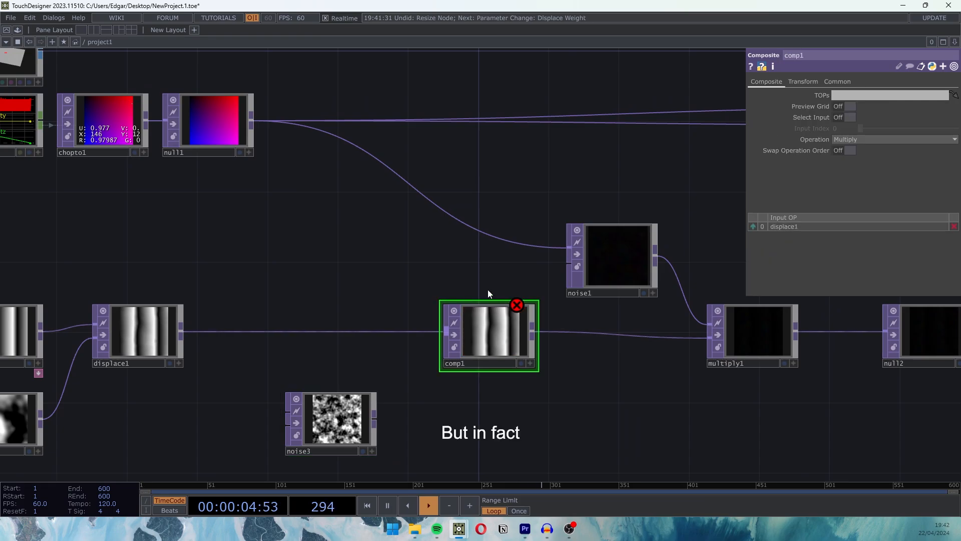
pyautogui.click(864, 140)
pyautogui.click(917, 190)
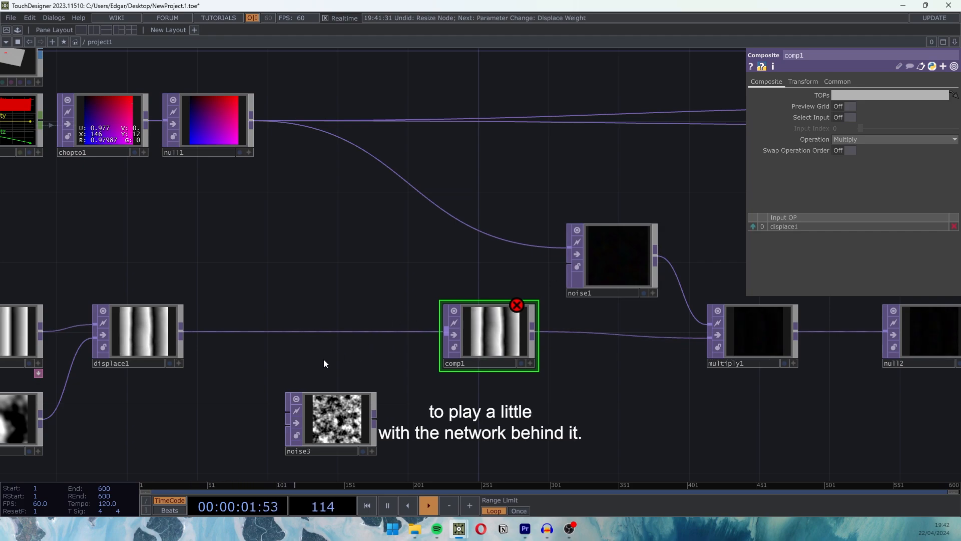
# - Connect the Displace to the third Noise, and that Noise to the Composite as its second input
pyautogui.moveTo(181, 328); pyautogui.dragTo(299, 429)
pyautogui.click(300, 427)
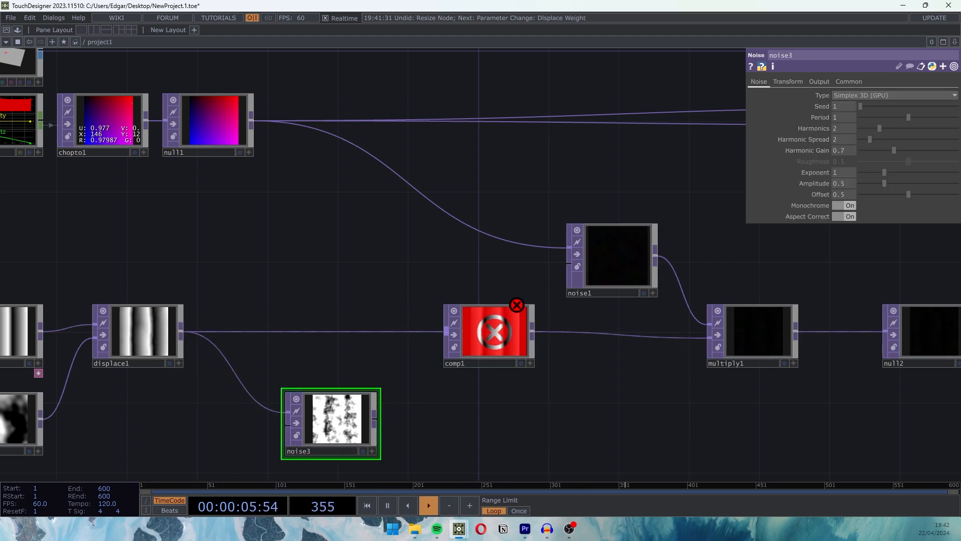
pyautogui.click(821, 80)
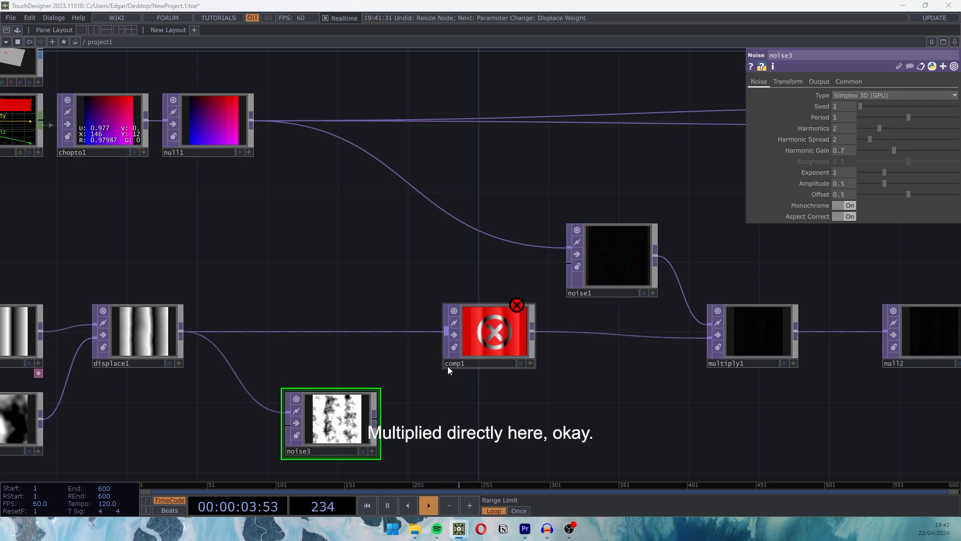
pyautogui.moveTo(402, 374); pyautogui.dragTo(437, 340)
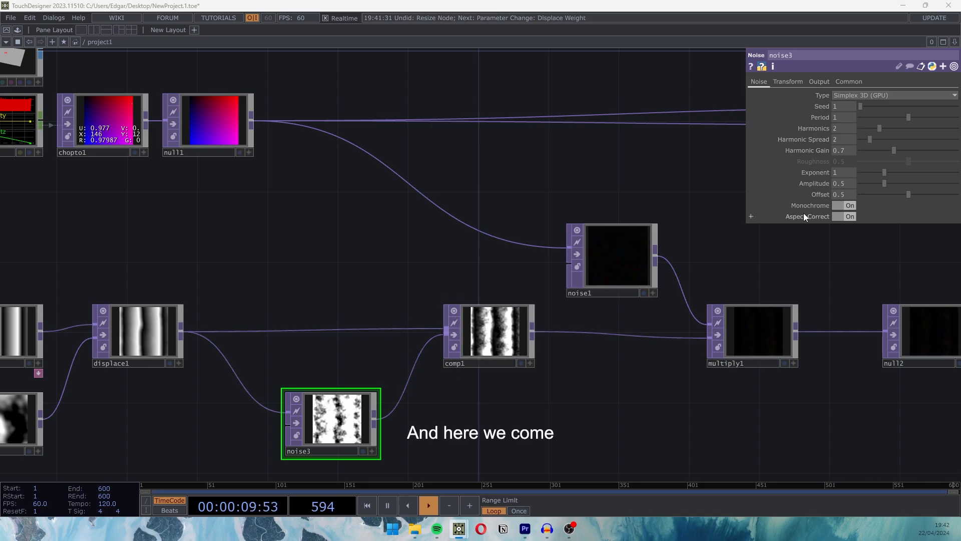
# - Set the third Noise's offset to 0.1 and check the multiplied bands in the Composite
pyautogui.moveTo(846, 196); pyautogui.dragTo(837, 184, button='middle')
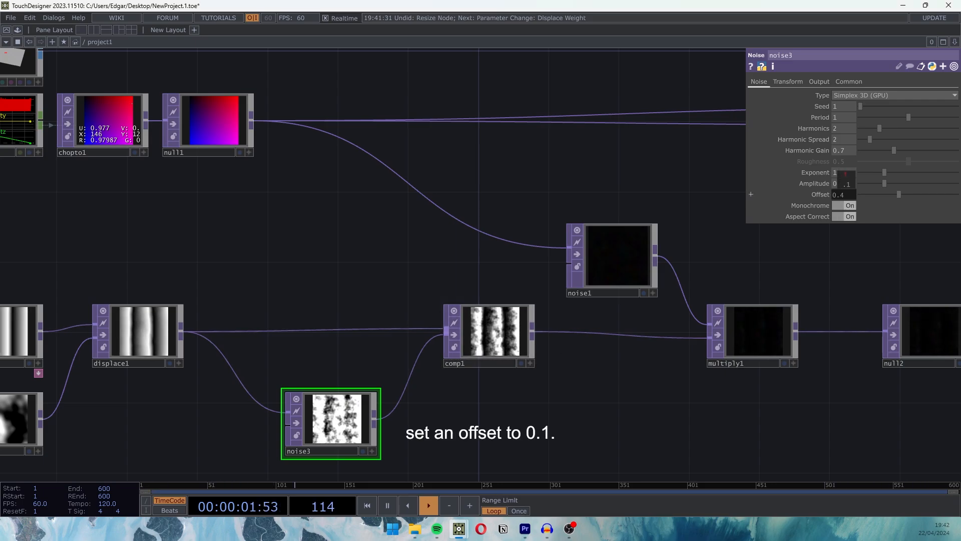
pyautogui.scroll(5, 465, 367)
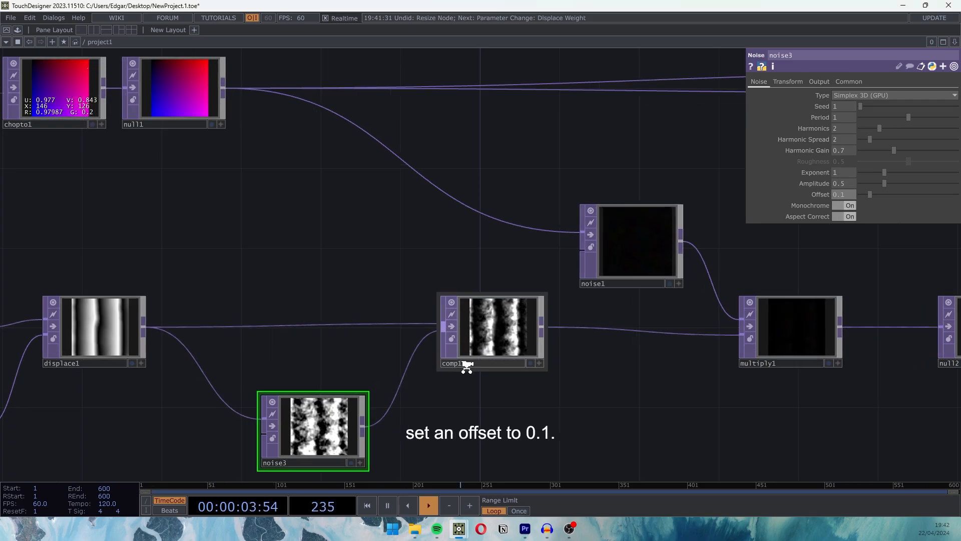
pyautogui.moveTo(466, 405); pyautogui.dragTo(514, 329)
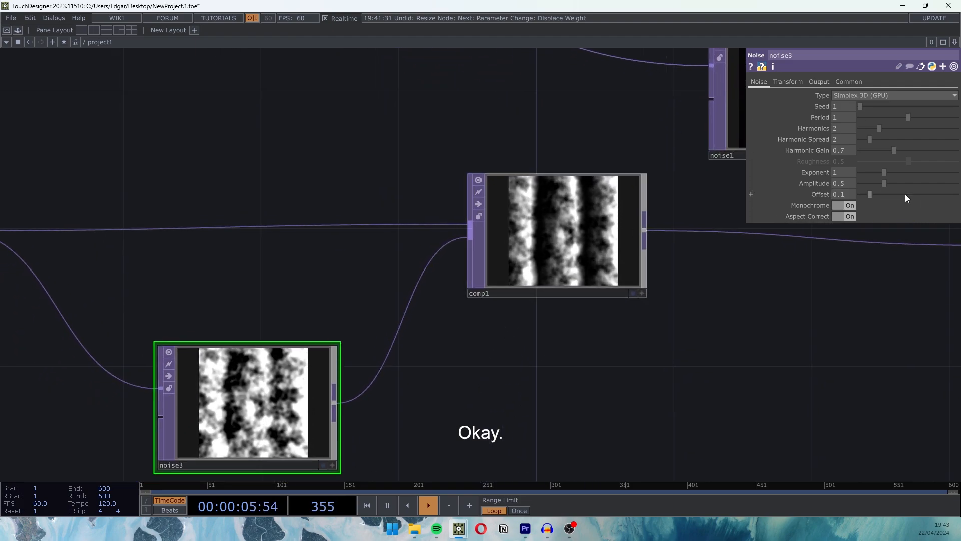
# - Set the third Noise's amplitude to 0.38 and its period to 1.6
pyautogui.moveTo(852, 184); pyautogui.dragTo(845, 168, button='middle')
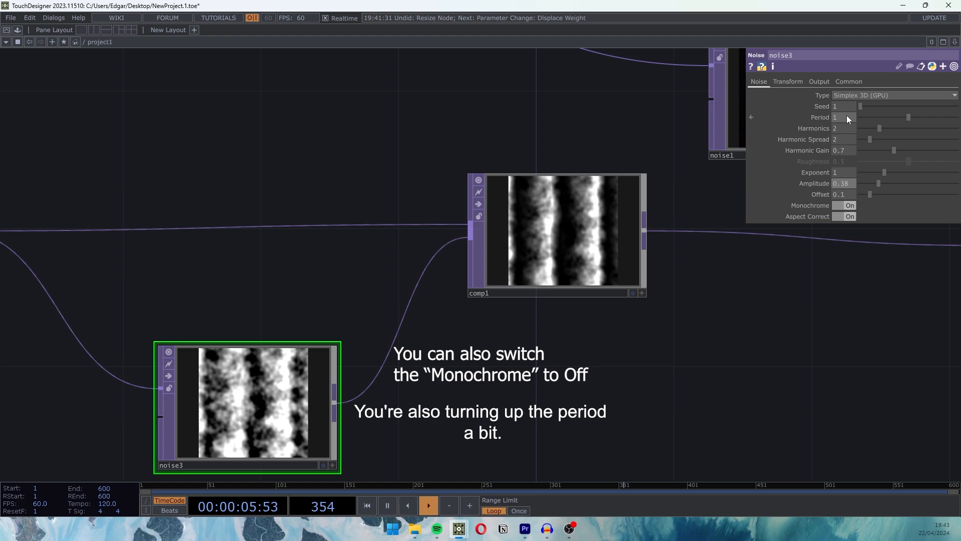
pyautogui.moveTo(843, 115); pyautogui.dragTo(857, 107, button='middle')
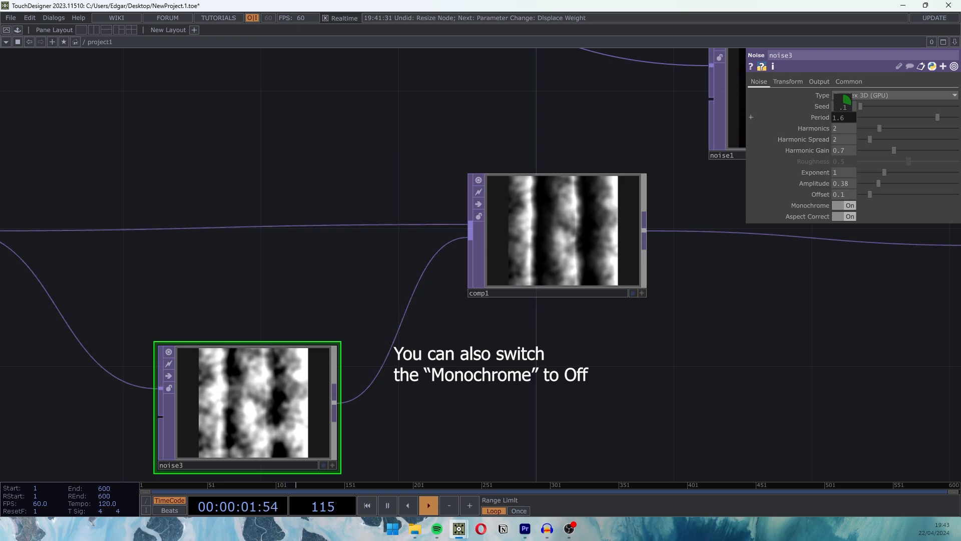
pyautogui.moveTo(843, 107); pyautogui.dragTo(843, 116, button='middle')
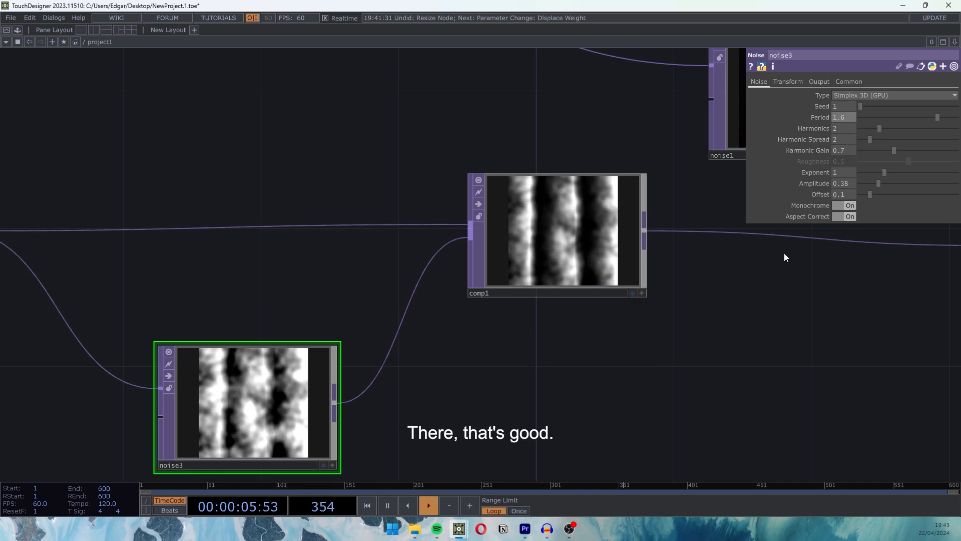
# - Check the effect of the added noise on the point surface in the Reorder
pyautogui.scroll(-3, 728, 344)
pyautogui.scroll(-4, 727, 344)
pyautogui.moveTo(761, 356); pyautogui.dragTo(506, 400)
pyautogui.scroll(5, 668, 308)
pyautogui.scroll(2, 638, 229)
pyautogui.scroll(5, 728, 285)
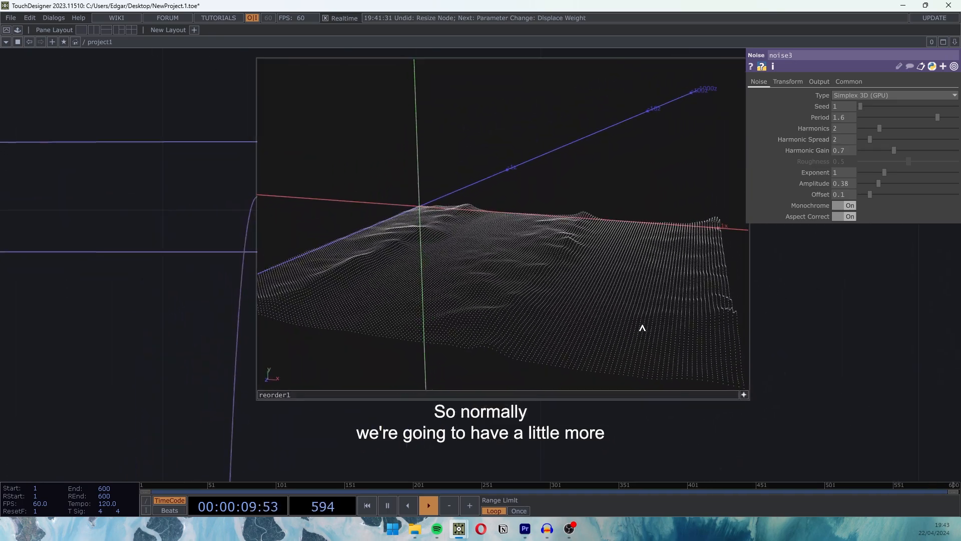
pyautogui.moveTo(627, 318); pyautogui.dragTo(518, 275)
# - Display the node colour palette and colour the Noise that feeds the Displace blue
pyautogui.scroll(-8, 942, 377)
pyautogui.moveTo(635, 342); pyautogui.dragTo(614, 215)
pyautogui.scroll(-6, 612, 218)
pyautogui.scroll(4, 498, 334)
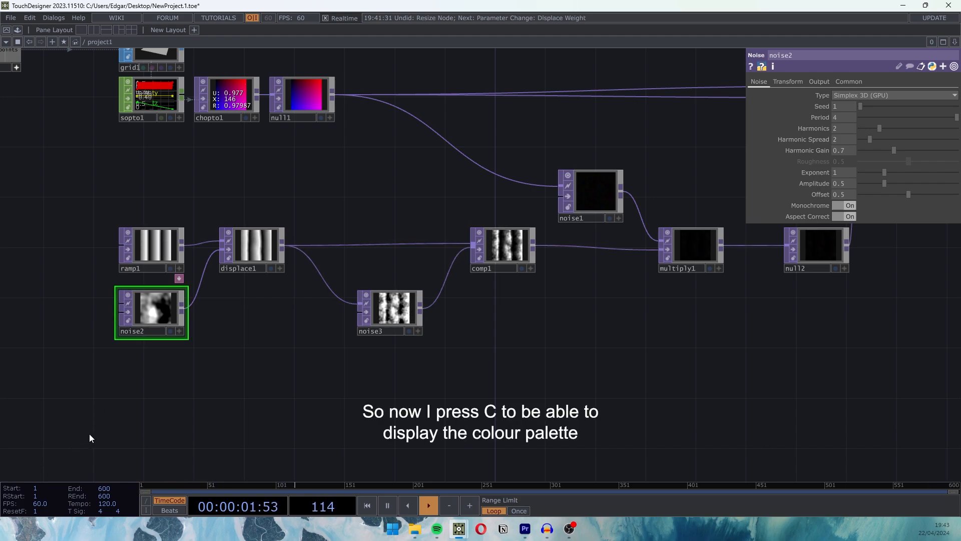
pyautogui.press('c')
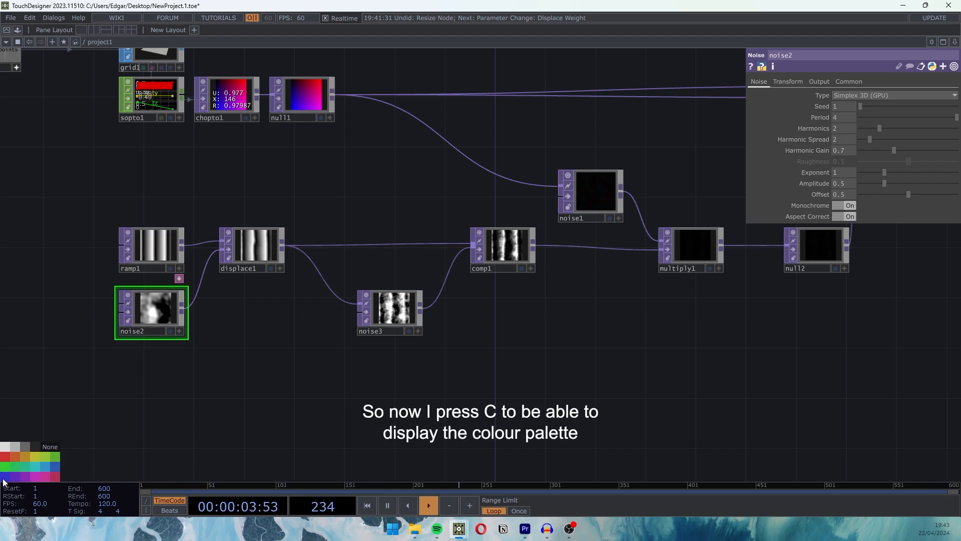
# - Try the blue node colour on the Ramp and restore its default colour
pyautogui.click(155, 241)
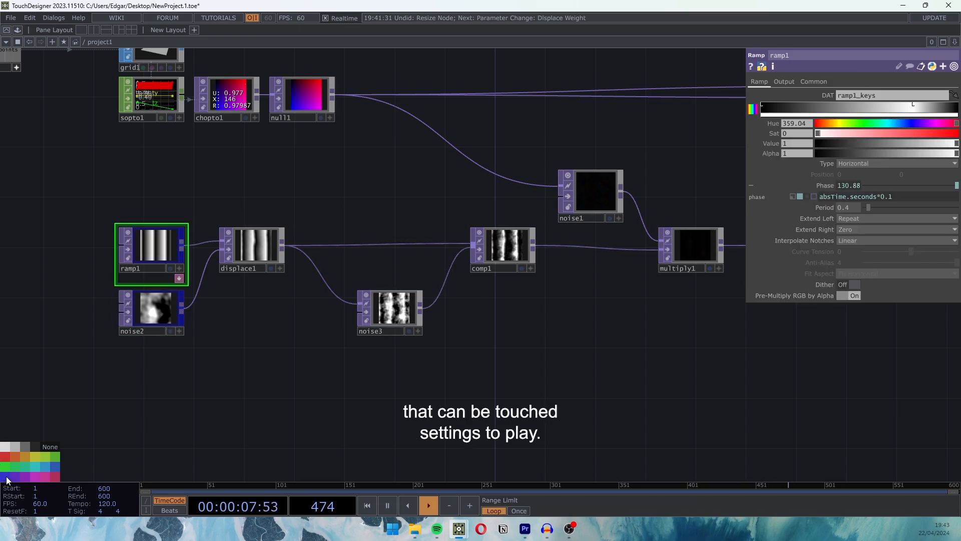
pyautogui.moveTo(495, 374); pyautogui.dragTo(451, 391)
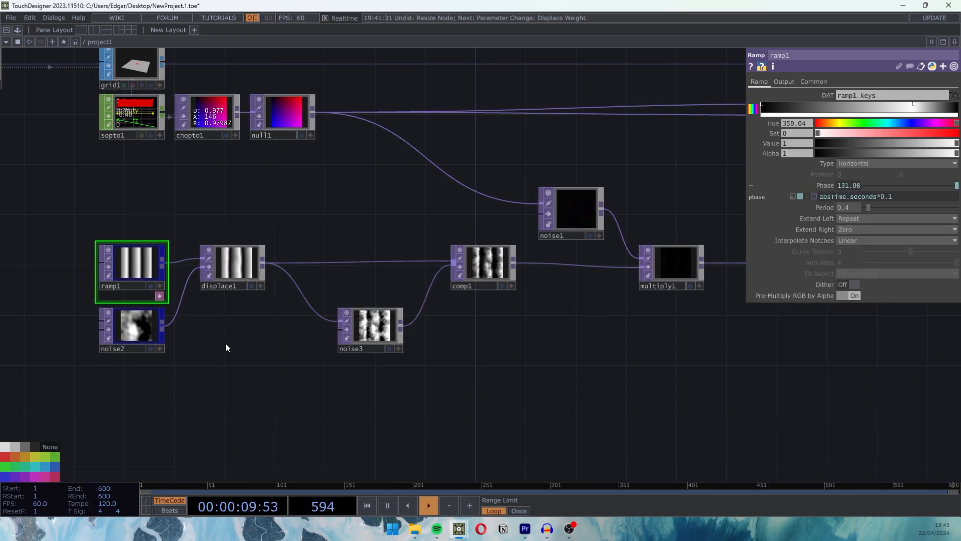
pyautogui.moveTo(229, 350); pyautogui.dragTo(285, 365)
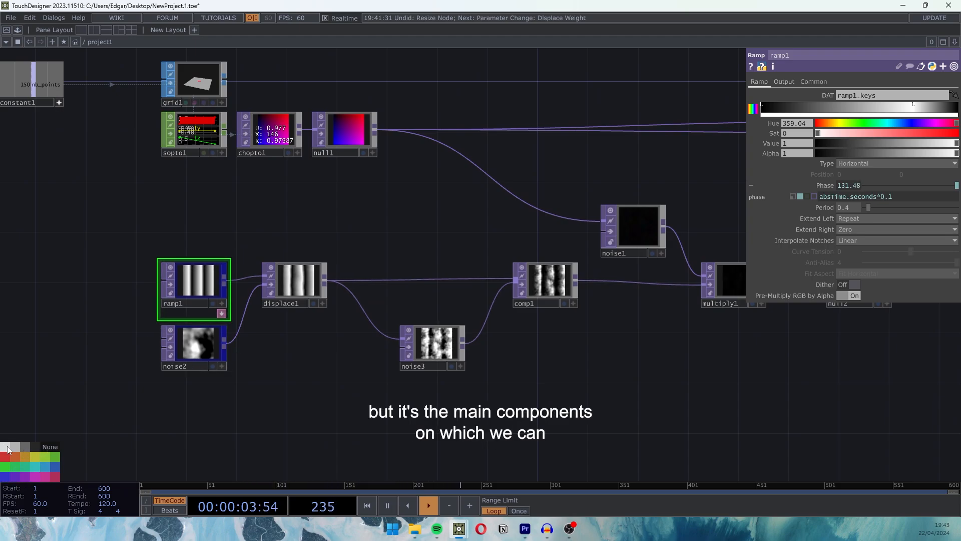
# - Colour the Noise feeding the Composite and the Noise feeding the Multiply blue
pyautogui.moveTo(261, 326); pyautogui.dragTo(164, 341)
pyautogui.click(343, 371)
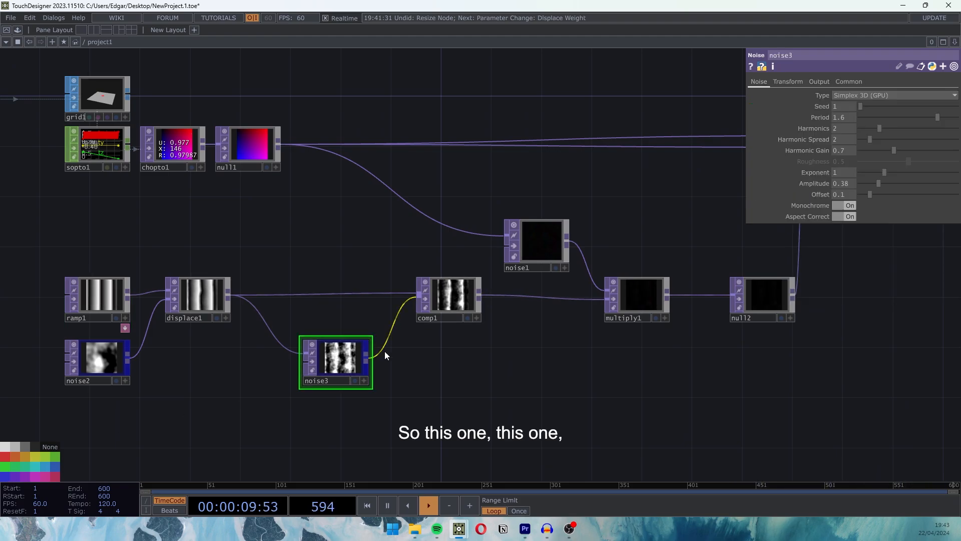
pyautogui.click(539, 241)
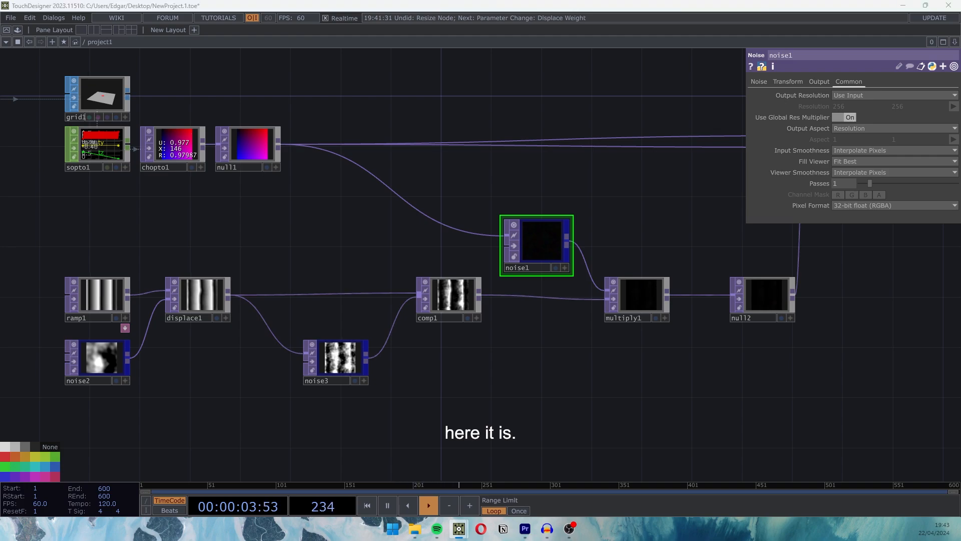
# - Switch the Reorder's viewer from the 3D points to an image and inspect its colour variations up close
pyautogui.moveTo(696, 353); pyautogui.dragTo(592, 383)
pyautogui.moveTo(765, 270); pyautogui.dragTo(620, 343)
pyautogui.scroll(5, 589, 270)
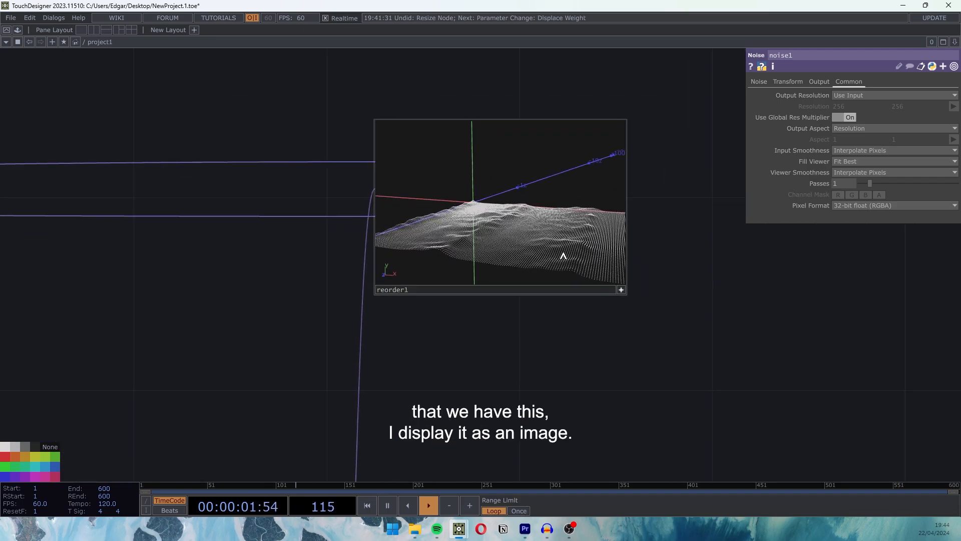
pyautogui.rightClick(504, 238)
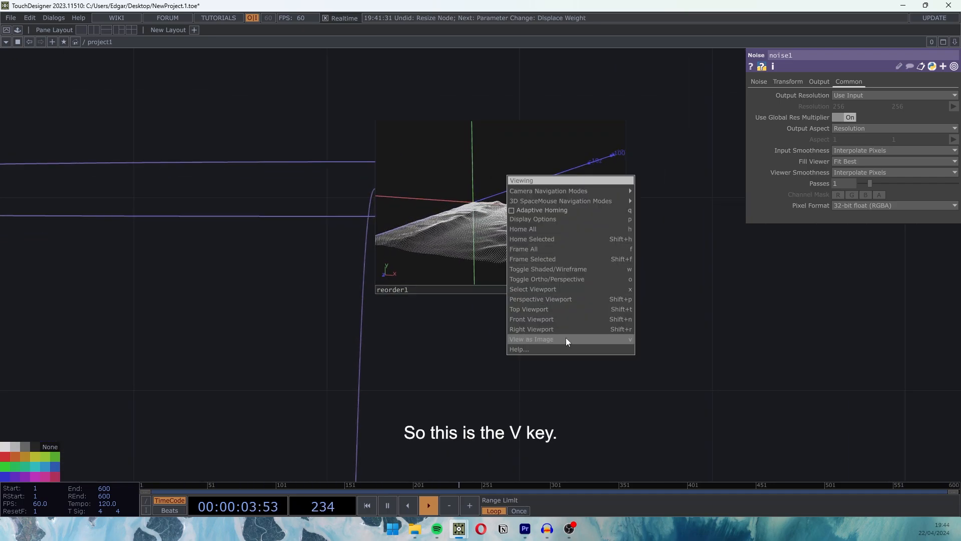
pyautogui.press('v')
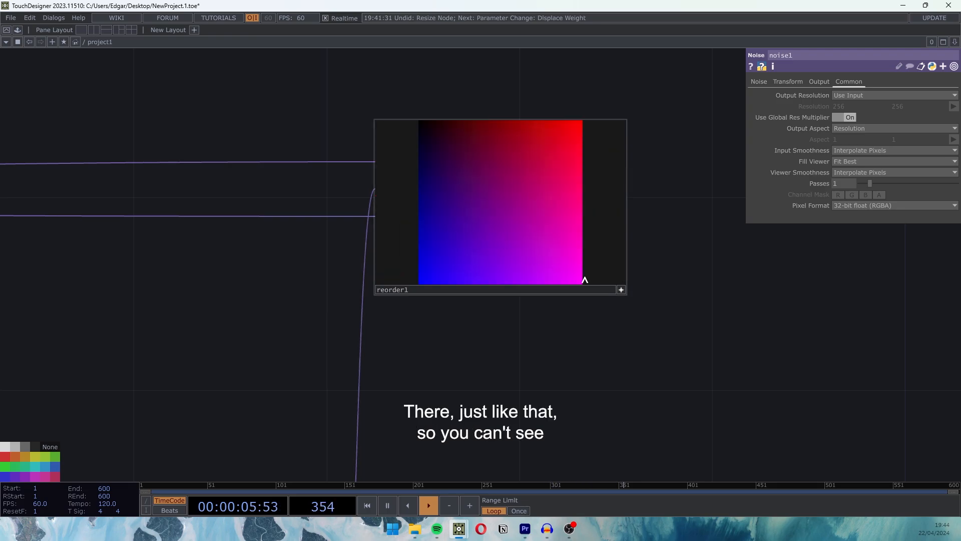
pyautogui.scroll(5, 504, 225)
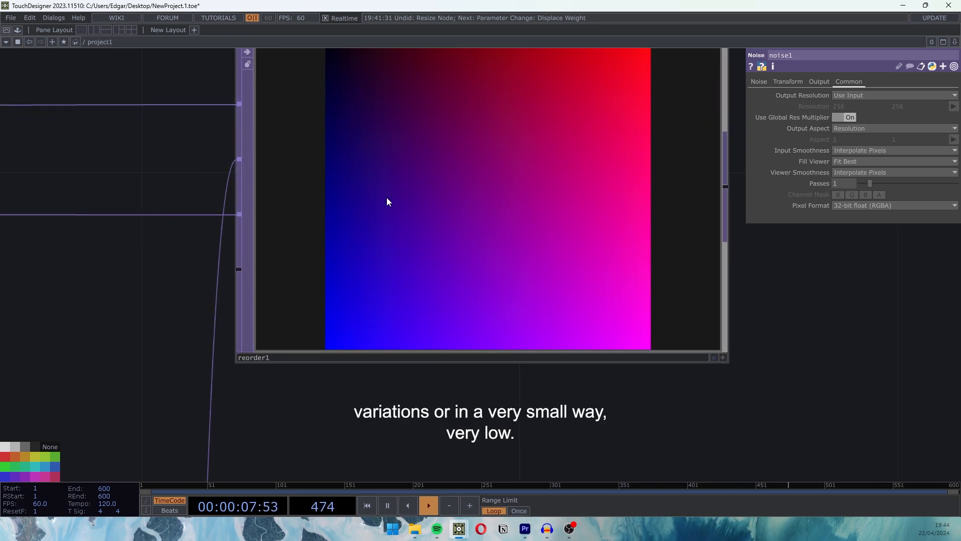
pyautogui.scroll(-2, 471, 270)
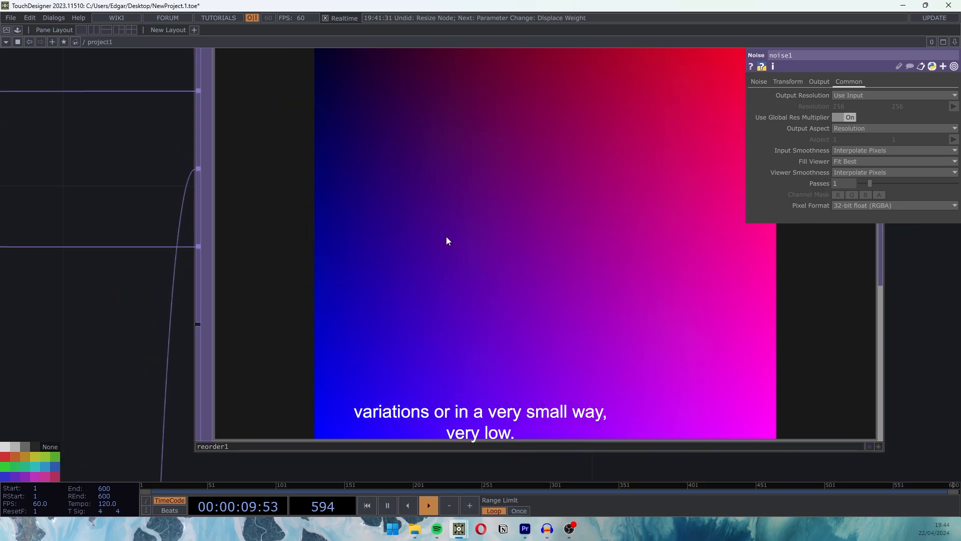
# - Compare the Reorder's 3D point view with its image view, orbiting around the waves
pyautogui.scroll(-5, 446, 241)
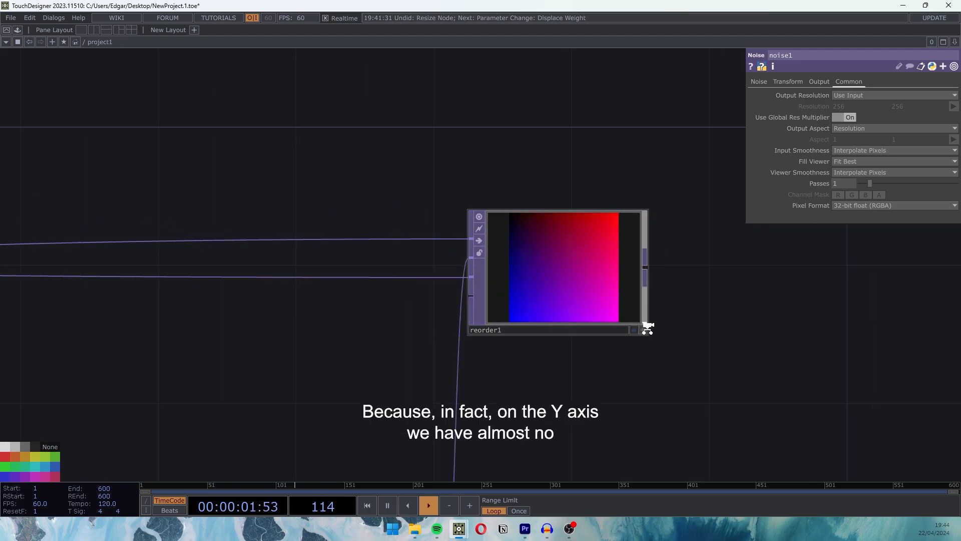
pyautogui.scroll(4, 647, 330)
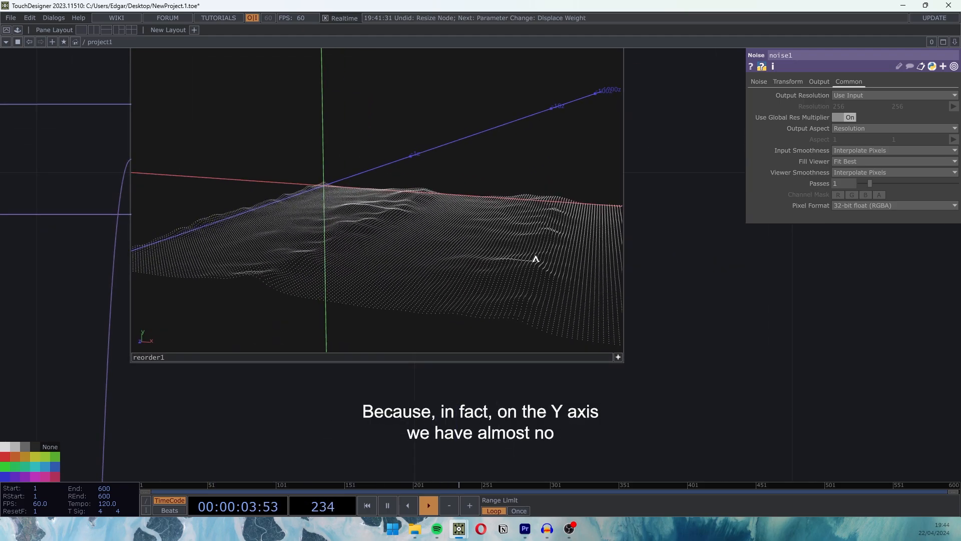
pyautogui.moveTo(461, 230); pyautogui.dragTo(479, 245)
pyautogui.scroll(2, 488, 287)
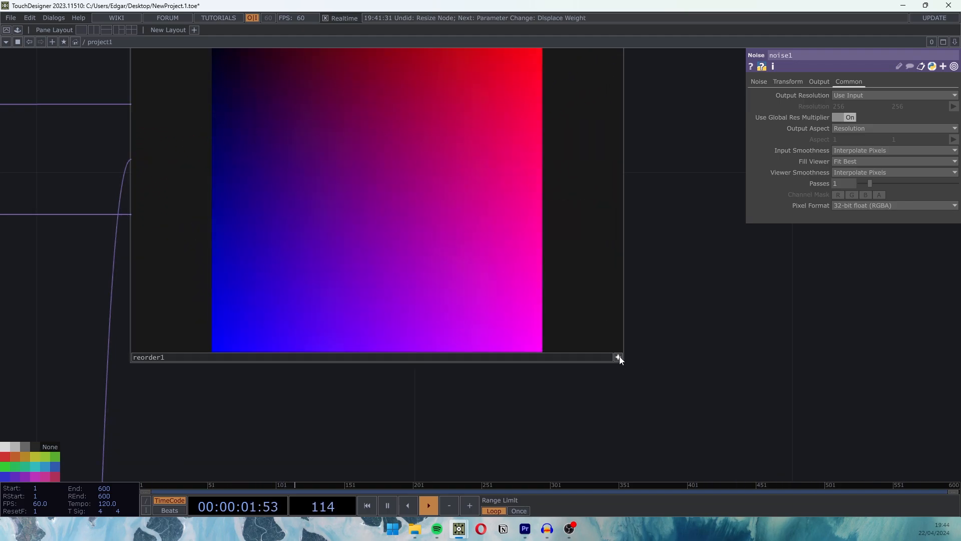
# - Append a Null TOP to the Reorder's output
pyautogui.scroll(-5, 620, 358)
pyautogui.moveTo(544, 365); pyautogui.dragTo(616, 311)
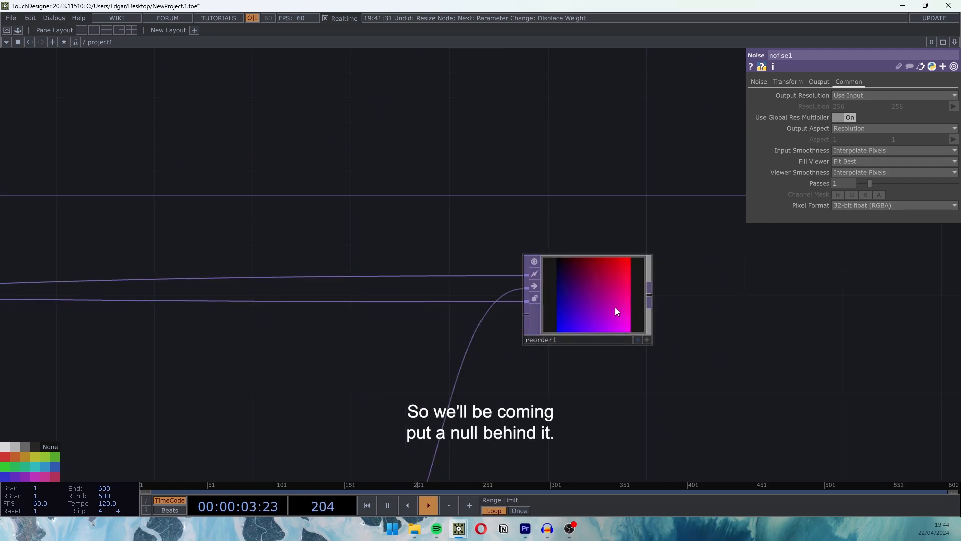
pyautogui.rightClick(652, 296)
pyautogui.click(601, 247)
pyautogui.click(731, 307)
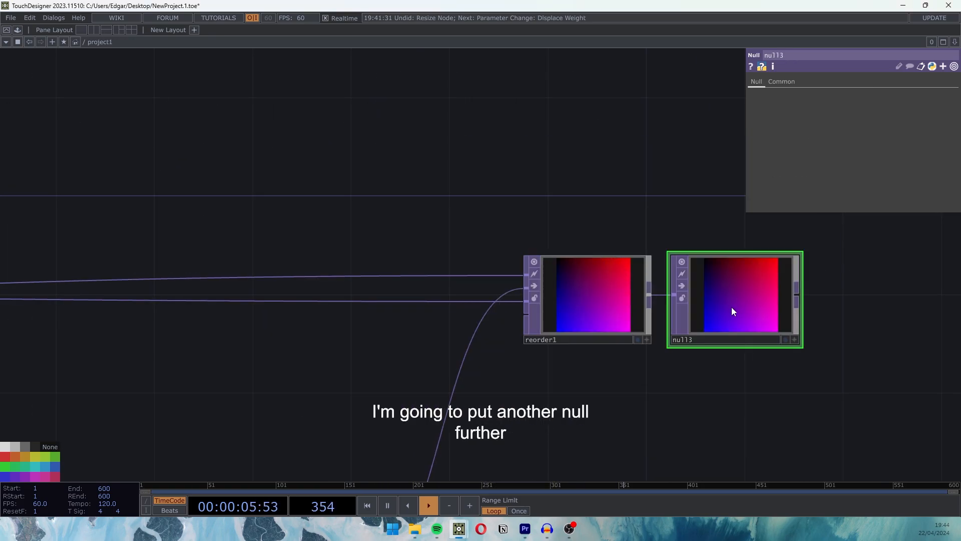
# - Add another Null TOP well further along after the Reorder's Null and rename it position
pyautogui.scroll(-5, 729, 351)
pyautogui.moveTo(727, 376); pyautogui.dragTo(408, 350)
pyautogui.scroll(4, 407, 350)
pyautogui.rightClick(382, 279)
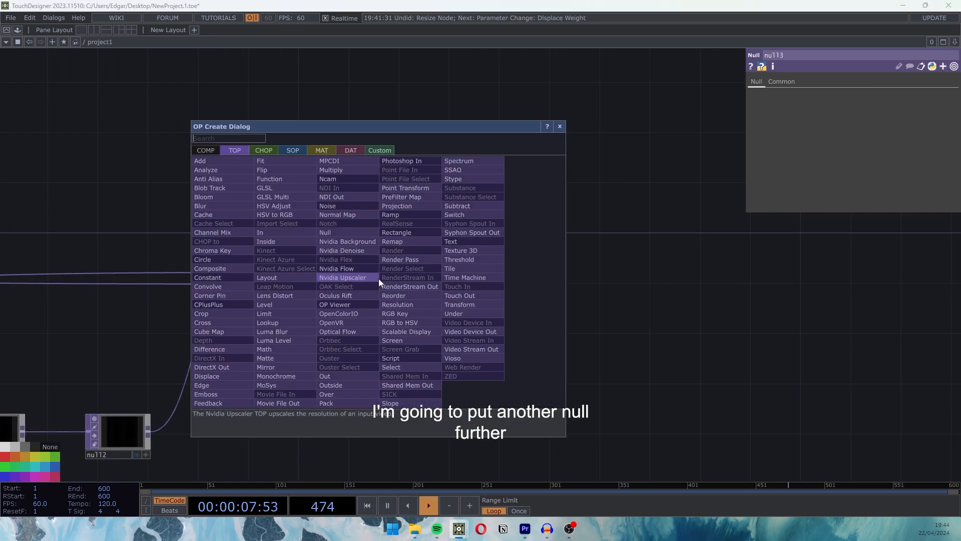
pyautogui.click(342, 230)
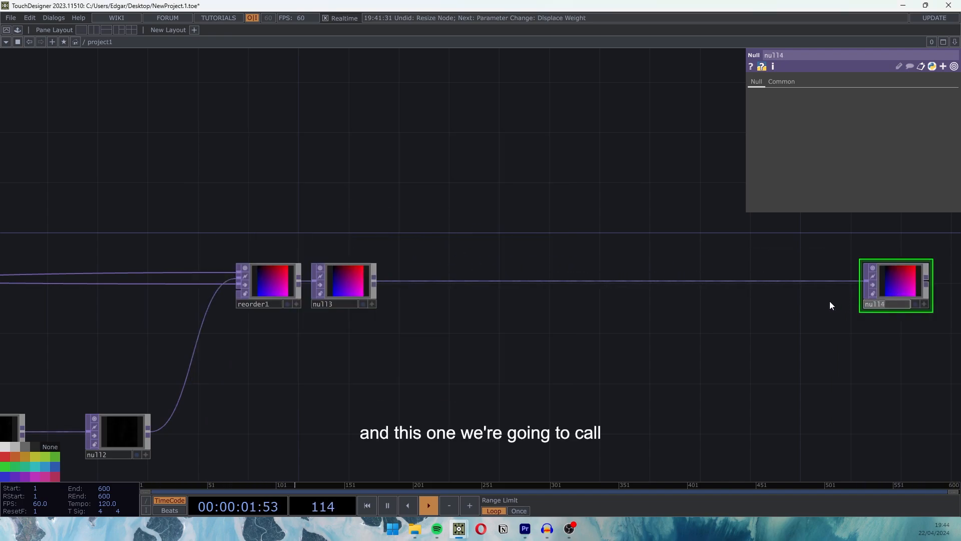
pyautogui.write('position')
pyautogui.press('Return')
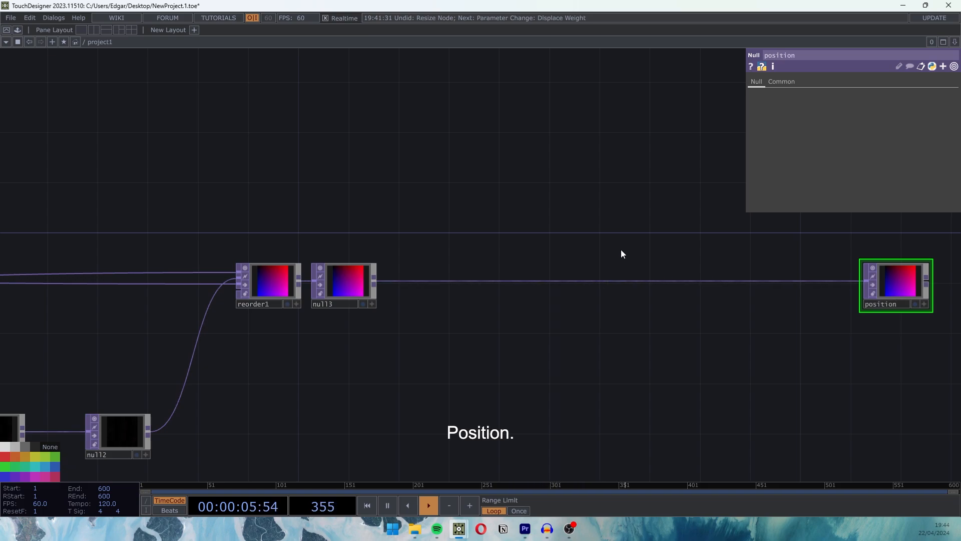
# - Display the position Null in the network background as 3D points and orbit to an angled view of the surface
pyautogui.moveTo(527, 339); pyautogui.dragTo(443, 334, button='middle')
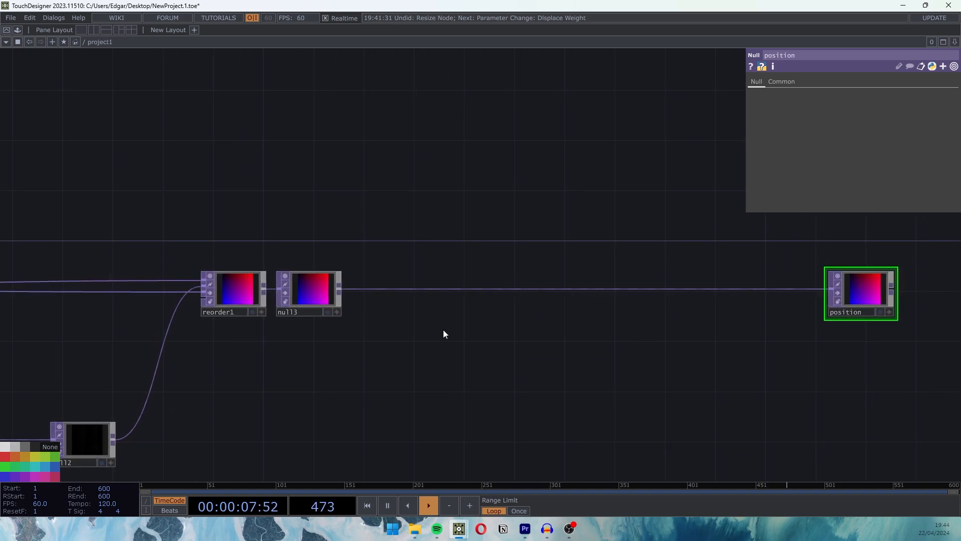
pyautogui.hotkey('shift', 'h')
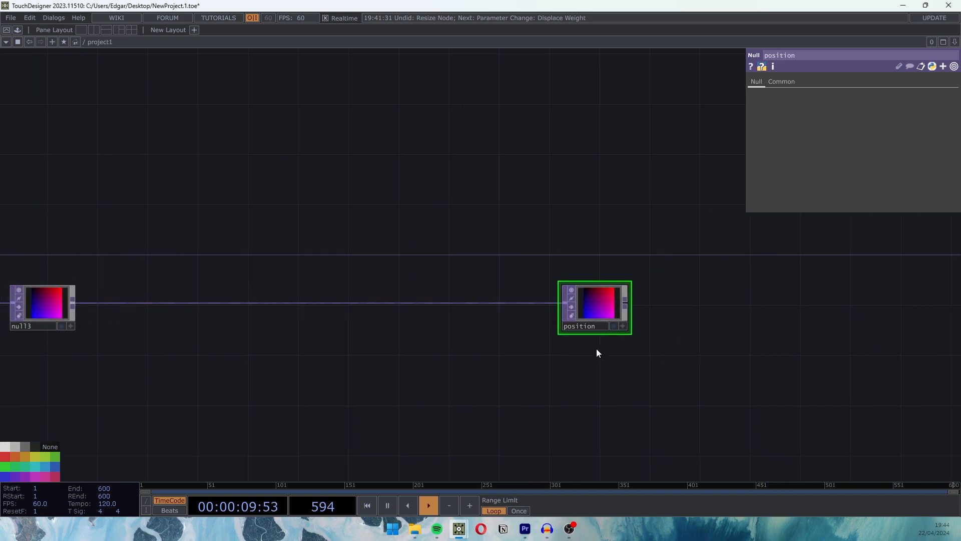
pyautogui.click(649, 298)
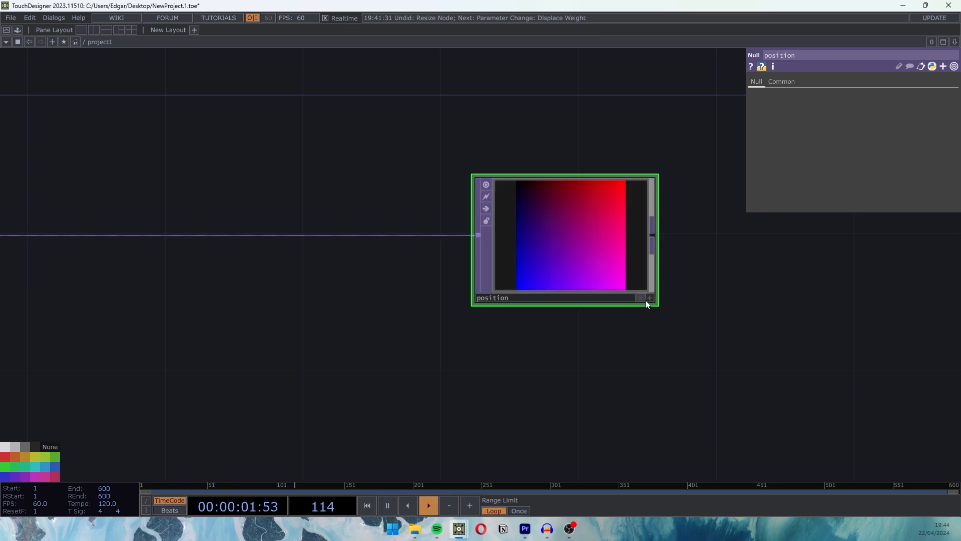
pyautogui.click(642, 298)
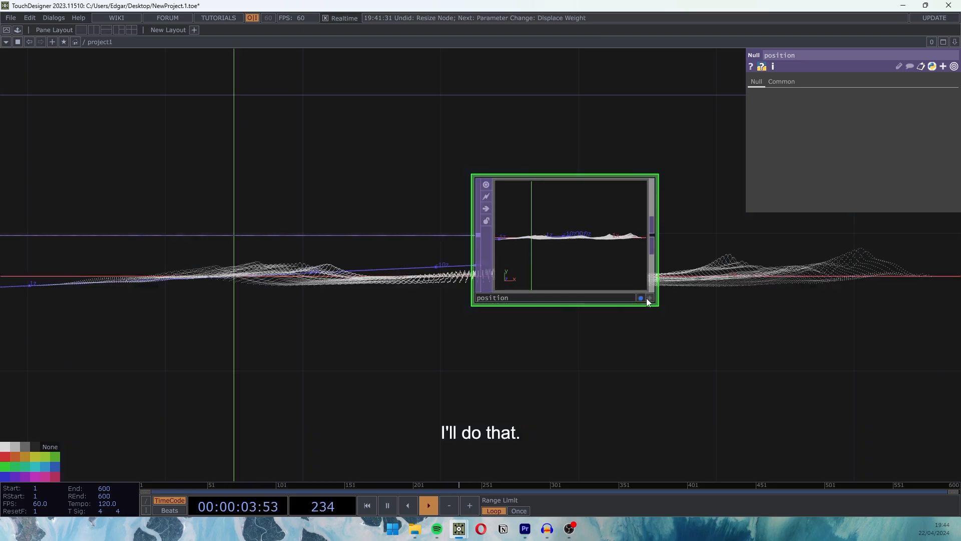
pyautogui.moveTo(623, 261); pyautogui.dragTo(592, 261)
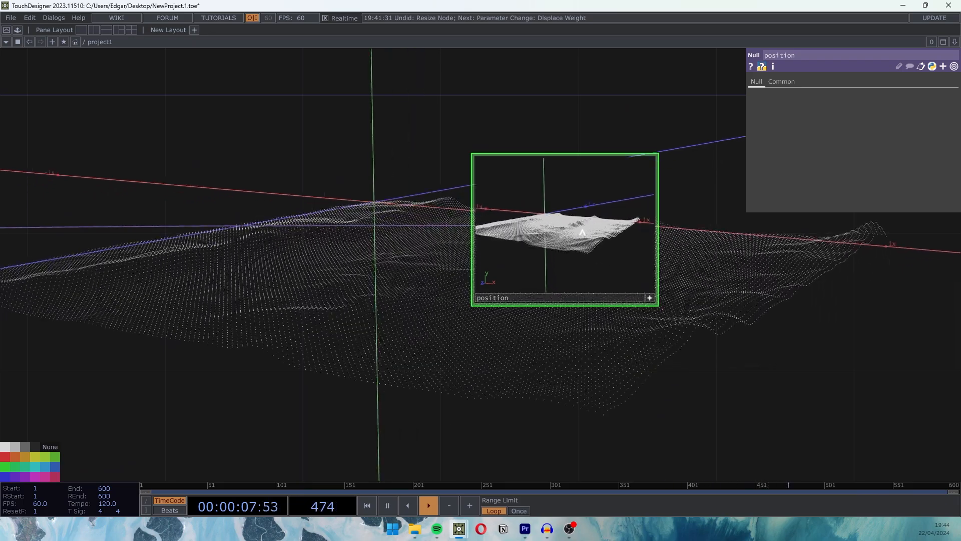
# - Try adaptive homing in the position Null's 3D viewer and switch it off again
pyautogui.rightClick(557, 175)
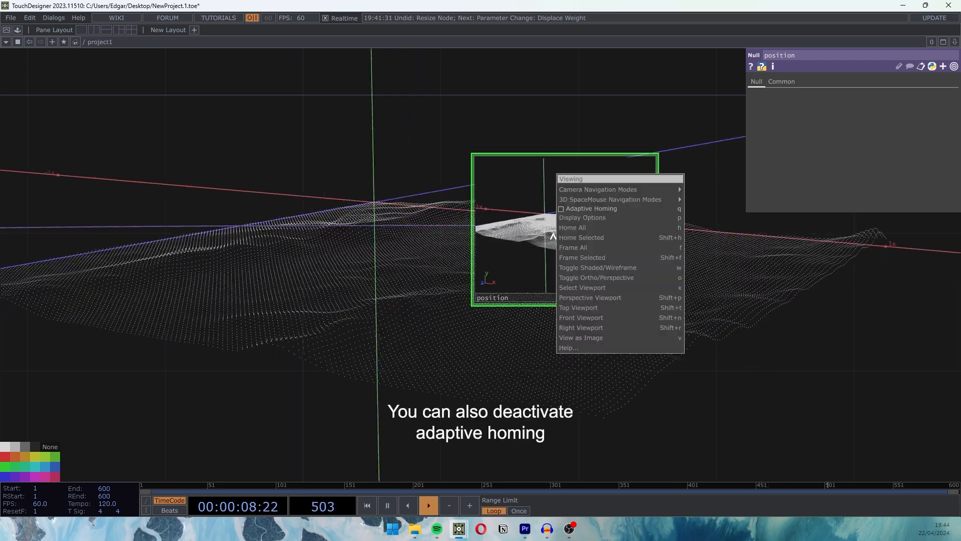
pyautogui.click(595, 208)
pyautogui.rightClick(581, 162)
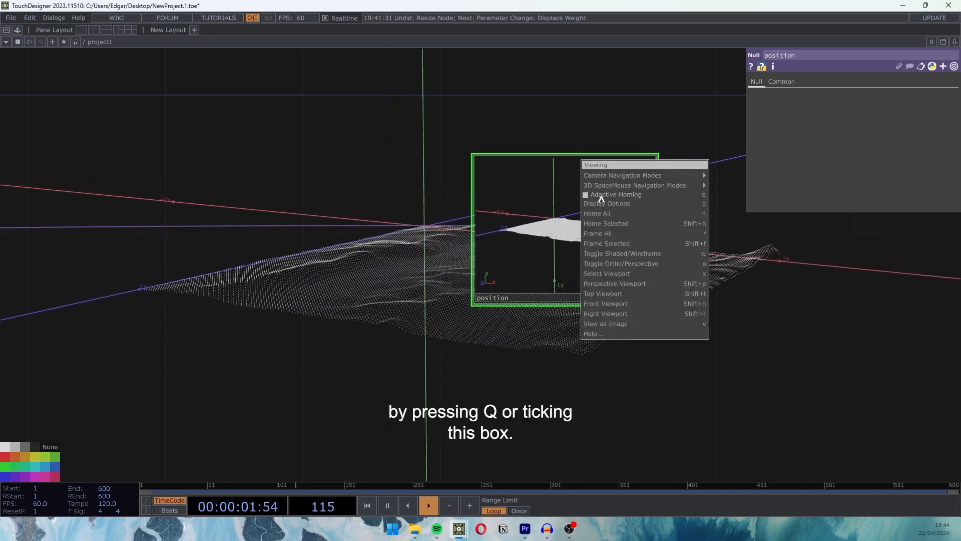
pyautogui.click(599, 196)
pyautogui.scroll(3, 554, 228)
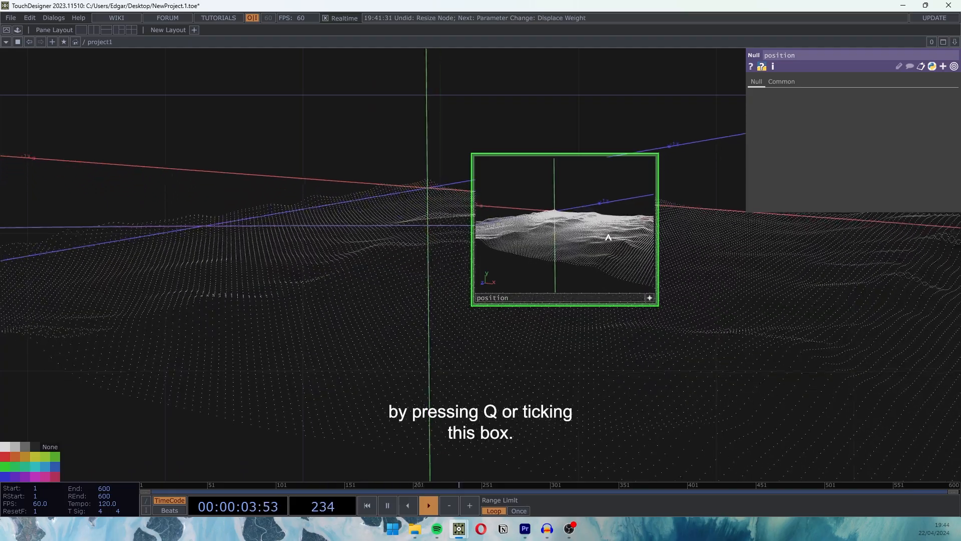
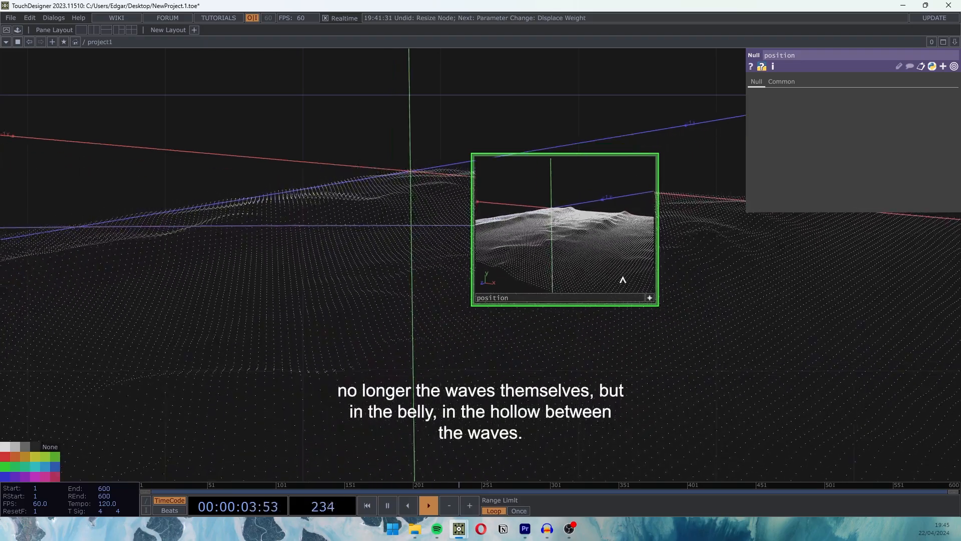
# - Create a Noise TOP below the Reorder's Null and connect that Null to its input
pyautogui.scroll(-5, 371, 344)
pyautogui.moveTo(288, 347); pyautogui.dragTo(429, 322)
pyautogui.scroll(3, 282, 303)
pyautogui.press('Tab')
pyautogui.write('noi')
pyautogui.click(350, 266)
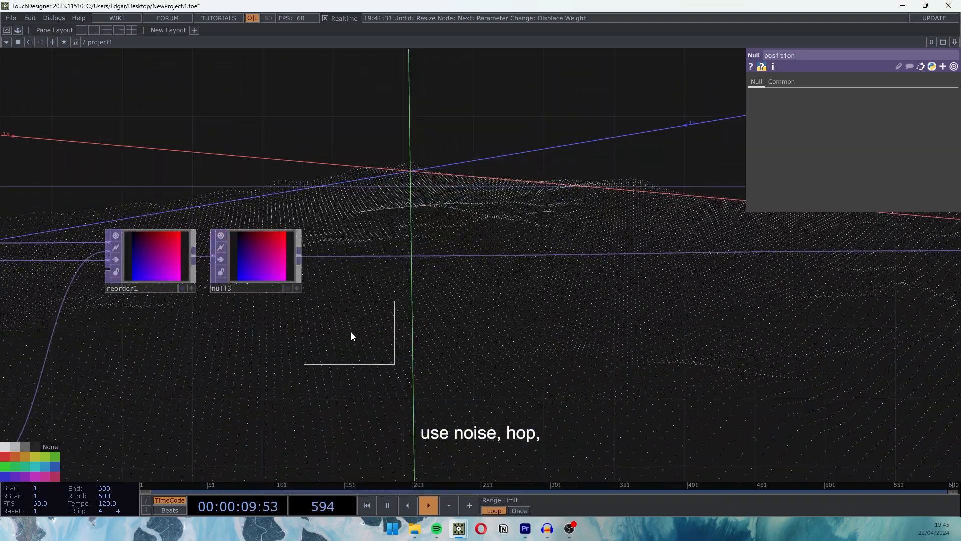
pyautogui.click(374, 324)
pyautogui.moveTo(300, 257); pyautogui.dragTo(333, 321)
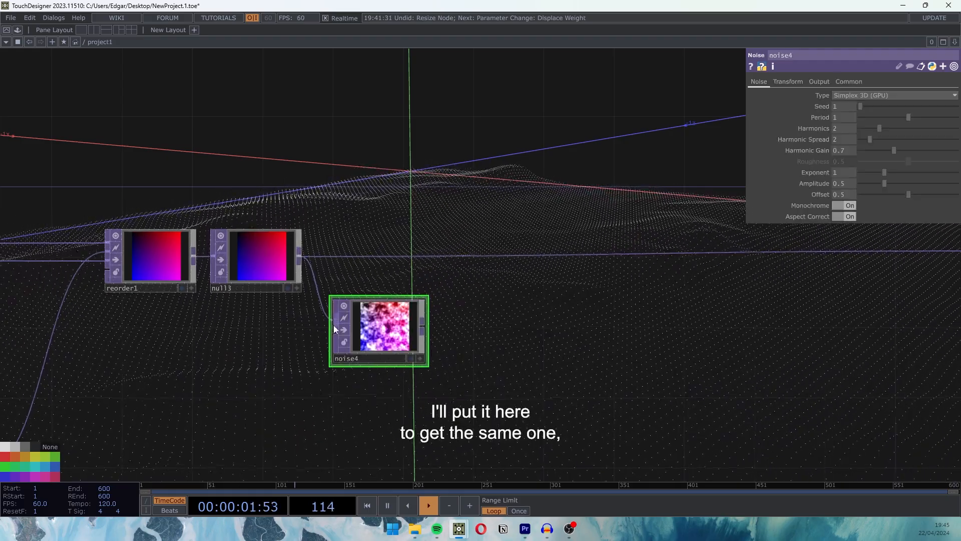
# - Set the new Noise's RGB output to Noise
pyautogui.click(820, 81)
pyautogui.click(851, 95)
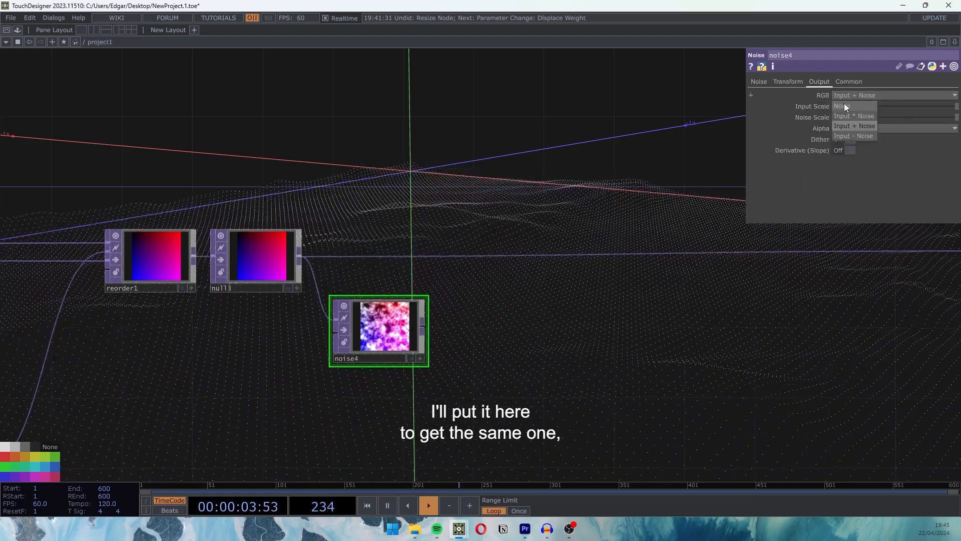
pyautogui.click(844, 103)
# - Examine the nb_points constant that sets the grid's point count at the start of the network
pyautogui.moveTo(367, 317); pyautogui.dragTo(367, 316, button='middle')
pyautogui.moveTo(256, 265); pyautogui.dragTo(226, 339, button='middle')
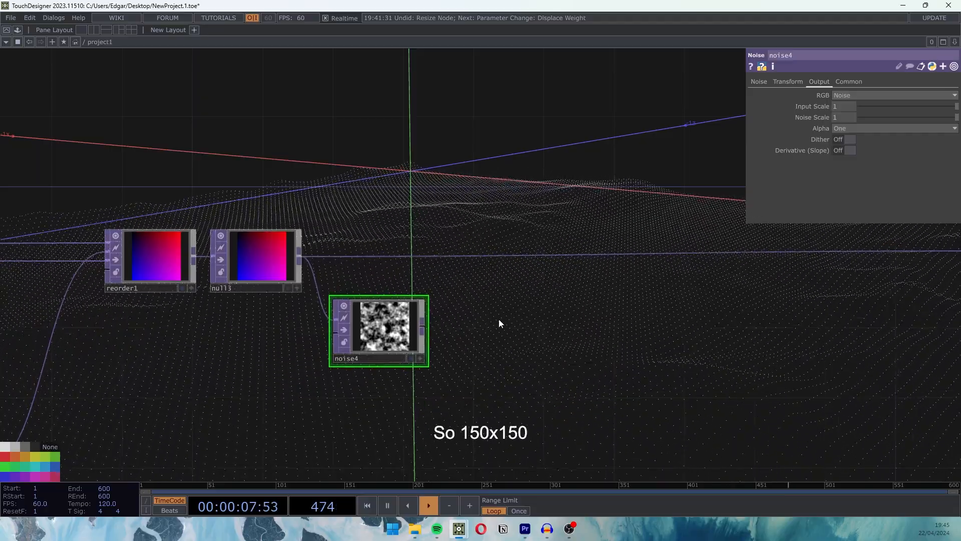
pyautogui.scroll(-5, 497, 322)
pyautogui.scroll(5, 215, 293)
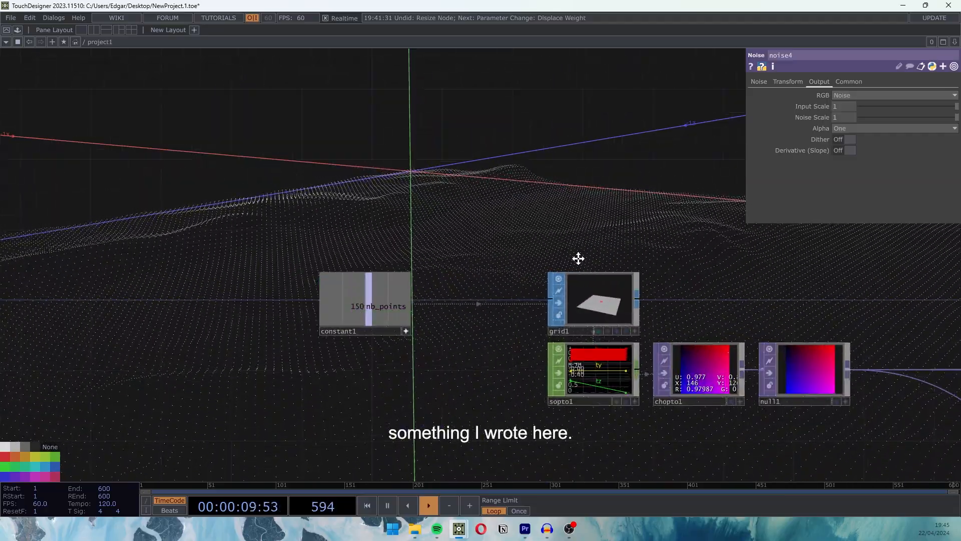
pyautogui.moveTo(583, 257); pyautogui.dragTo(178, 232)
pyautogui.scroll(-3, 500, 324)
pyautogui.moveTo(492, 288); pyautogui.dragTo(55, 237)
pyautogui.scroll(4, 659, 340)
# - Set the new Noise's pixel format to 32-bit float (RGBA)
pyautogui.click(848, 80)
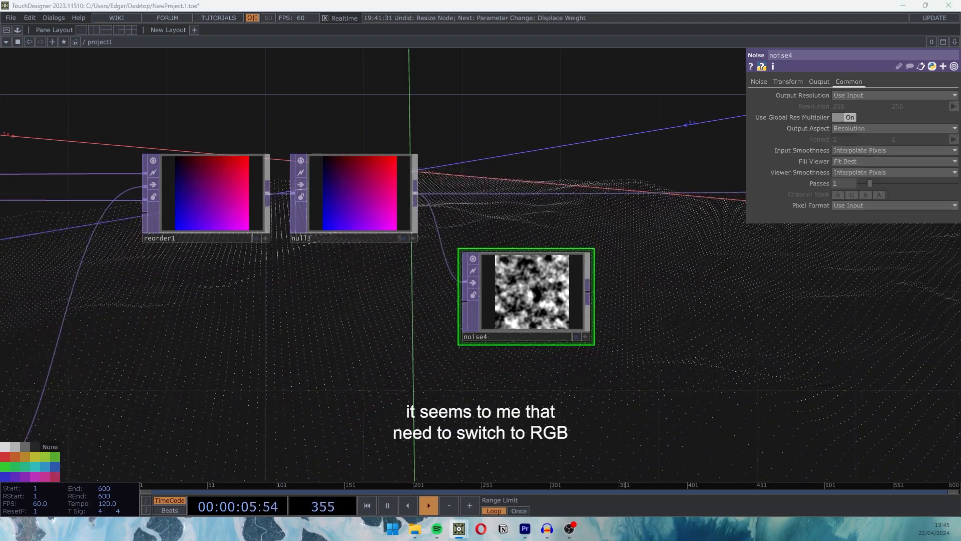
pyautogui.click(860, 208)
pyautogui.click(860, 256)
pyautogui.moveTo(671, 318); pyautogui.dragTo(518, 323)
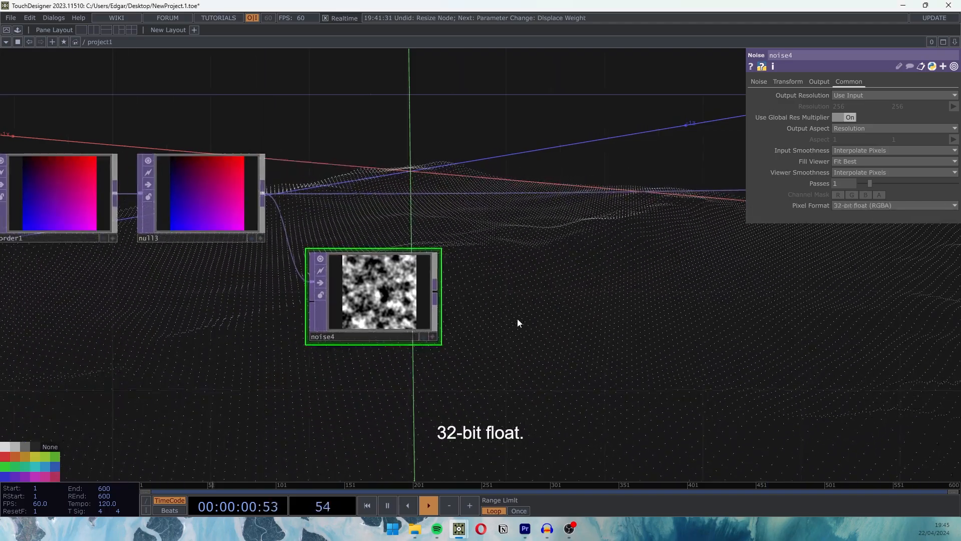
# - Reference the new Noise's Amplitude in its Offset and lower the Amplitude to 0.1
pyautogui.click(761, 82)
pyautogui.scroll(3, 370, 314)
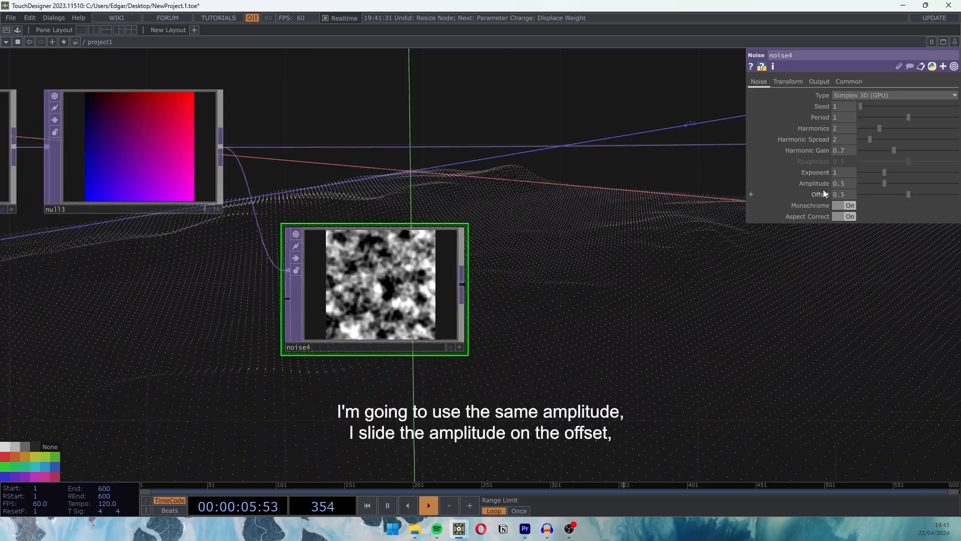
pyautogui.moveTo(833, 182); pyautogui.dragTo(851, 194)
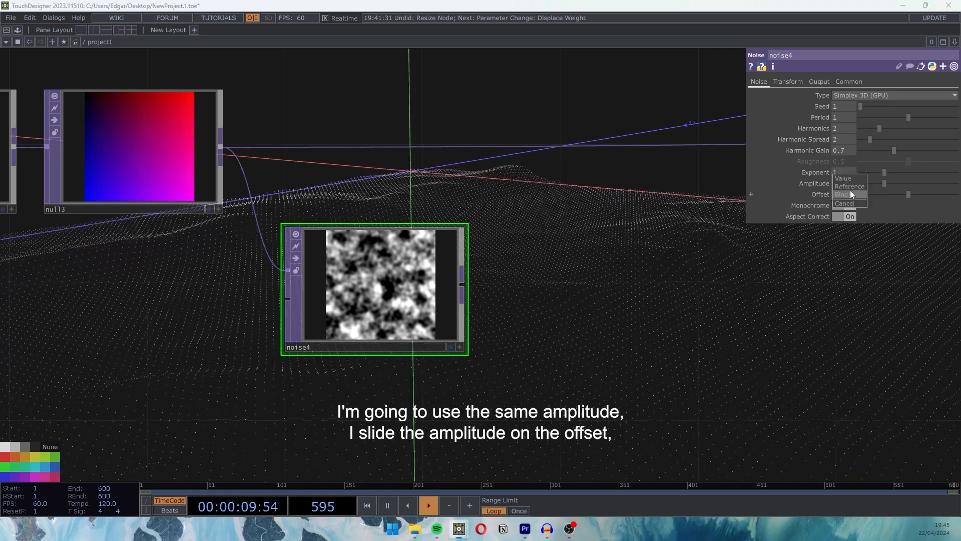
pyautogui.click(850, 188)
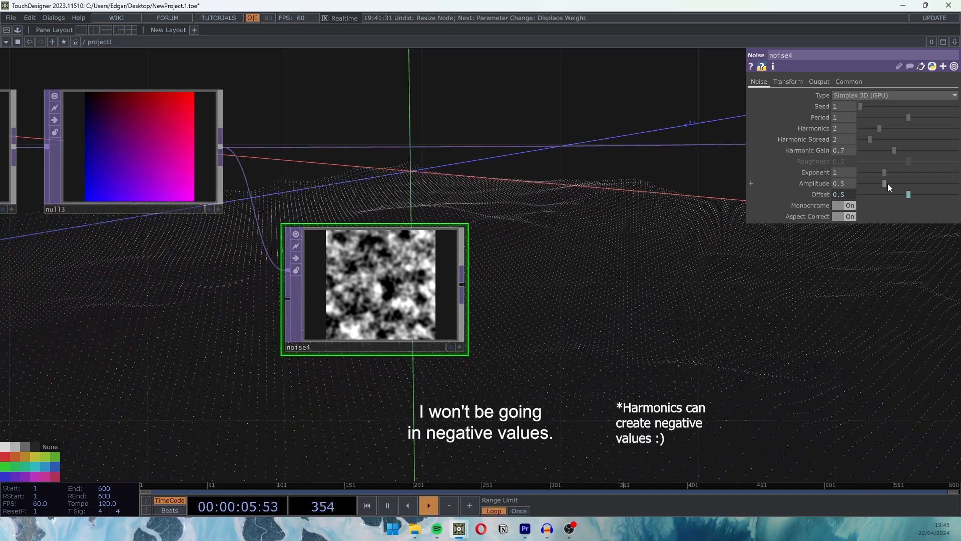
pyautogui.middleClick(843, 184)
pyautogui.moveTo(843, 187); pyautogui.dragTo(801, 187, button='middle')
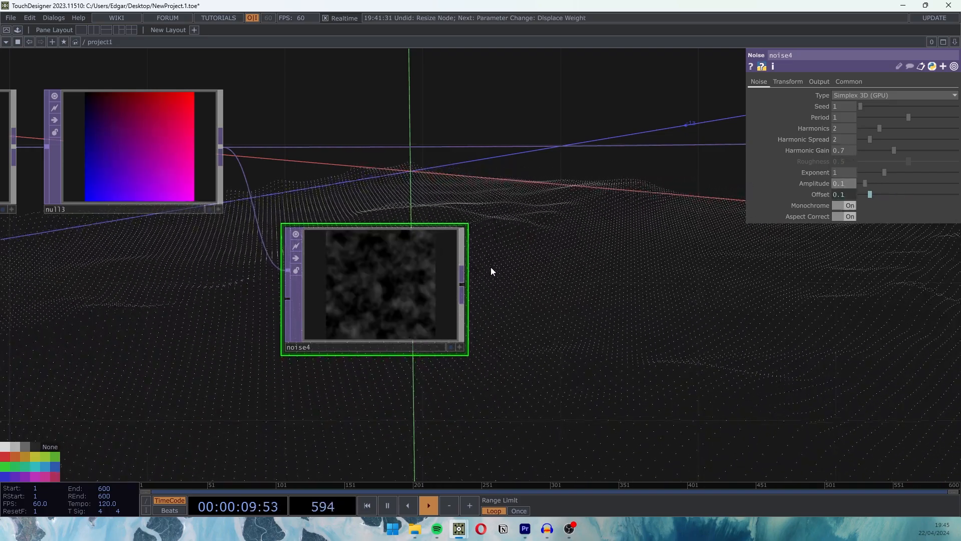
# - Create an Add TOP beside the new Noise
pyautogui.moveTo(586, 238); pyautogui.dragTo(530, 242)
pyautogui.press('Tab')
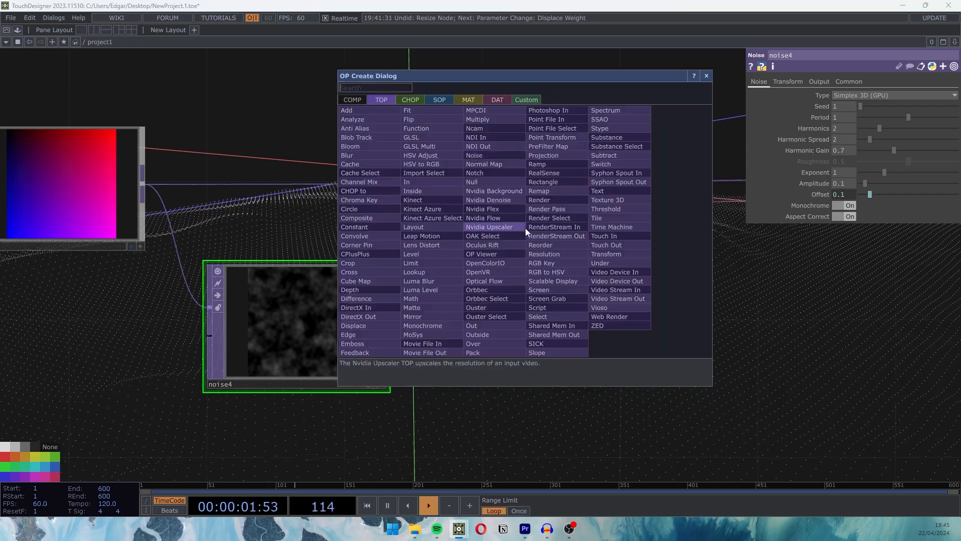
pyautogui.click(346, 110)
pyautogui.click(601, 248)
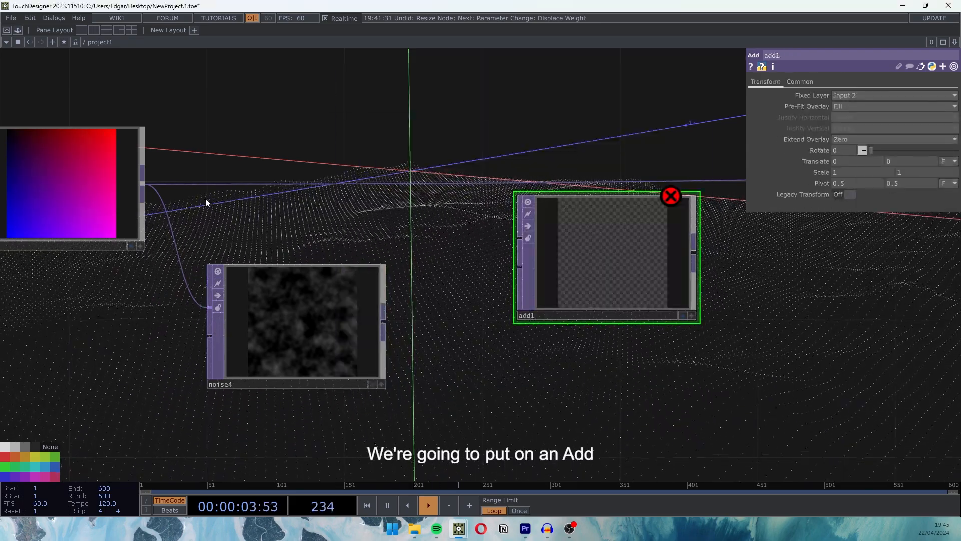
# - Feed the Reorder's Null and the new Noise into the Add, connect the Add to position, and align it with the chain
pyautogui.moveTo(144, 184); pyautogui.dragTo(500, 240)
pyautogui.moveTo(384, 321); pyautogui.dragTo(317, 331)
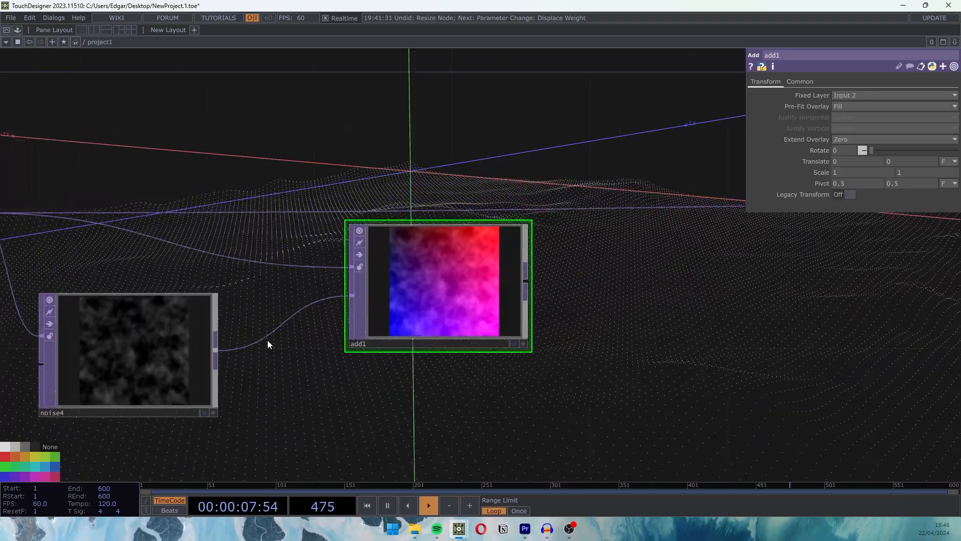
pyautogui.moveTo(527, 281); pyautogui.dragTo(575, 228)
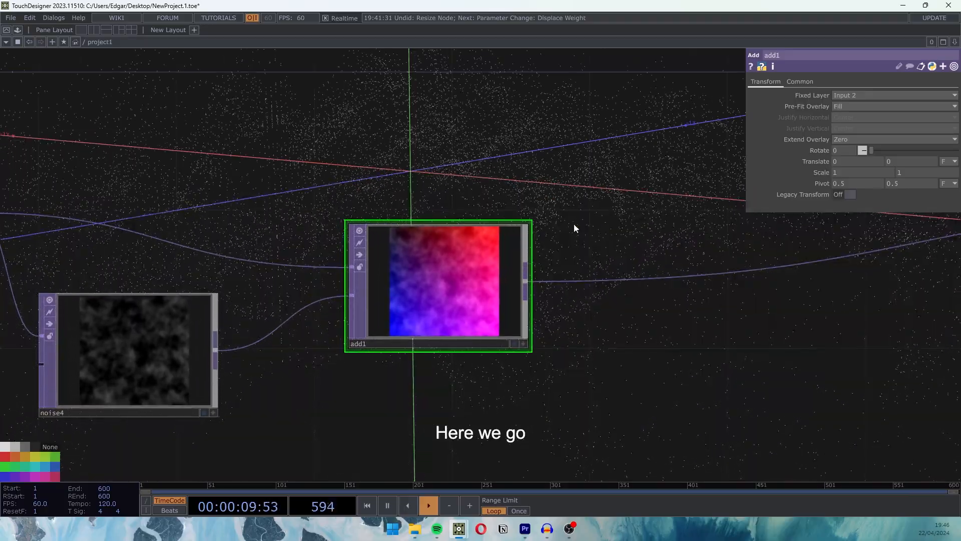
pyautogui.moveTo(468, 275); pyautogui.dragTo(472, 210)
# - Turn off Monochrome on the Noise feeding the Add and lower its Amplitude to 0.01
pyautogui.click(151, 353)
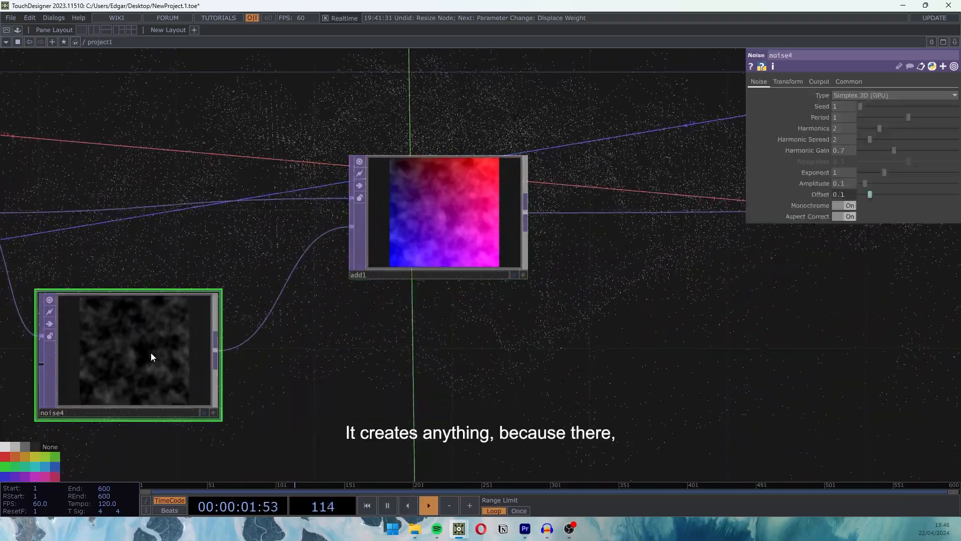
pyautogui.click(844, 206)
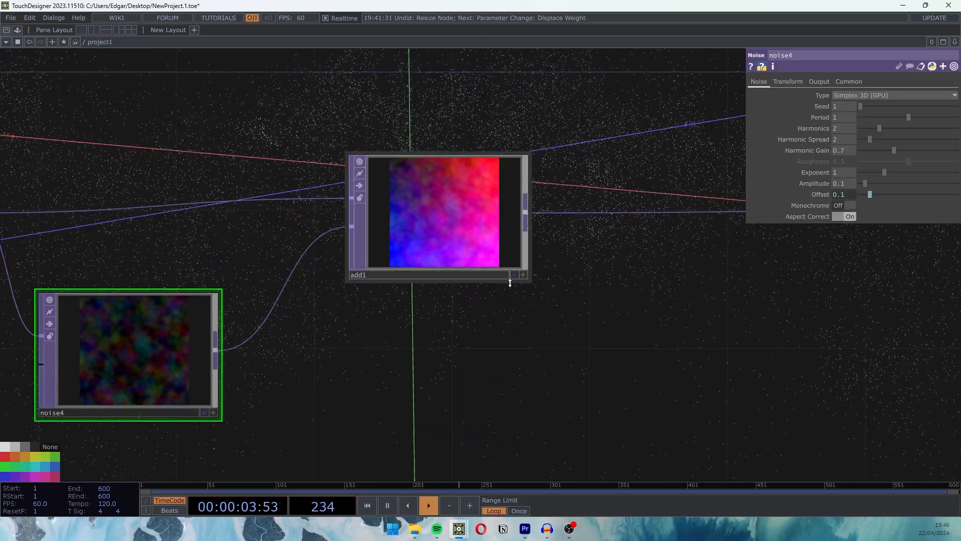
pyautogui.moveTo(845, 196); pyautogui.dragTo(830, 183, button='middle')
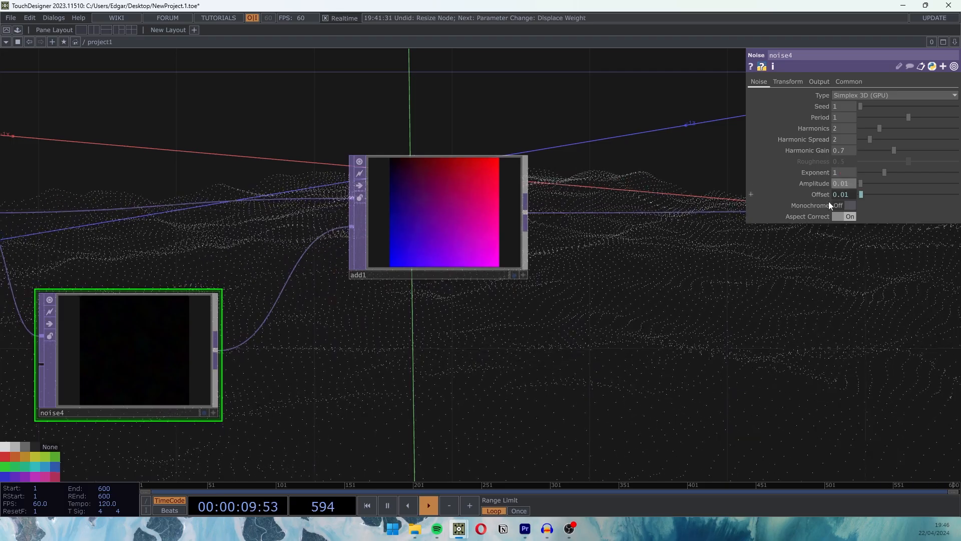
# - Raise the Exponent of the Noise feeding the Add to 1.2
pyautogui.scroll(-6, 630, 304)
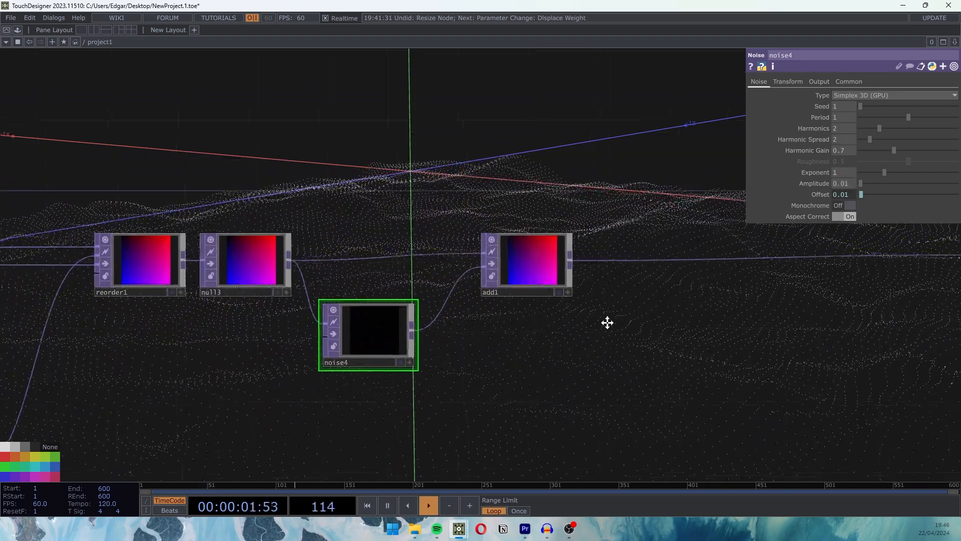
pyautogui.moveTo(611, 319); pyautogui.dragTo(569, 336)
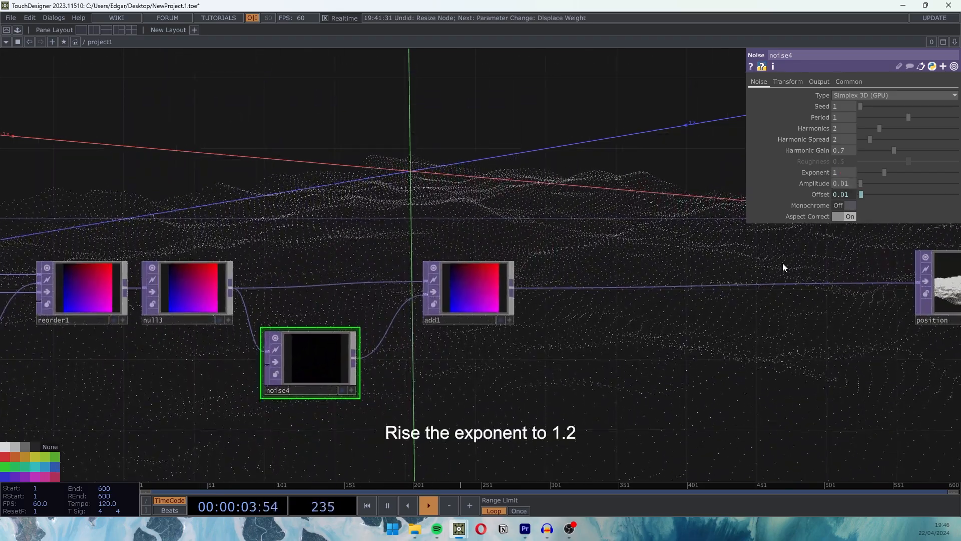
pyautogui.moveTo(842, 173); pyautogui.dragTo(841, 151, button='middle')
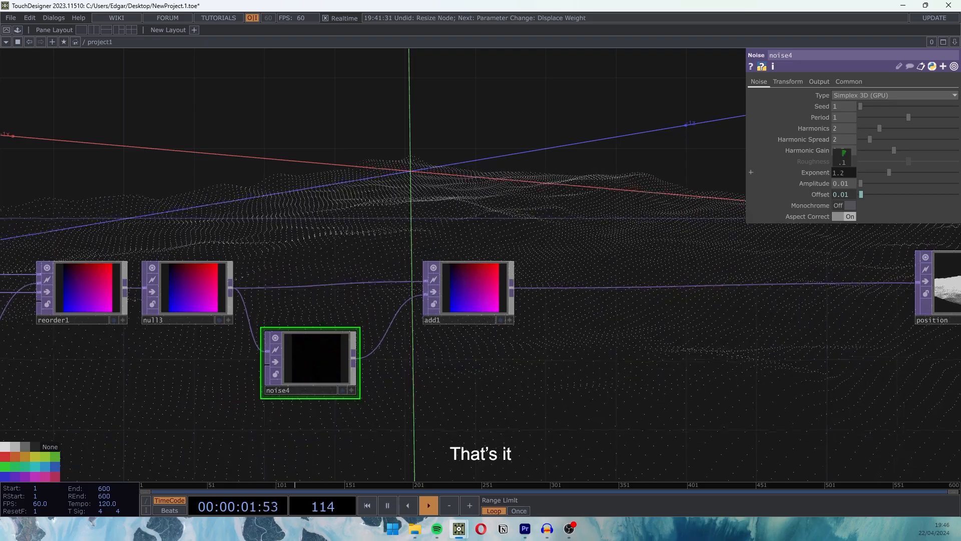
# - Move position farther from the Add and paste a copy of the Noise and Add pair into the gap between them
pyautogui.scroll(-1, 660, 327)
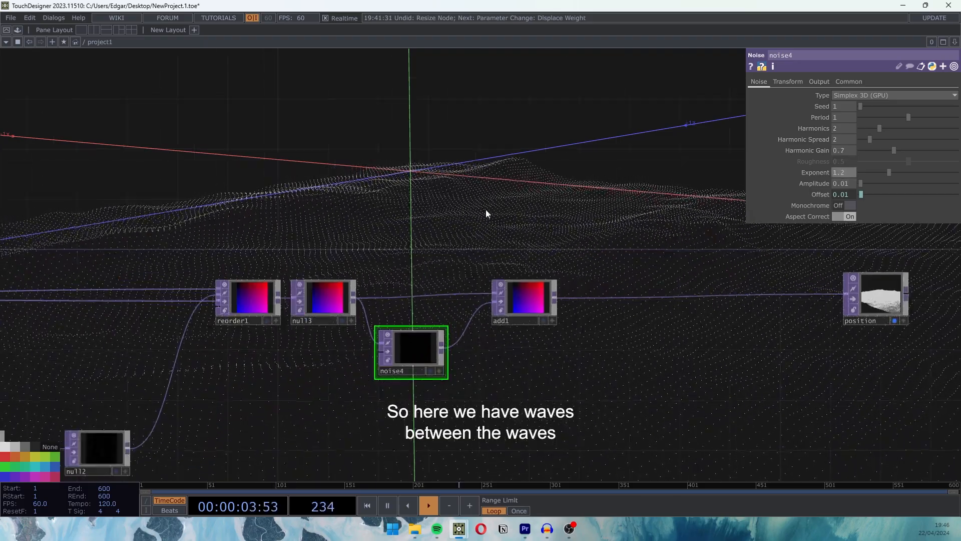
pyautogui.moveTo(638, 344); pyautogui.dragTo(509, 332)
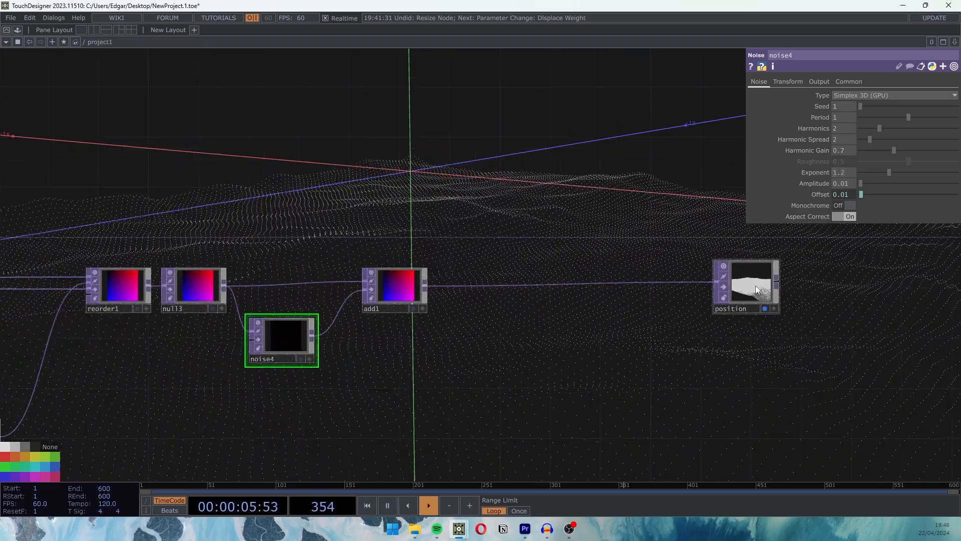
pyautogui.moveTo(756, 286); pyautogui.dragTo(819, 282)
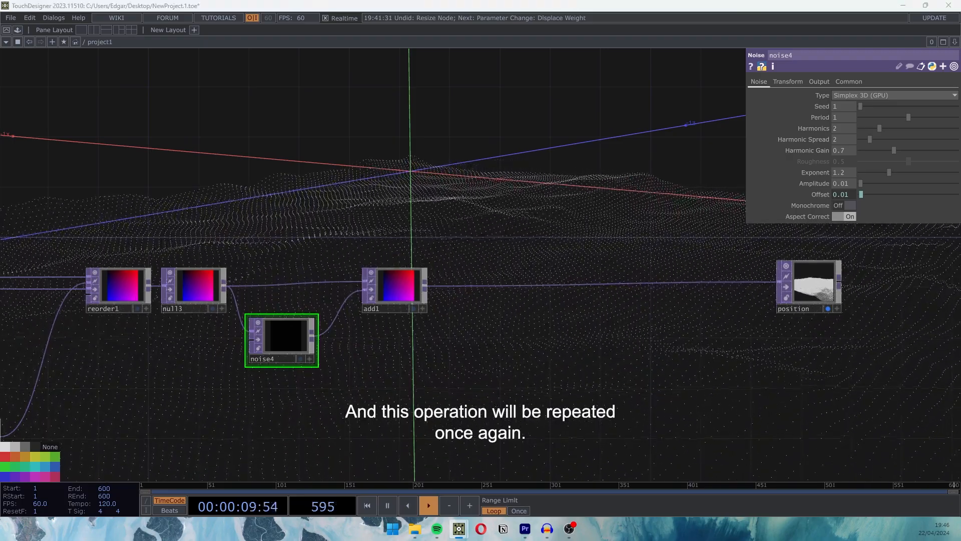
pyautogui.moveTo(461, 386); pyautogui.dragTo(289, 238)
pyautogui.hotkey('ctrl', 'c')
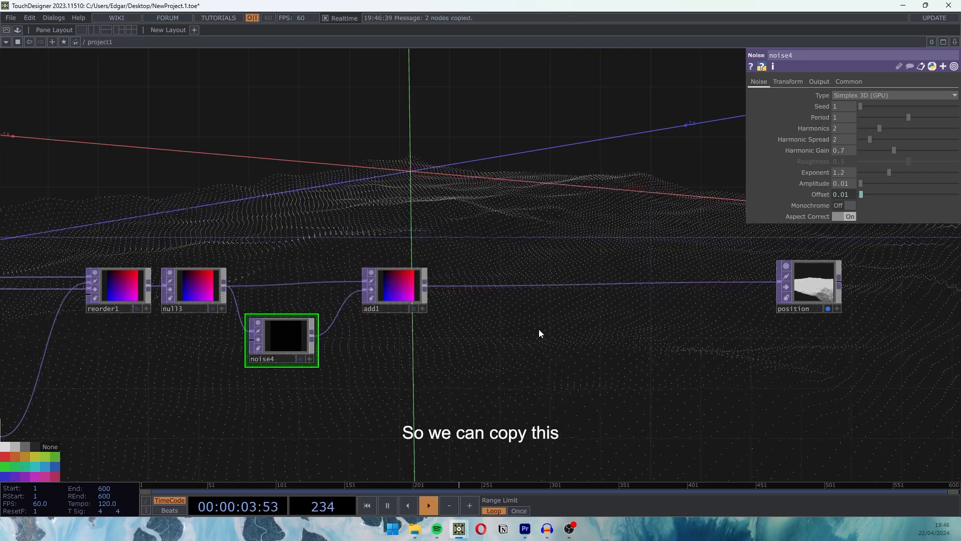
pyautogui.hotkey('ctrl', 'v')
pyautogui.moveTo(566, 317); pyautogui.dragTo(529, 375)
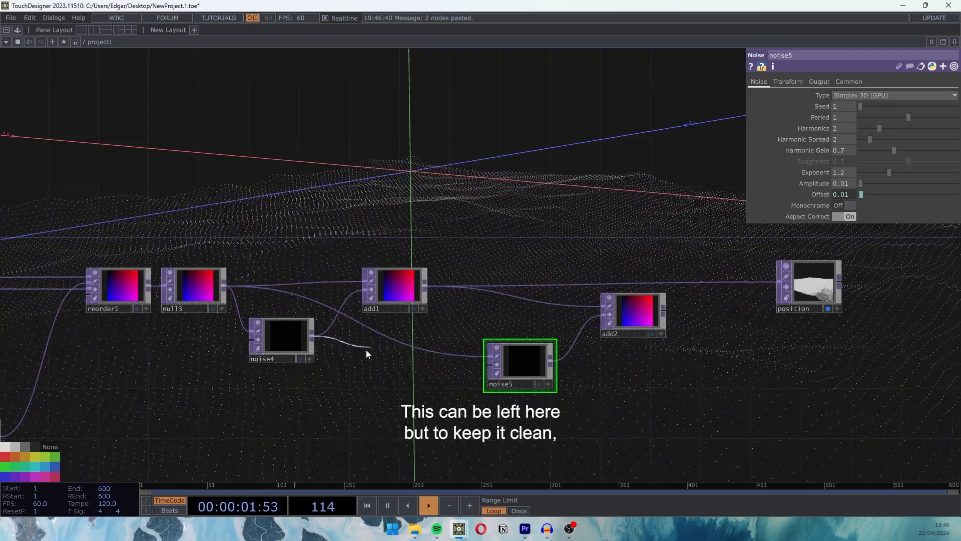
# - Feed the first Add into the copied Noise, connect the copied Add to position, and align both copies with the chain
pyautogui.moveTo(425, 287); pyautogui.dragTo(455, 340)
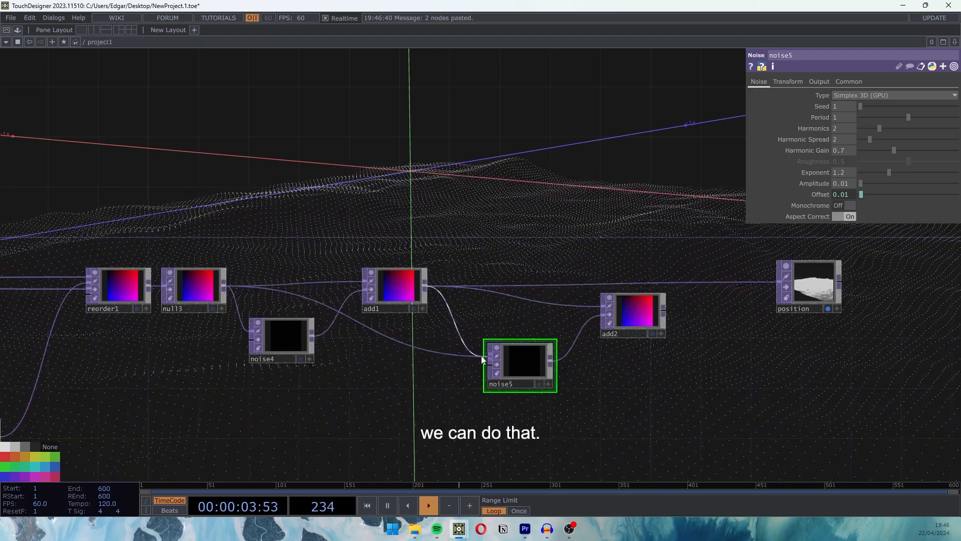
pyautogui.moveTo(664, 310); pyautogui.dragTo(705, 283)
pyautogui.moveTo(626, 313); pyautogui.dragTo(625, 293)
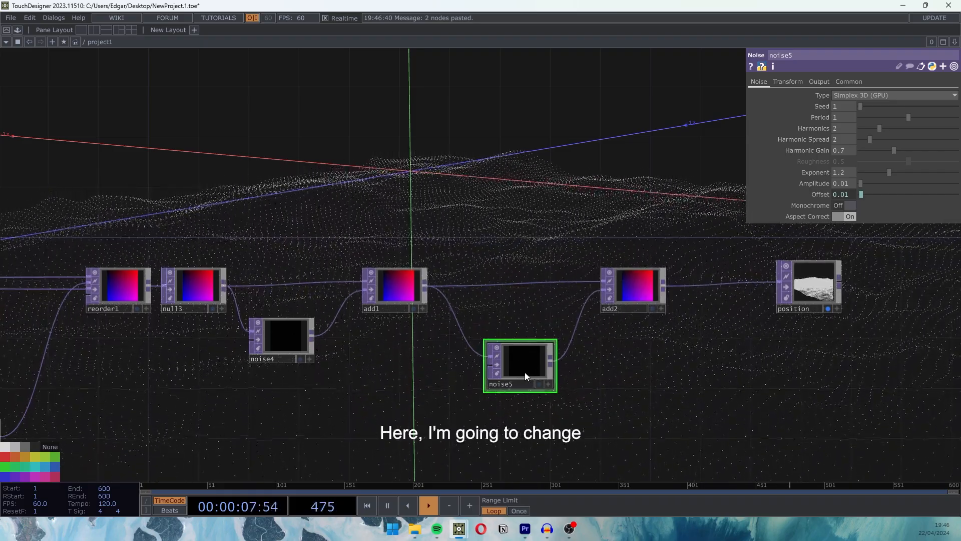
pyautogui.moveTo(524, 370); pyautogui.dragTo(530, 347)
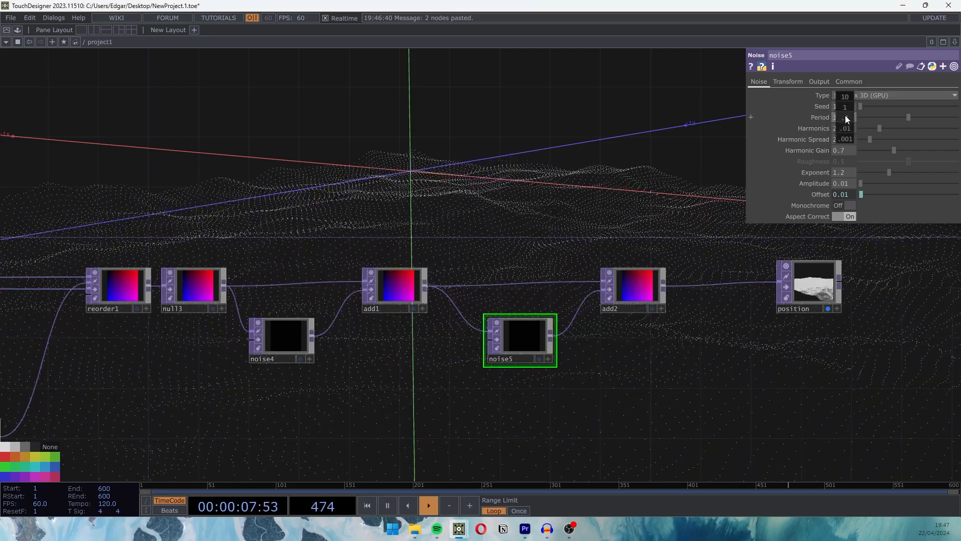
# - Set the noise5 node's period to 0.1, exponent to 1.1 and amplitude to 0.001
pyautogui.moveTo(845, 115); pyautogui.dragTo(829, 107, button='middle')
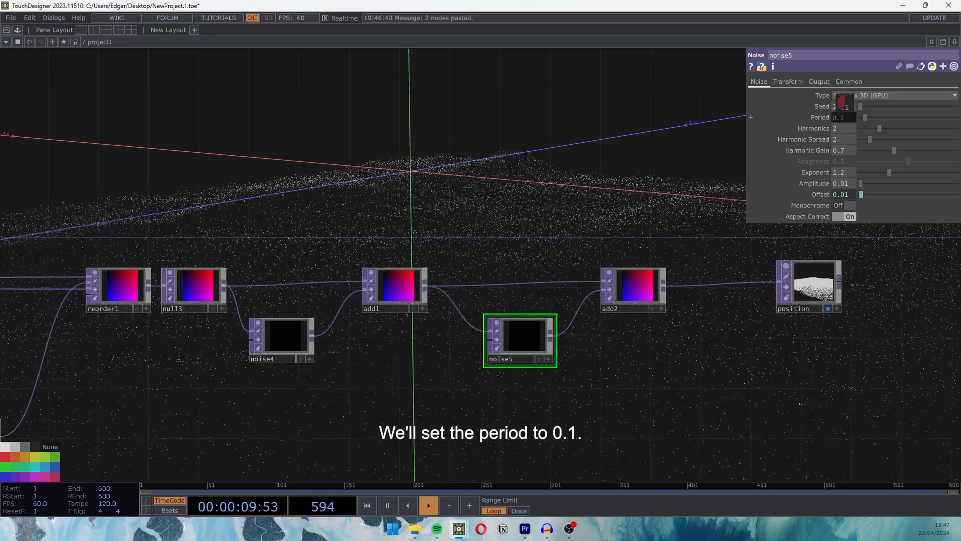
pyautogui.moveTo(847, 183); pyautogui.dragTo(846, 156, button='middle')
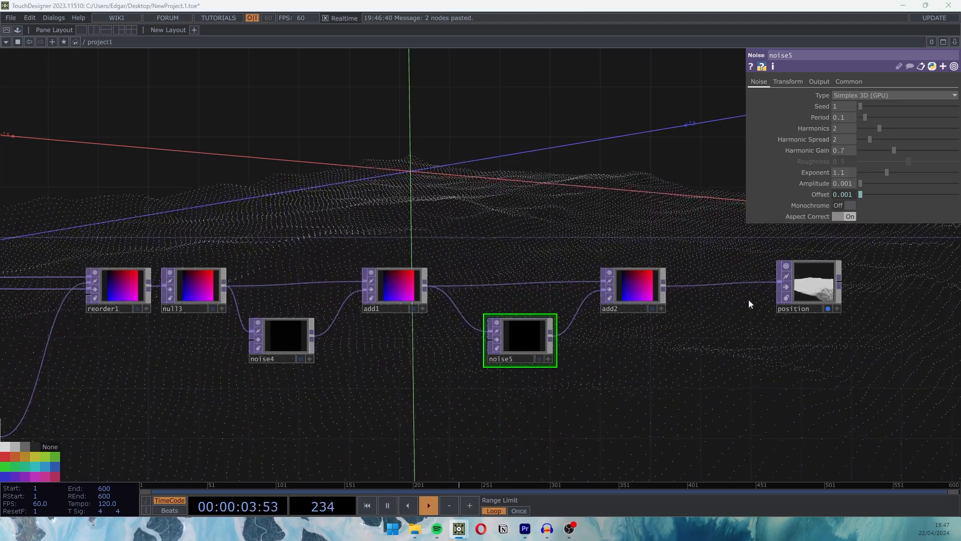
pyautogui.moveTo(835, 120); pyautogui.dragTo(807, 120)
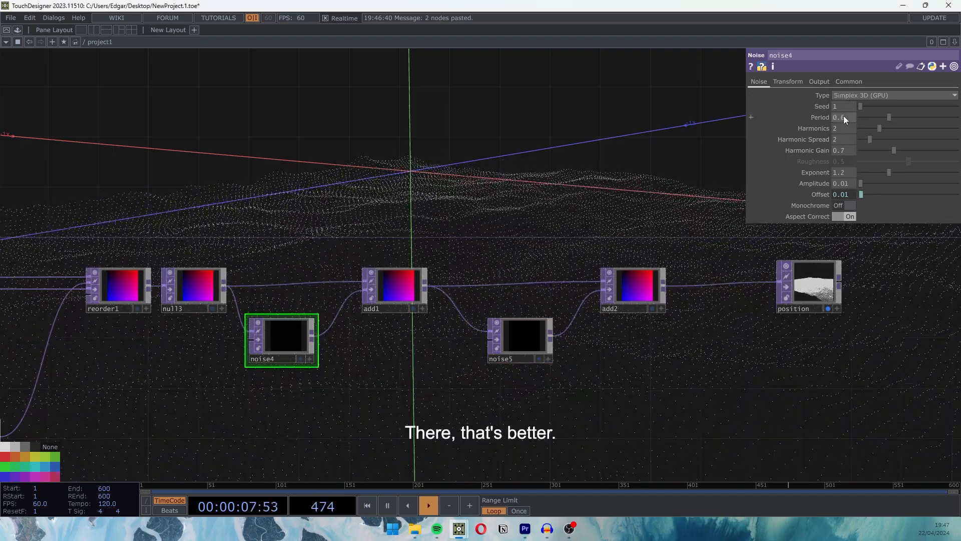
# - Select the constant1 node that holds the point count and save the project on the desktop as NewProject.1.toe
pyautogui.moveTo(631, 371); pyautogui.dragTo(449, 348)
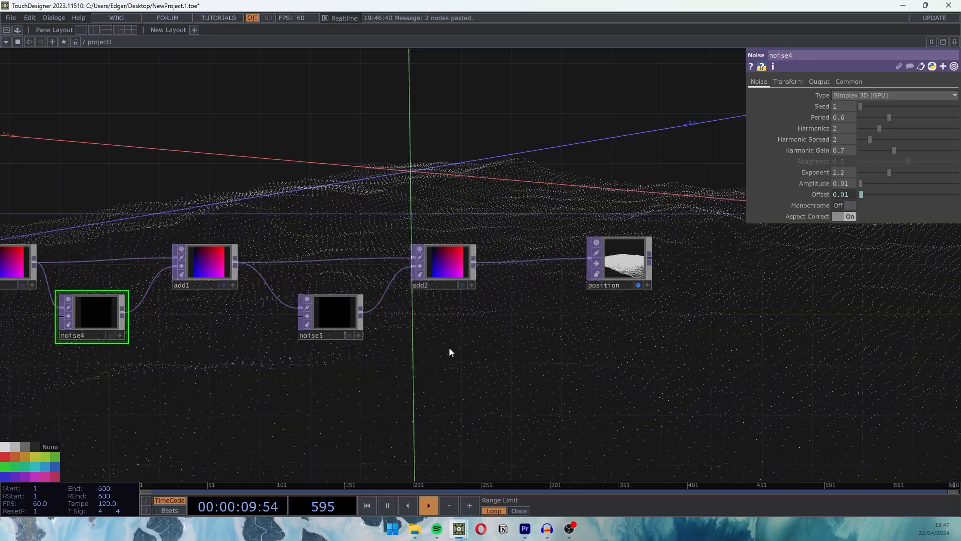
pyautogui.scroll(-5, 493, 357)
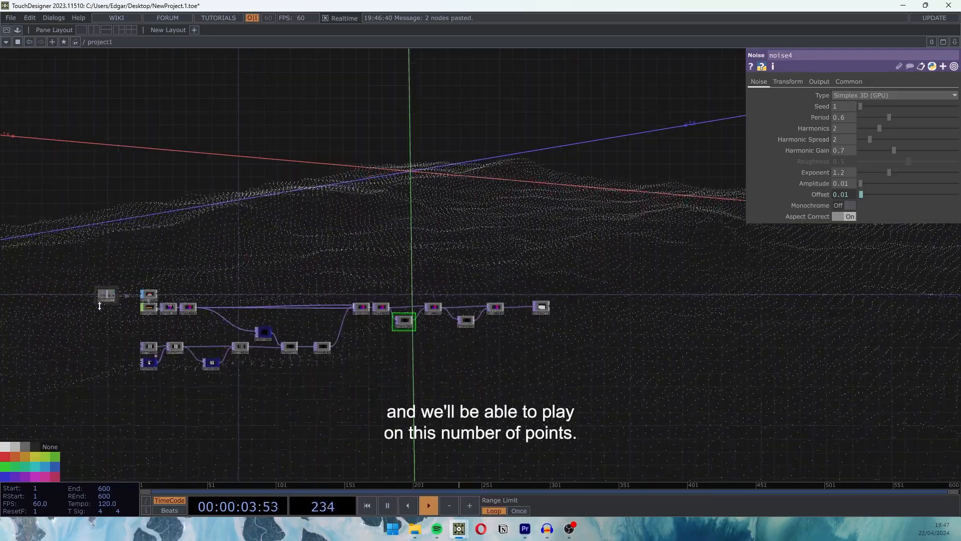
pyautogui.scroll(5, 99, 306)
pyautogui.click(130, 241)
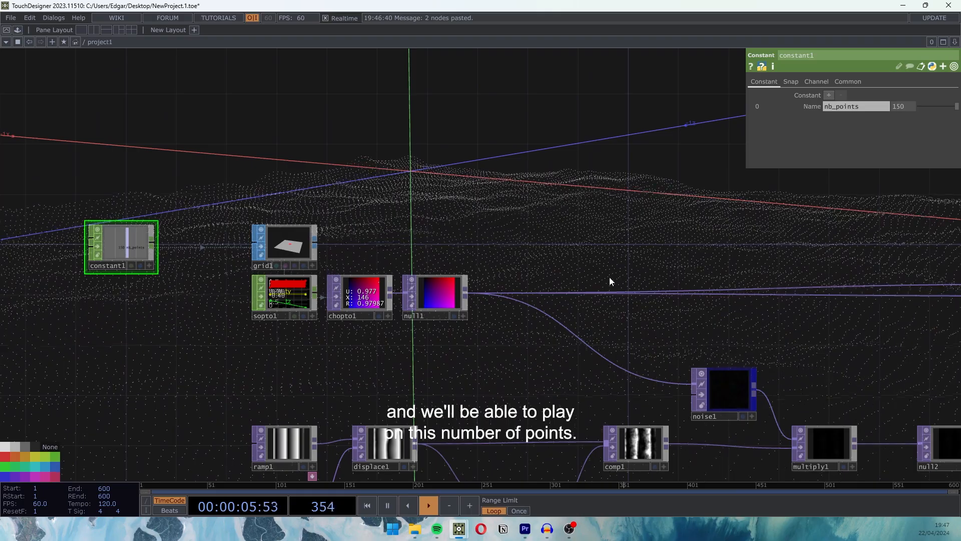
pyautogui.moveTo(610, 282); pyautogui.dragTo(204, 229)
pyautogui.moveTo(742, 360); pyautogui.dragTo(386, 365)
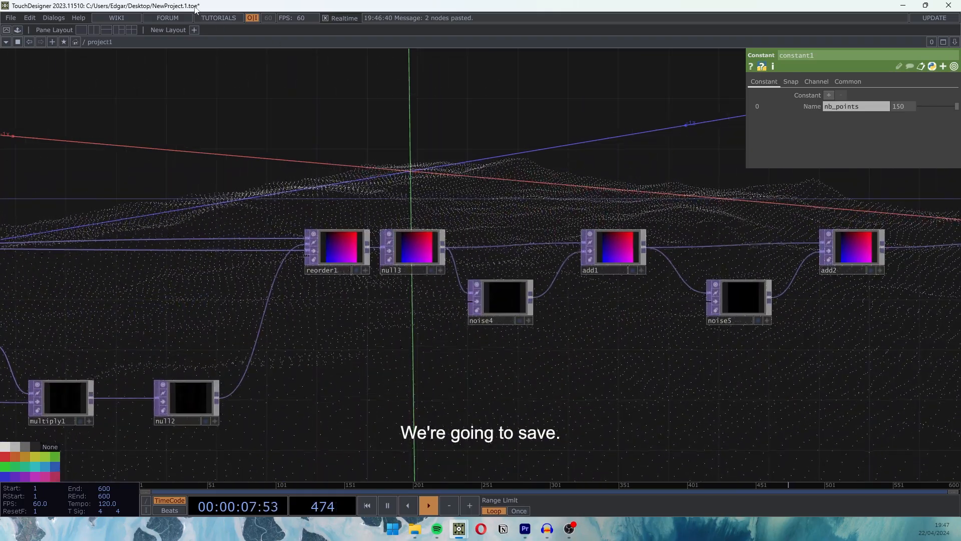
pyautogui.hotkey('ctrl', 'shift', 's')
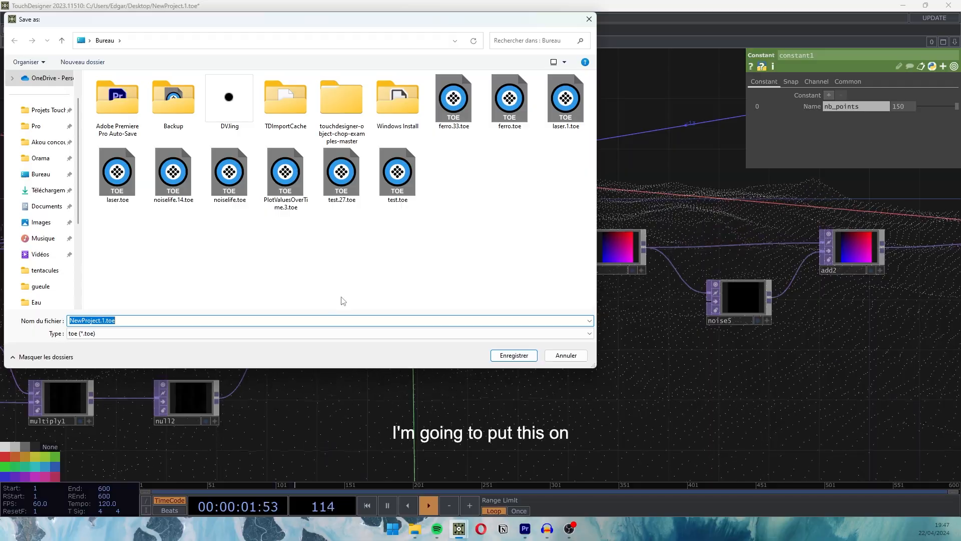
pyautogui.click(514, 355)
# - Set the nb_points value of constant1 to 400
pyautogui.hscroll(10, 616, 429)
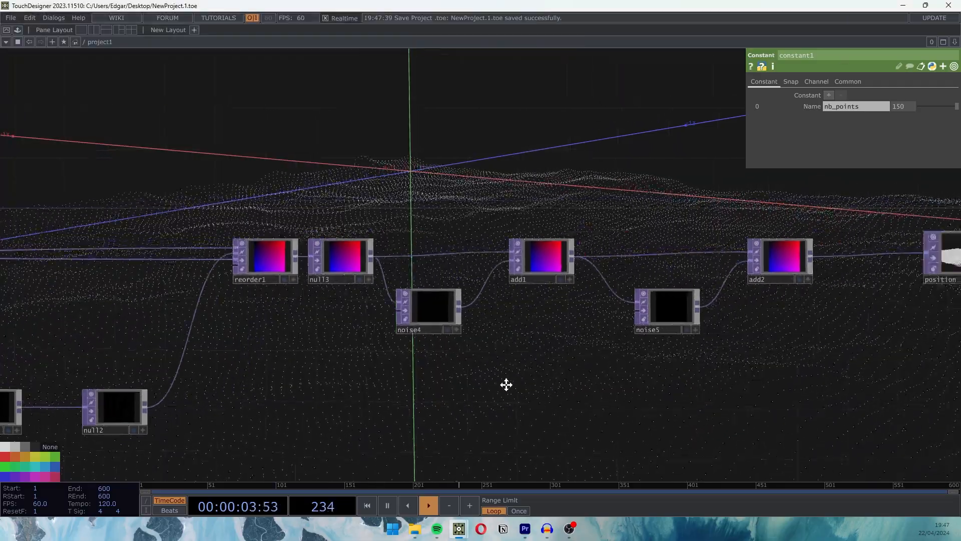
pyautogui.moveTo(899, 107)
pyautogui.mouseDown(button='middle')
pyautogui.moveTo(911, 96)
pyautogui.moveTo(901, 91)
pyautogui.moveTo(896, 105)
pyautogui.mouseUp(button='middle')
pyautogui.moveTo(538, 350); pyautogui.dragTo(528, 368)
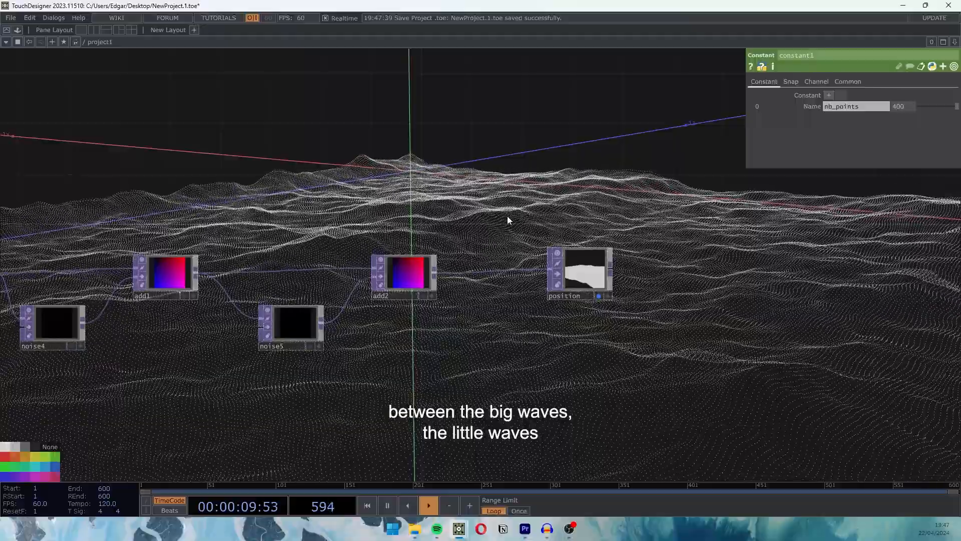
# - Animate the noise4 node along X by setting its X translate to the expression absTime.seconds*.2
pyautogui.moveTo(176, 393); pyautogui.dragTo(384, 393)
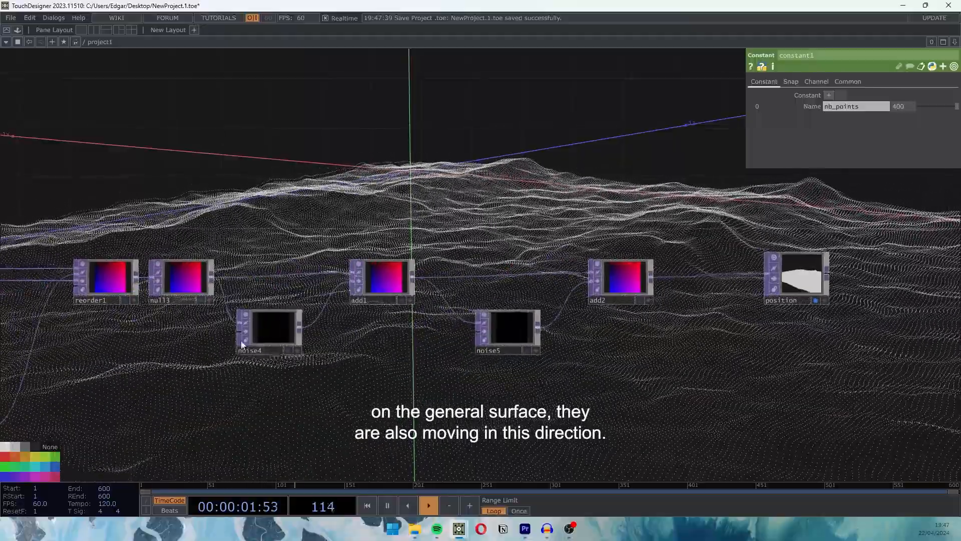
pyautogui.scroll(3, 275, 317)
pyautogui.click(322, 333)
pyautogui.click(784, 81)
pyautogui.moveTo(471, 373); pyautogui.dragTo(192, 426)
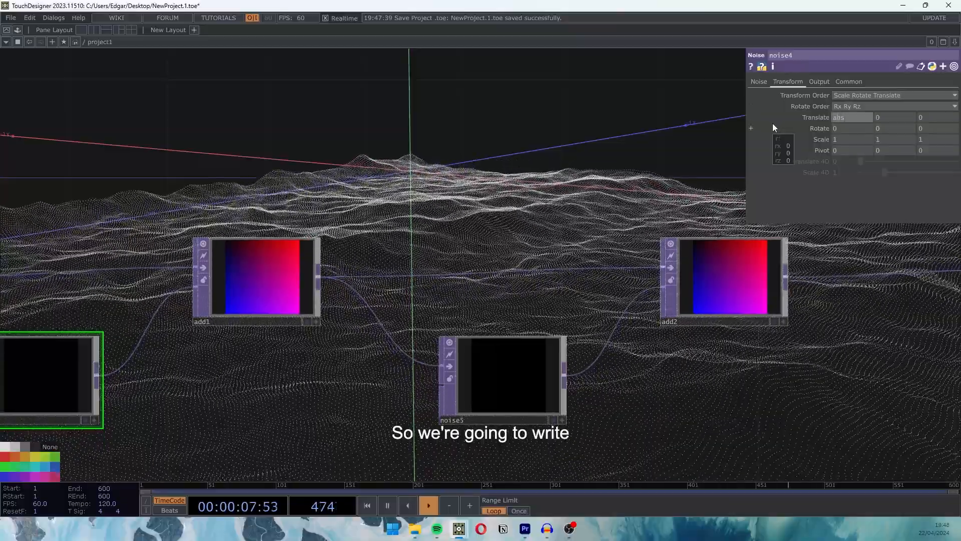
pyautogui.write('absTime.s')
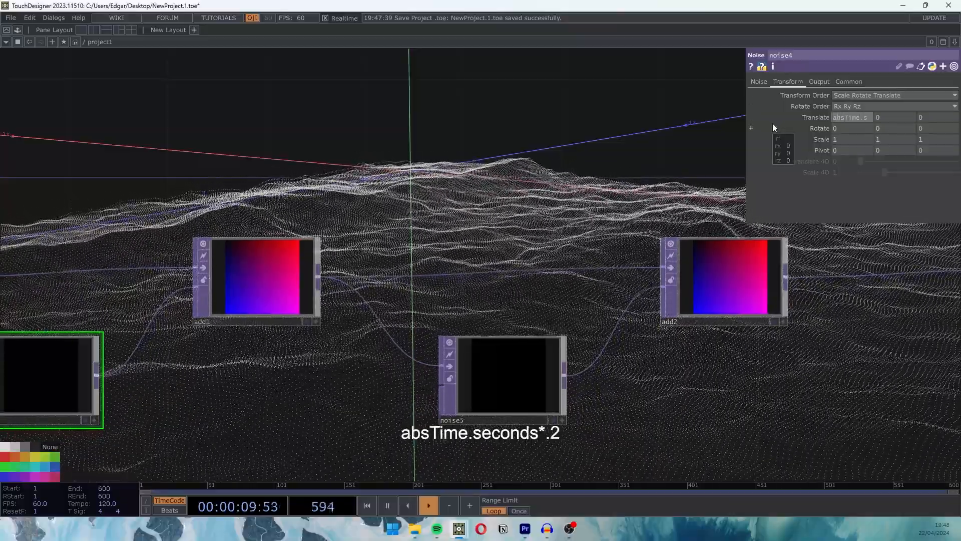
pyautogui.write('econds*.2')
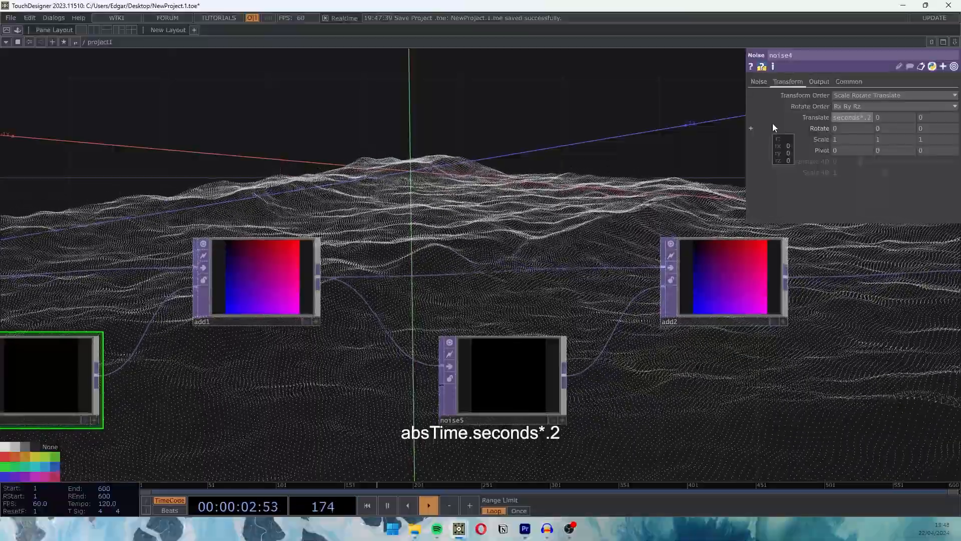
pyautogui.press('Return')
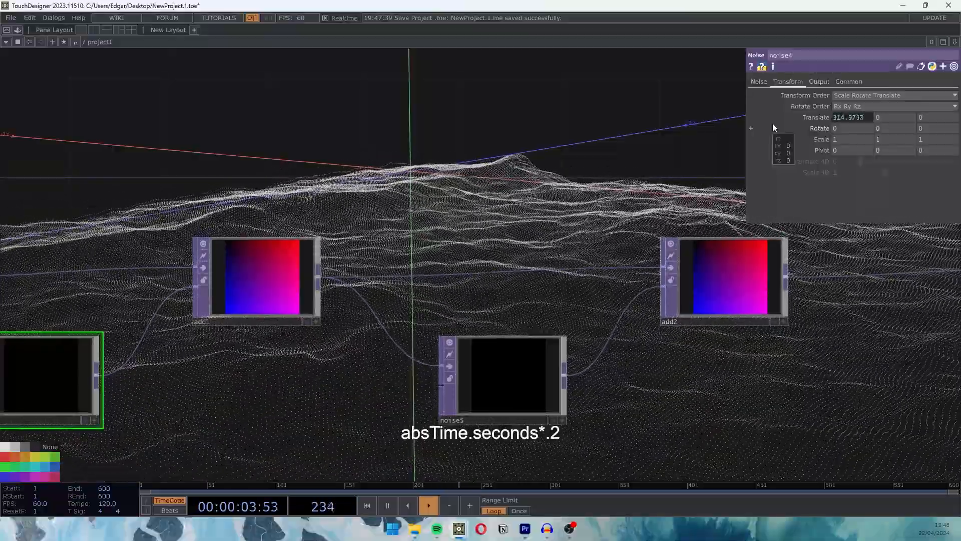
pyautogui.click(812, 120)
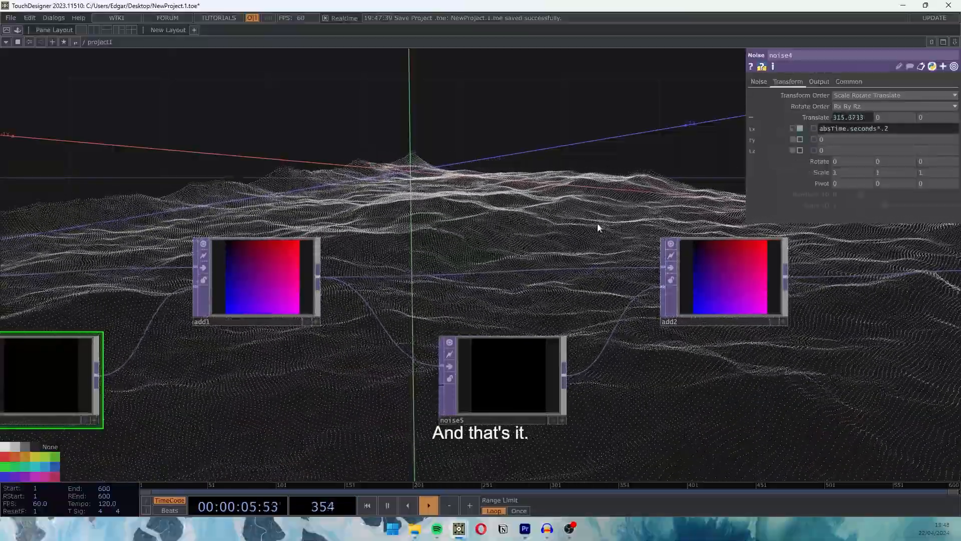
# - Activate the position node's viewer and orbit the point surface to examine the waves from another angle
pyautogui.moveTo(576, 354); pyautogui.dragTo(223, 348)
pyautogui.scroll(-2, 223, 348)
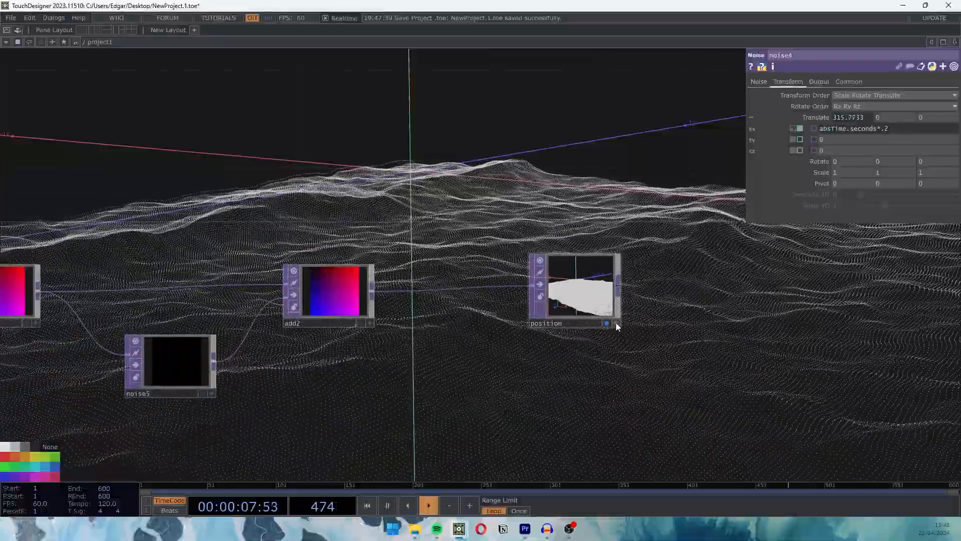
pyautogui.click(615, 323)
pyautogui.moveTo(589, 301)
pyautogui.mouseDown()
pyautogui.moveTo(597, 293)
pyautogui.moveTo(576, 285)
pyautogui.moveTo(590, 294)
pyautogui.mouseUp()
# - Copy noise4's X translate expression to its Z translate and change it to absTime.seconds*.1
pyautogui.moveTo(597, 386); pyautogui.dragTo(960, 353)
pyautogui.moveTo(631, 407); pyautogui.dragTo(661, 404)
pyautogui.hotkey('ctrl', 'c')
pyautogui.click(883, 129)
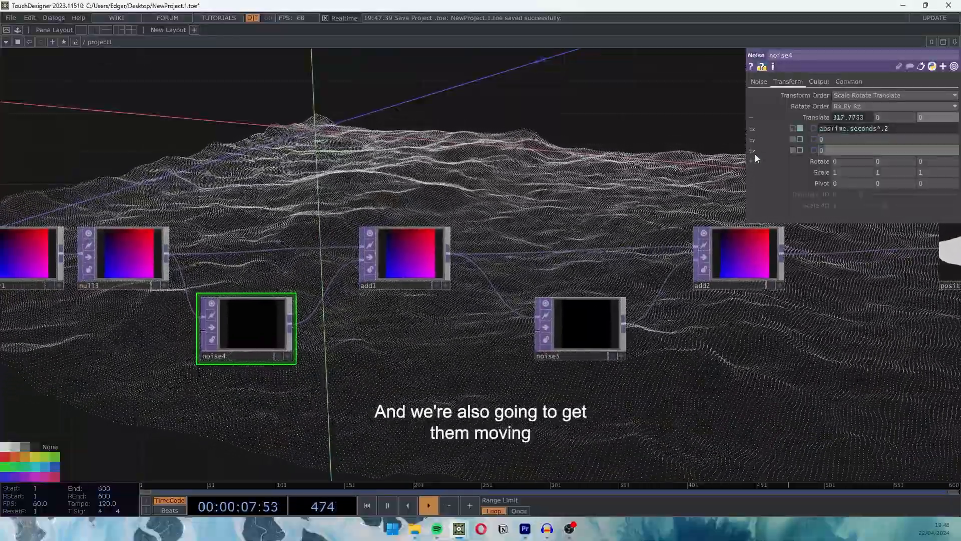
pyautogui.click(913, 149)
pyautogui.hotkey('ctrl', 'v')
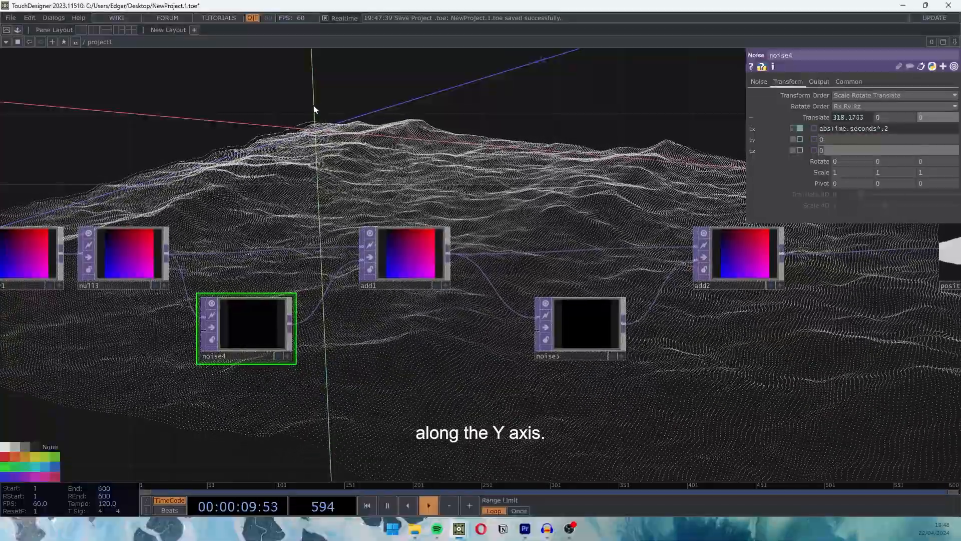
pyautogui.press('BackSpace')
pyautogui.press('BackSpace')
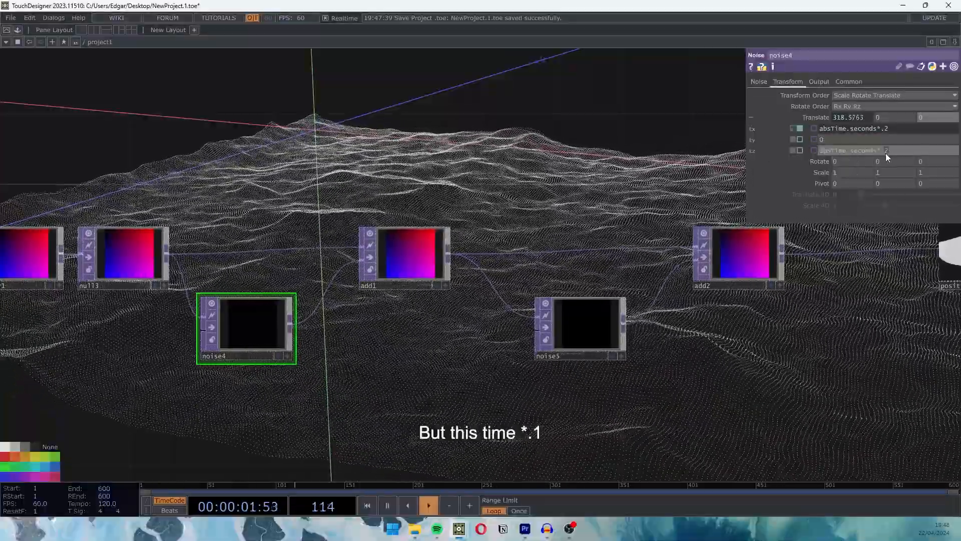
pyautogui.write('.1')
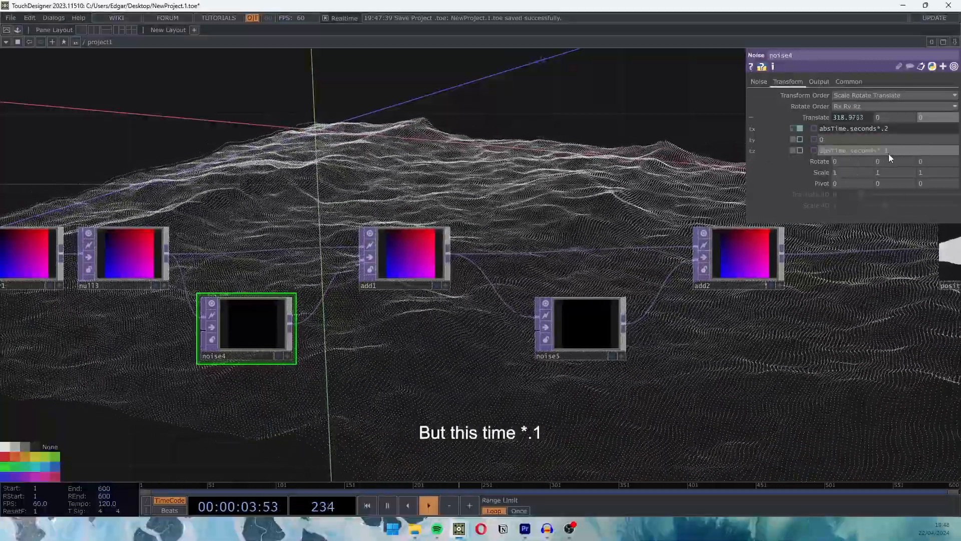
pyautogui.press('Return')
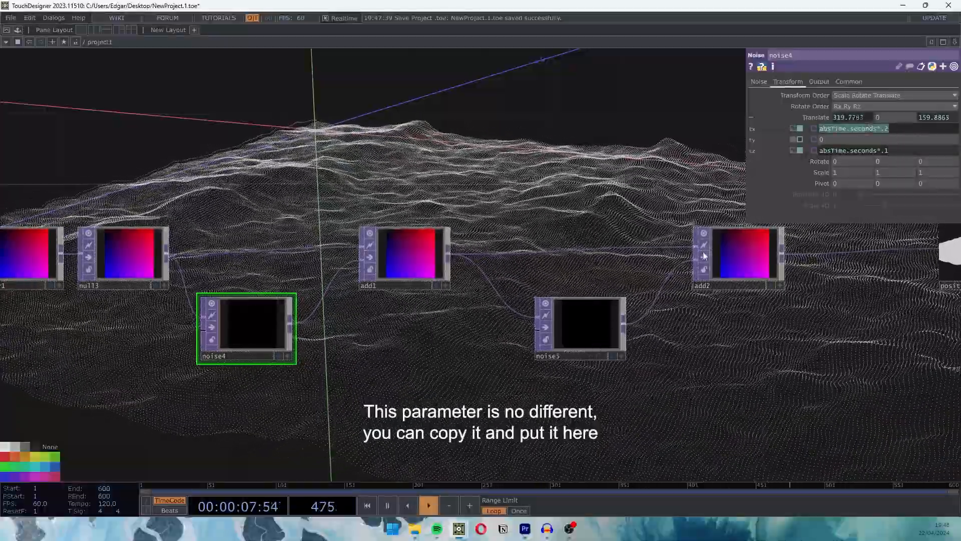
# - Set the Z translate of the noise5 node to the expression absTime.seconds*.2
pyautogui.click(588, 326)
pyautogui.click(788, 82)
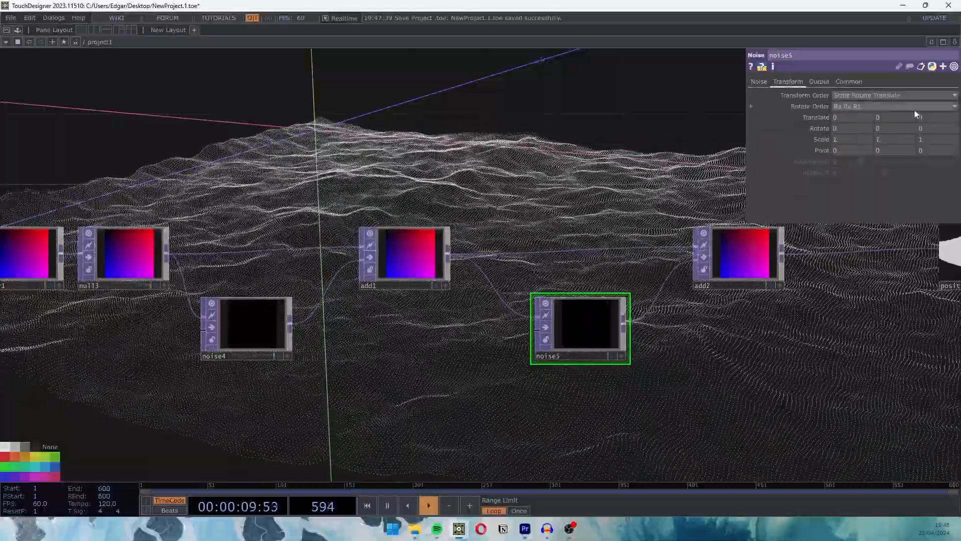
pyautogui.write('absTime.seconds')
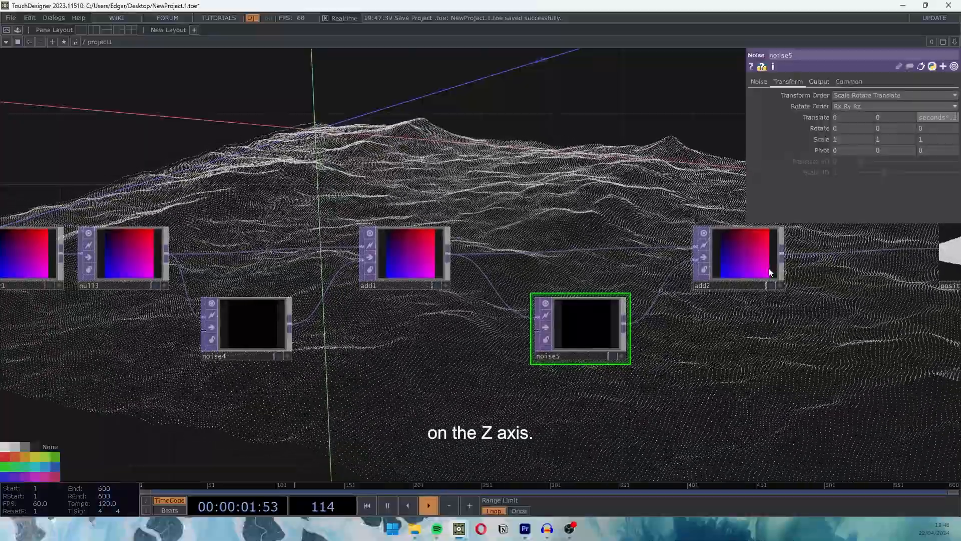
pyautogui.press('Return')
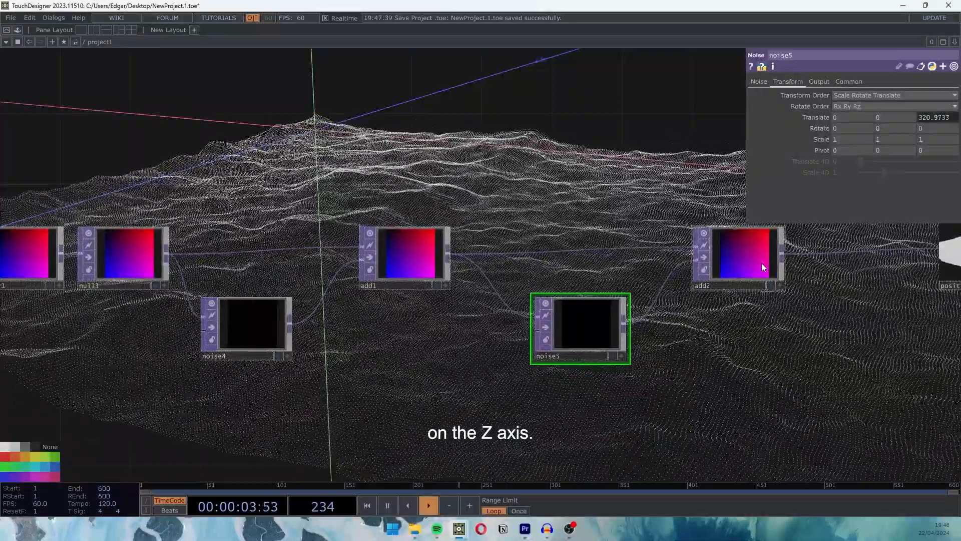
# - Bypass the noise4 node and try an amplitude of 0.004 on noise5 to examine the small waves alone
pyautogui.click(214, 327)
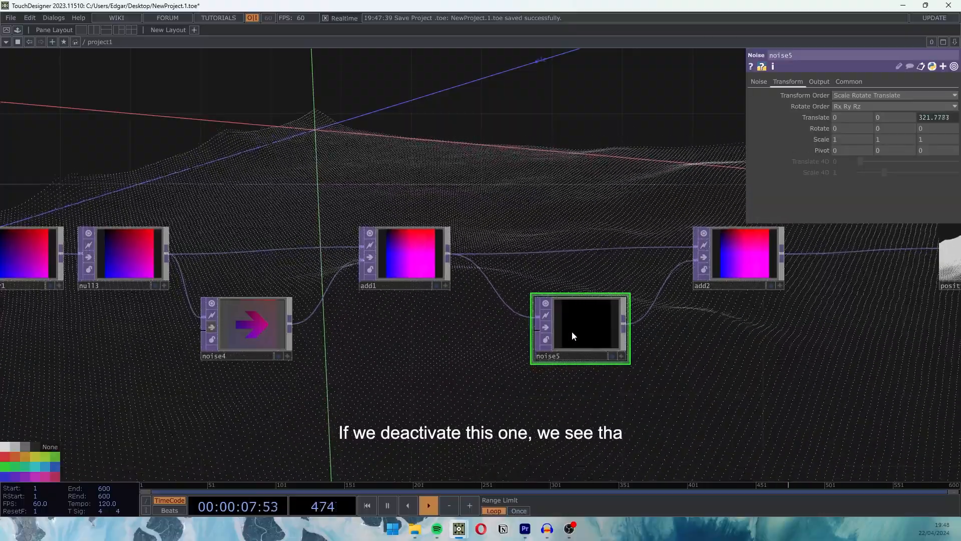
pyautogui.click(759, 81)
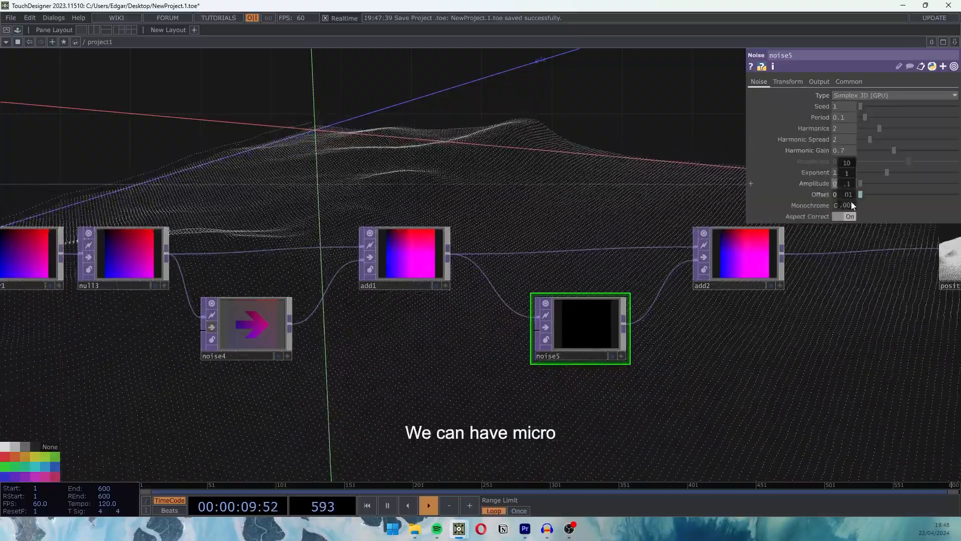
pyautogui.moveTo(847, 172); pyautogui.dragTo(856, 172, button='middle')
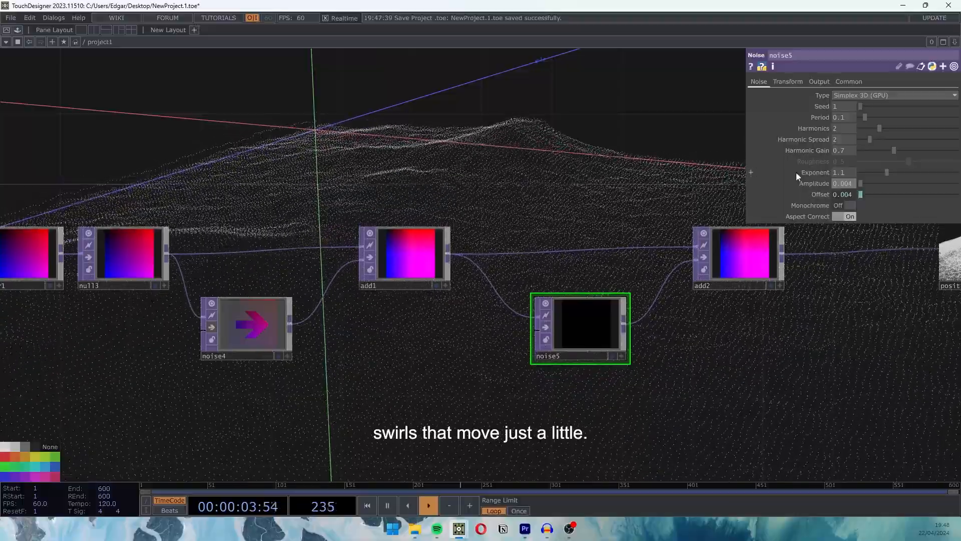
# - Undo the noise5 amplitude change and the bypass of noise4
pyautogui.hotkey('ctrl', 'z')
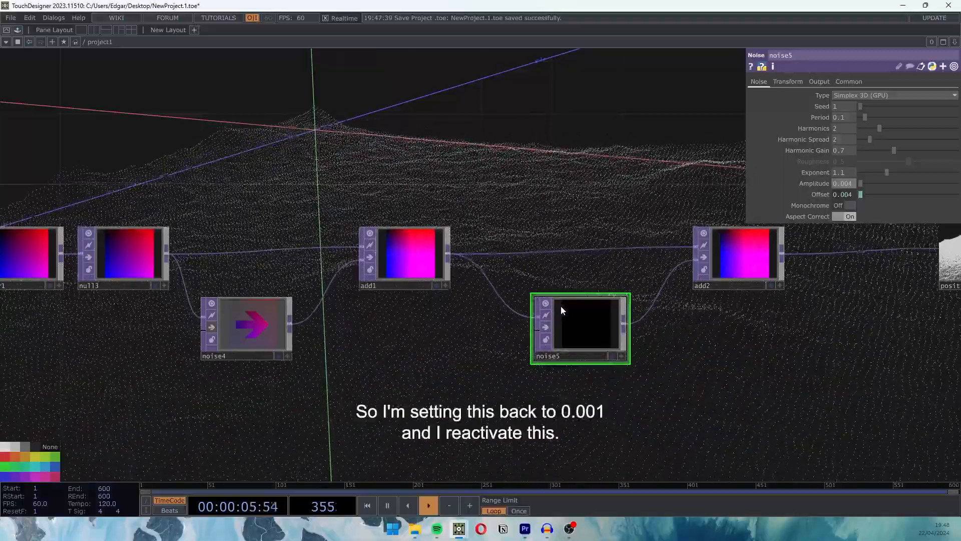
pyautogui.hotkey('ctrl', 'z')
pyautogui.hotkey('ctrl', 'z')
pyautogui.hotkey('ctrl', 'z')
pyautogui.hotkey('ctrl', 'z')
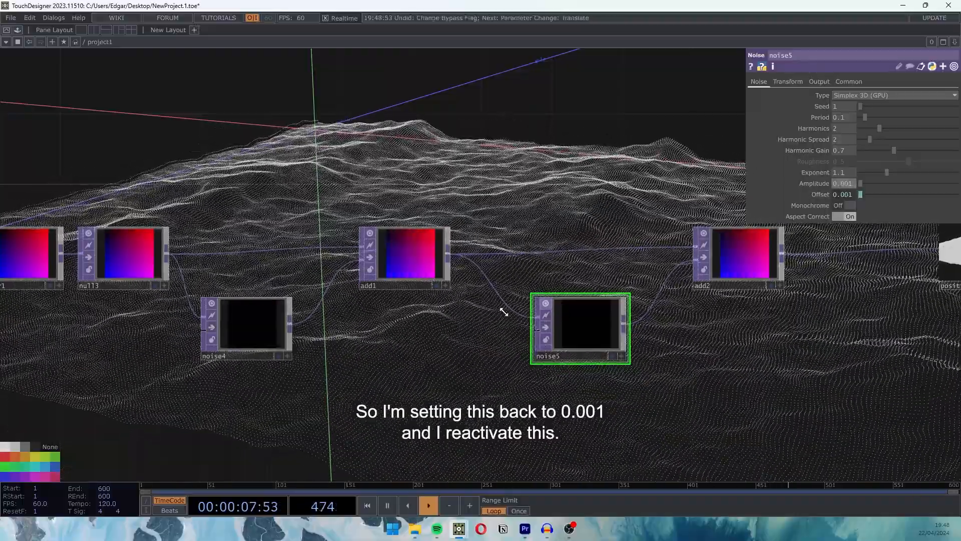
# - Switch the position node's viewer from the 3D point display back to the flat colour image
pyautogui.click(251, 326)
pyautogui.moveTo(704, 361); pyautogui.dragTo(474, 415)
pyautogui.moveTo(671, 391); pyautogui.dragTo(488, 382)
pyautogui.scroll(4, 649, 320)
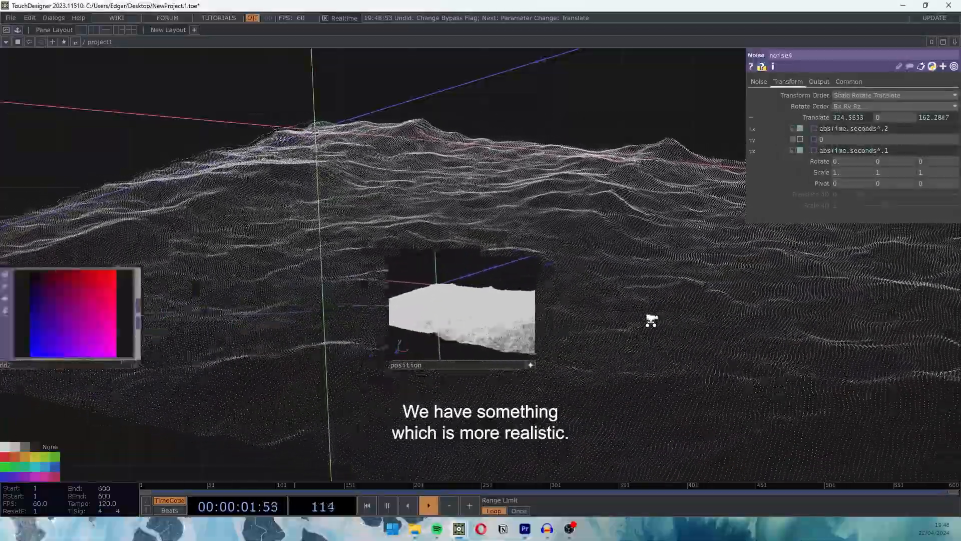
pyautogui.scroll(2, 504, 388)
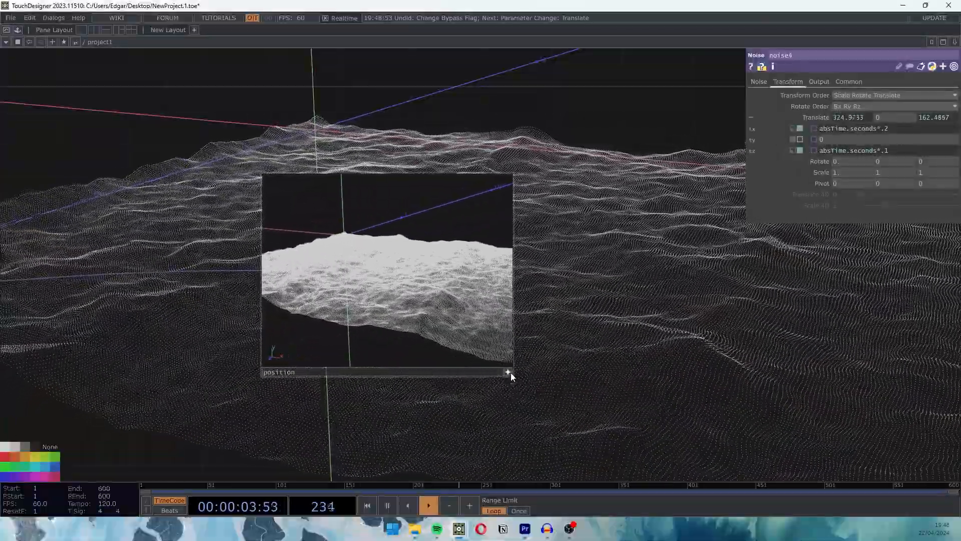
pyautogui.click(511, 373)
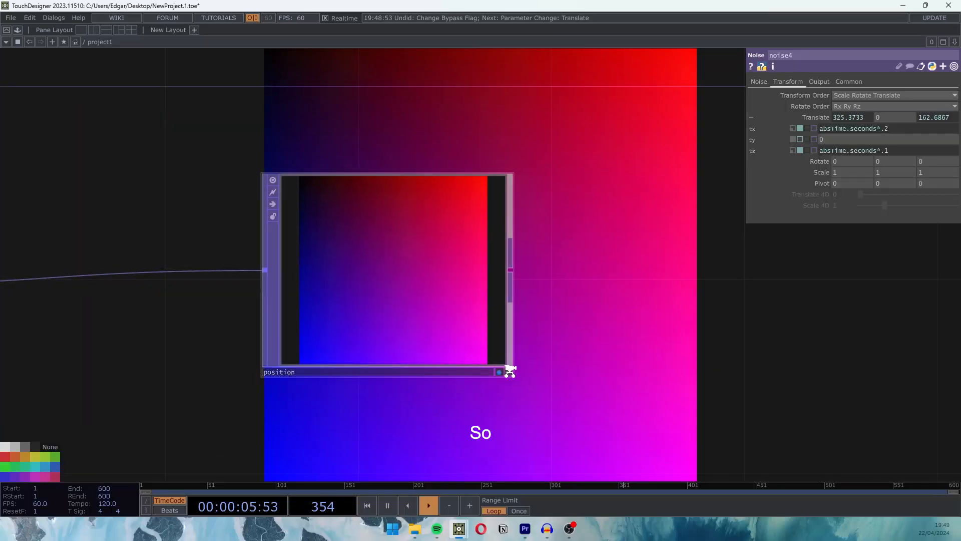
# - Reduce the nb_points value of the constant1 node to 100
pyautogui.scroll(-5, 507, 368)
pyautogui.scroll(6, 232, 345)
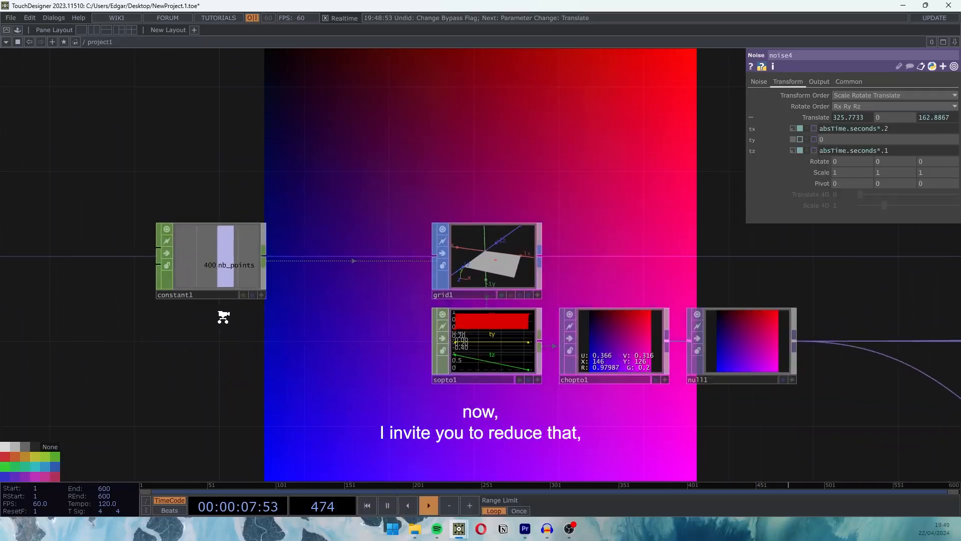
pyautogui.click(210, 228)
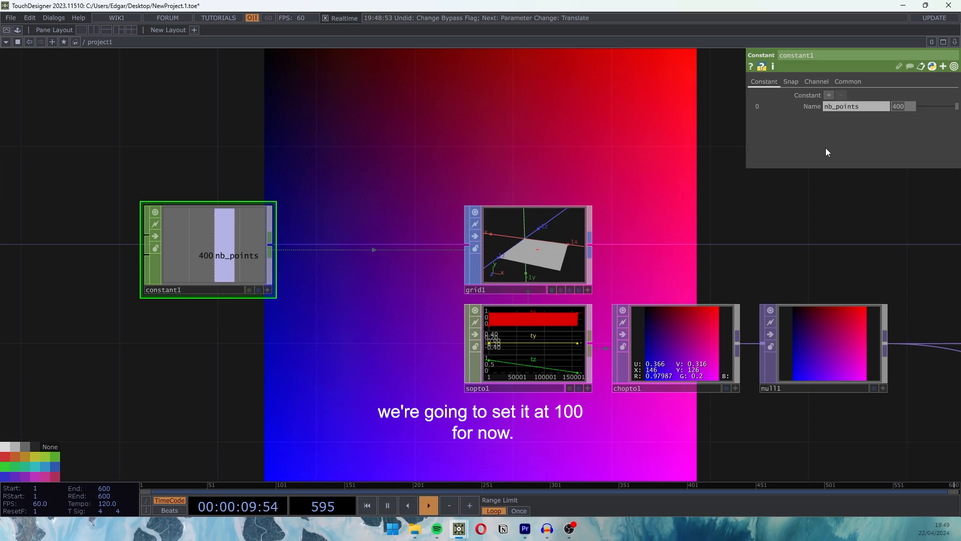
pyautogui.write('100')
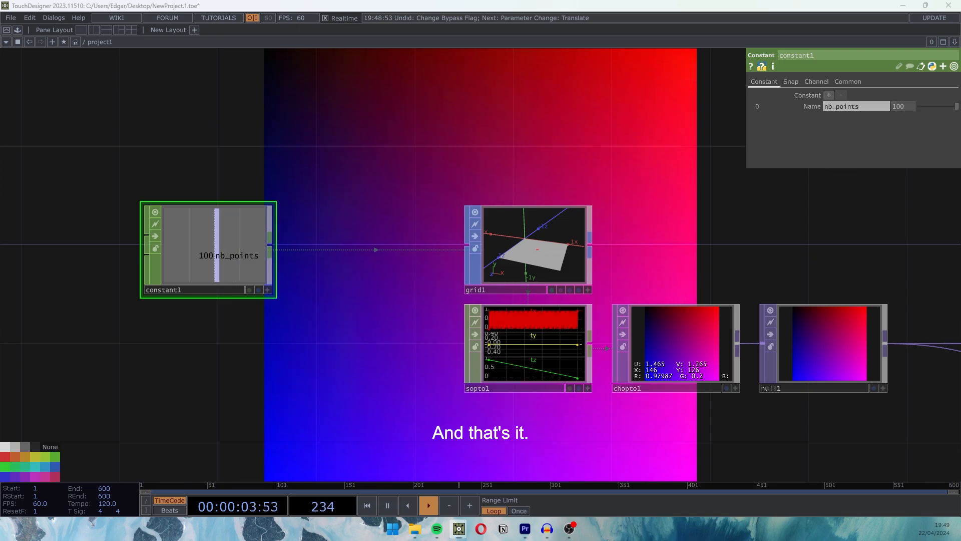
# - Convert the position image to channels with a TOP to CHOP placed above that node, and save the project
pyautogui.scroll(-8, 765, 435)
pyautogui.moveTo(717, 300); pyautogui.dragTo(142, 305)
pyautogui.moveTo(855, 420); pyautogui.dragTo(679, 406)
pyautogui.moveTo(679, 407); pyautogui.dragTo(560, 376, button='middle')
pyautogui.scroll(4, 406, 291)
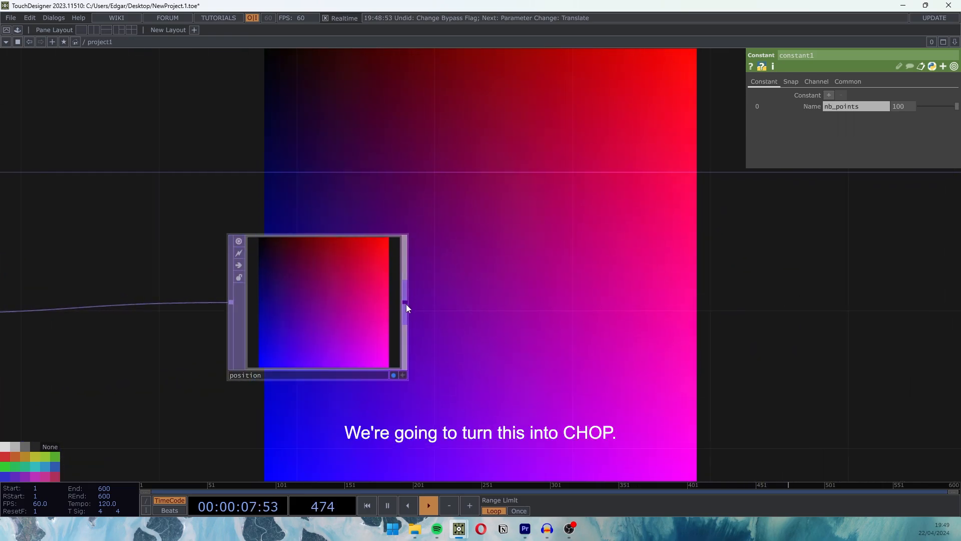
pyautogui.rightClick(406, 305)
pyautogui.click(296, 175)
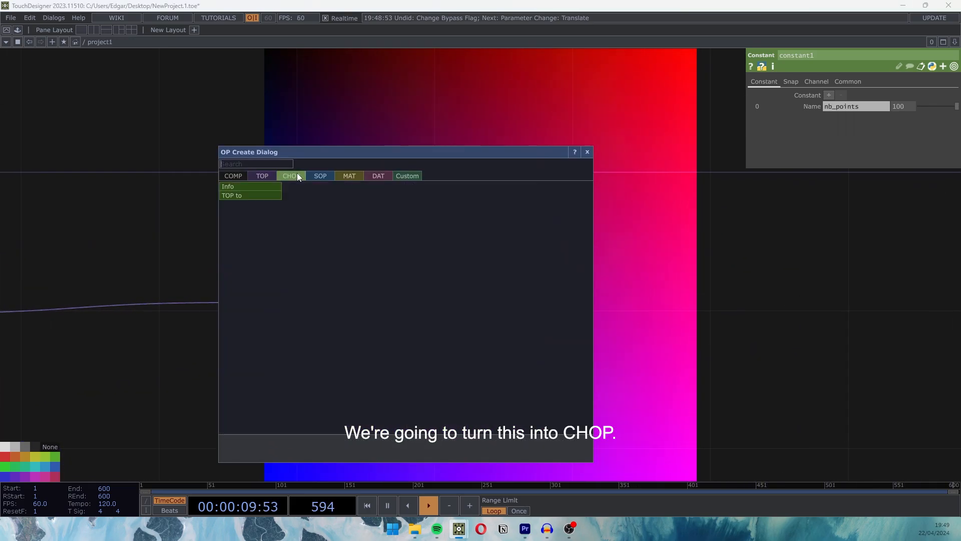
pyautogui.click(255, 194)
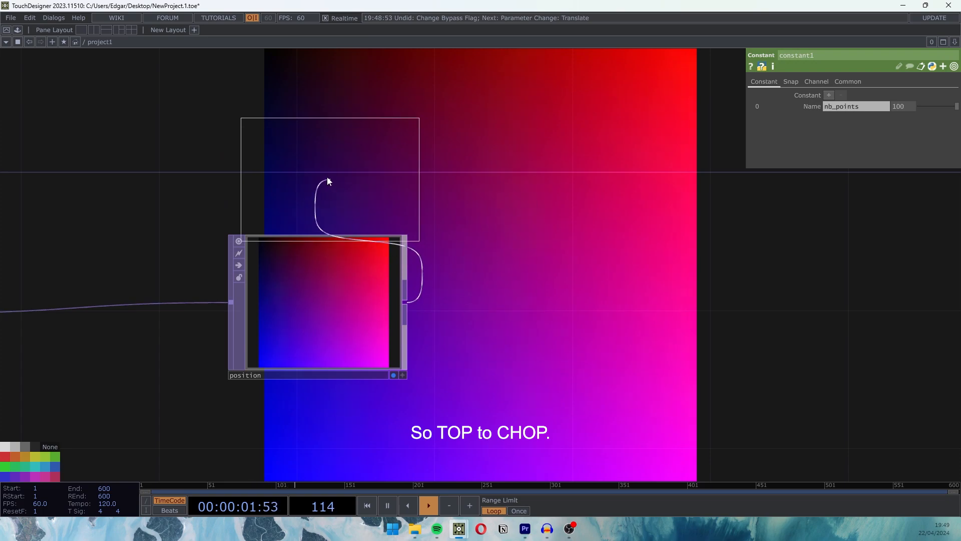
pyautogui.click(322, 152)
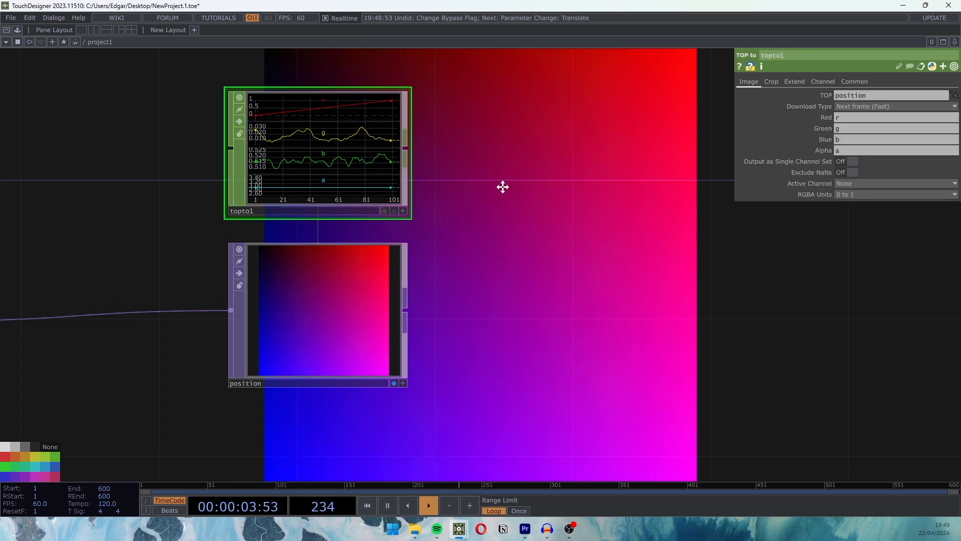
pyautogui.moveTo(499, 150); pyautogui.dragTo(523, 214)
pyautogui.hotkey('ctrl', 's')
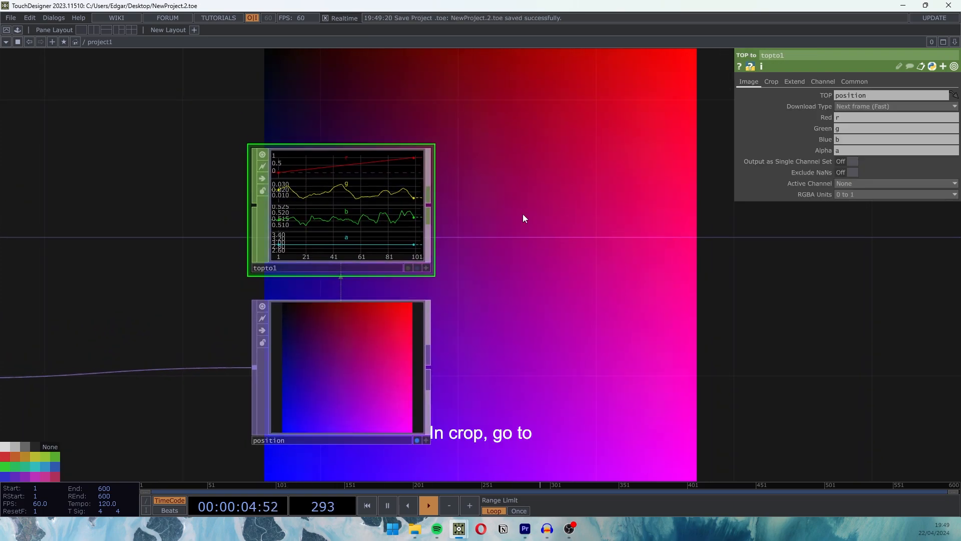
# - Set the crop of the topto1 node to Full Image
pyautogui.click(770, 82)
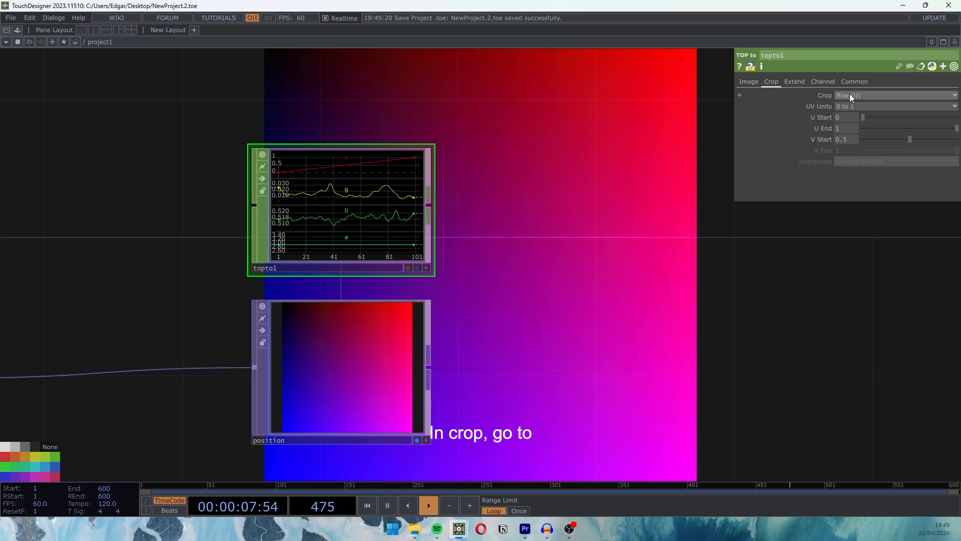
pyautogui.click(849, 95)
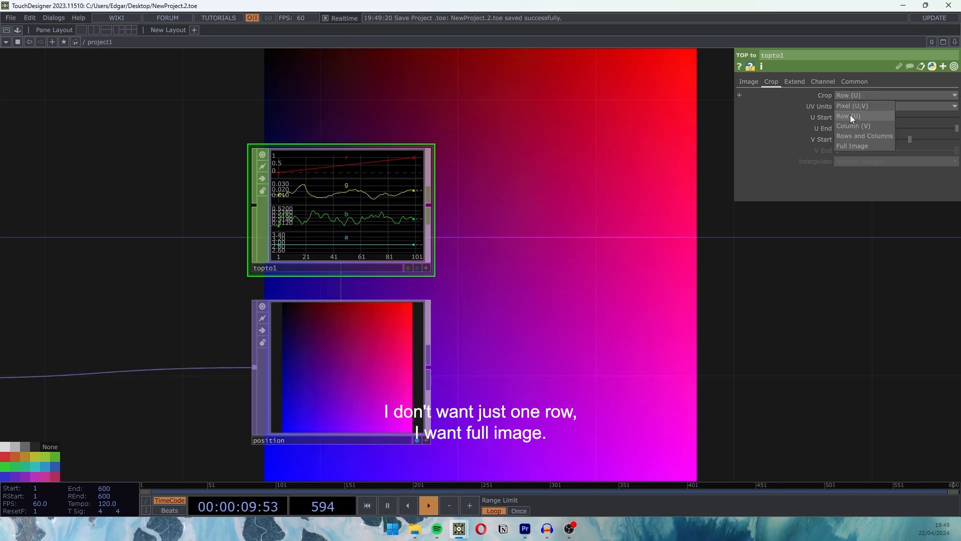
pyautogui.click(853, 146)
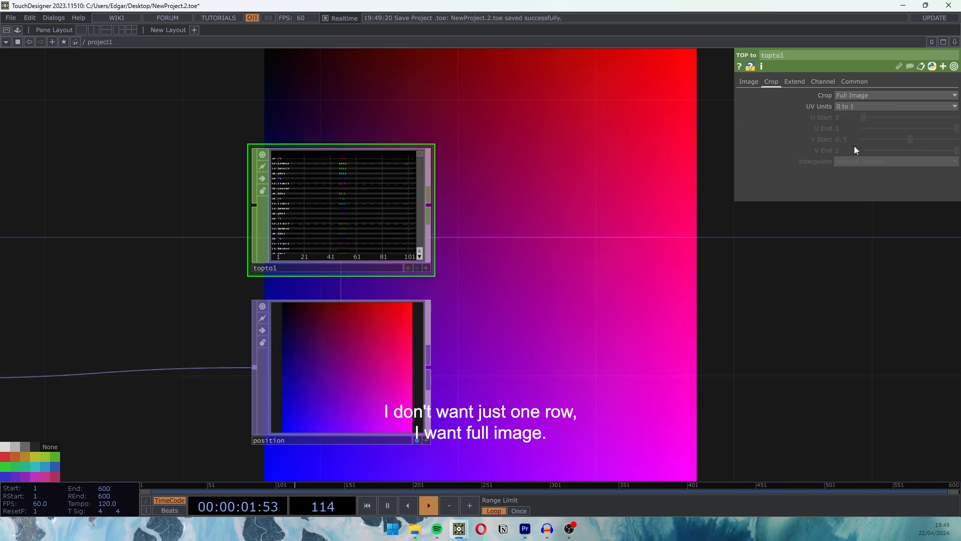
# - Examine the red, green, blue and alpha channels in topto1 and compare them with the position image
pyautogui.scroll(2, 368, 214)
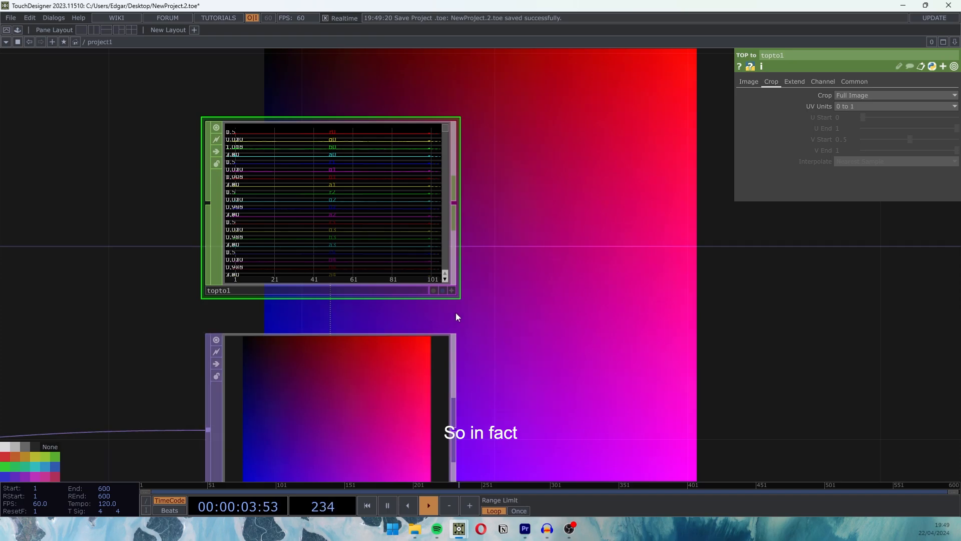
pyautogui.scroll(2, 376, 99)
pyautogui.scroll(1, 377, 98)
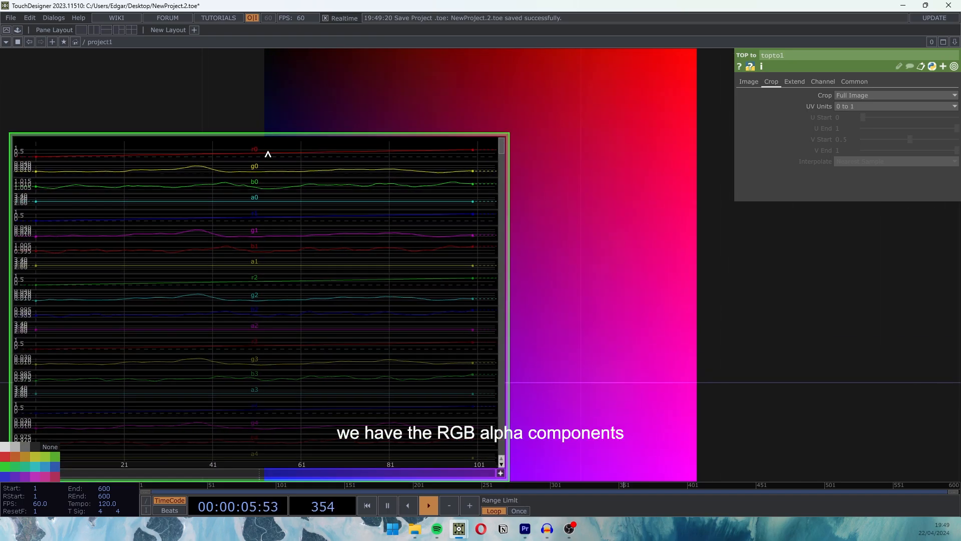
pyautogui.scroll(-3, 607, 265)
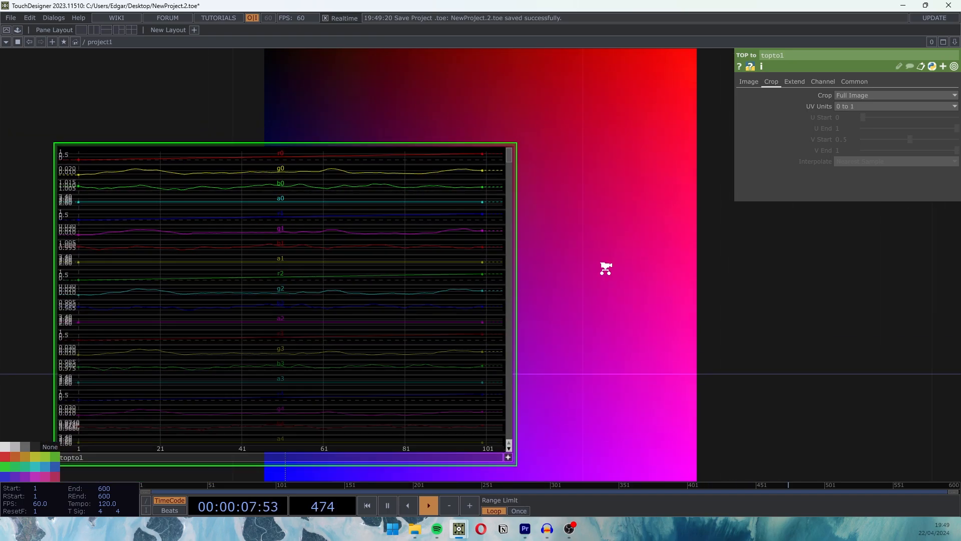
pyautogui.moveTo(541, 194)
pyautogui.mouseDown()
pyautogui.moveTo(539, 350)
pyautogui.moveTo(539, 185)
pyautogui.mouseUp()
pyautogui.moveTo(590, 319); pyautogui.dragTo(588, 184)
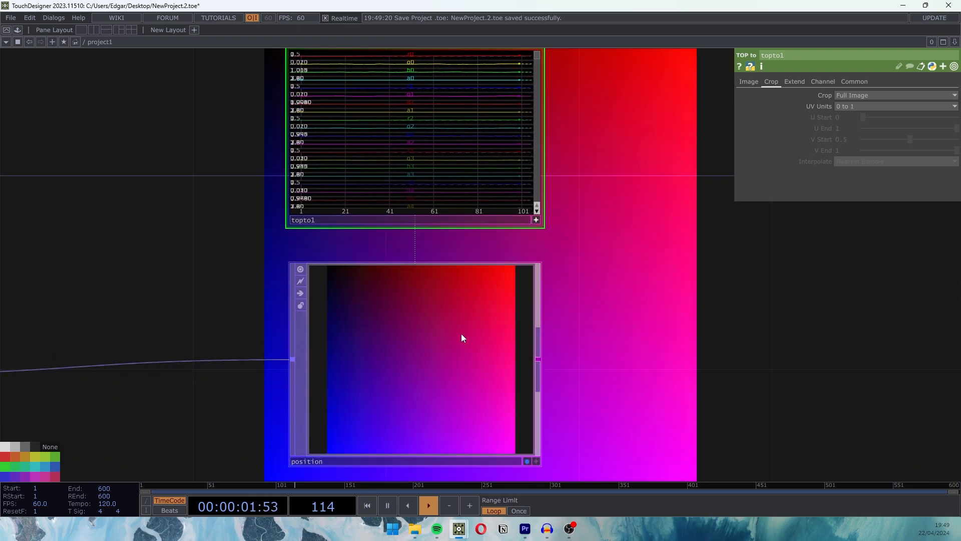
pyautogui.middleClick(456, 359)
pyautogui.moveTo(618, 221); pyautogui.dragTo(611, 250)
pyautogui.moveTo(598, 216); pyautogui.dragTo(500, 266)
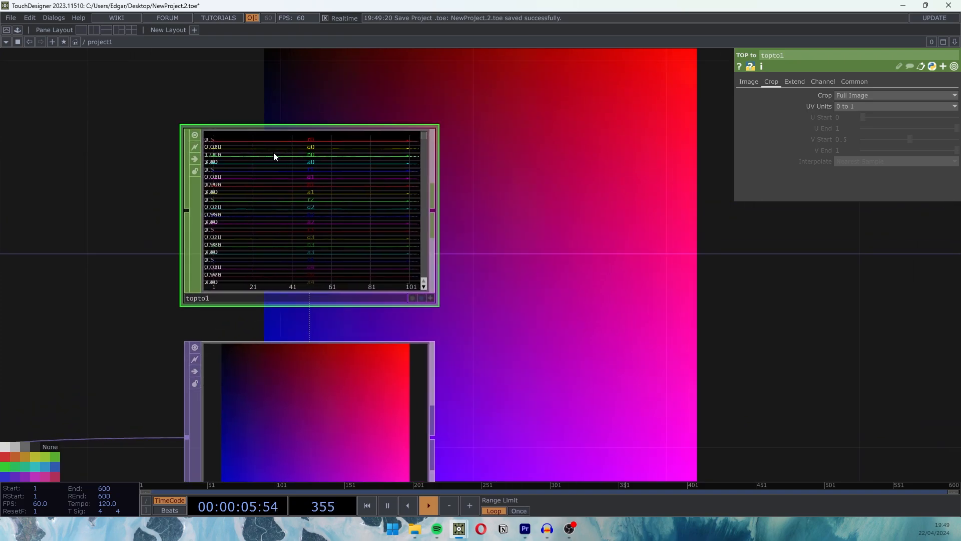
# - Add a Shuffle CHOP after topto1 with its method set to Sequence Channels by Name
pyautogui.rightClick(435, 206)
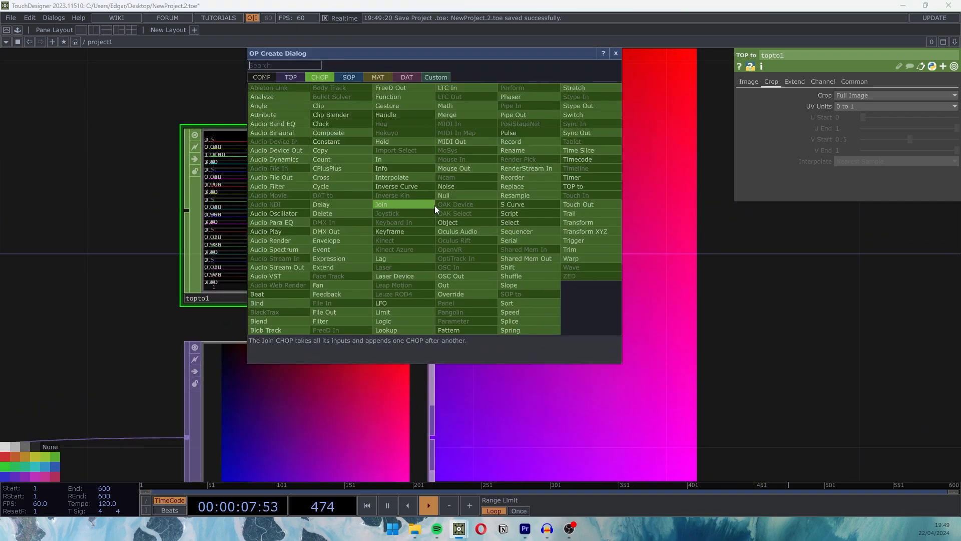
pyautogui.click(541, 267)
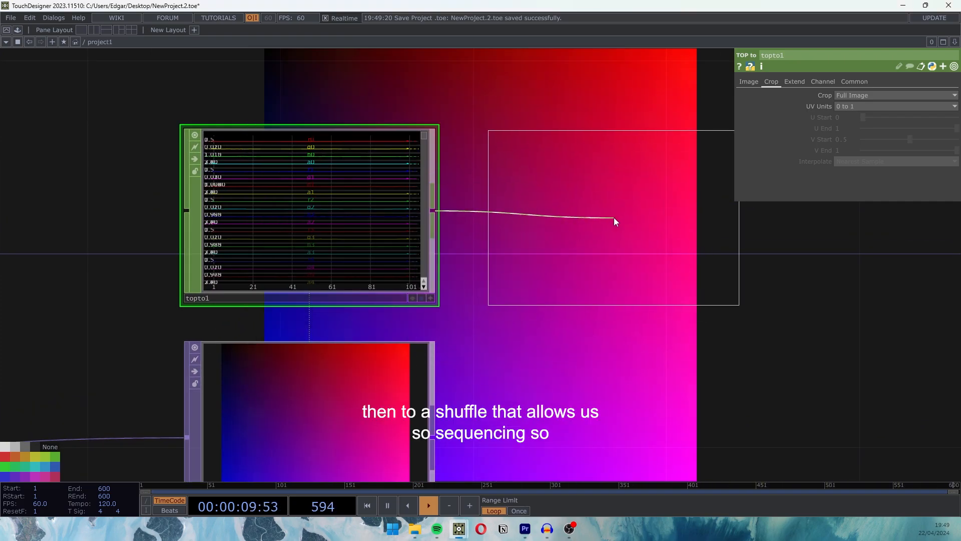
pyautogui.click(614, 222)
pyautogui.moveTo(615, 222); pyautogui.dragTo(485, 233)
pyautogui.click(872, 95)
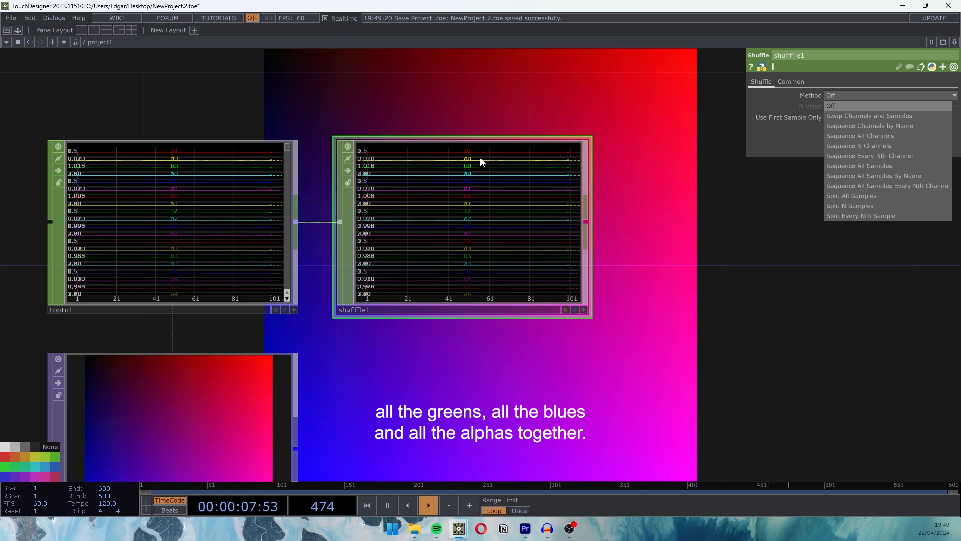
pyautogui.click(851, 126)
pyautogui.moveTo(692, 263); pyautogui.dragTo(583, 286)
pyautogui.scroll(-3, 466, 266)
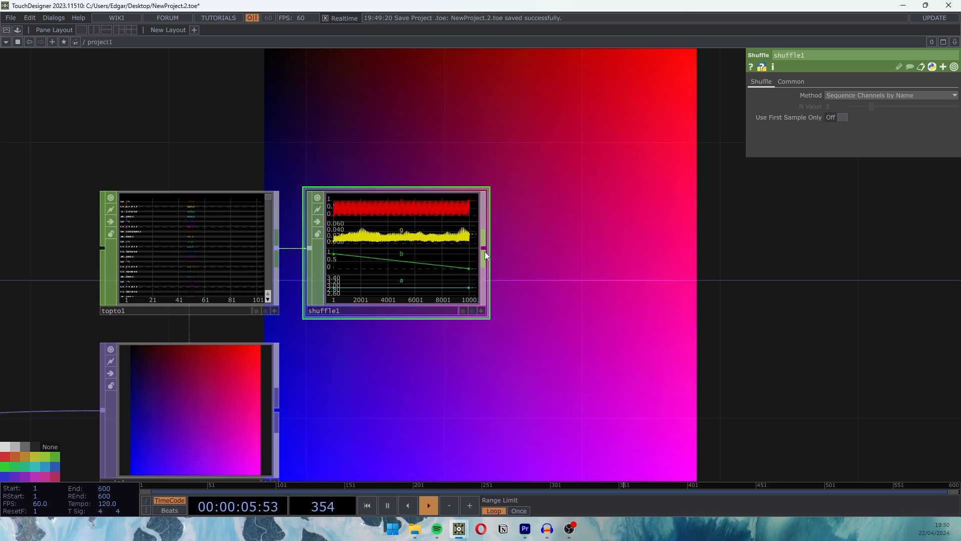
# - Convert the shuffle1 channels to geometry with a CHOP to SOP placed above that node
pyautogui.rightClick(483, 254)
pyautogui.click(406, 124)
pyautogui.click(344, 135)
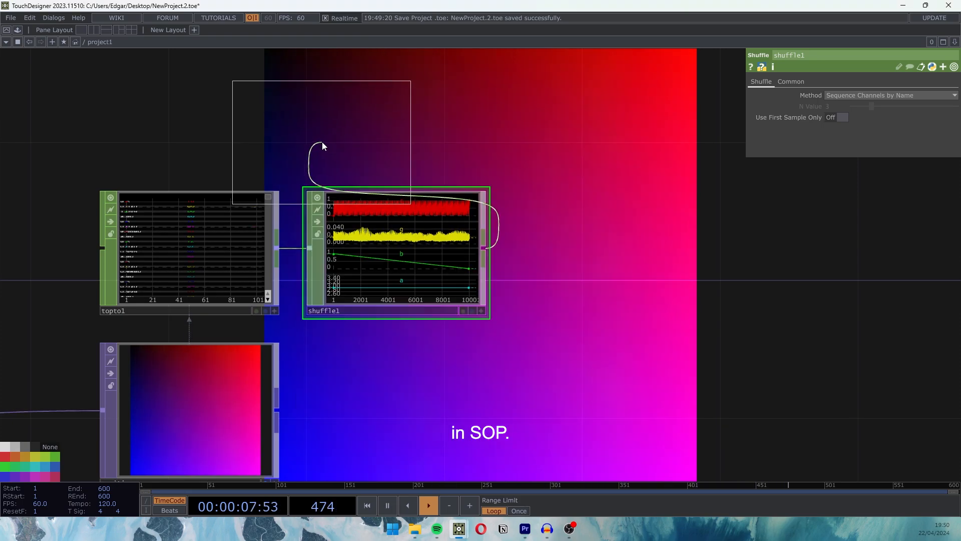
pyautogui.click(401, 106)
pyautogui.moveTo(544, 155); pyautogui.dragTo(543, 275)
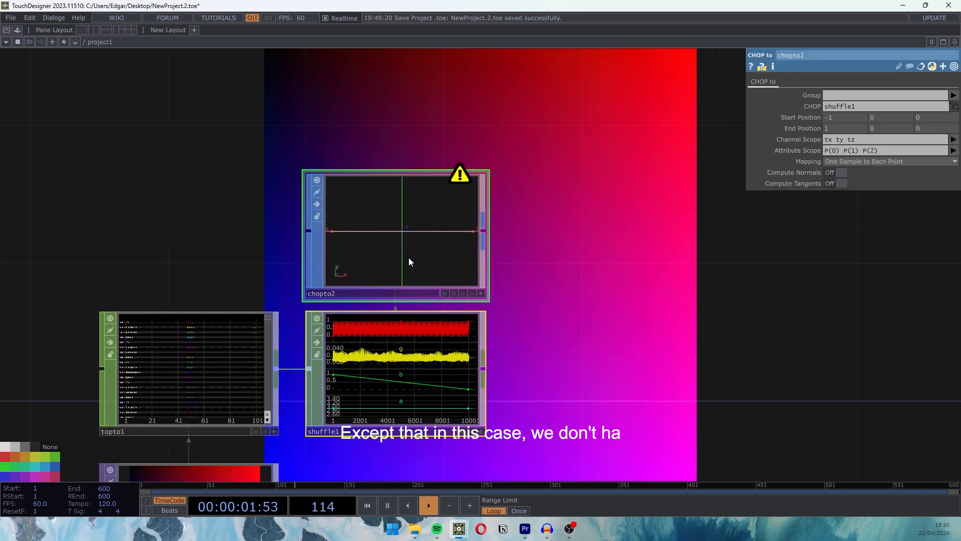
# - Set the Channel Scope of the chopto2 node to r g b
pyautogui.scroll(2, 408, 258)
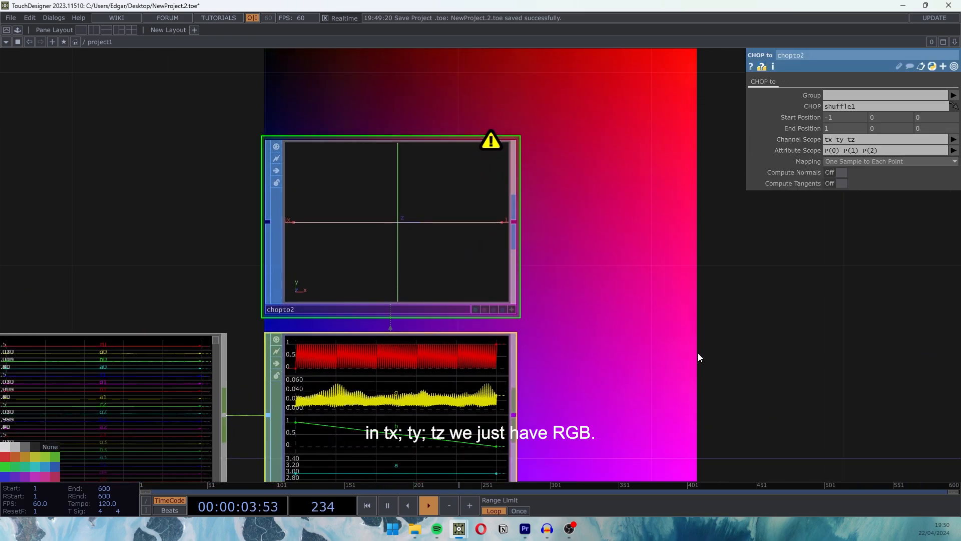
pyautogui.moveTo(699, 354); pyautogui.dragTo(700, 310)
pyautogui.scroll(2, 555, 404)
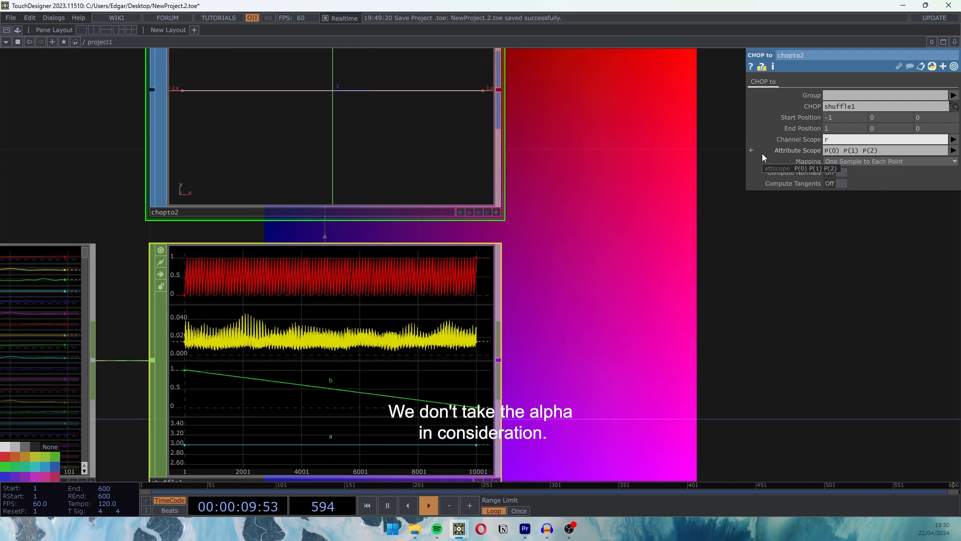
pyautogui.write('r g b')
pyautogui.press('Return')
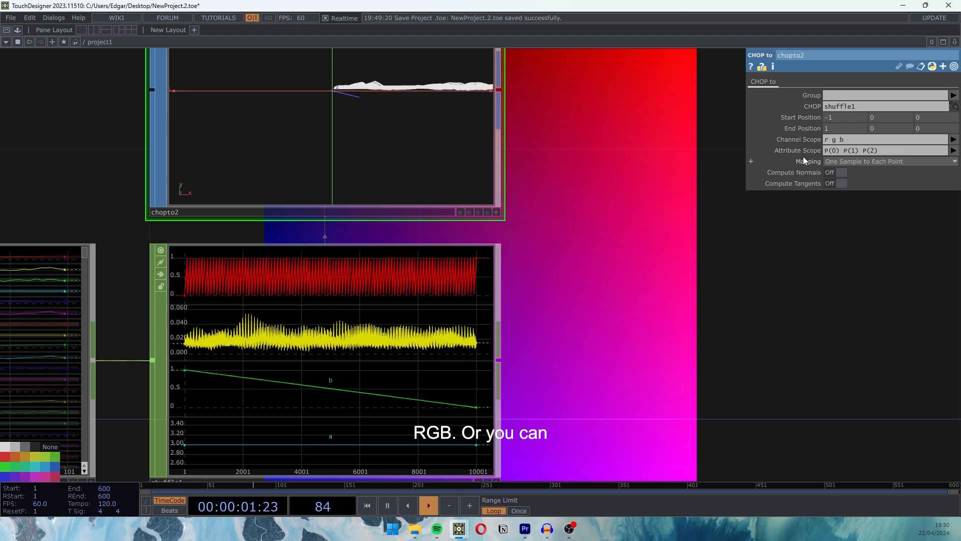
pyautogui.click(896, 139)
pyautogui.press('BackSpace')
pyautogui.click(953, 139)
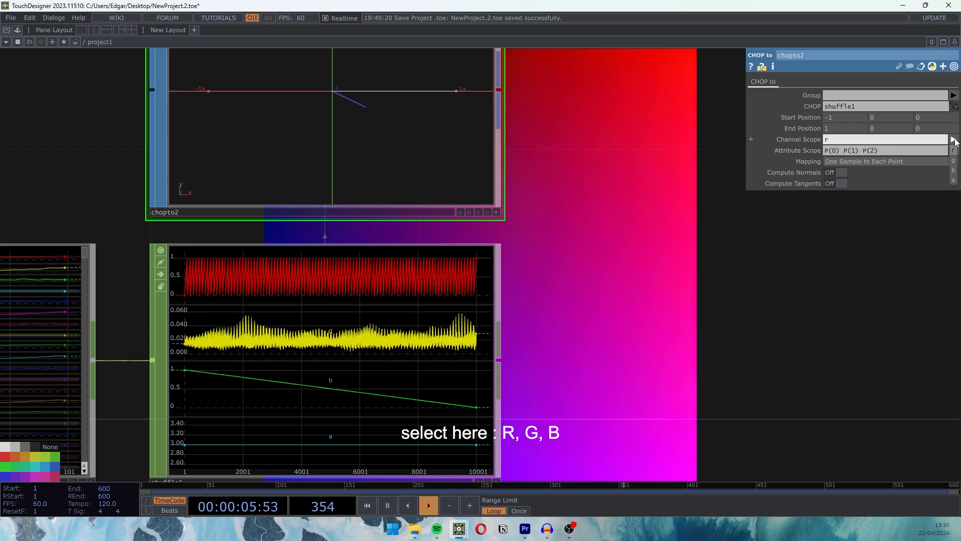
pyautogui.click(954, 171)
pyautogui.scroll(-3, 615, 232)
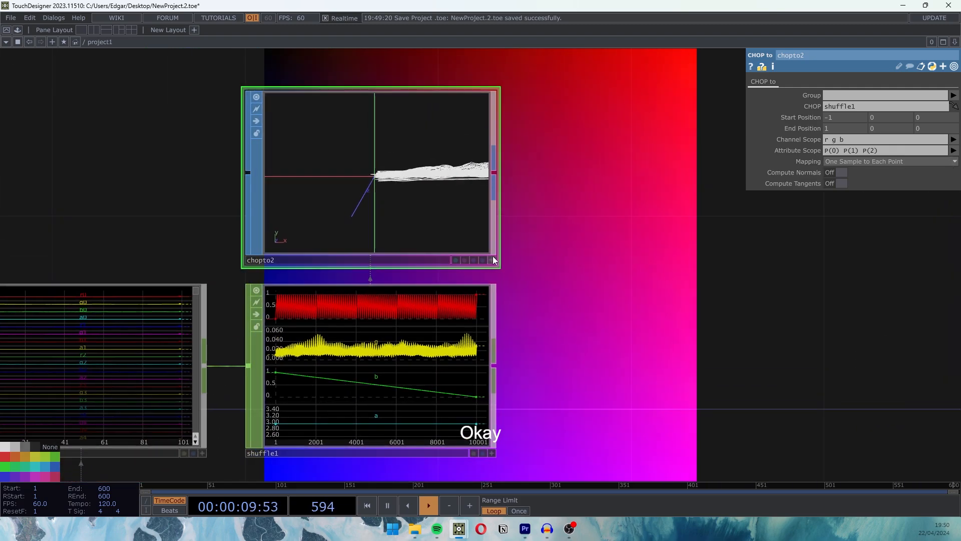
# - Examine the water surface in chopto2's viewer from several angles, including the lines connecting its rows of points
pyautogui.rightClick(391, 171)
pyautogui.click(417, 142)
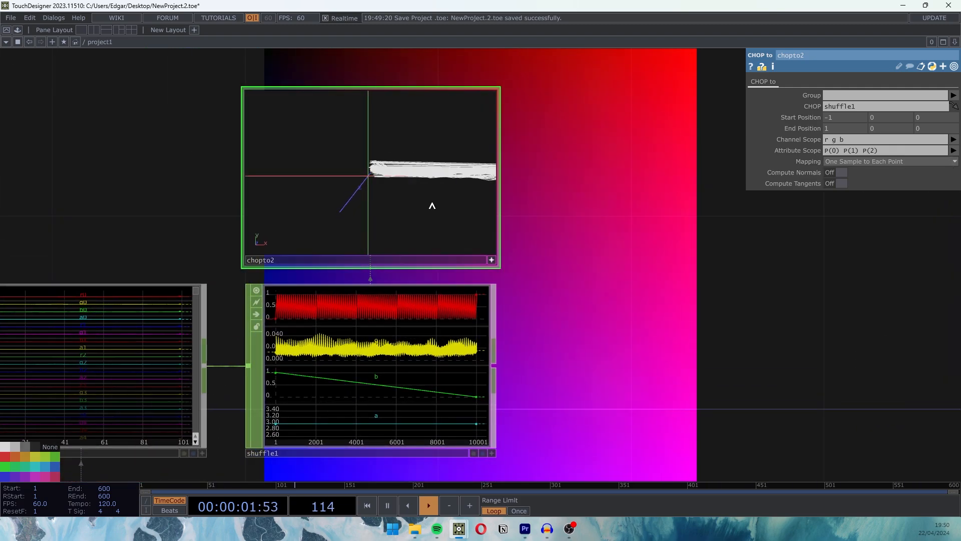
pyautogui.moveTo(369, 197); pyautogui.dragTo(424, 216)
pyautogui.scroll(3, 563, 251)
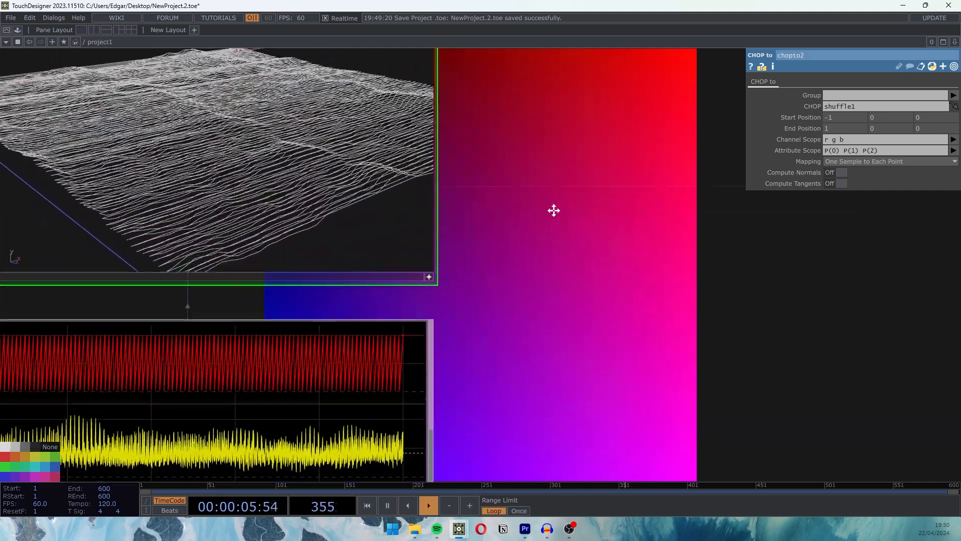
pyautogui.moveTo(552, 206); pyautogui.dragTo(742, 339)
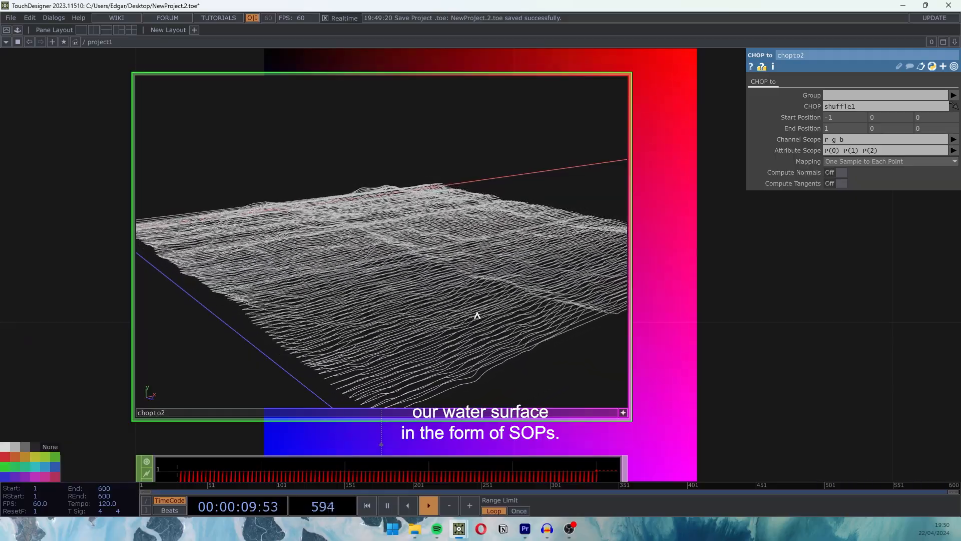
pyautogui.moveTo(472, 328); pyautogui.dragTo(470, 326)
pyautogui.moveTo(356, 354); pyautogui.dragTo(347, 350)
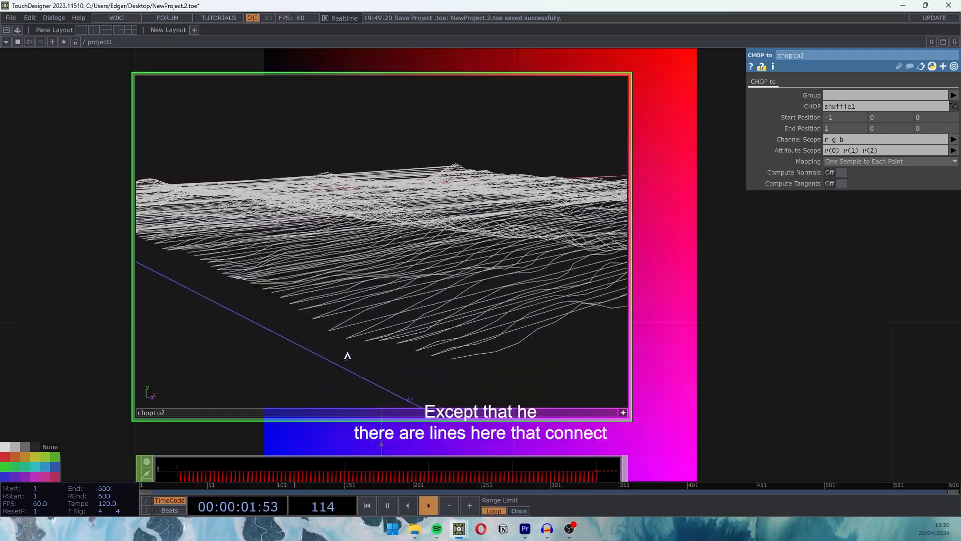
pyautogui.moveTo(469, 298); pyautogui.dragTo(397, 316)
pyautogui.moveTo(563, 286); pyautogui.dragTo(487, 260)
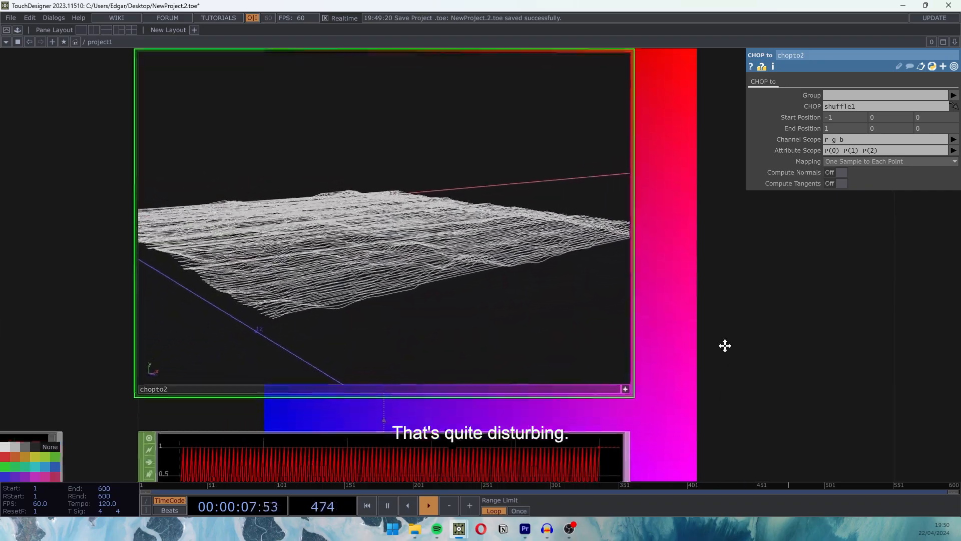
# - Save the project
pyautogui.scroll(-5, 748, 372)
pyautogui.hotkey('ctrl', 's')
# - Examine the r, g, b and a channels of shuffle1 in a full-screen viewer, especially the jumps between successive rows in r
pyautogui.moveTo(748, 375); pyautogui.dragTo(652, 266)
pyautogui.rightClick(483, 284)
pyautogui.click(494, 338)
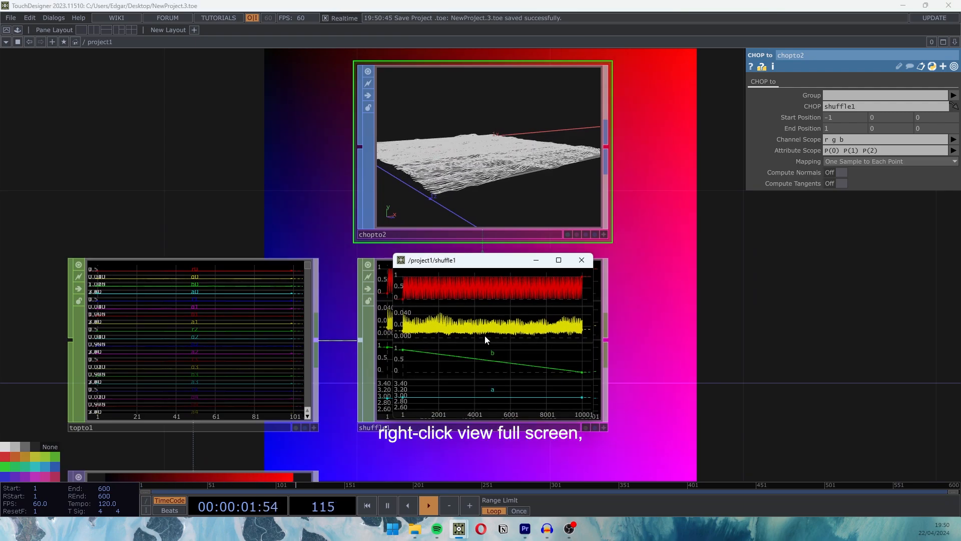
pyautogui.doubleClick(499, 259)
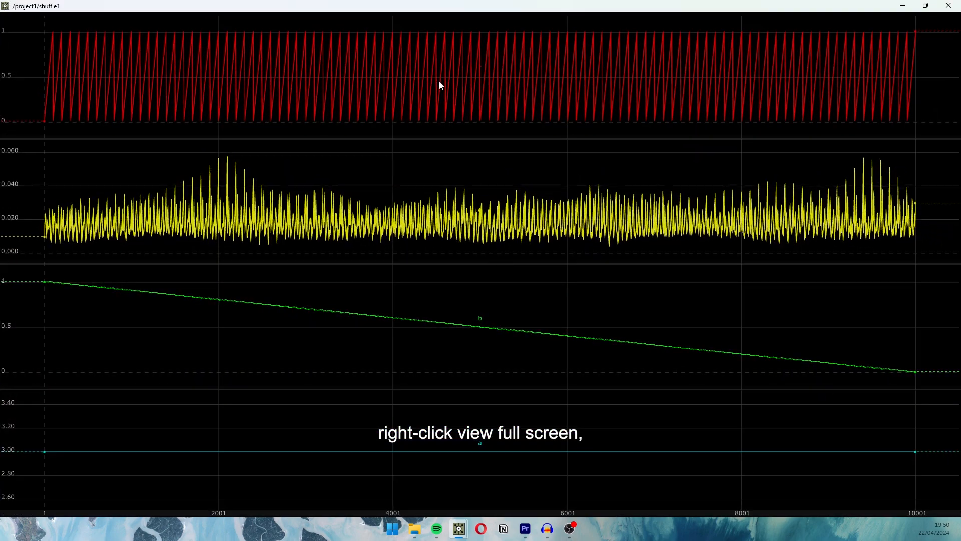
pyautogui.scroll(5, 416, 84)
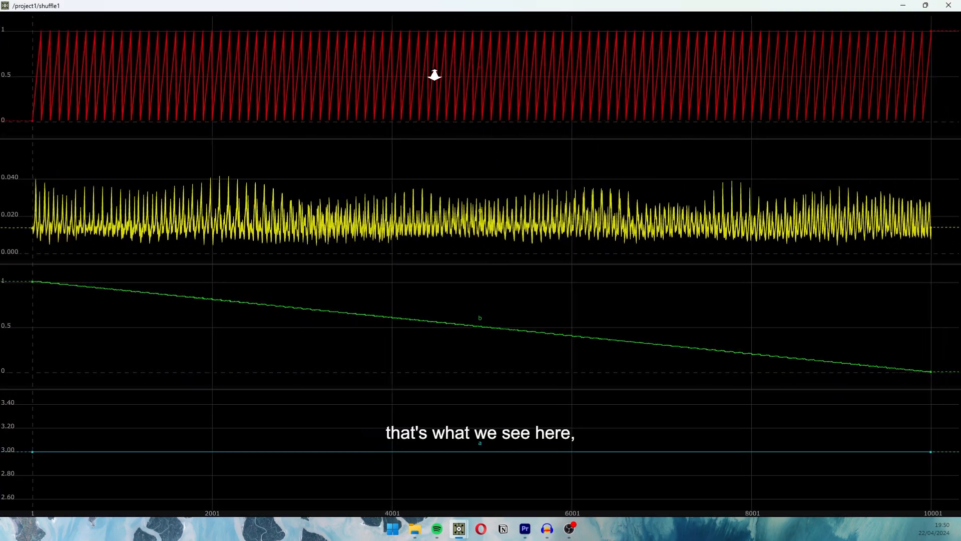
pyautogui.scroll(4, 455, 88)
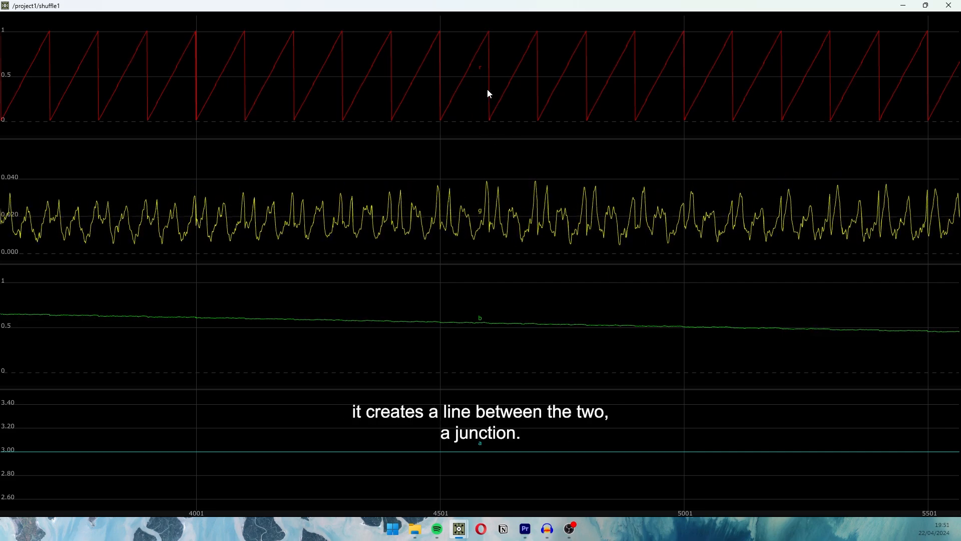
pyautogui.scroll(-4, 356, 81)
pyautogui.scroll(-3, 345, 78)
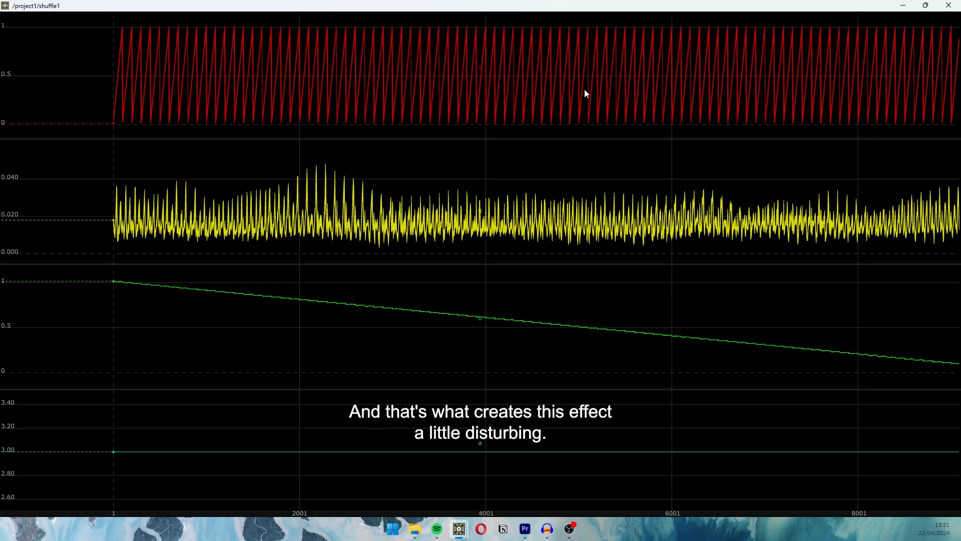
pyautogui.moveTo(636, 97); pyautogui.dragTo(523, 151)
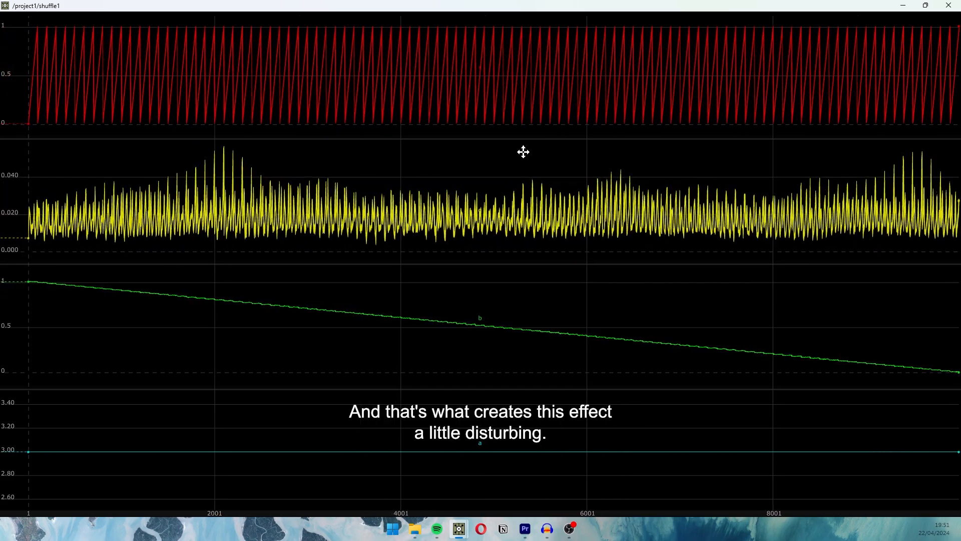
pyautogui.click(948, 5)
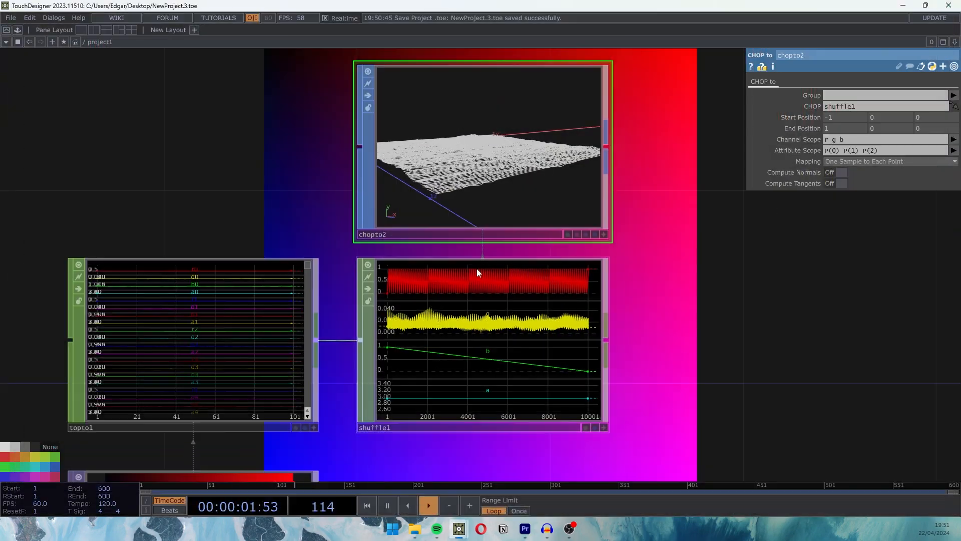
# - Connect the output of the grid SOP at the start of the network to the input of chopto2
pyautogui.scroll(-6, 414, 187)
pyautogui.moveTo(434, 195); pyautogui.dragTo(743, 211)
pyautogui.scroll(5, 105, 256)
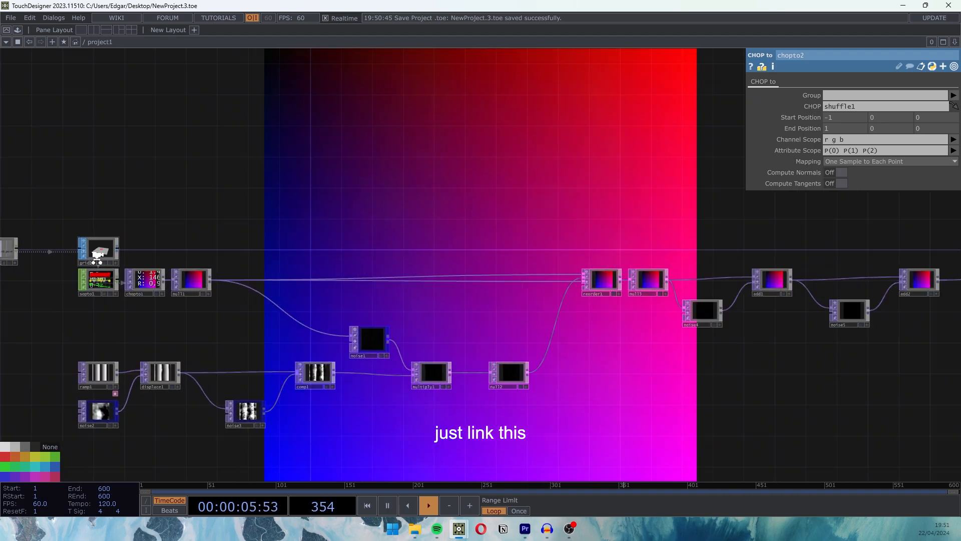
pyautogui.scroll(-5, 122, 260)
pyautogui.scroll(3, 419, 252)
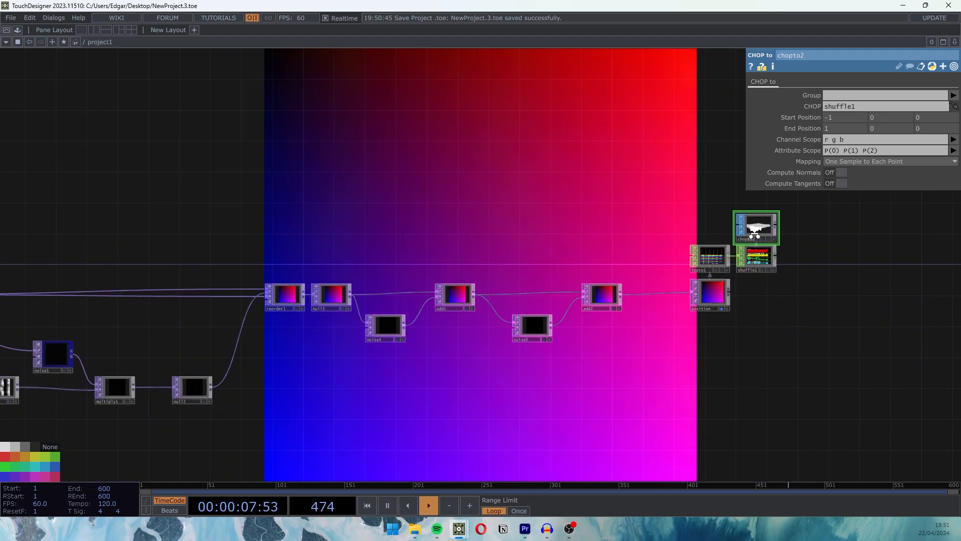
pyautogui.scroll(-4, 368, 238)
pyautogui.moveTo(365, 236); pyautogui.dragTo(620, 264)
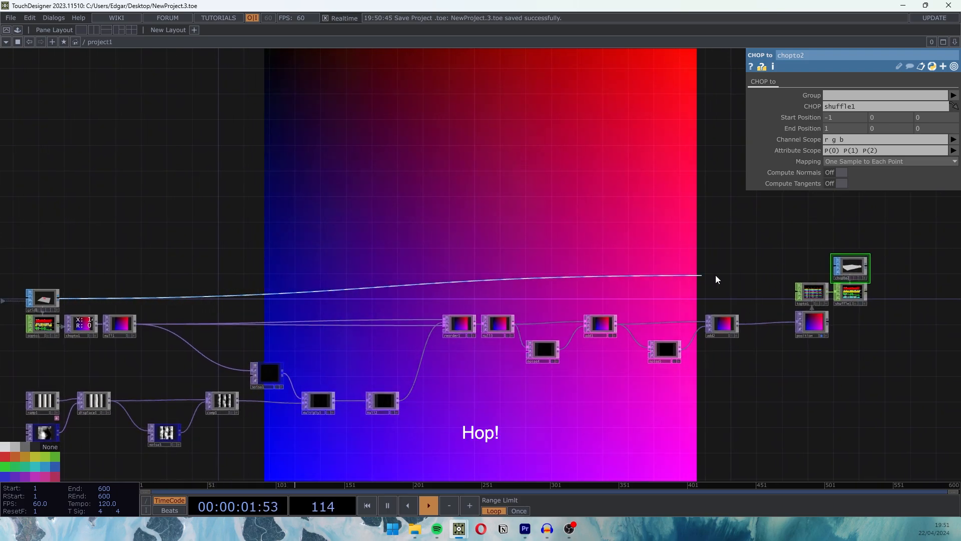
pyautogui.click(828, 266)
pyautogui.moveTo(735, 256); pyautogui.dragTo(472, 260)
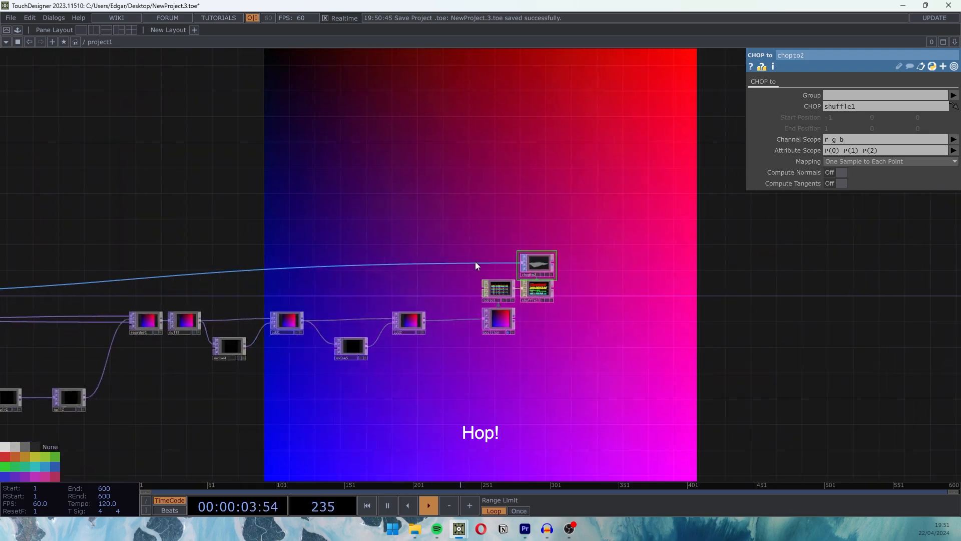
# - Display the chopto2 surface as wireframe in its viewer and inspect its edges from another angle
pyautogui.scroll(5, 551, 263)
pyautogui.scroll(3, 572, 264)
pyautogui.scroll(-4, 643, 294)
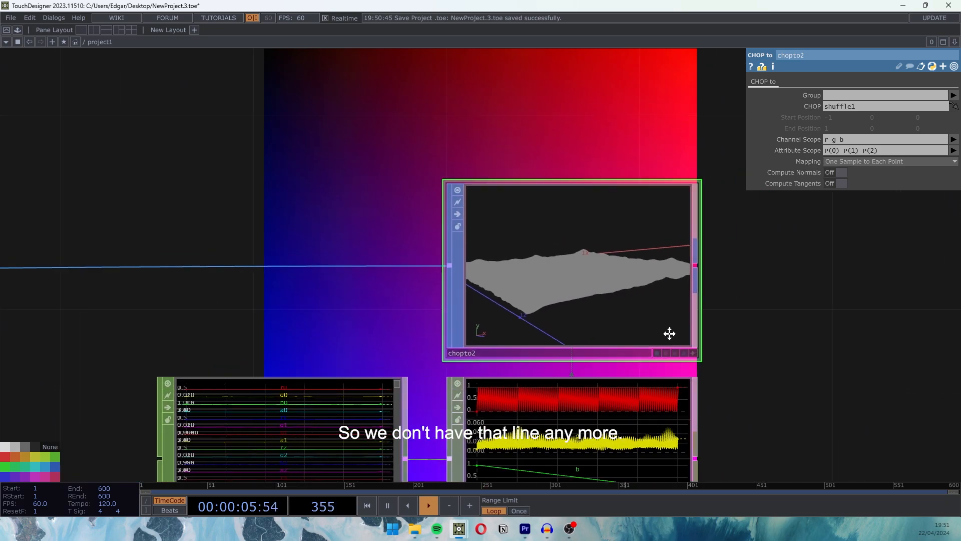
pyautogui.moveTo(697, 339); pyautogui.dragTo(412, 309)
pyautogui.click(521, 332)
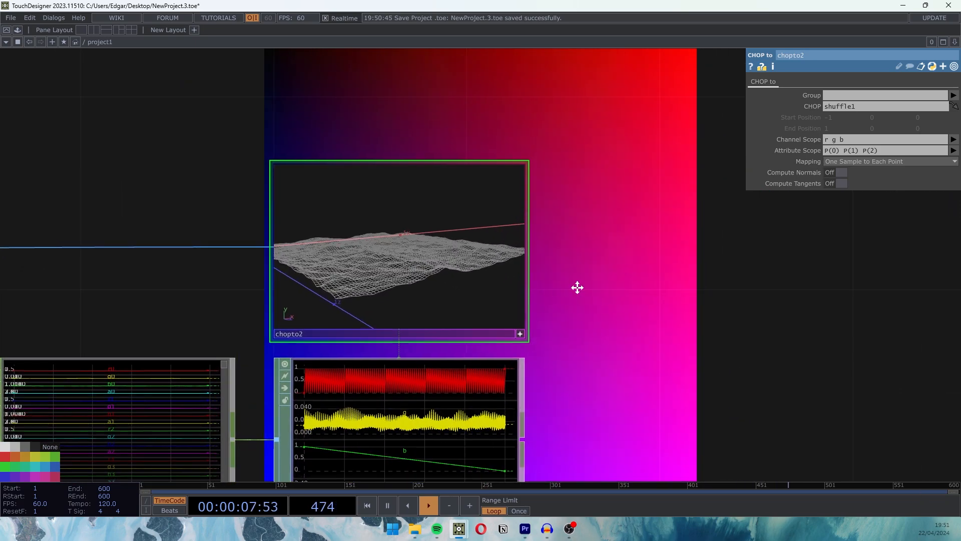
pyautogui.press('w')
pyautogui.scroll(3, 590, 311)
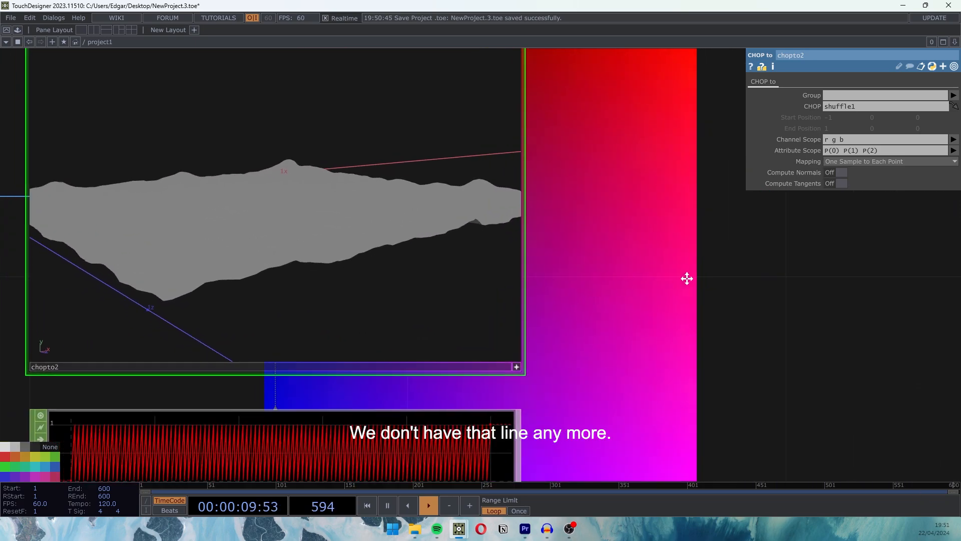
pyautogui.moveTo(545, 189); pyautogui.dragTo(375, 239)
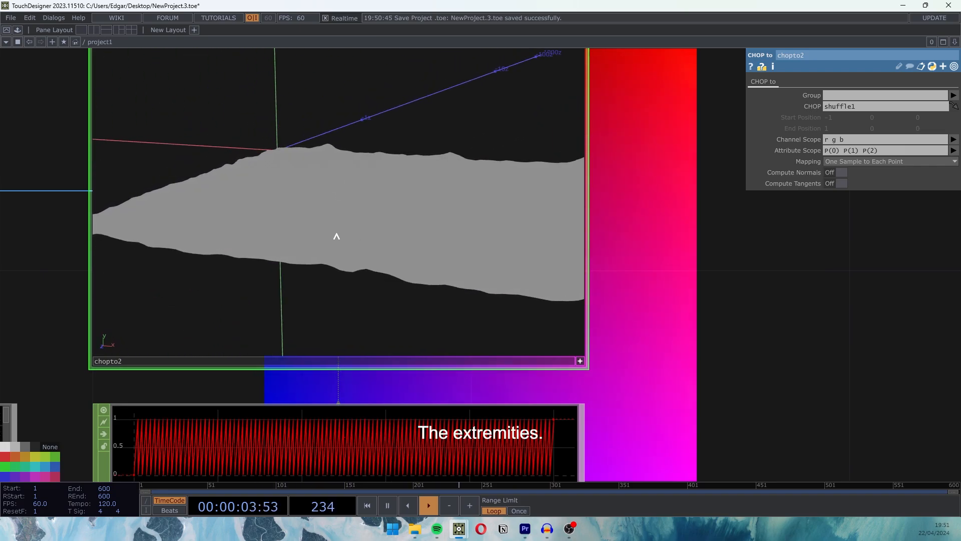
pyautogui.rightClick(274, 151)
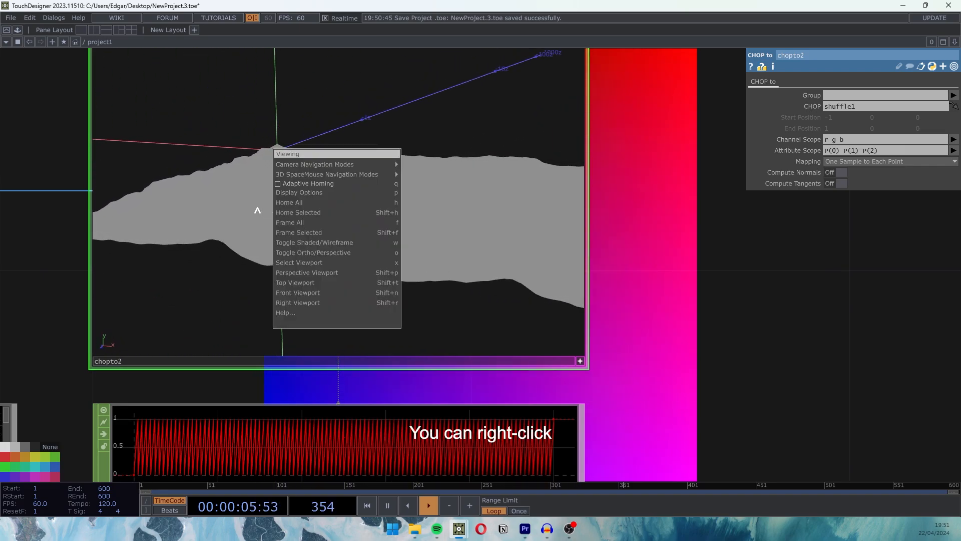
pyautogui.click(325, 246)
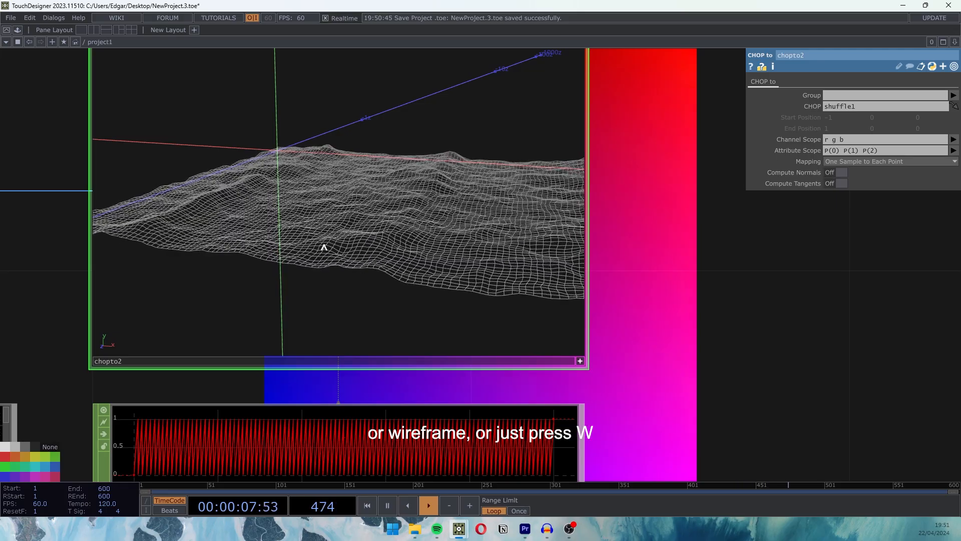
pyautogui.press('w')
pyautogui.press('w')
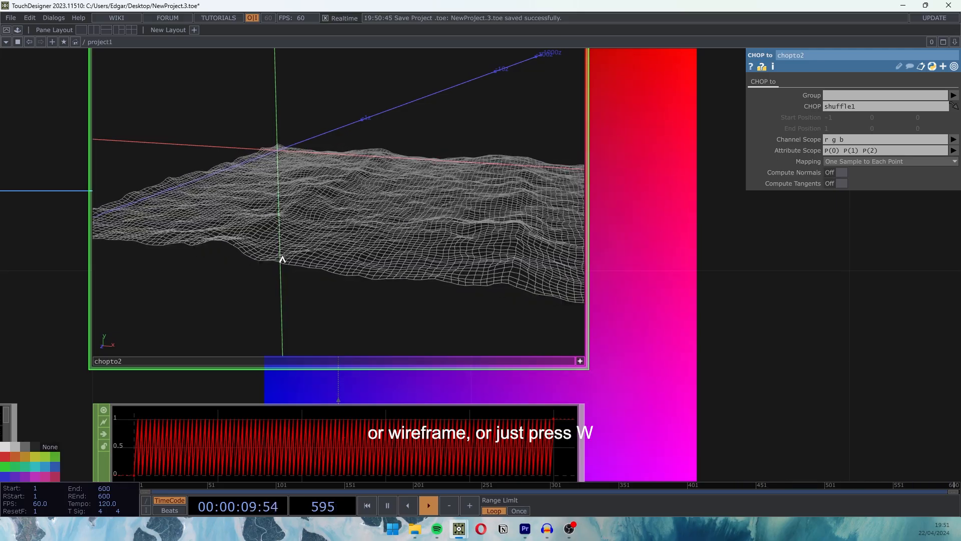
pyautogui.moveTo(352, 230)
pyautogui.mouseDown()
pyautogui.moveTo(323, 250)
pyautogui.moveTo(343, 228)
pyautogui.moveTo(384, 236)
pyautogui.moveTo(386, 251)
pyautogui.moveTo(406, 257)
pyautogui.mouseUp()
# - Set nb_points in the constant1 node to 200 and check the denser water mesh in chopto2's viewer
pyautogui.scroll(-10, 751, 308)
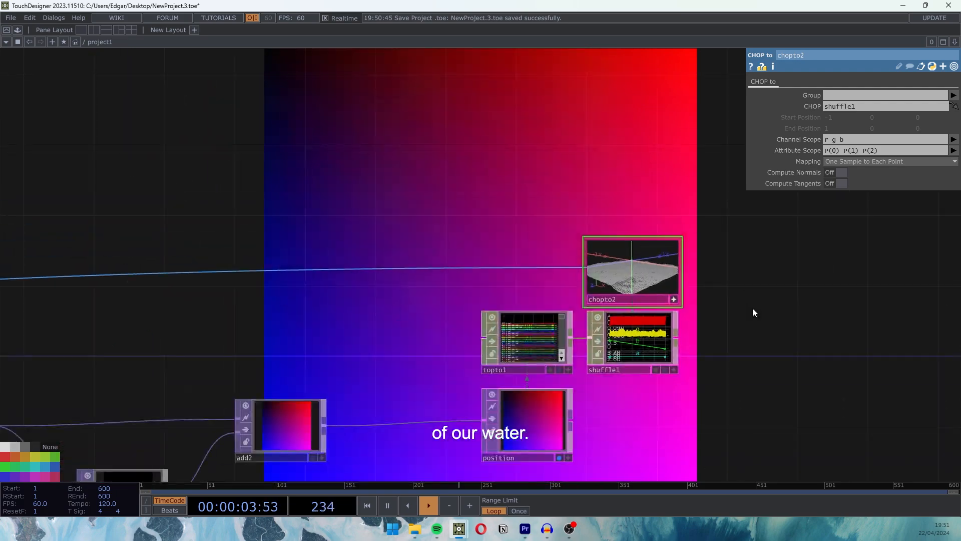
pyautogui.moveTo(343, 314); pyautogui.dragTo(432, 315)
pyautogui.scroll(7, 433, 315)
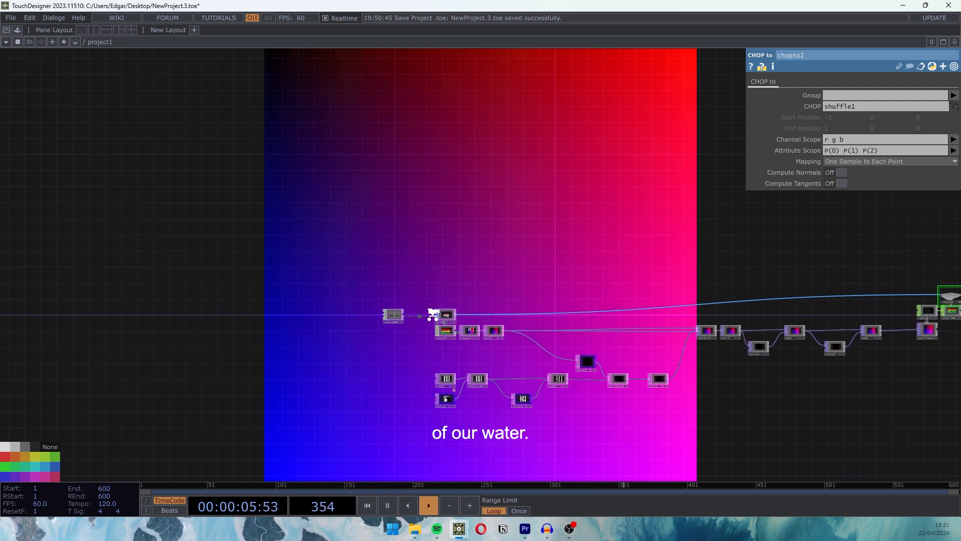
pyautogui.click(350, 316)
pyautogui.moveTo(744, 257); pyautogui.dragTo(433, 253)
pyautogui.moveTo(809, 229); pyautogui.dragTo(438, 224)
pyautogui.moveTo(781, 220); pyautogui.dragTo(310, 220)
pyautogui.scroll(8, 480, 269)
pyautogui.moveTo(395, 277); pyautogui.dragTo(522, 286)
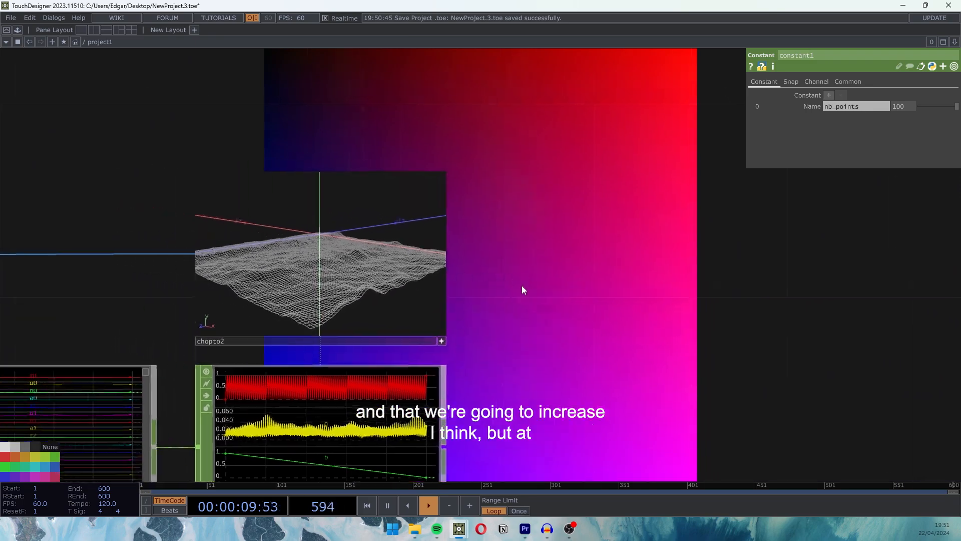
pyautogui.scroll(3, 541, 267)
pyautogui.write('200')
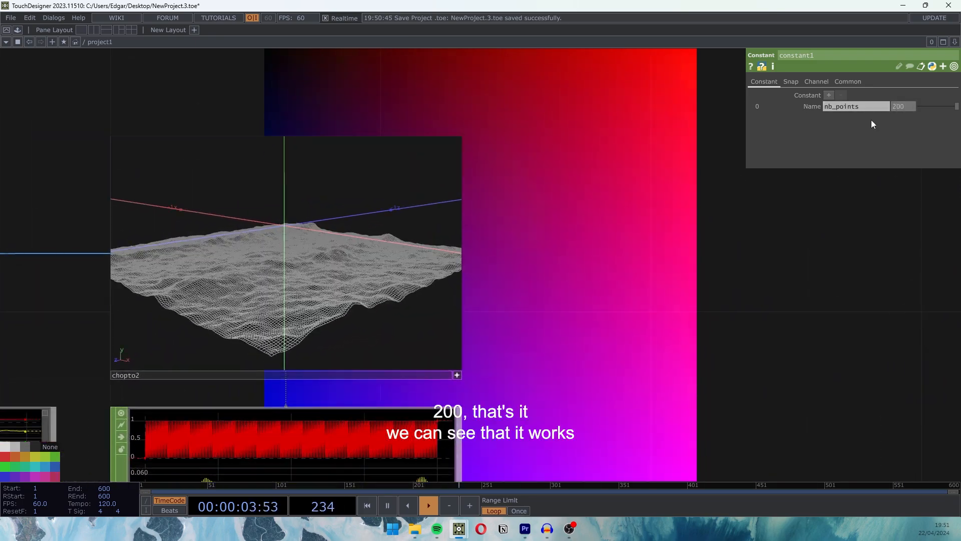
pyautogui.moveTo(328, 318); pyautogui.dragTo(440, 333)
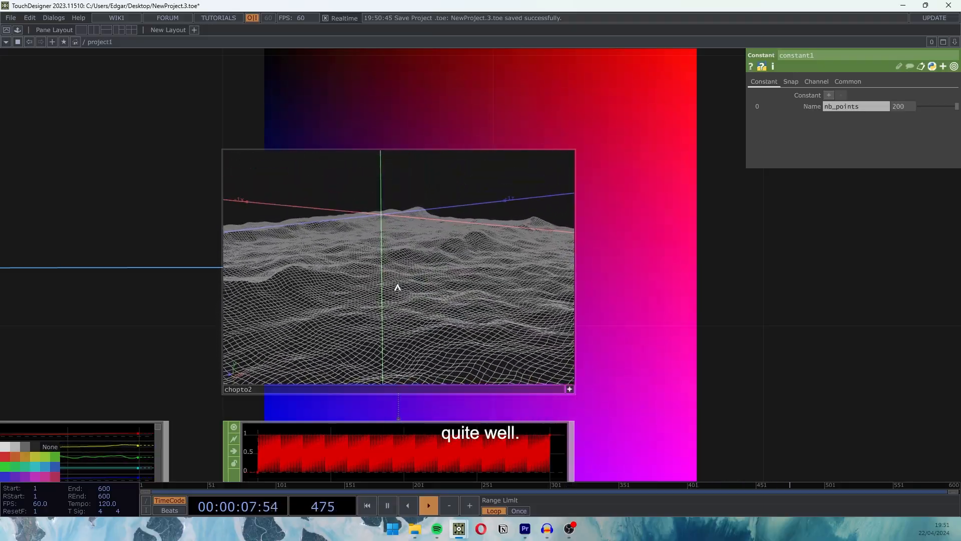
# - Set nb_points in constant1 to 100, deactivate chopto2's viewer and save the project
pyautogui.click(904, 106)
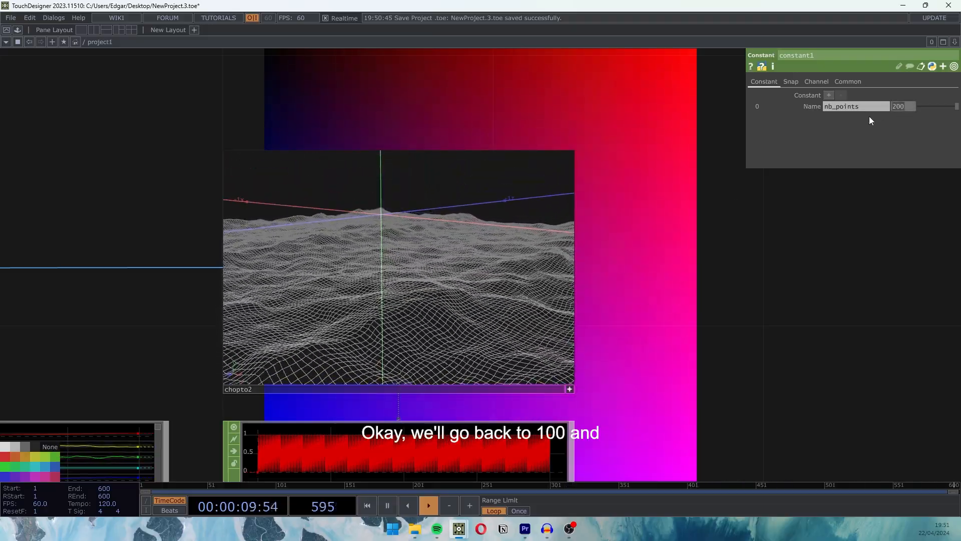
pyautogui.write('100')
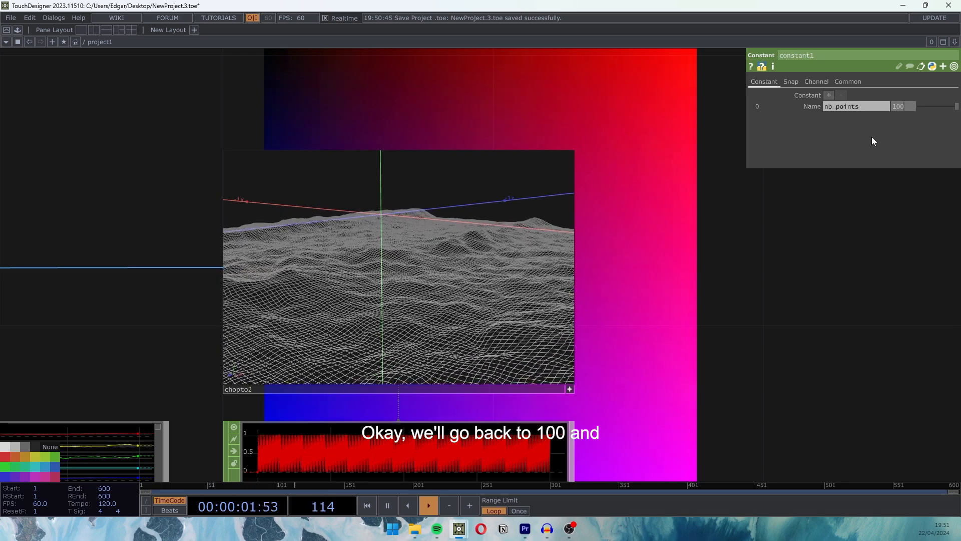
pyautogui.press('Return')
pyautogui.click(569, 389)
pyautogui.scroll(-4, 572, 386)
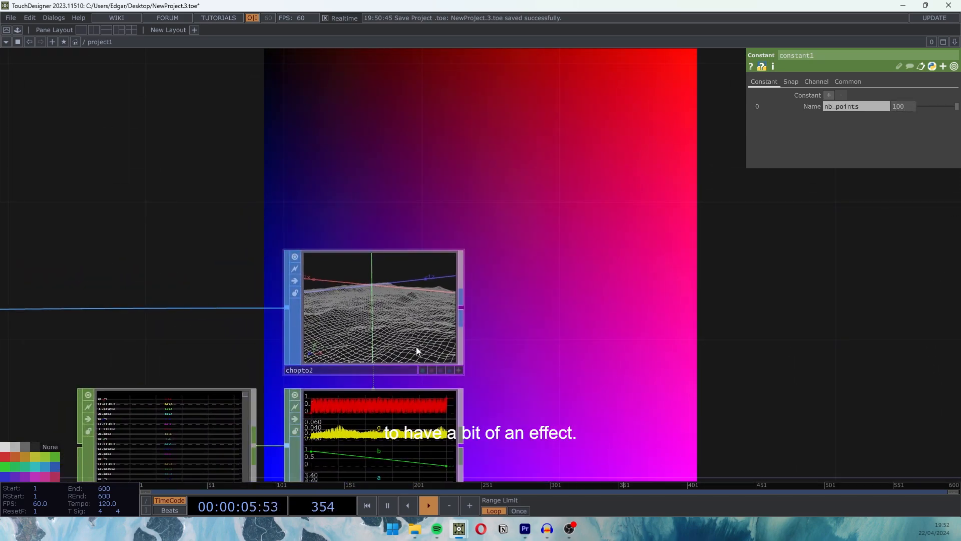
pyautogui.click(10, 19)
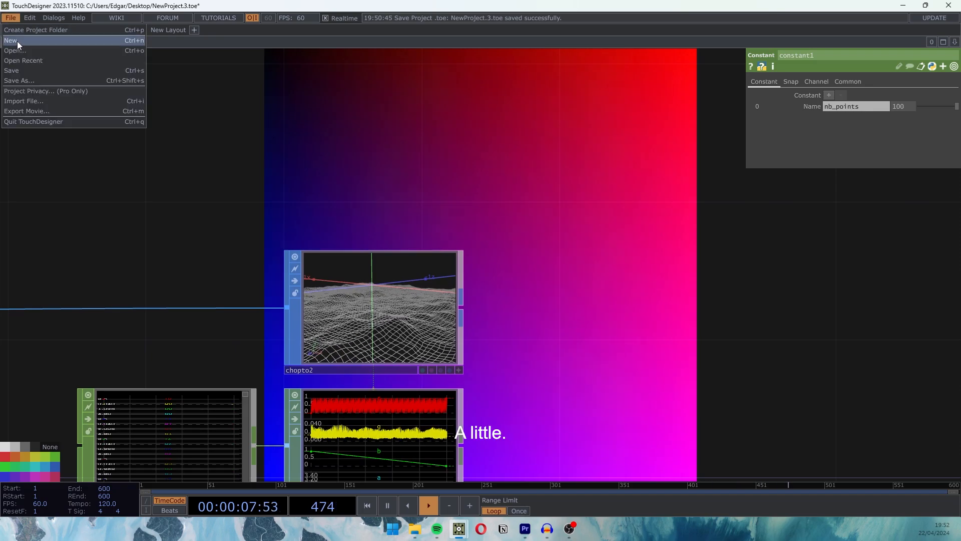
pyautogui.click(19, 69)
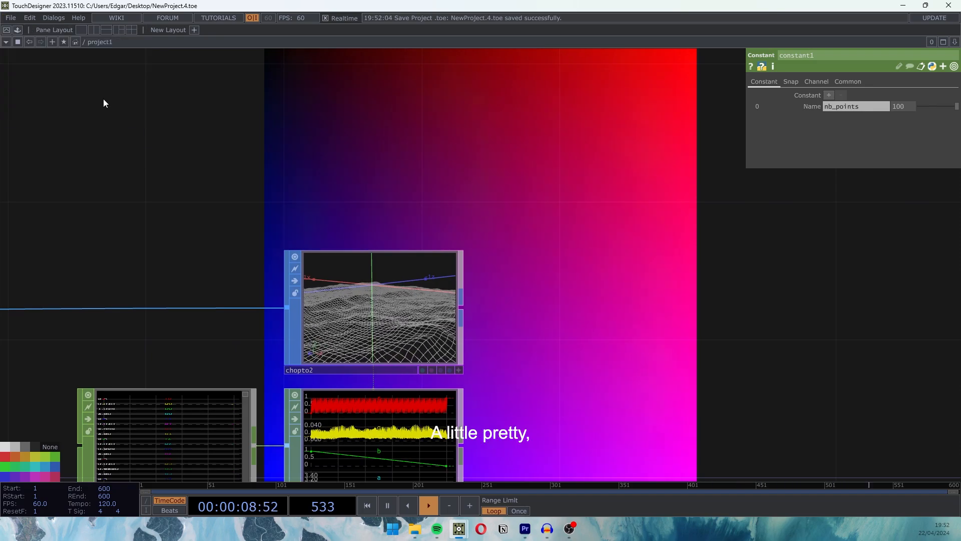
# - Add a Convert SOP after chopto2
pyautogui.click(461, 308)
pyautogui.write('co')
pyautogui.click(295, 378)
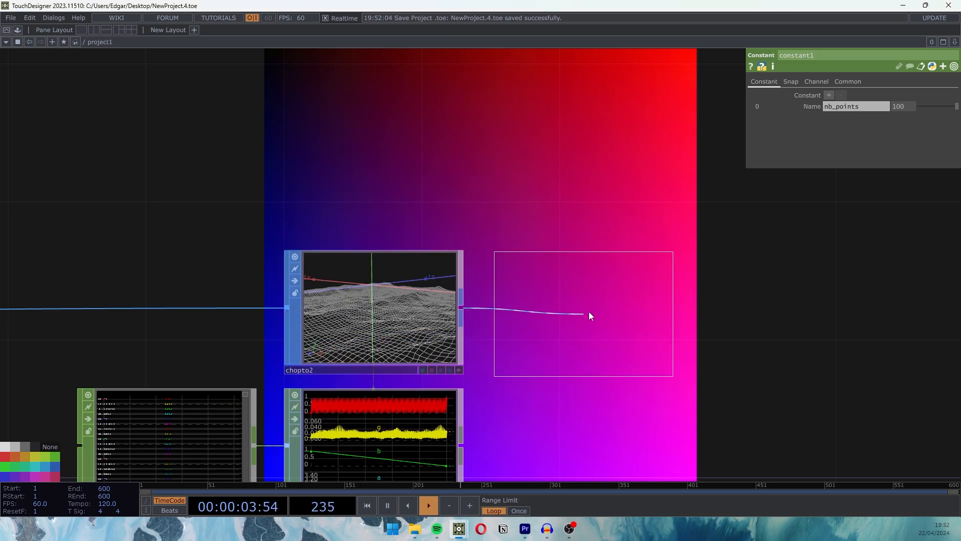
pyautogui.click(584, 317)
# - Turn off adaptive homing in convert1's viewer and orbit to see the water surface from above
pyautogui.scroll(4, 656, 350)
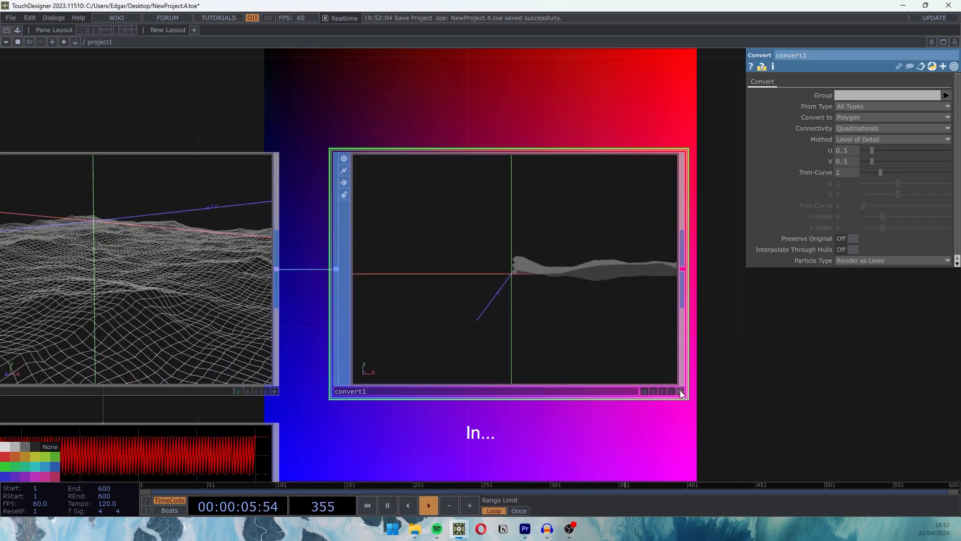
pyautogui.rightClick(512, 215)
pyautogui.click(535, 258)
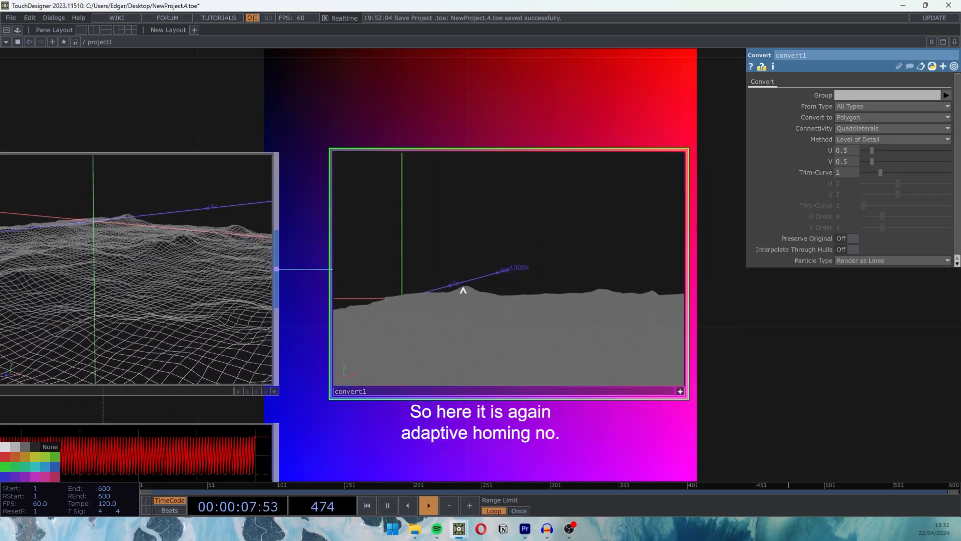
pyautogui.moveTo(562, 307); pyautogui.dragTo(468, 277)
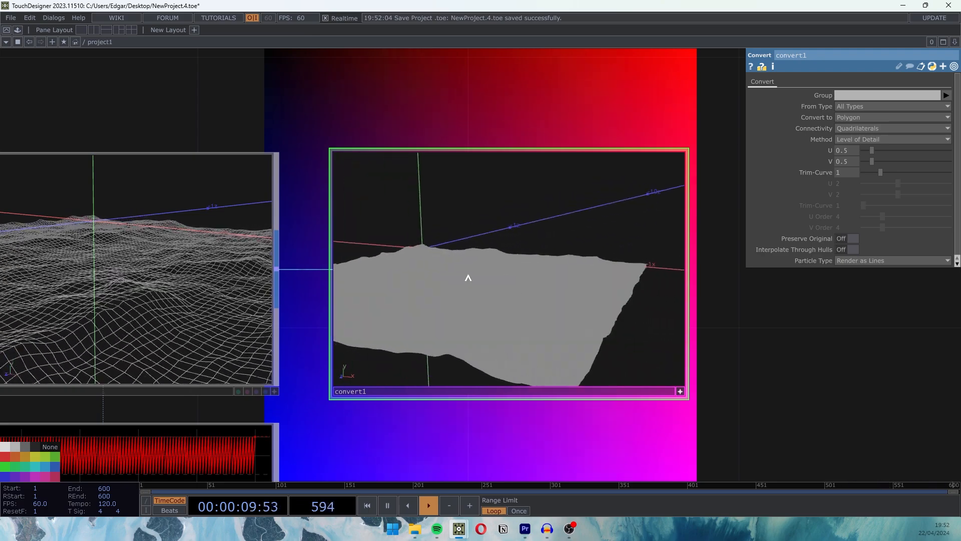
# - Set convert1 to convert the geometry to a NURBS Surface and inspect the shaded result in its viewer
pyautogui.click(861, 116)
pyautogui.click(867, 180)
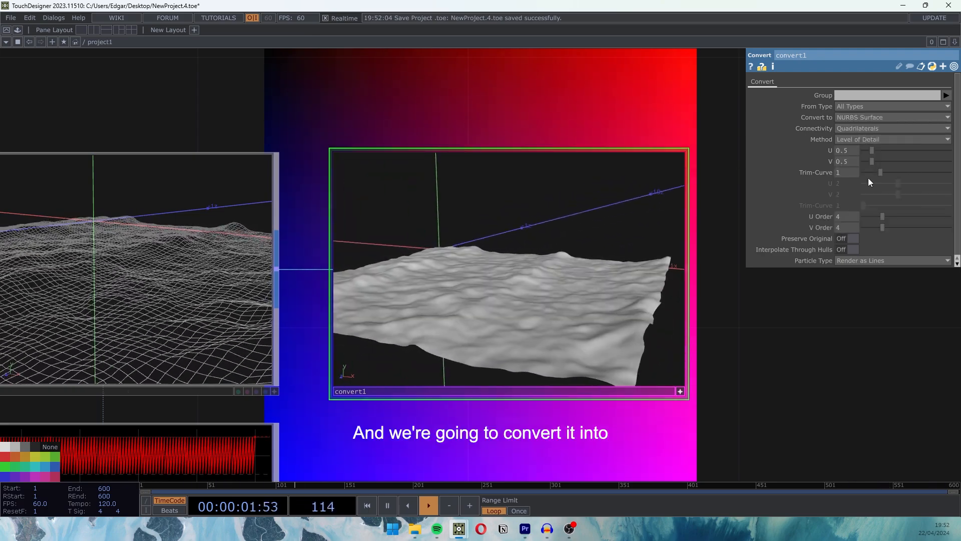
pyautogui.moveTo(644, 296); pyautogui.dragTo(450, 301)
pyautogui.click(679, 390)
# - Turn off the node viewers of topto1, shuffle1, chopto2 and convert1
pyautogui.scroll(-5, 408, 264)
pyautogui.moveTo(542, 420); pyautogui.dragTo(557, 381)
pyautogui.moveTo(629, 365); pyautogui.dragTo(119, 176)
pyautogui.press('v')
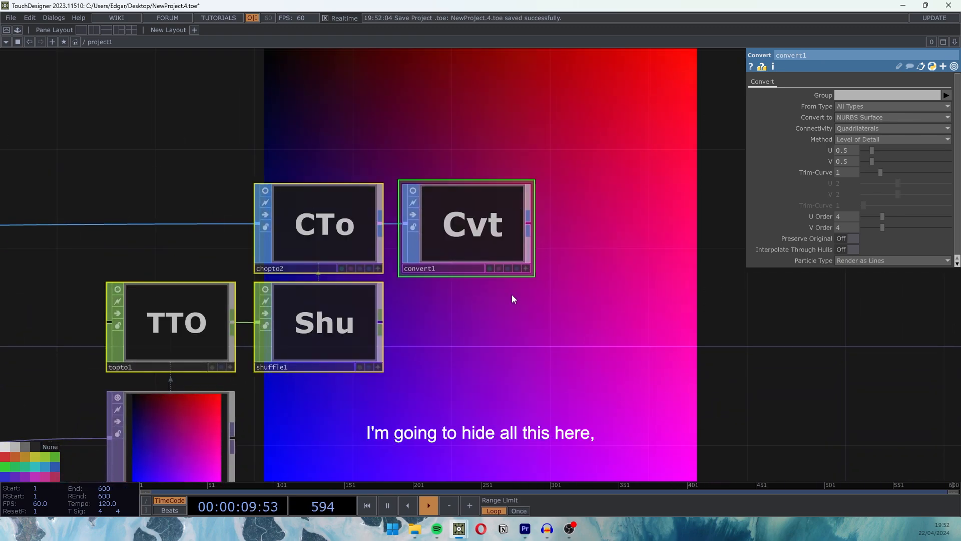
# - Add a Null SOP after convert1 and turn off its node viewer
pyautogui.click(530, 219)
pyautogui.write('nu')
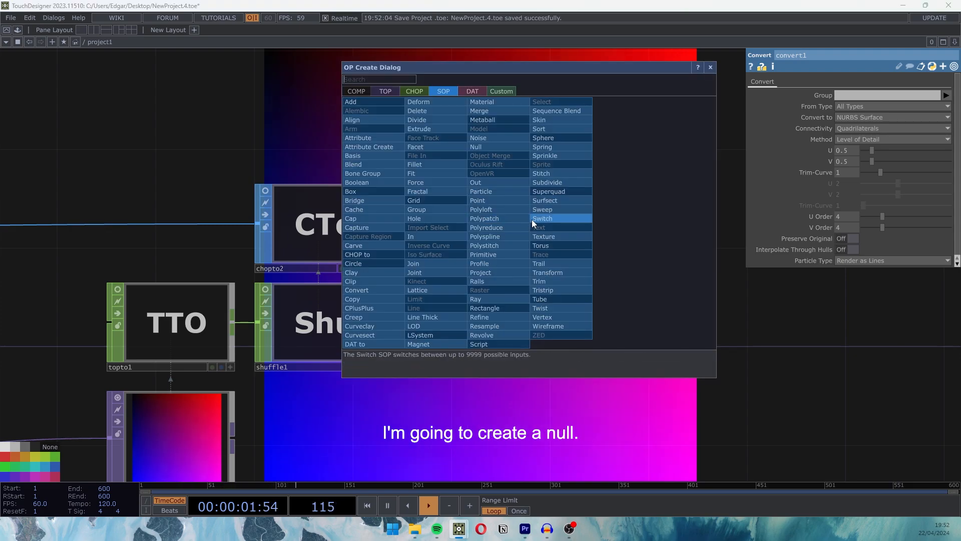
pyautogui.click(492, 146)
pyautogui.click(666, 217)
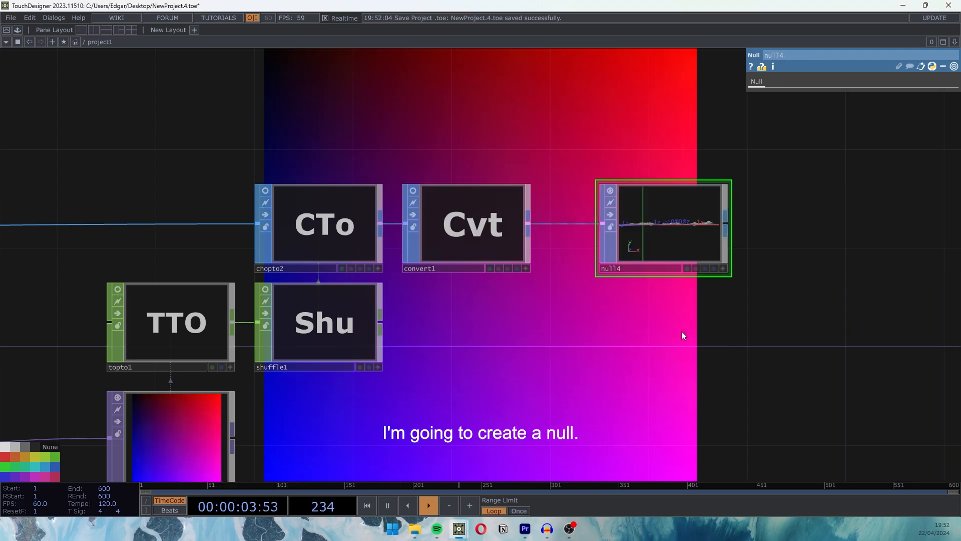
pyautogui.moveTo(681, 332); pyautogui.dragTo(415, 365)
pyautogui.moveTo(431, 257); pyautogui.dragTo(517, 355)
pyautogui.click(618, 239)
# - Add a Geometry COMP fed by the output of null4
pyautogui.rightClick(514, 354)
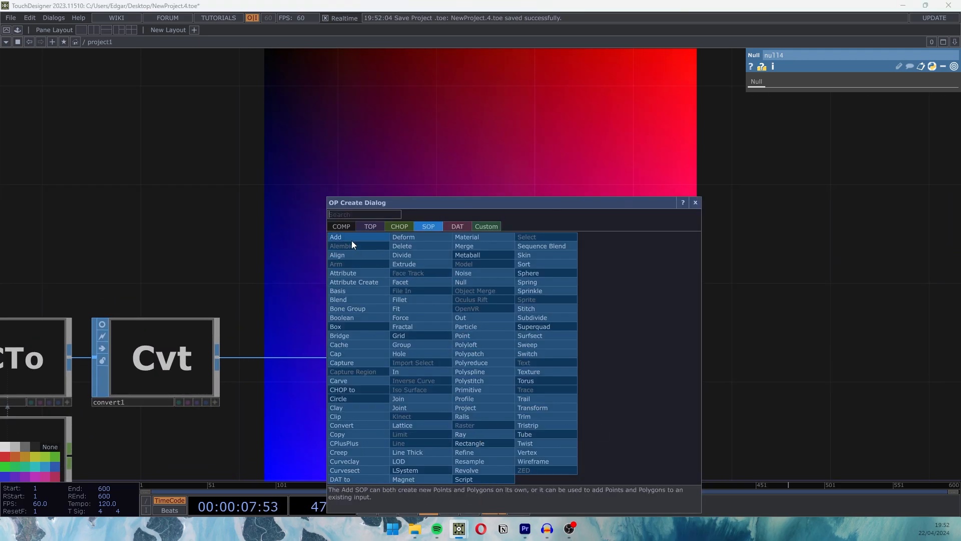
pyautogui.click(341, 226)
pyautogui.click(353, 308)
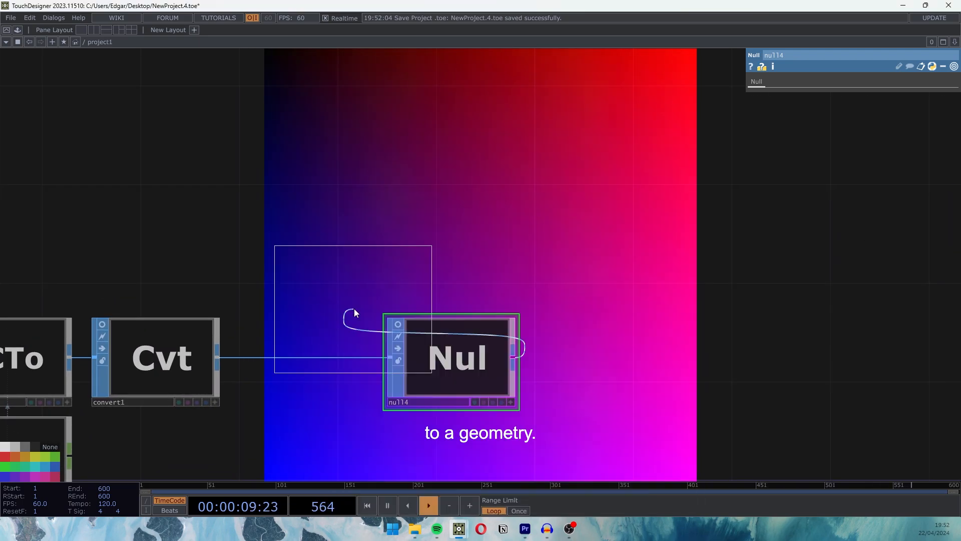
pyautogui.click(679, 360)
# - Add a Camera COMP above geo1 and a Light COMP beside the camera
pyautogui.moveTo(631, 247); pyautogui.dragTo(472, 229)
pyautogui.press('Tab')
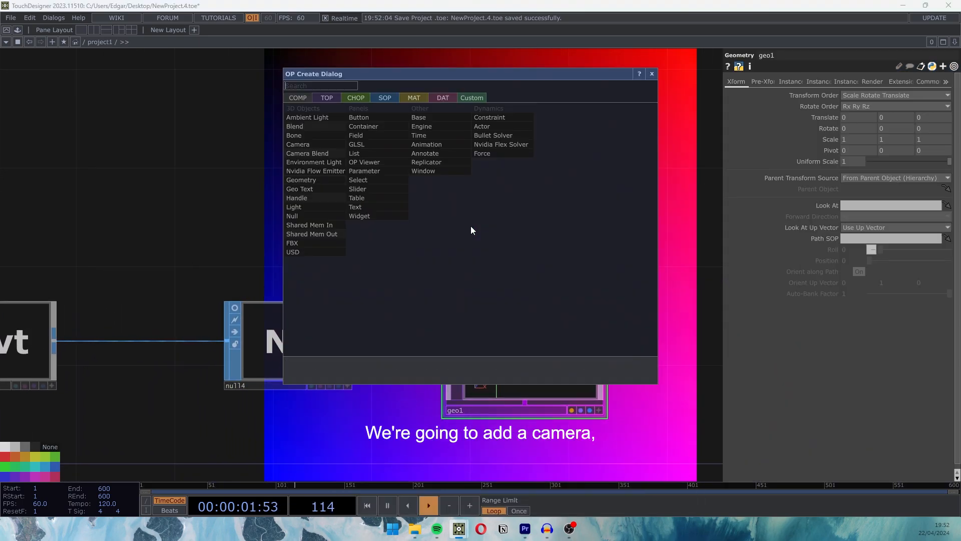
pyautogui.click(314, 145)
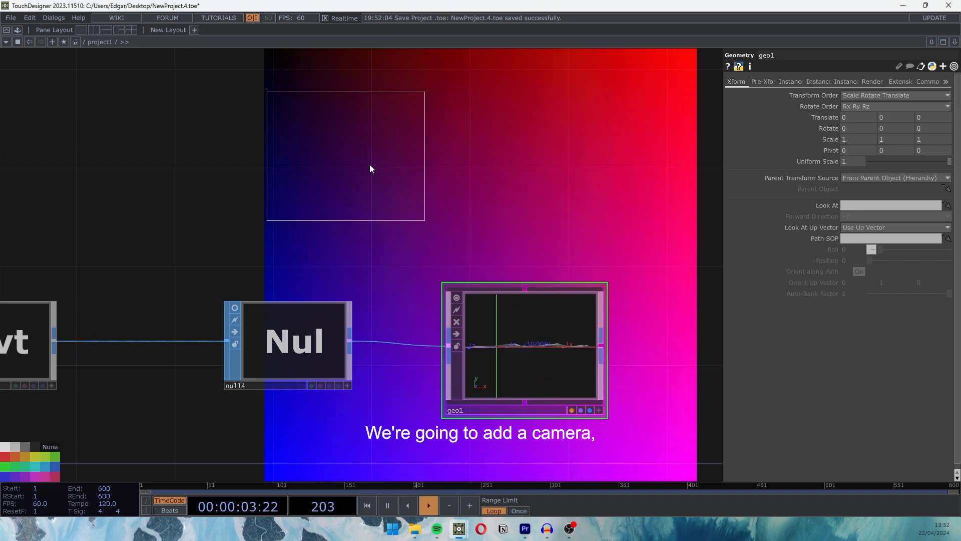
pyautogui.click(524, 200)
pyautogui.press('Tab')
pyautogui.write('li')
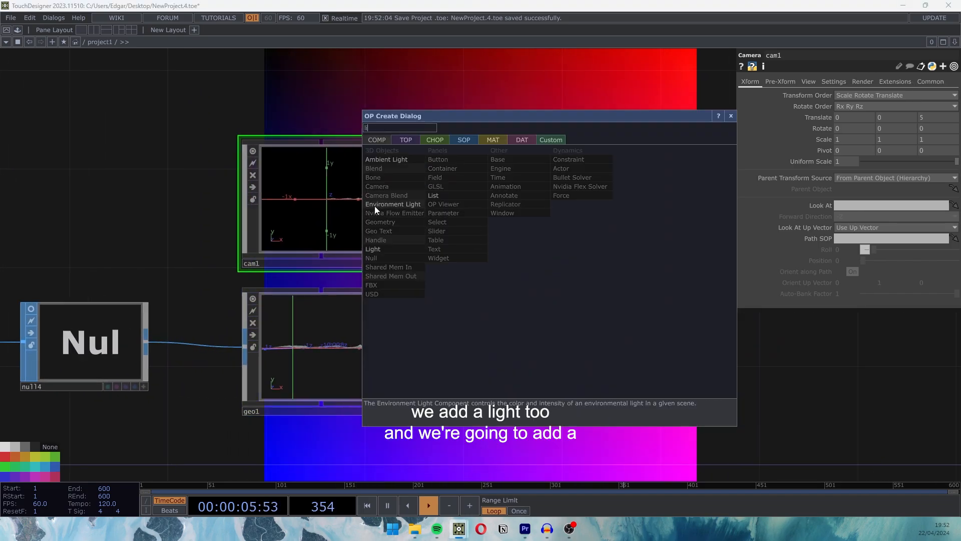
pyautogui.click(375, 204)
pyautogui.click(512, 205)
# - Add a Render TOP next to geo1 to render the scene
pyautogui.press('Tab')
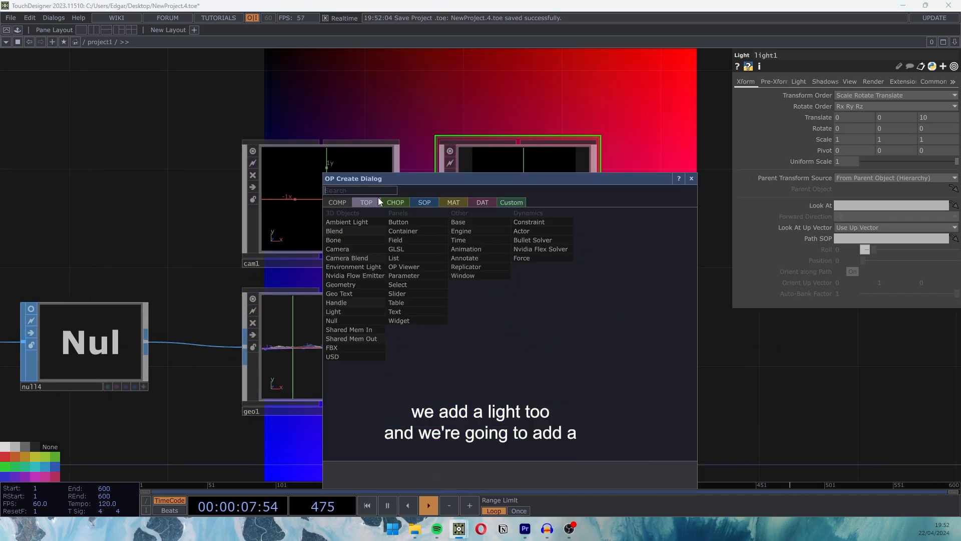
pyautogui.click(373, 203)
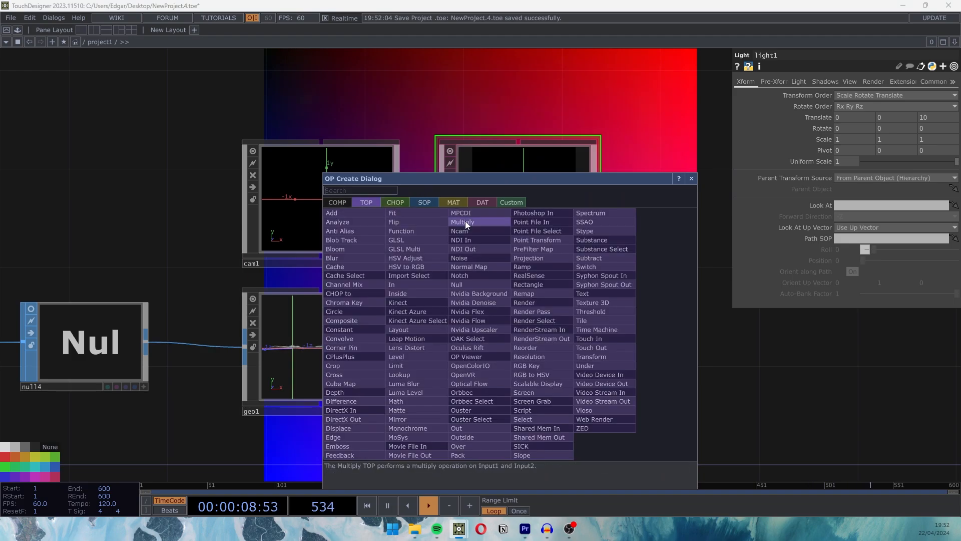
pyautogui.click(536, 300)
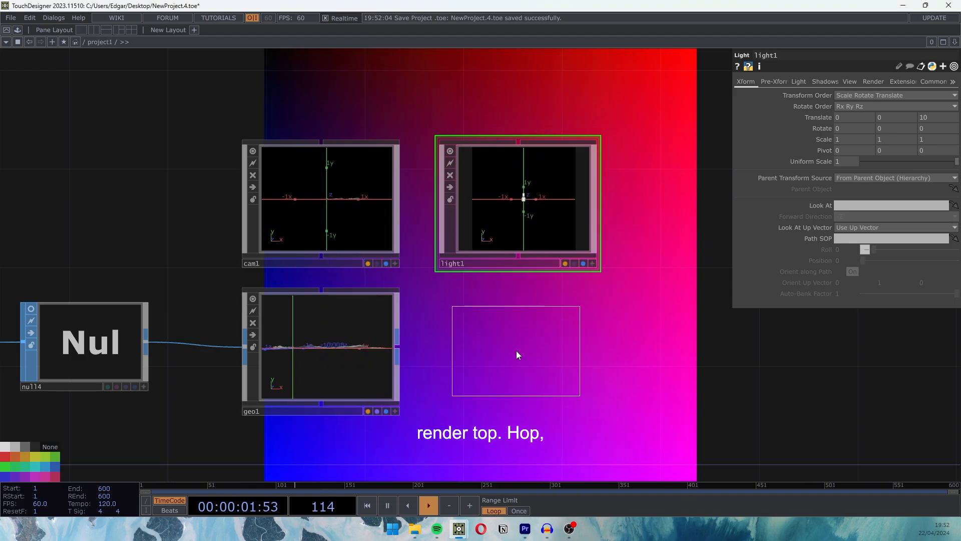
pyautogui.click(517, 354)
# - Add a Phong MAT below geo1 and assign it as geo1's material
pyautogui.moveTo(329, 459); pyautogui.dragTo(368, 337)
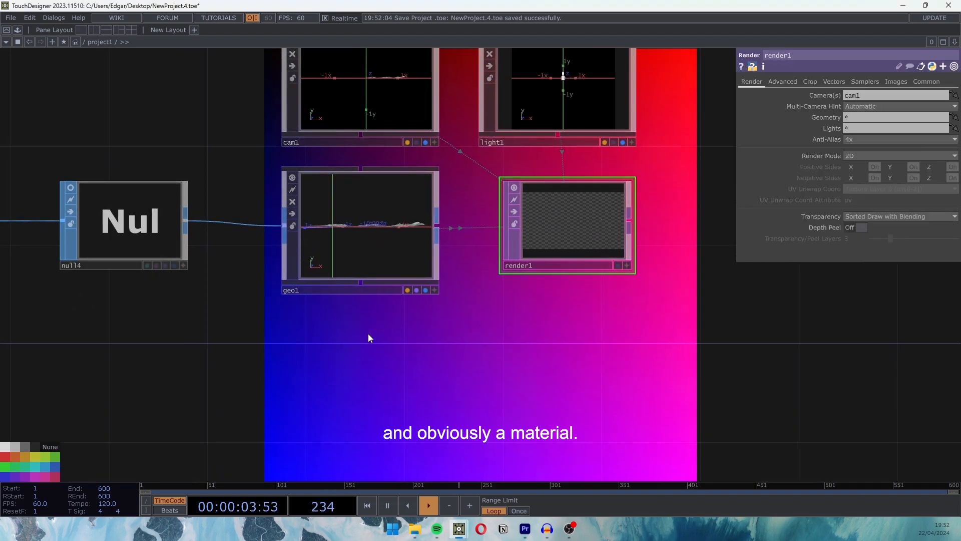
pyautogui.press('Tab')
pyautogui.click(309, 206)
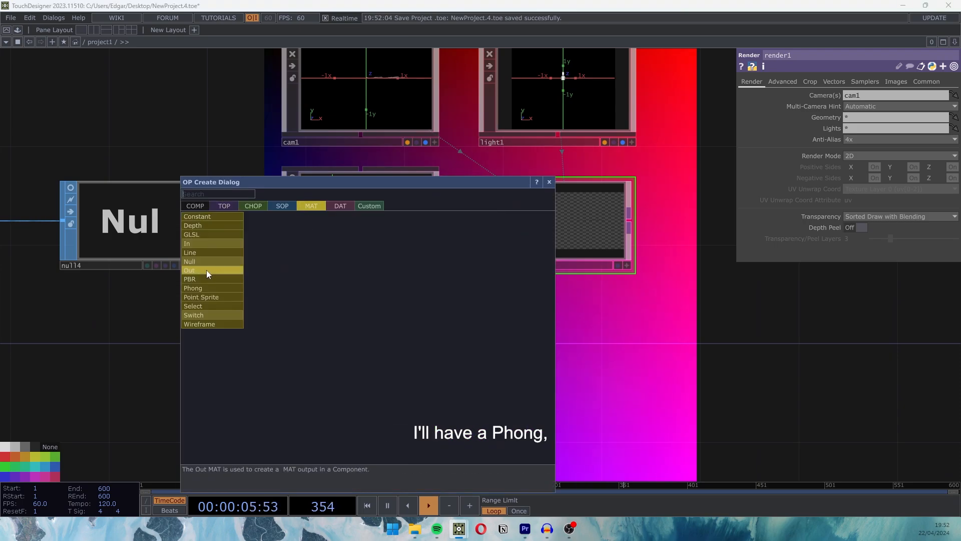
pyautogui.click(207, 287)
pyautogui.click(347, 349)
pyautogui.moveTo(348, 350); pyautogui.dragTo(340, 217)
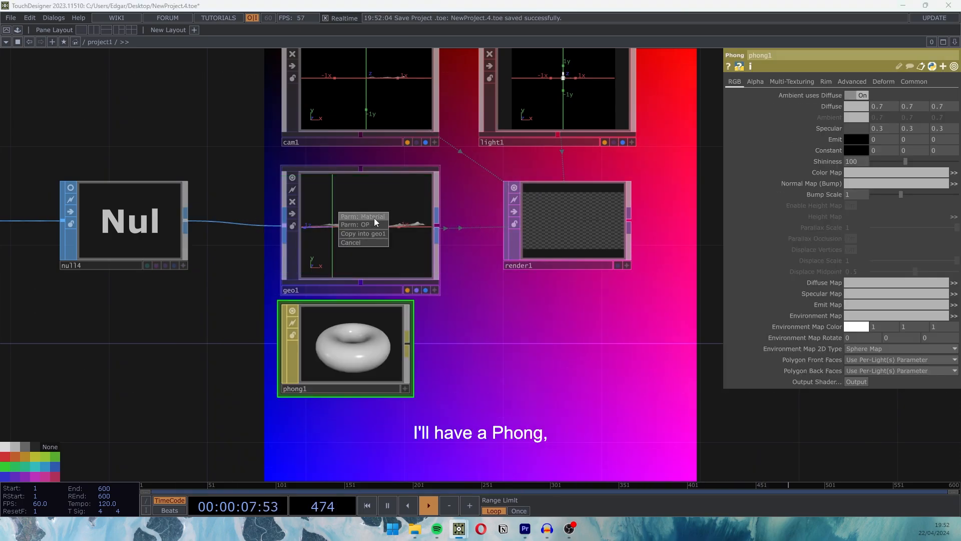
pyautogui.click(374, 217)
# - Set render1's resolution to 1920 by 1080
pyautogui.moveTo(464, 214); pyautogui.dragTo(465, 321)
pyautogui.click(547, 325)
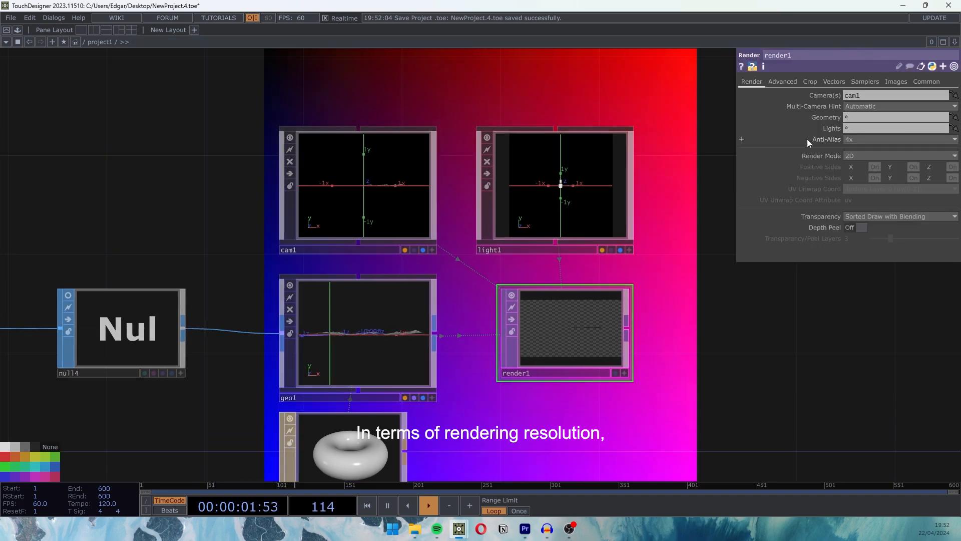
pyautogui.click(924, 82)
pyautogui.write('1920')
pyautogui.press('Tab')
pyautogui.write('10')
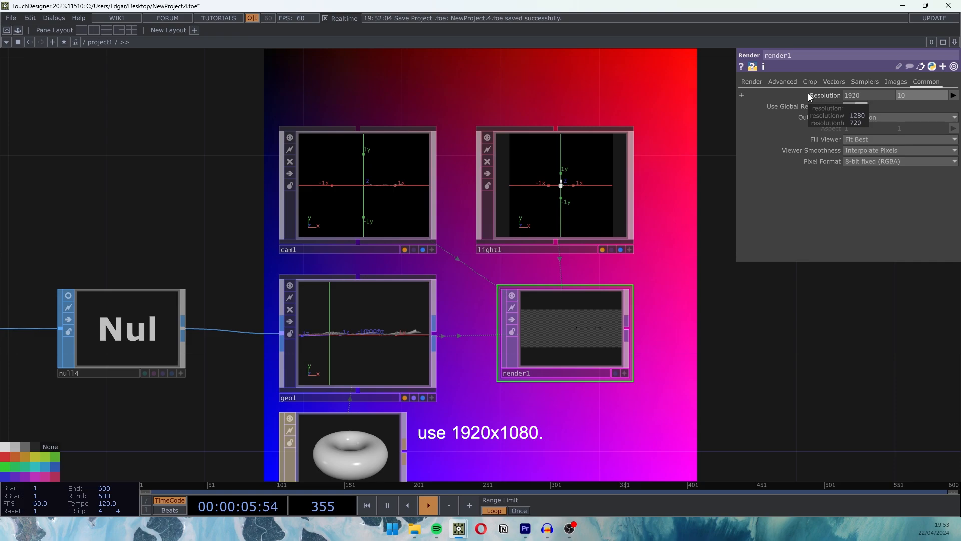
pyautogui.write('80')
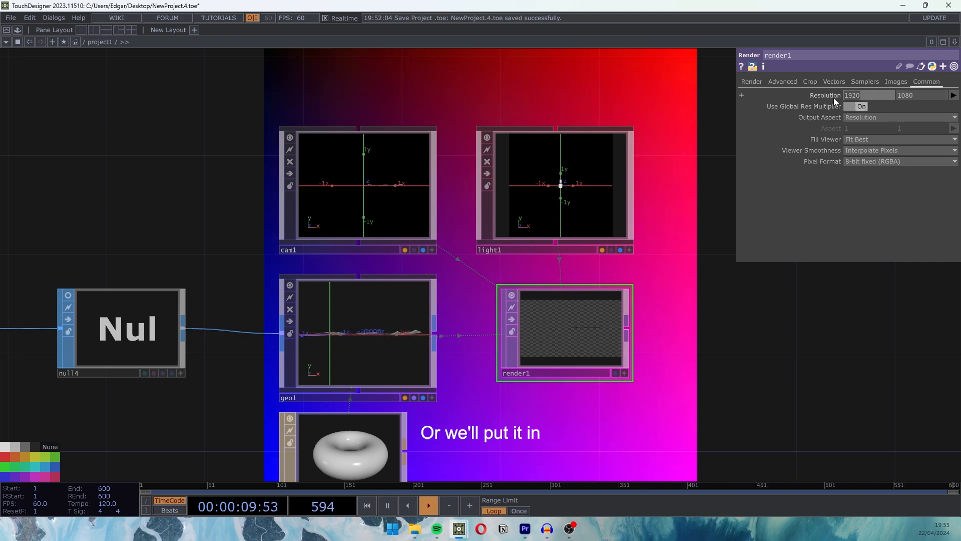
# - Change render1's resolution to a vertical 1080 by 1920 format
pyautogui.write('1080')
pyautogui.press('Tab')
pyautogui.write('1920')
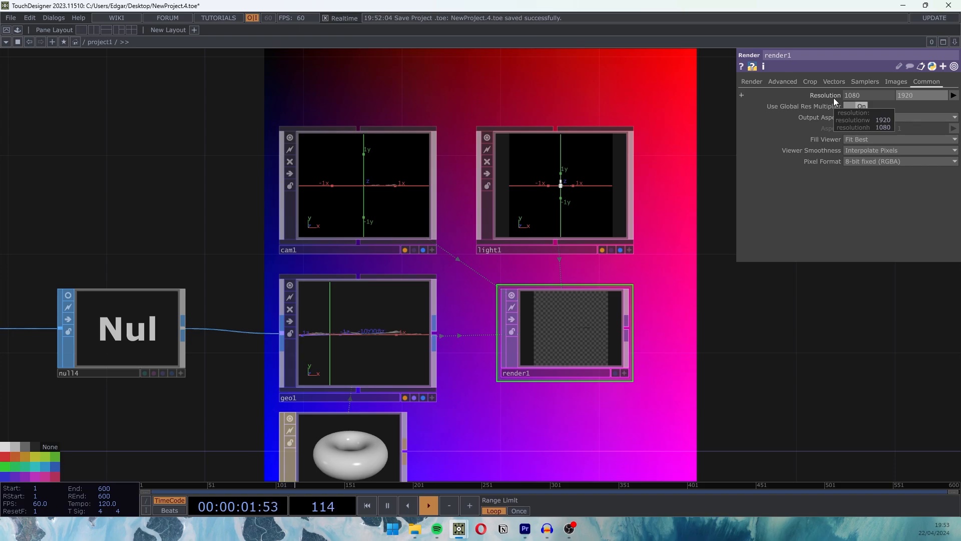
# - Add a Transform TOP after render1 with background alpha 1 and Comp Over Background Color turned on
pyautogui.moveTo(770, 376); pyautogui.dragTo(386, 333)
pyautogui.rightClick(293, 304)
pyautogui.write('tr')
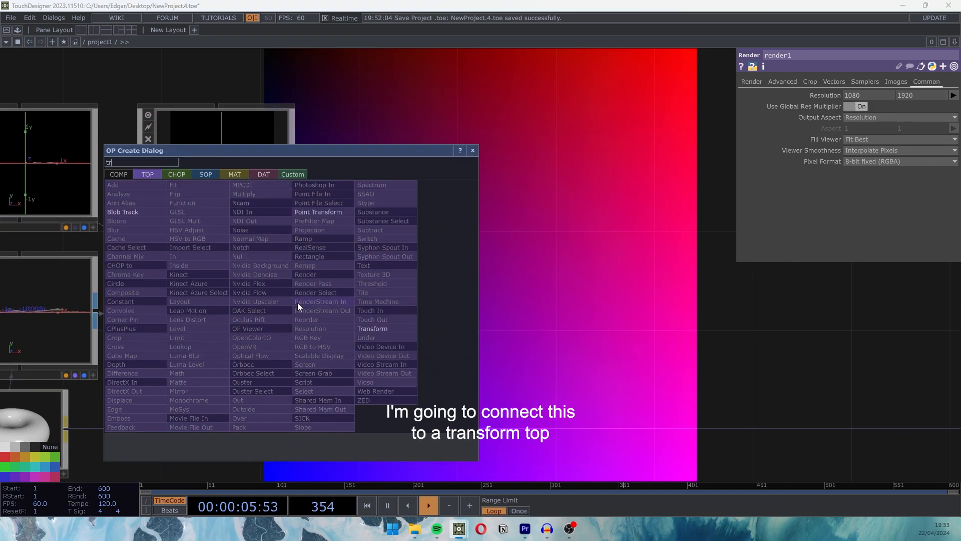
pyautogui.click(377, 328)
pyautogui.click(680, 324)
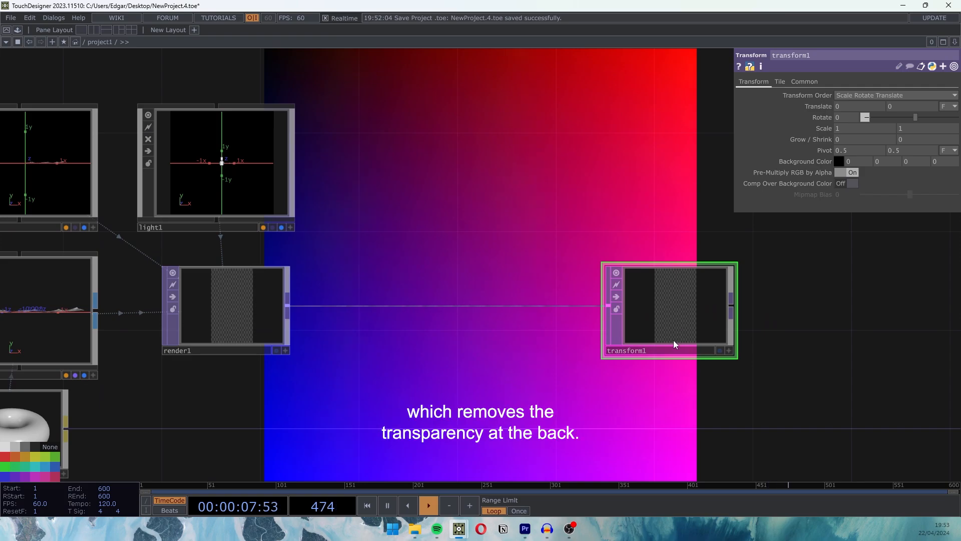
pyautogui.scroll(3, 735, 316)
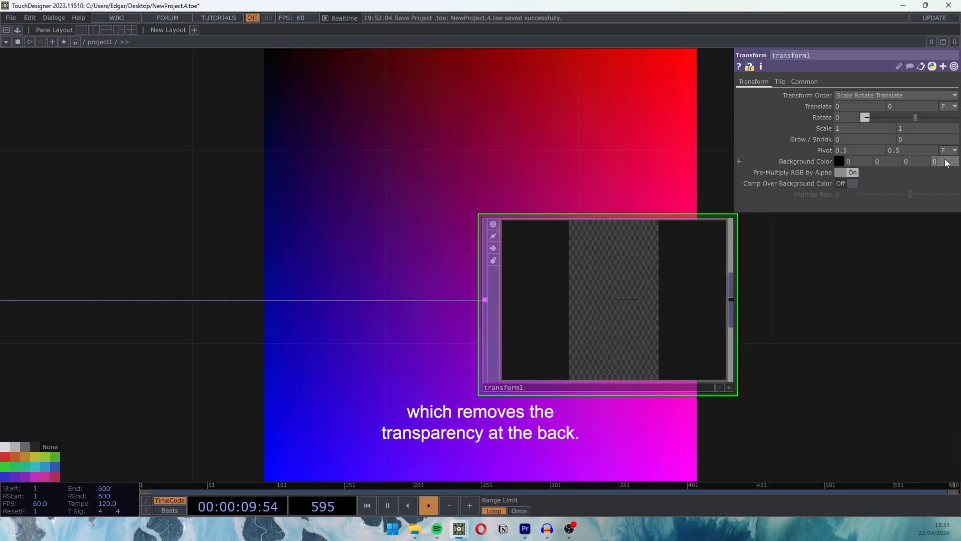
pyautogui.write('1')
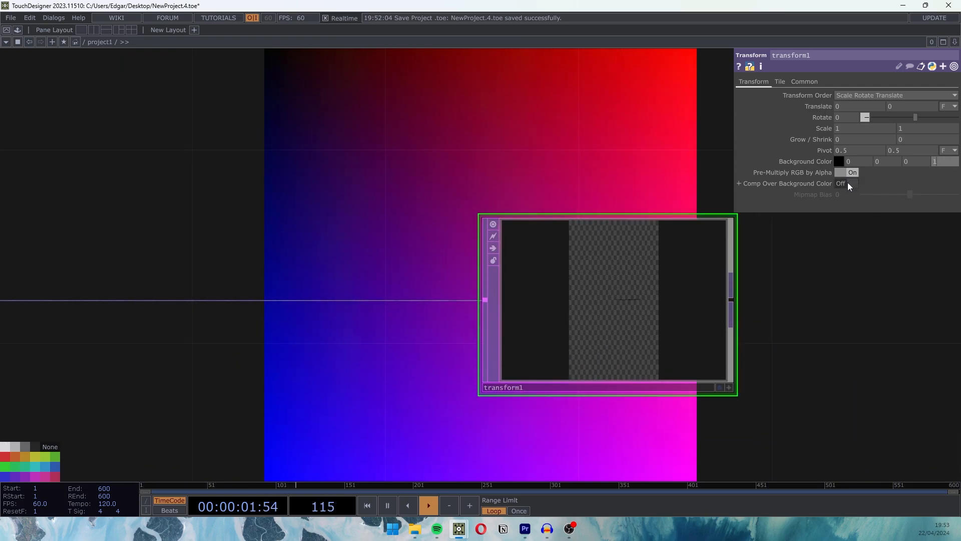
# - Add a Null TOP after transform1 and display it as the network background instead of the position gradient
pyautogui.moveTo(740, 300); pyautogui.dragTo(460, 303)
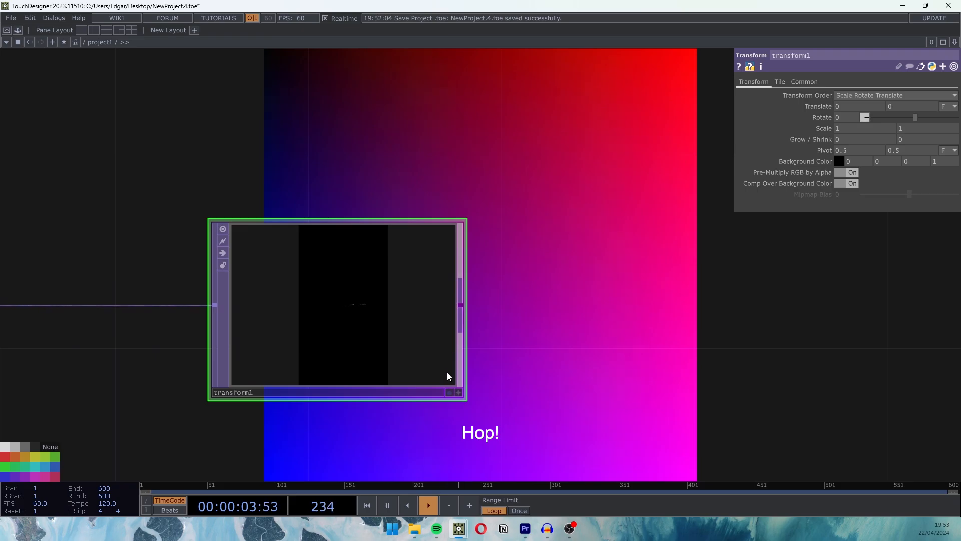
pyautogui.press('Tab')
pyautogui.click(432, 256)
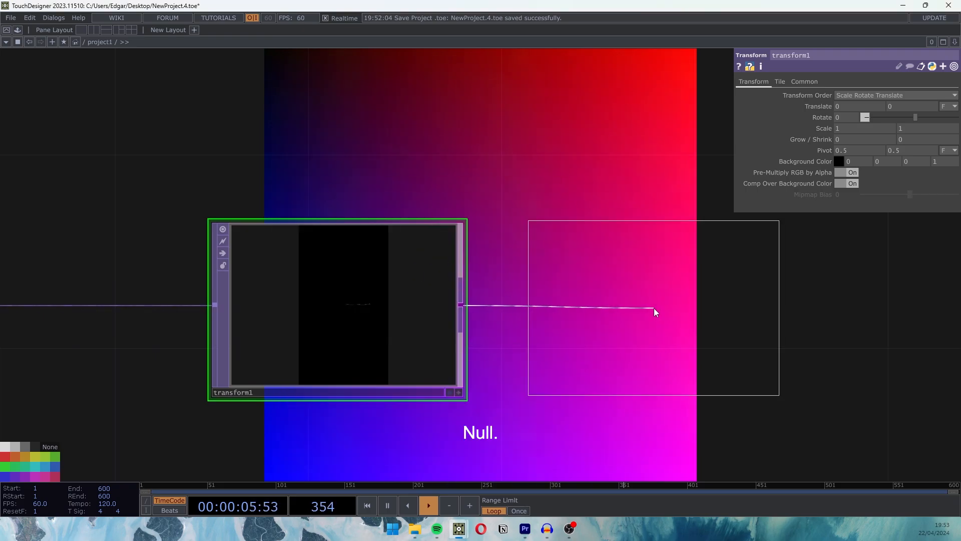
pyautogui.click(678, 331)
pyautogui.scroll(-8, 455, 248)
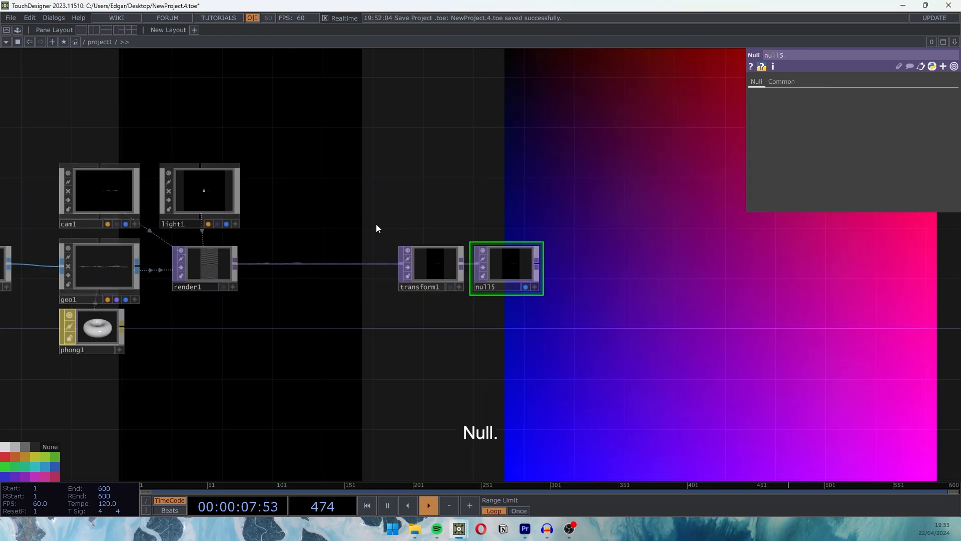
pyautogui.scroll(8, 271, 322)
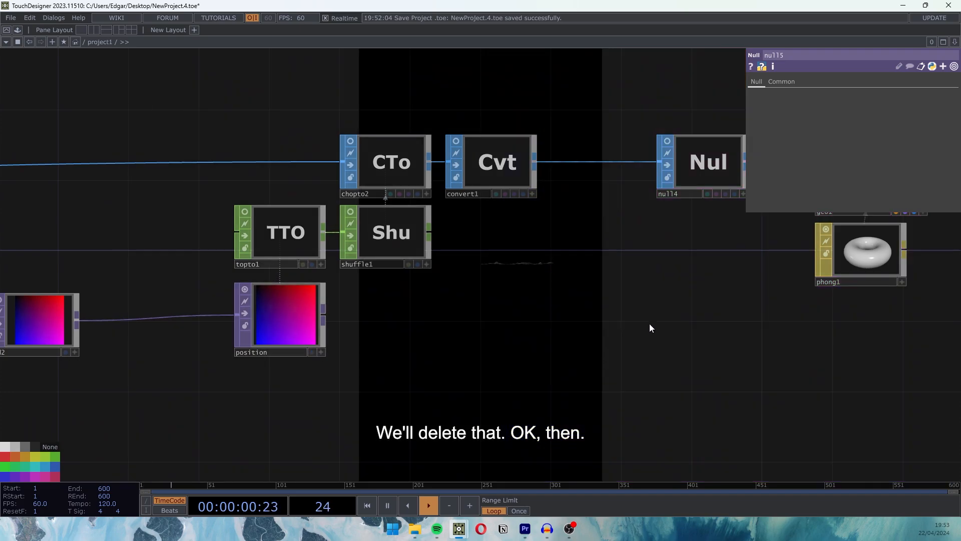
# - Position cam1 and light1 through their viewers to show the water surface lit at an angle from above
pyautogui.moveTo(953, 325); pyautogui.dragTo(554, 387)
pyautogui.moveTo(773, 297); pyautogui.dragTo(448, 347)
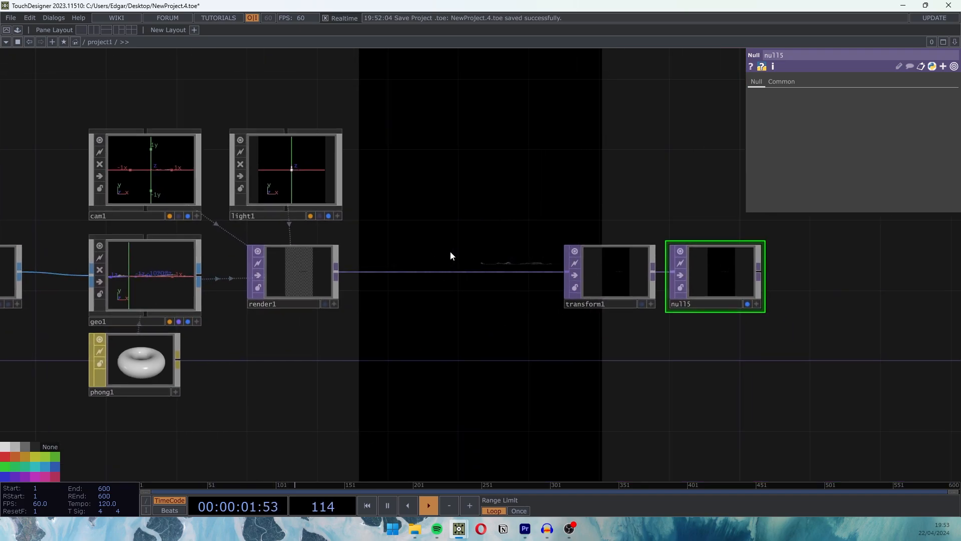
pyautogui.moveTo(291, 216); pyautogui.dragTo(553, 283)
pyautogui.scroll(5, 482, 283)
pyautogui.scroll(2, 473, 280)
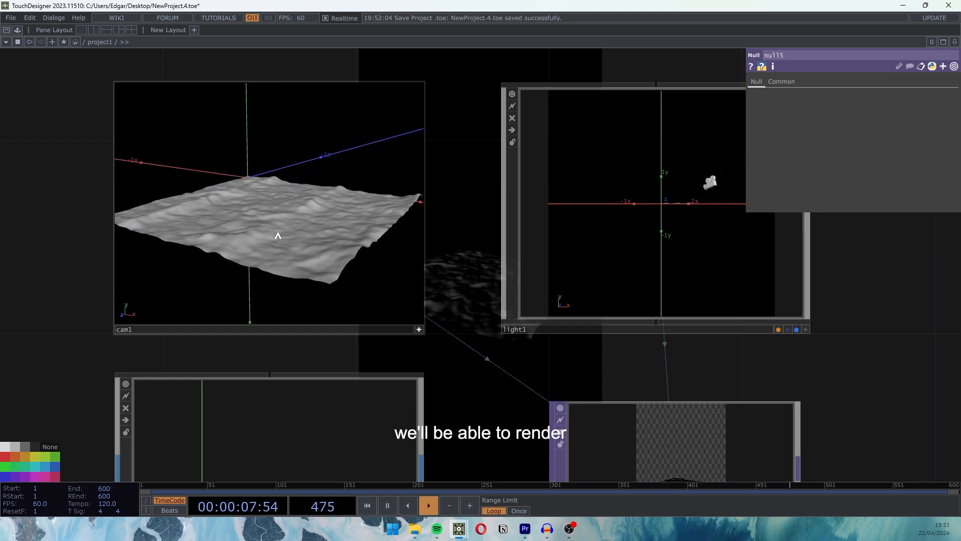
pyautogui.hscroll(10, 519, 272)
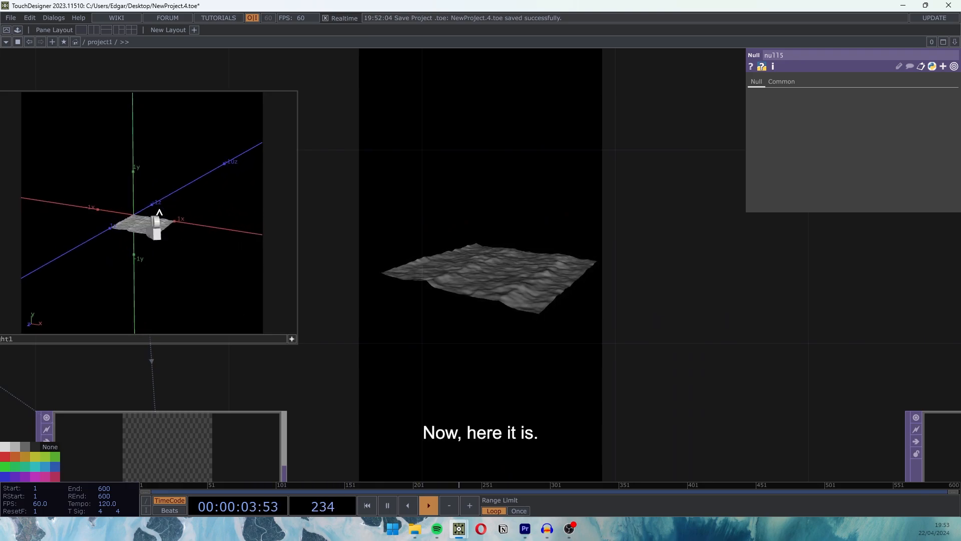
# - Return to cam1's viewer and move the camera closer to the water surface
pyautogui.moveTo(368, 314); pyautogui.dragTo(688, 344)
pyautogui.scroll(-3, 660, 315)
pyautogui.moveTo(660, 315); pyautogui.dragTo(756, 393)
pyautogui.moveTo(366, 192); pyautogui.dragTo(676, 133)
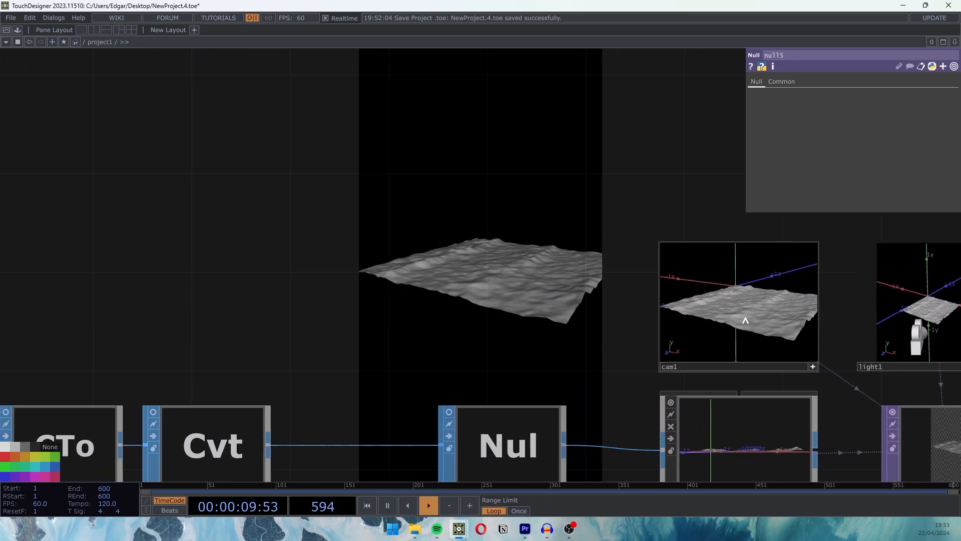
# - Restore render1's resolution to the landscape format 1920 by 1080
pyautogui.moveTo(438, 309); pyautogui.dragTo(203, 230)
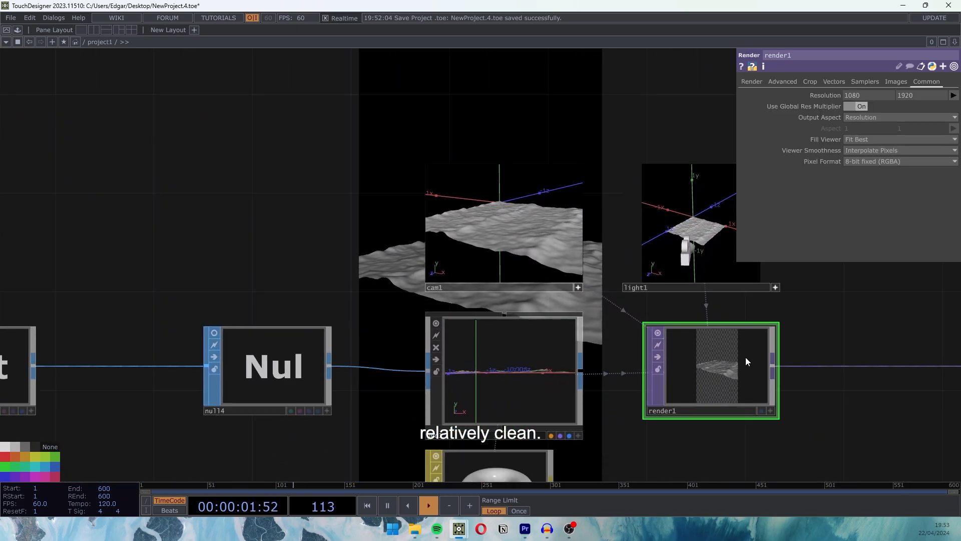
pyautogui.write('1920')
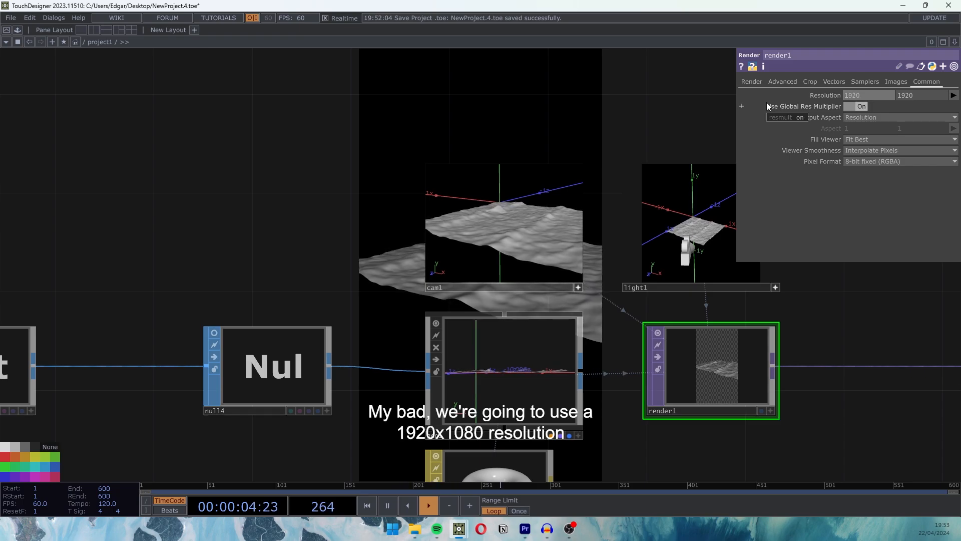
pyautogui.press('Tab')
pyautogui.write('1080')
pyautogui.press('Return')
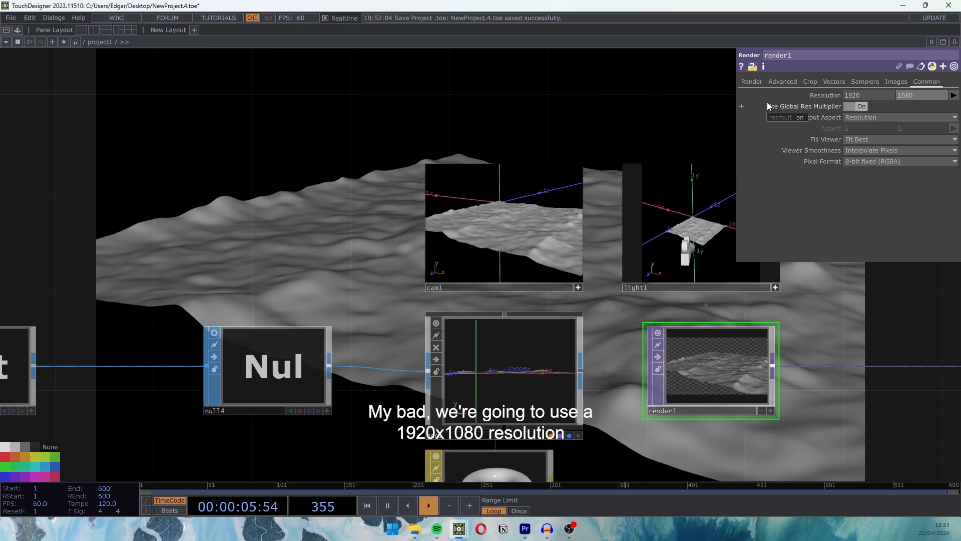
# - Reframe cam1 on the whole surface, and move light1 above and behind the waves for raking light, leaving light1 selected
pyautogui.moveTo(311, 120); pyautogui.dragTo(0, 148)
pyautogui.moveTo(193, 137); pyautogui.dragTo(309, 147)
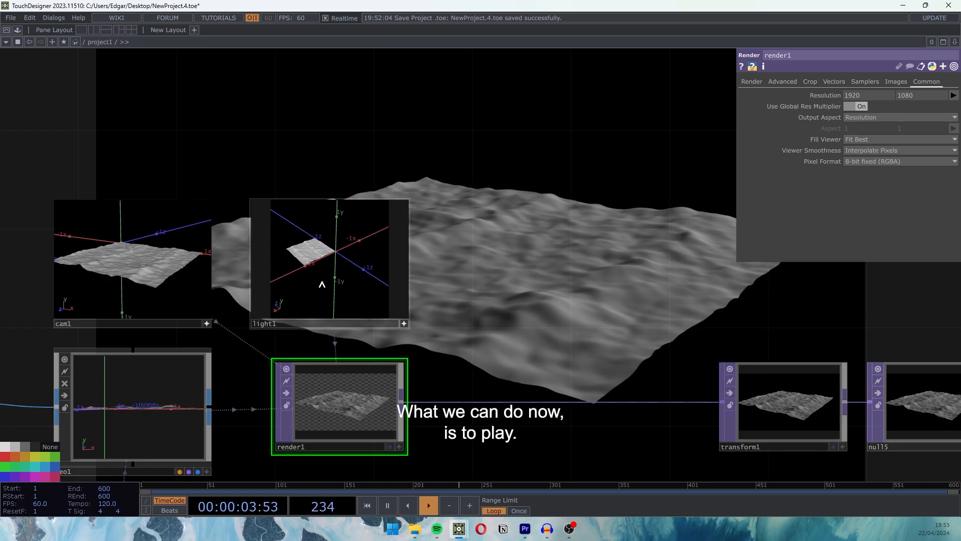
pyautogui.moveTo(351, 262); pyautogui.dragTo(426, 294)
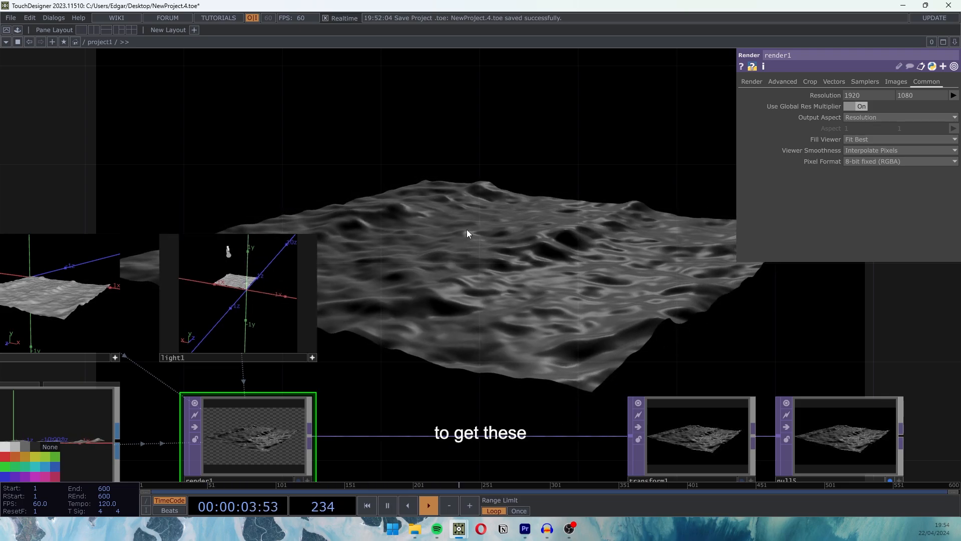
pyautogui.click(253, 360)
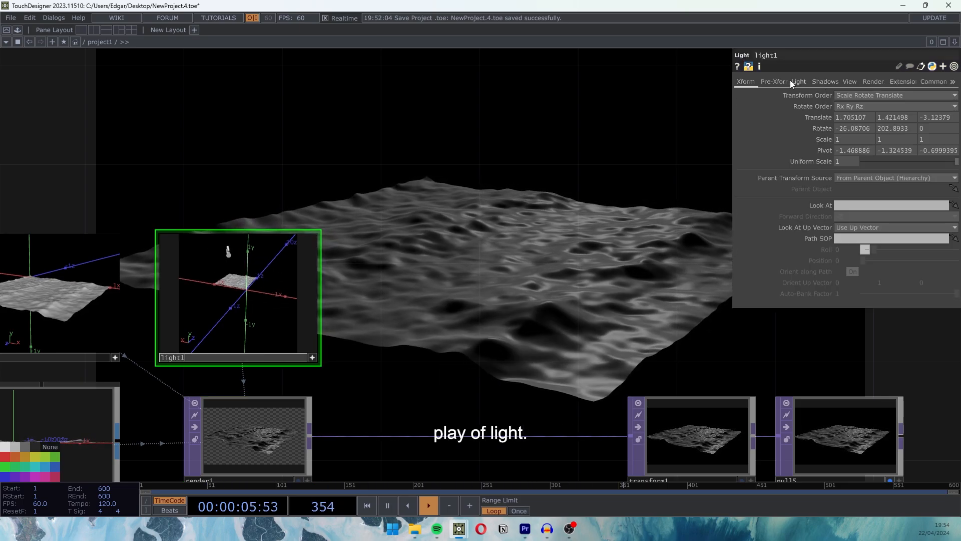
# - Set light1's shadow type to Soft, 2D Mapped with a shadow resolution of 2048 by 2048
pyautogui.click(825, 82)
pyautogui.click(853, 94)
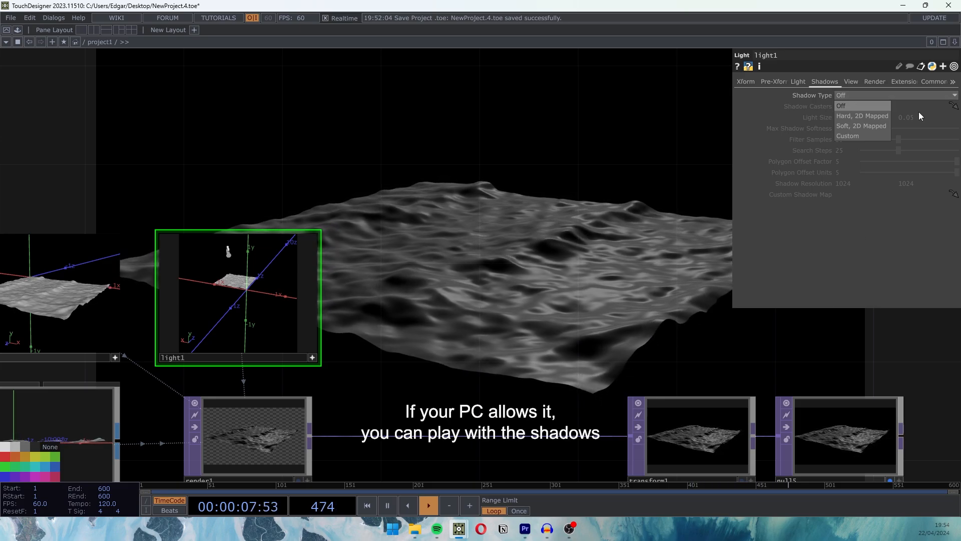
pyautogui.click(862, 125)
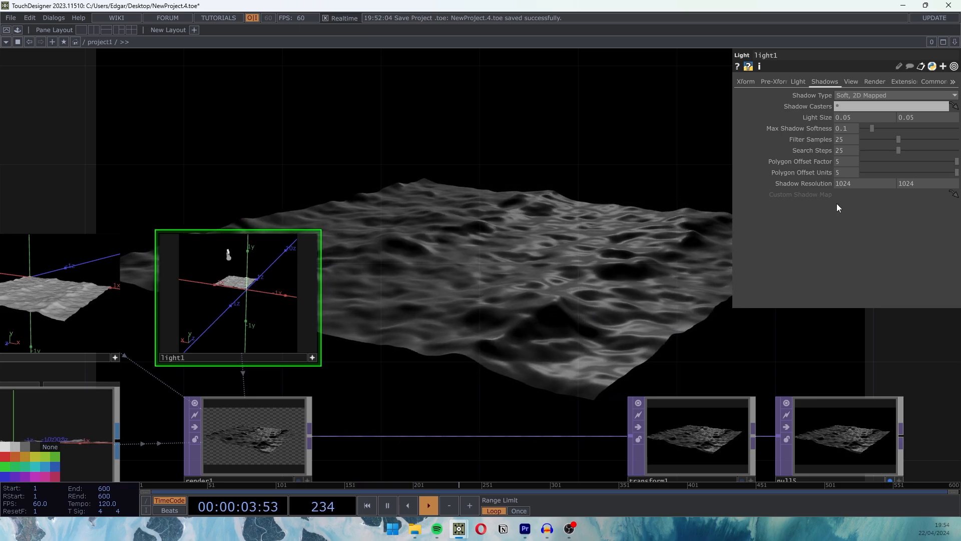
pyautogui.write('2')
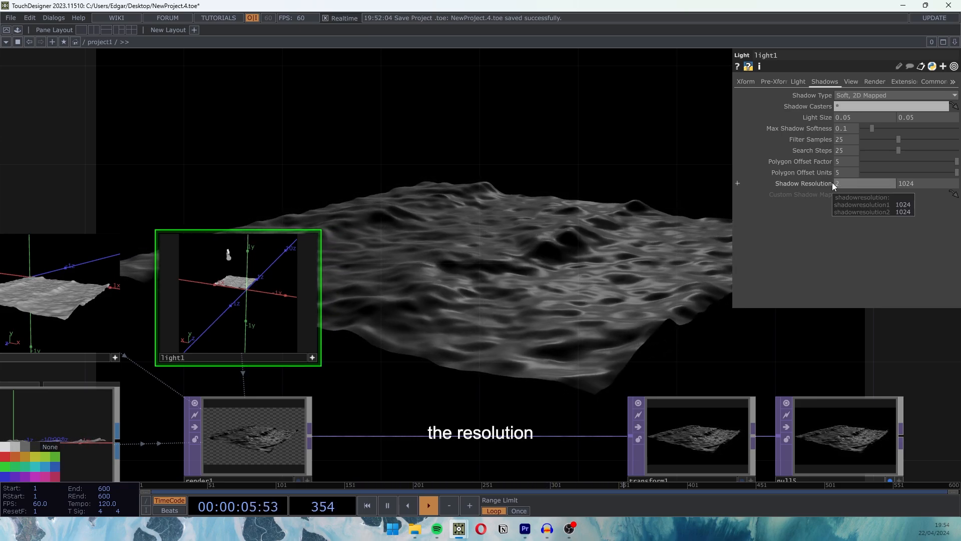
pyautogui.write('048')
pyautogui.press('Tab')
pyautogui.write('2048')
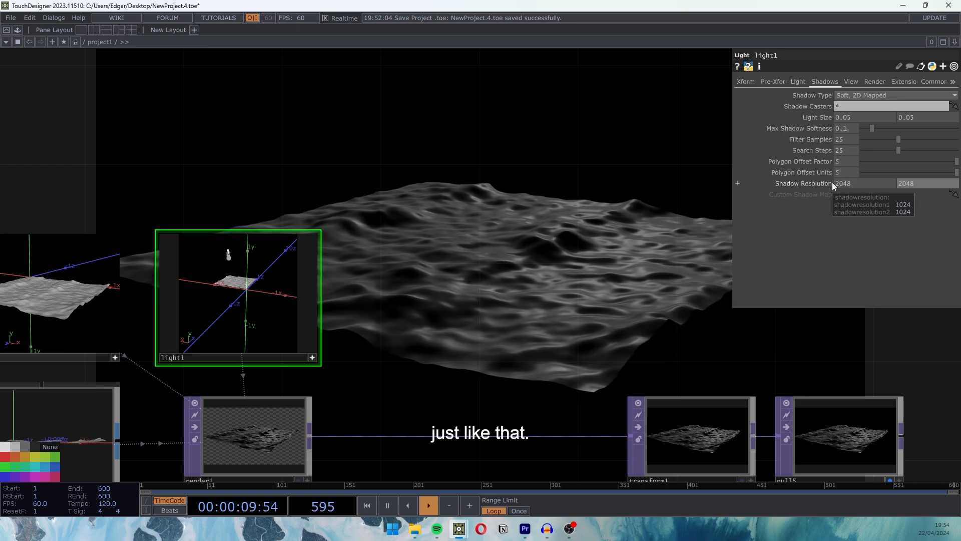
# - Undo the shadow resolution change and switch light1's shadow type to Off
pyautogui.hotkey('ctrl', 'z')
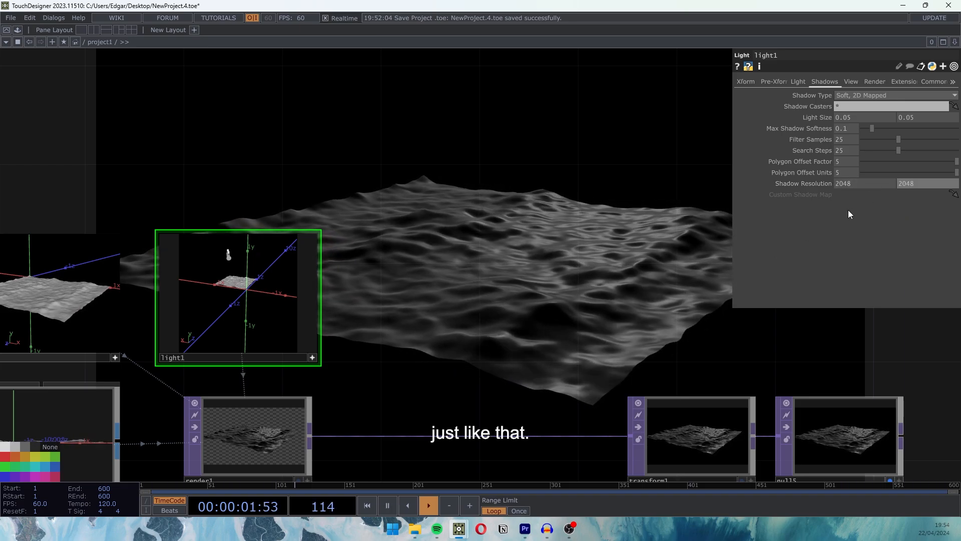
pyautogui.hotkey('ctrl', 'z')
pyautogui.click(854, 95)
pyautogui.click(850, 103)
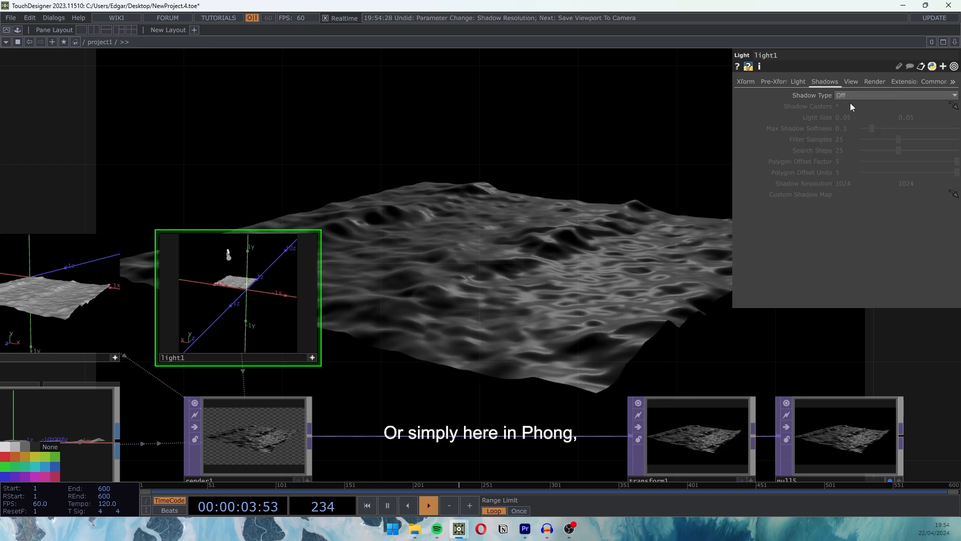
# - Set phong1's diffuse color to 0.5 and its specular color to 0.7 on all channels
pyautogui.scroll(-3, 508, 289)
pyautogui.click(268, 412)
pyautogui.scroll(5, 549, 260)
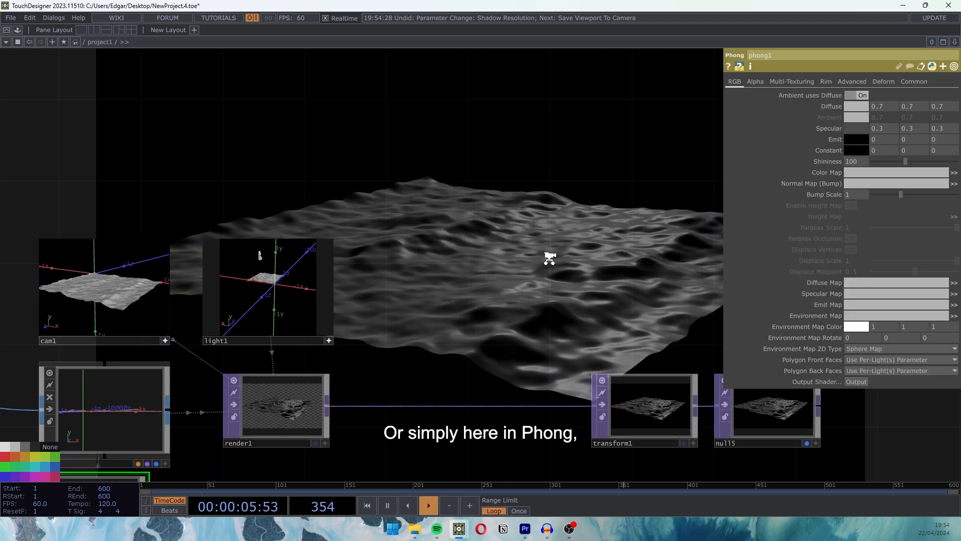
pyautogui.moveTo(832, 127); pyautogui.dragTo(831, 90, button='middle')
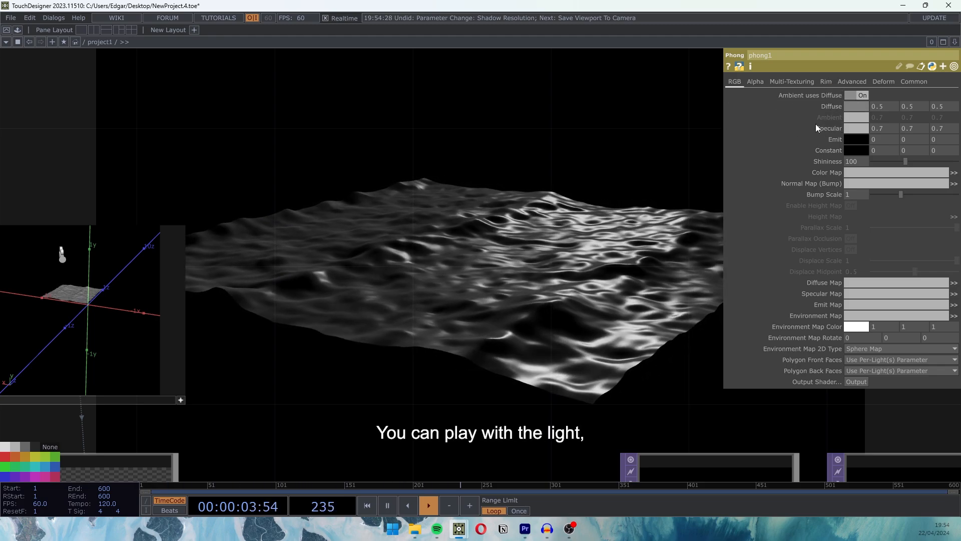
# - Swing light1 around the surface in its viewer and set its shadow type to Soft, 2D Mapped
pyautogui.moveTo(126, 337); pyautogui.dragTo(206, 310)
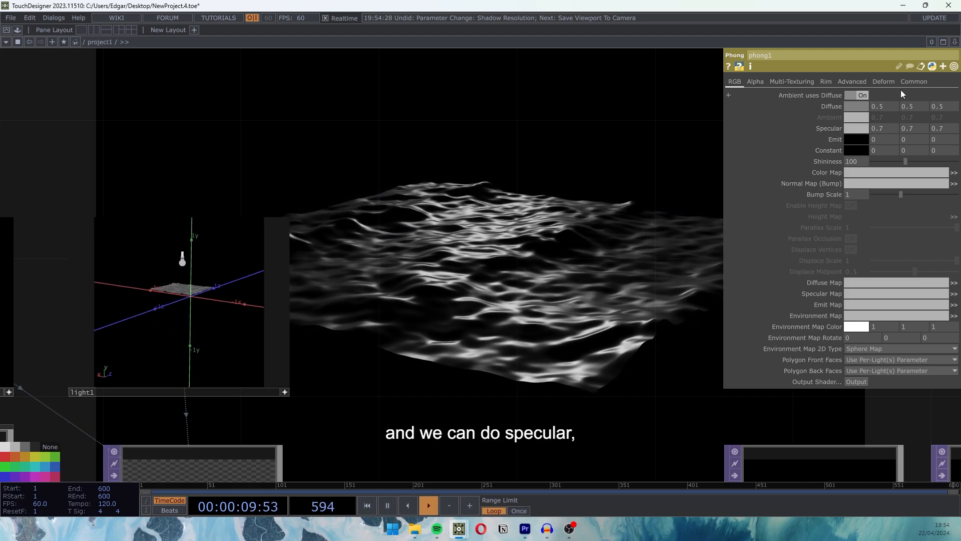
pyautogui.click(210, 393)
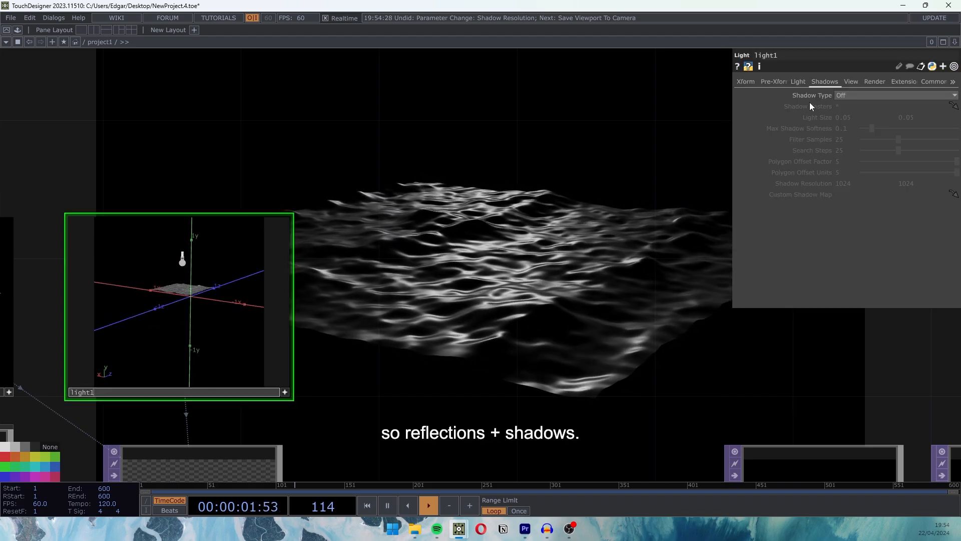
pyautogui.click(857, 96)
pyautogui.click(846, 122)
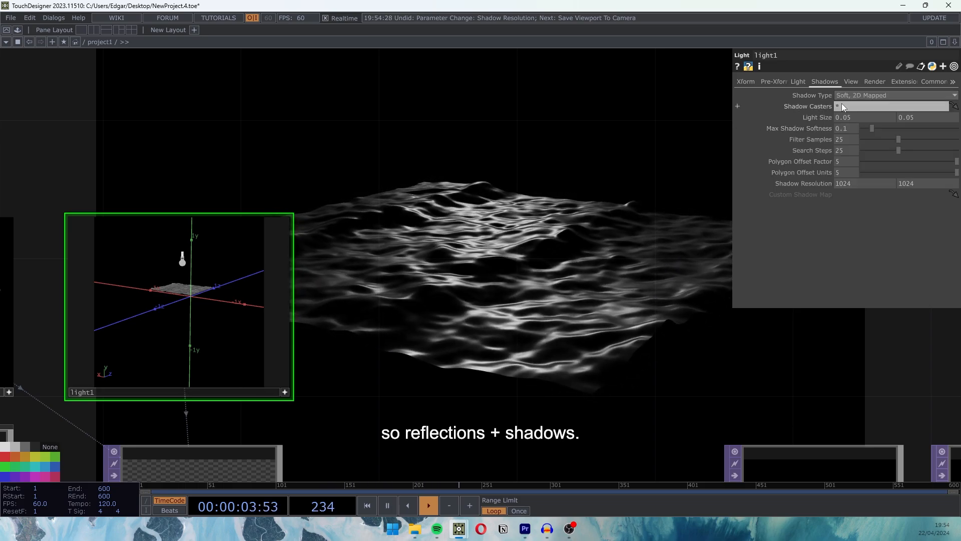
# - Examine the rendered waves and the NURBS conversion settings of convert1
pyautogui.scroll(-3, 467, 305)
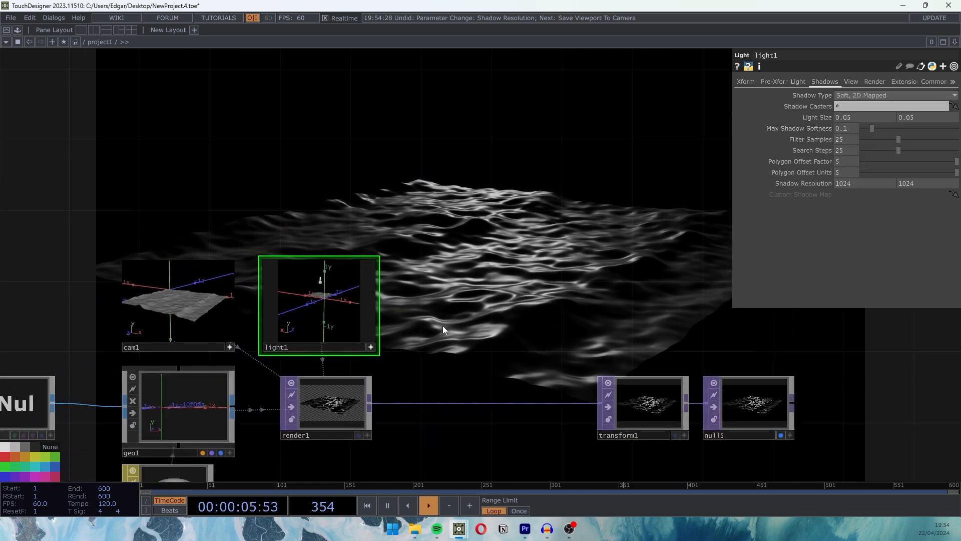
pyautogui.moveTo(553, 285); pyautogui.dragTo(483, 296)
pyautogui.scroll(3, 380, 293)
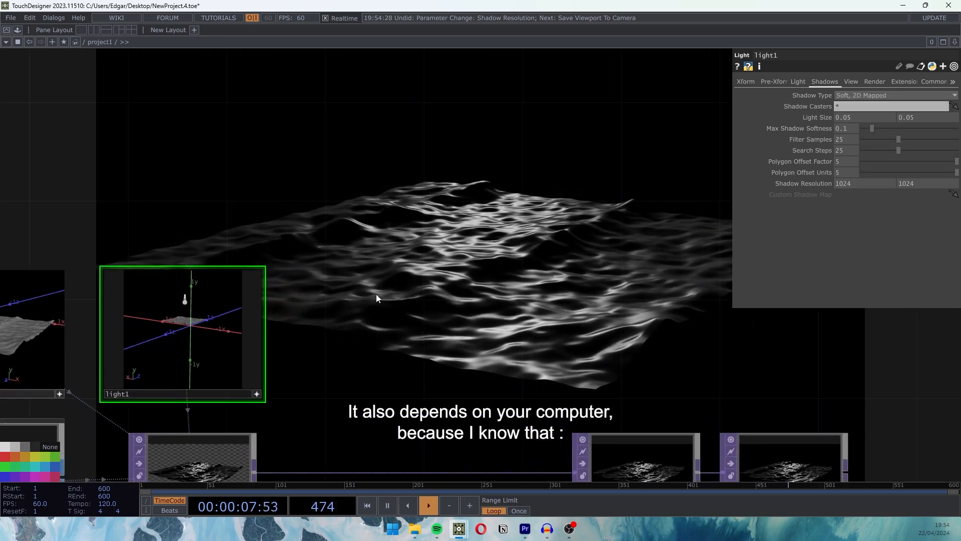
pyautogui.scroll(-4, 702, 290)
pyautogui.scroll(2, 329, 293)
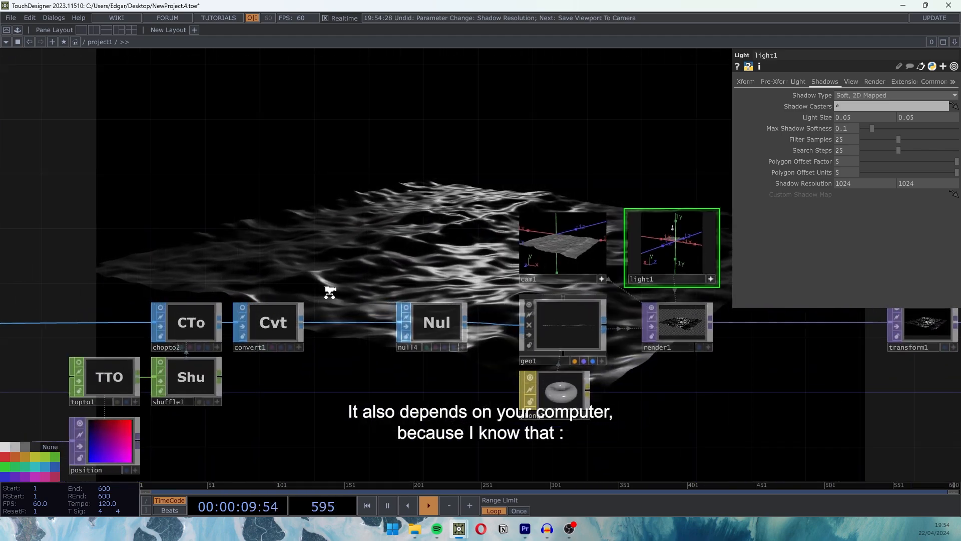
pyautogui.scroll(2, 330, 293)
pyautogui.moveTo(341, 258); pyautogui.dragTo(405, 228)
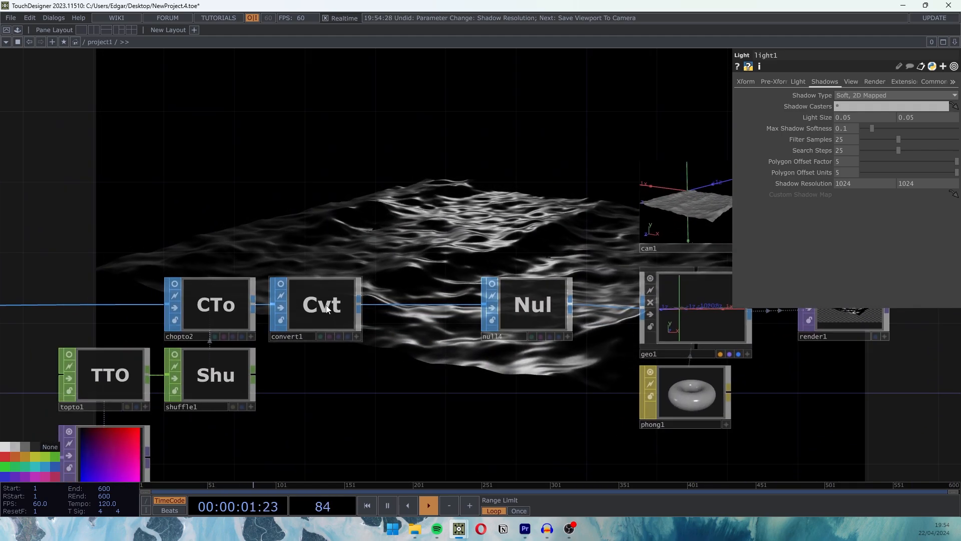
pyautogui.click(293, 298)
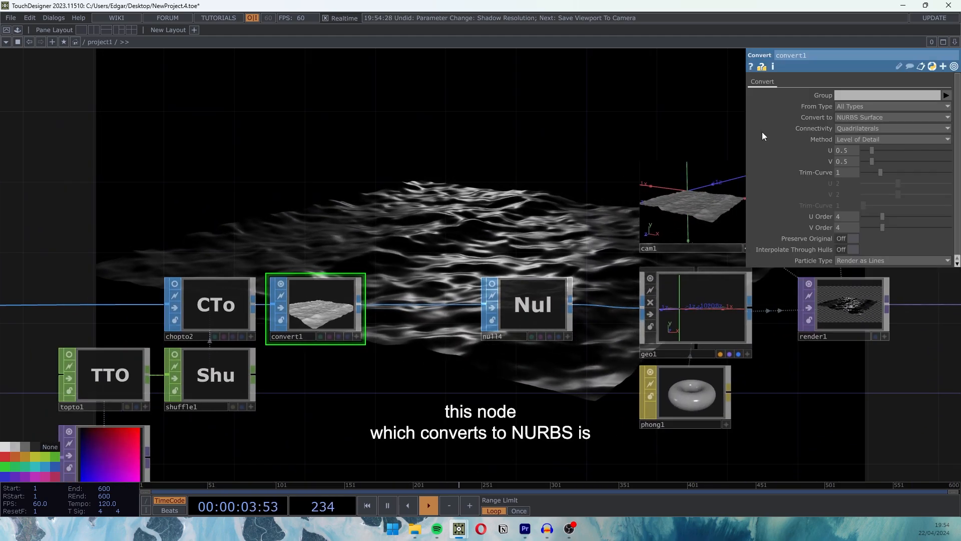
pyautogui.click(281, 285)
pyautogui.moveTo(751, 261); pyautogui.dragTo(344, 343)
pyautogui.moveTo(584, 285); pyautogui.dragTo(462, 314)
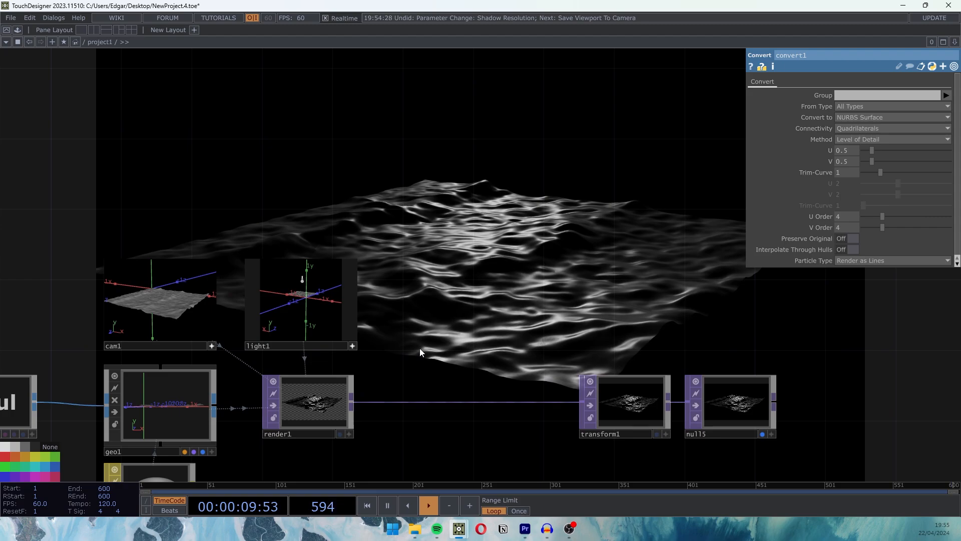
# - Try an nb_points value of 220 in constant1 and settle on 150 for a denser surface
pyautogui.scroll(3, 440, 335)
pyautogui.moveTo(446, 314); pyautogui.dragTo(436, 367)
pyautogui.scroll(-5, 445, 366)
pyautogui.scroll(-1, 539, 304)
pyautogui.moveTo(20, 326); pyautogui.dragTo(858, 285)
pyautogui.scroll(-1, 540, 304)
pyautogui.click(395, 349)
pyautogui.moveTo(534, 290); pyautogui.dragTo(220, 259)
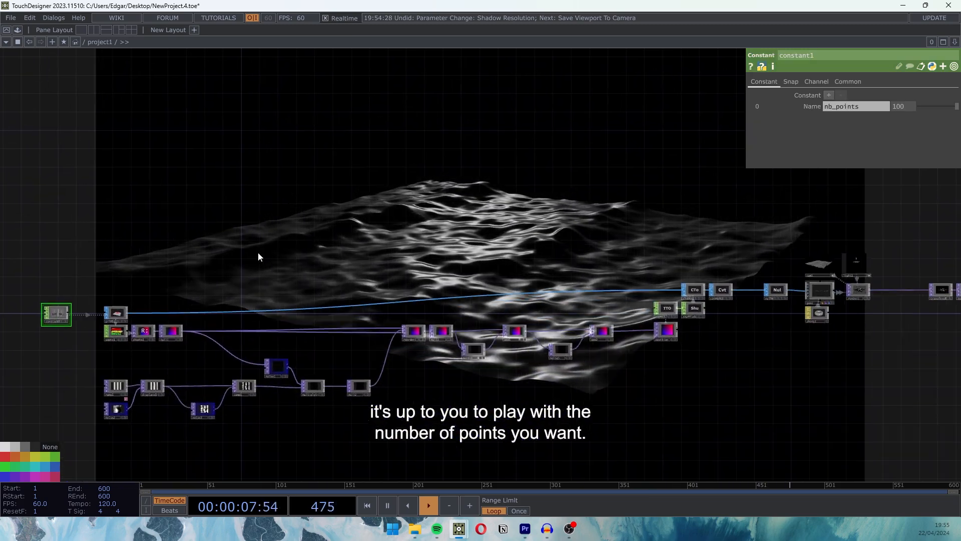
pyautogui.moveTo(813, 266); pyautogui.dragTo(652, 294)
pyautogui.scroll(6, 653, 293)
pyautogui.moveTo(635, 239); pyautogui.dragTo(366, 311)
pyautogui.moveTo(904, 105); pyautogui.dragTo(905, 92, button='middle')
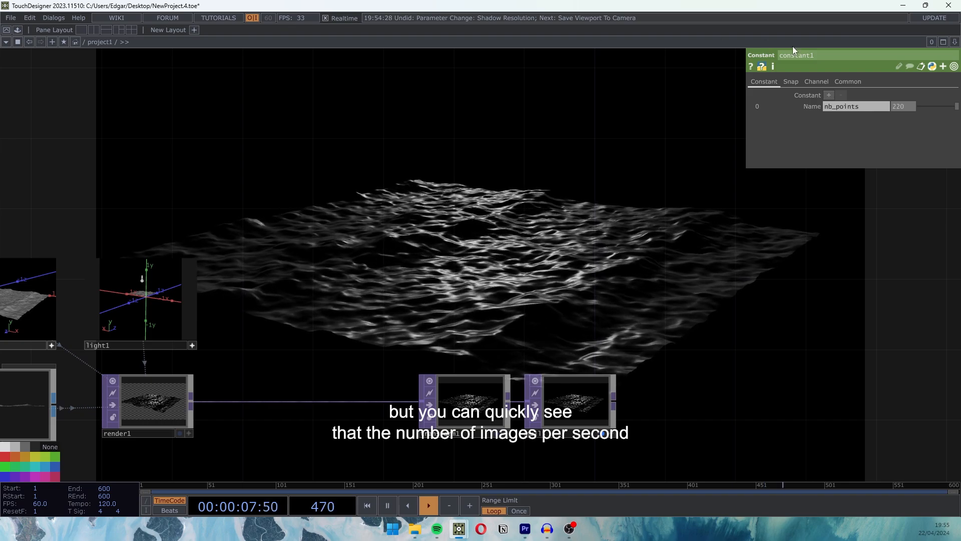
pyautogui.moveTo(908, 105); pyautogui.dragTo(903, 88, button='middle')
# - Review convert1's settings, the noise chain upstream of it and the rendered surface at the network's end
pyautogui.scroll(-8, 446, 307)
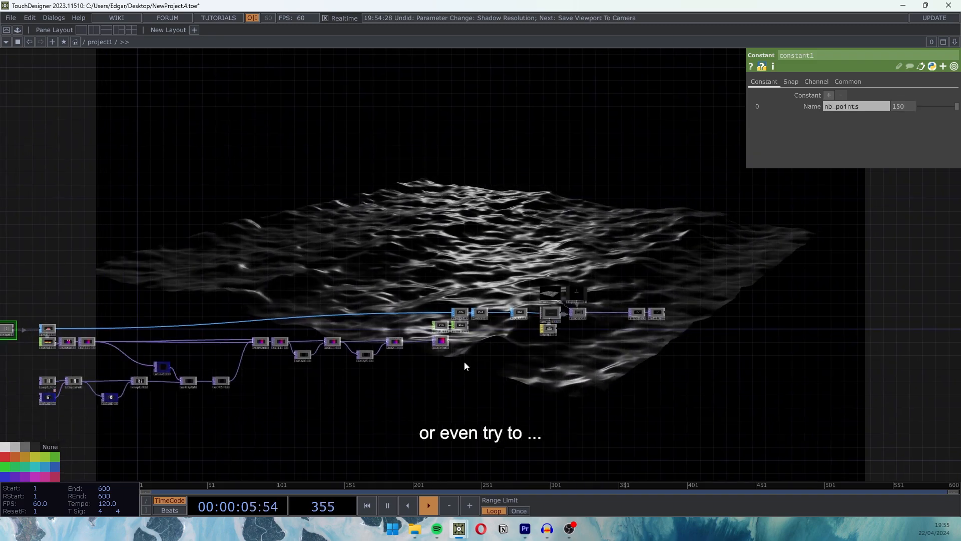
pyautogui.scroll(10, 471, 358)
pyautogui.click(524, 78)
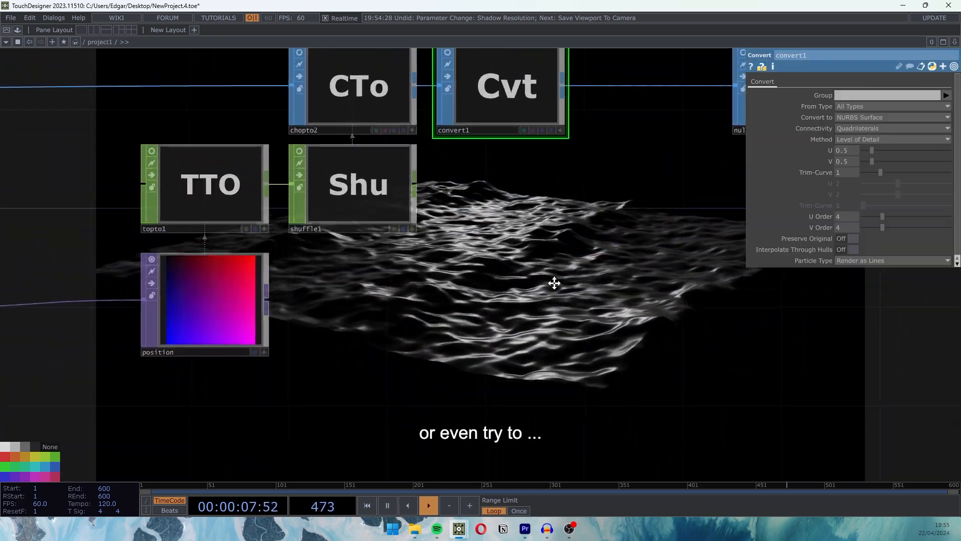
pyautogui.moveTo(554, 284); pyautogui.dragTo(549, 362)
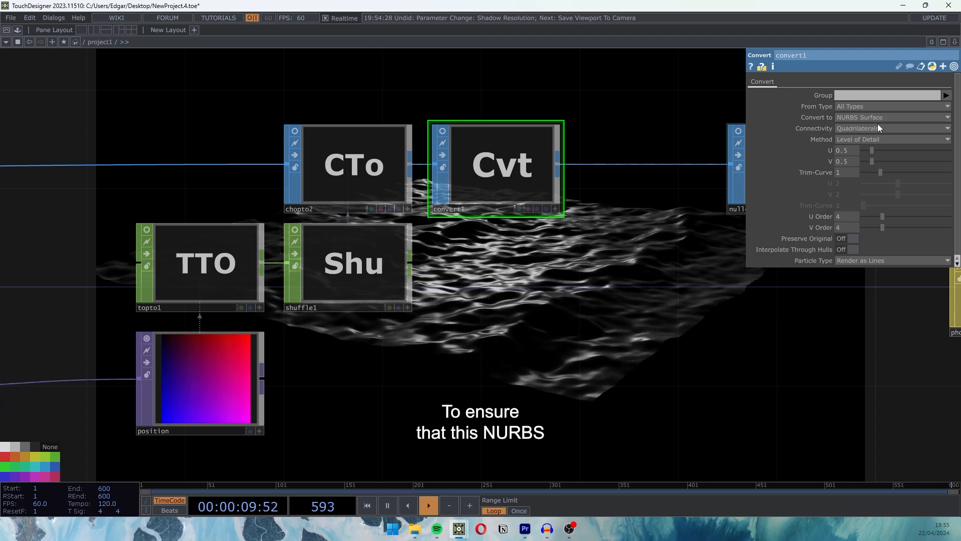
pyautogui.scroll(-4, 581, 337)
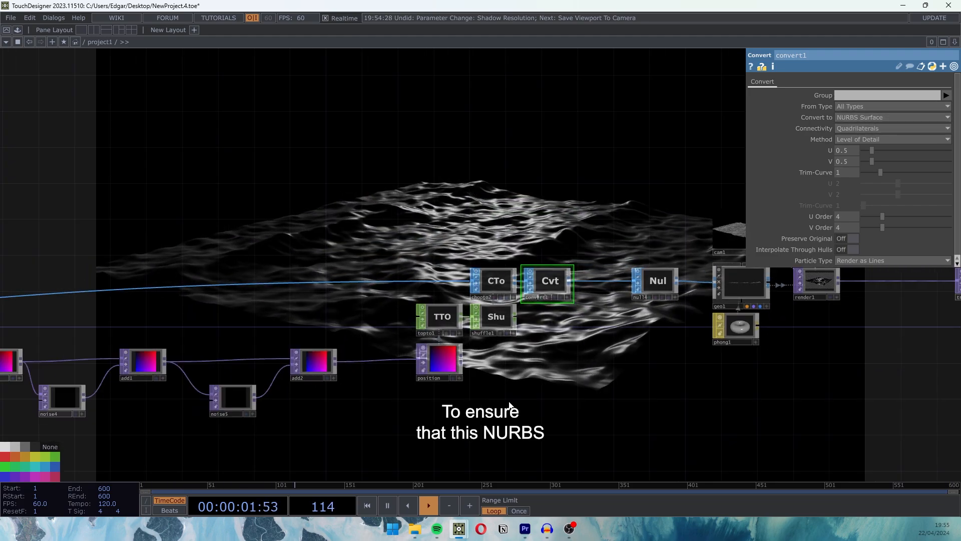
pyautogui.moveTo(444, 457); pyautogui.dragTo(517, 412)
pyautogui.moveTo(430, 427); pyautogui.dragTo(532, 436)
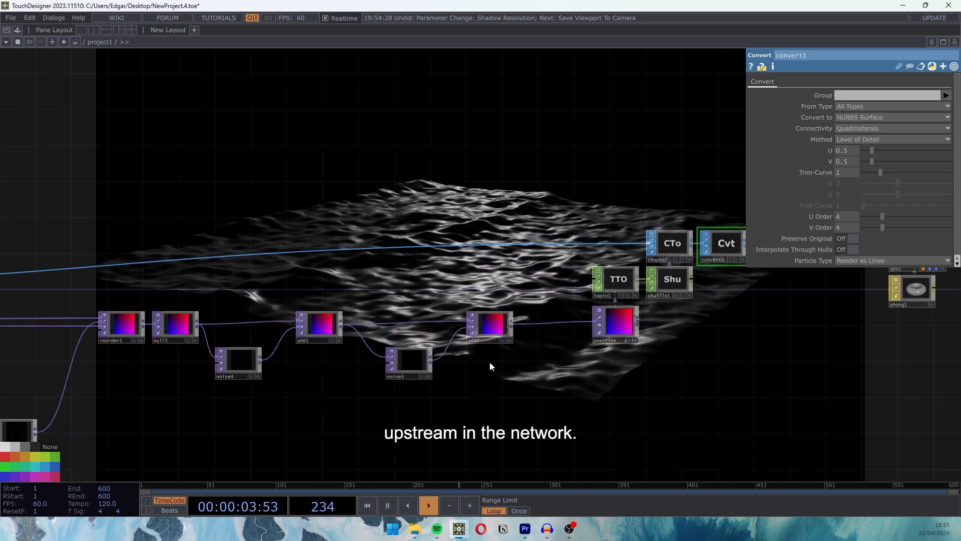
pyautogui.moveTo(753, 386); pyautogui.dragTo(339, 381)
pyautogui.moveTo(581, 368); pyautogui.dragTo(352, 434)
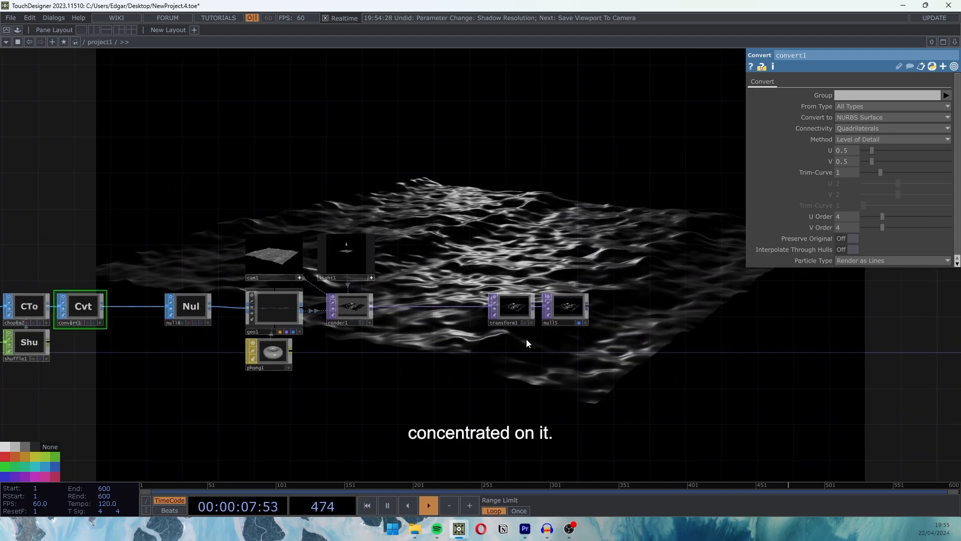
pyautogui.scroll(5, 408, 277)
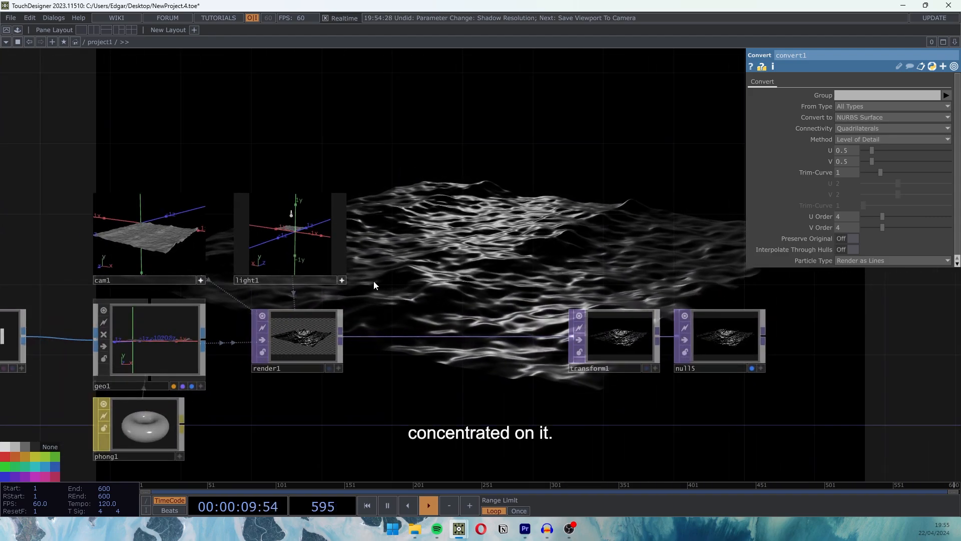
pyautogui.moveTo(555, 246); pyautogui.dragTo(507, 288)
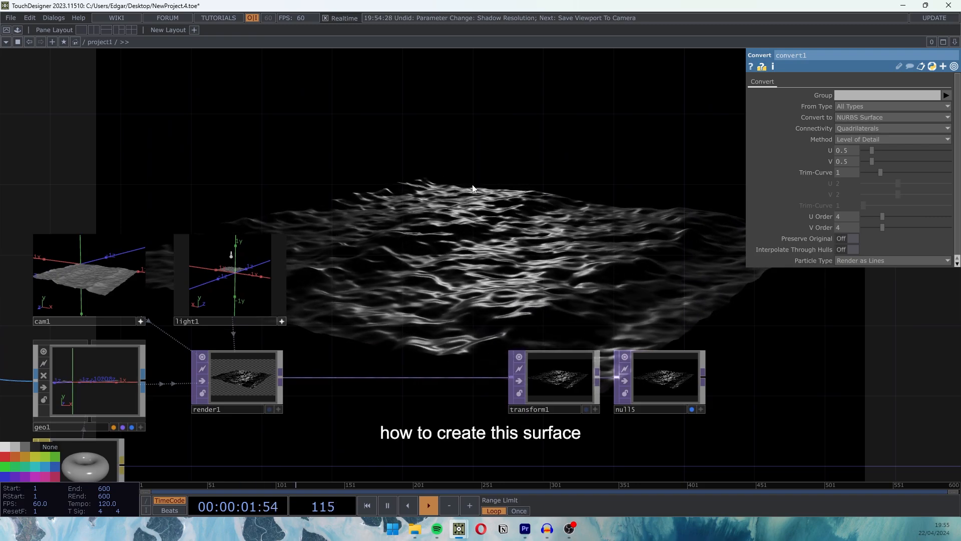
pyautogui.moveTo(478, 285); pyautogui.dragTo(604, 239)
pyautogui.moveTo(509, 420); pyautogui.dragTo(443, 411)
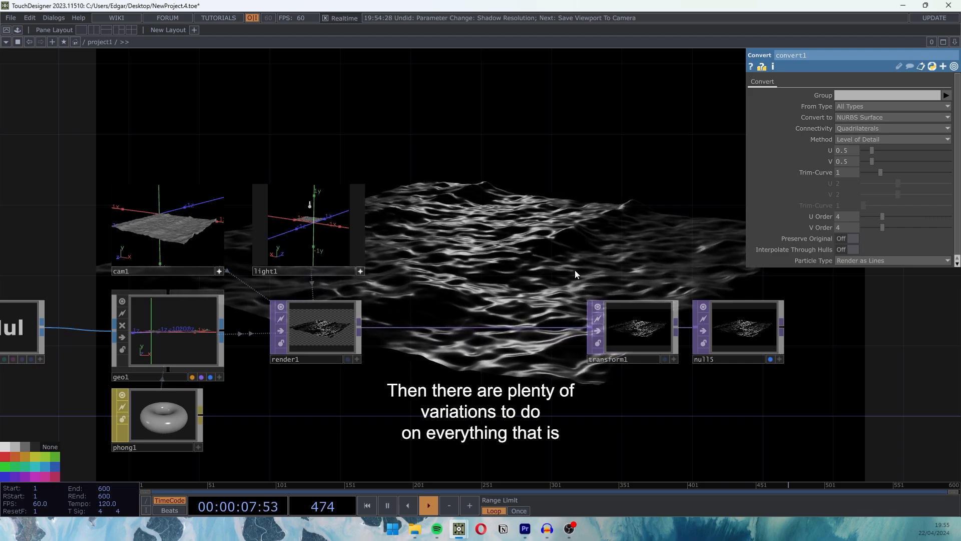
# - Review phong1's material parameters, the grid1 source of the network and cam1's transform
pyautogui.click(155, 418)
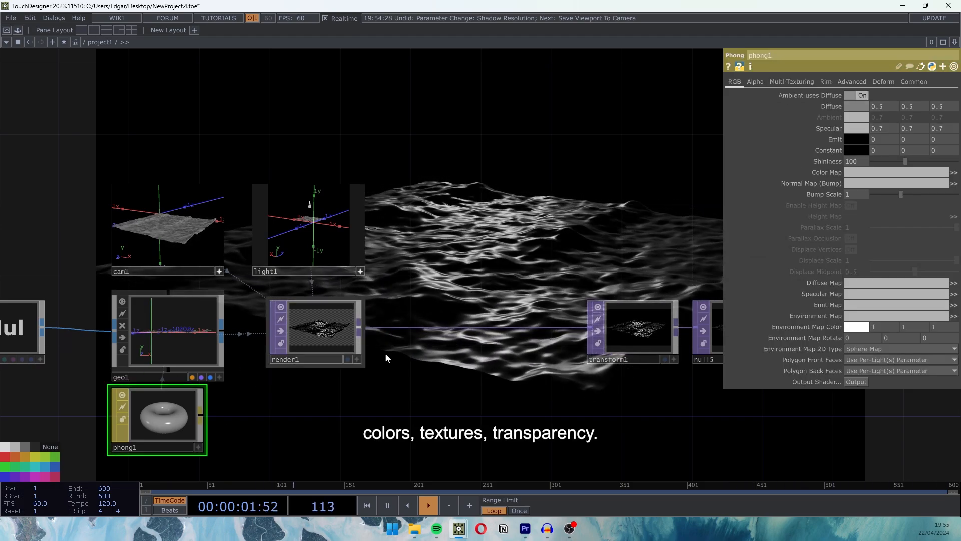
pyautogui.moveTo(576, 263); pyautogui.dragTo(606, 267)
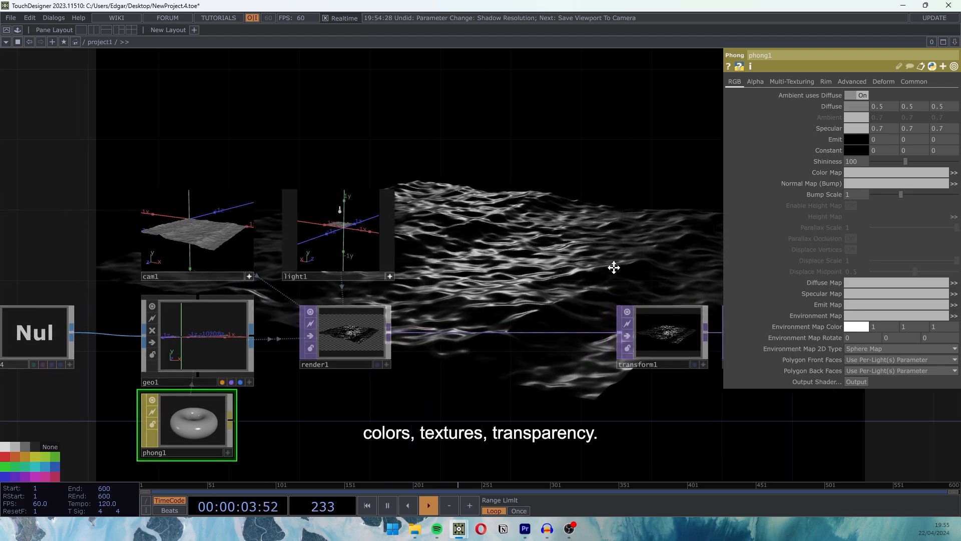
pyautogui.scroll(-5, 605, 308)
pyautogui.scroll(2, 161, 322)
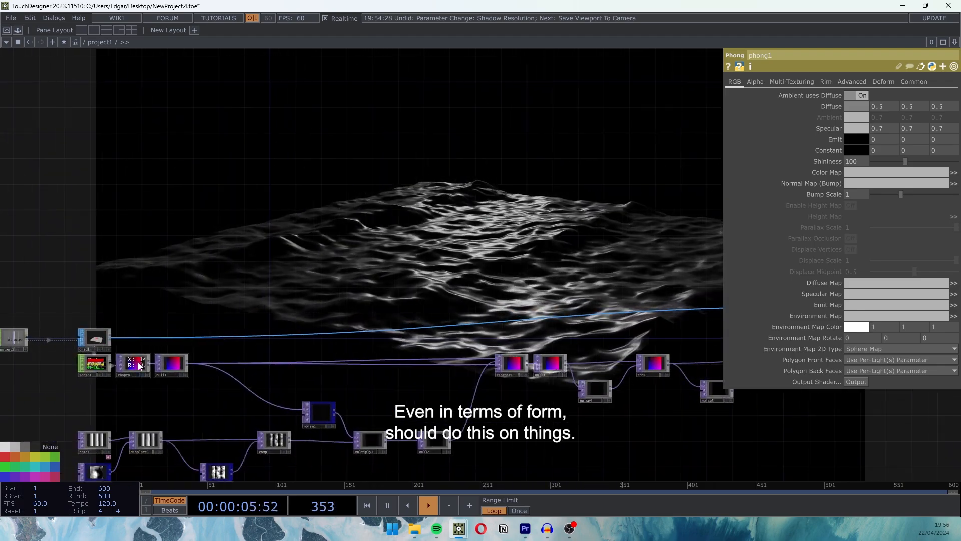
pyautogui.scroll(5, 79, 336)
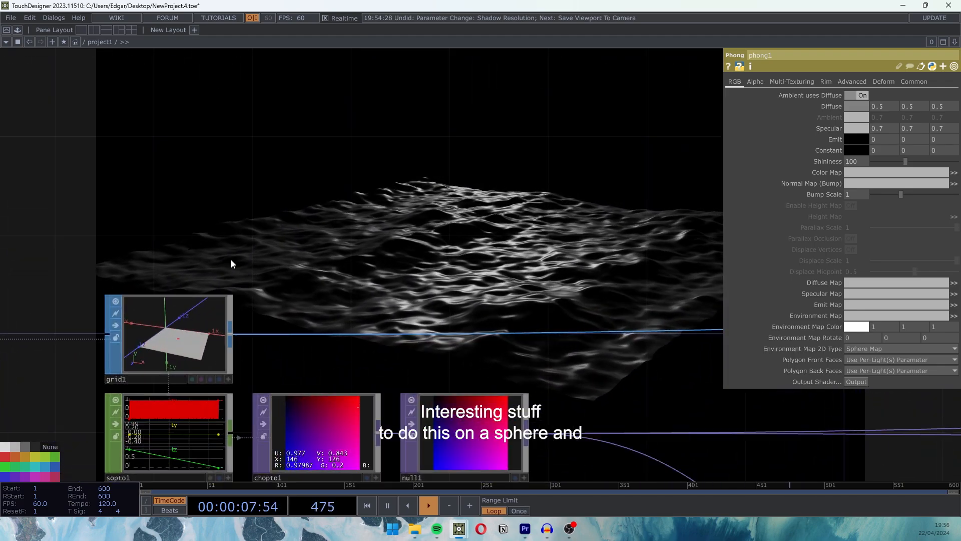
pyautogui.scroll(-5, 178, 289)
pyautogui.scroll(2, 553, 359)
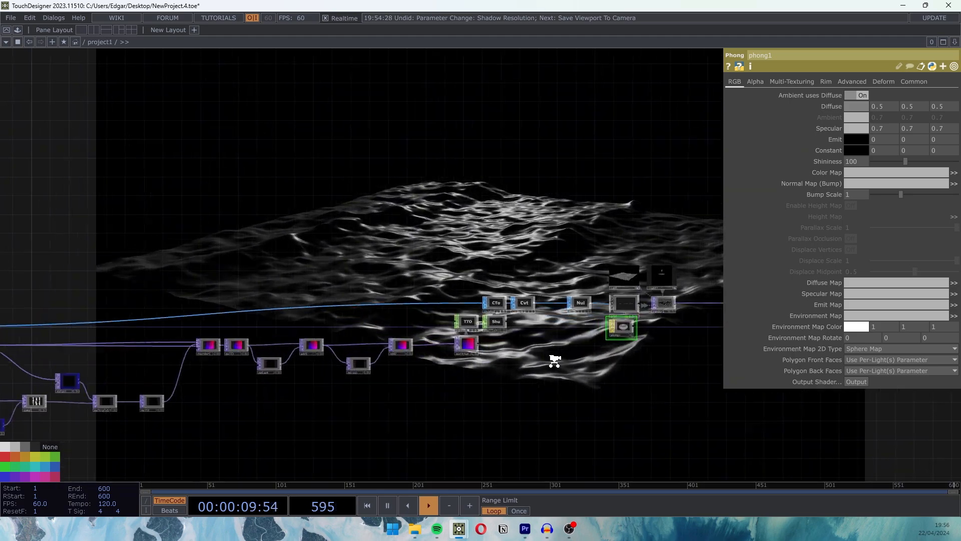
pyautogui.scroll(3, 554, 359)
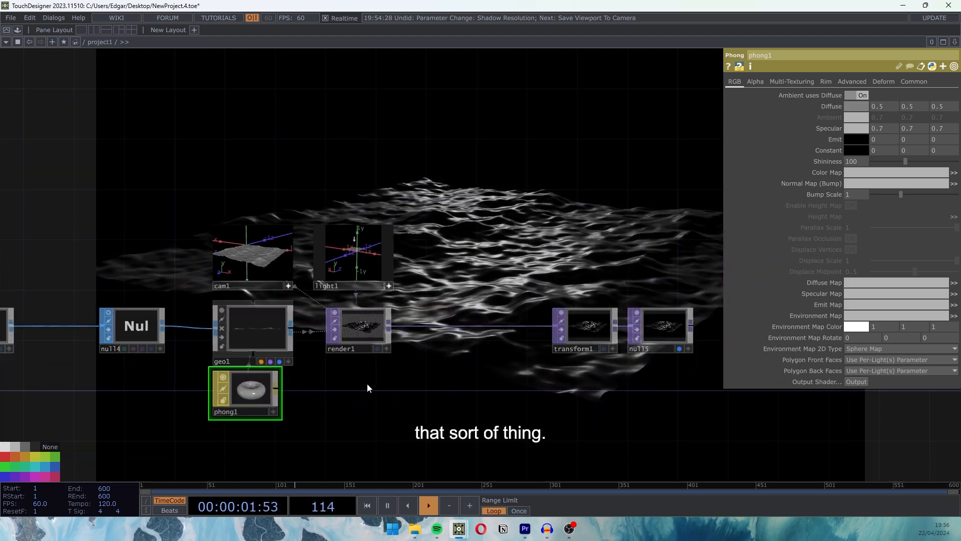
pyautogui.moveTo(415, 270); pyautogui.dragTo(257, 208)
pyautogui.click(455, 353)
pyautogui.moveTo(328, 401); pyautogui.dragTo(615, 362, button='middle')
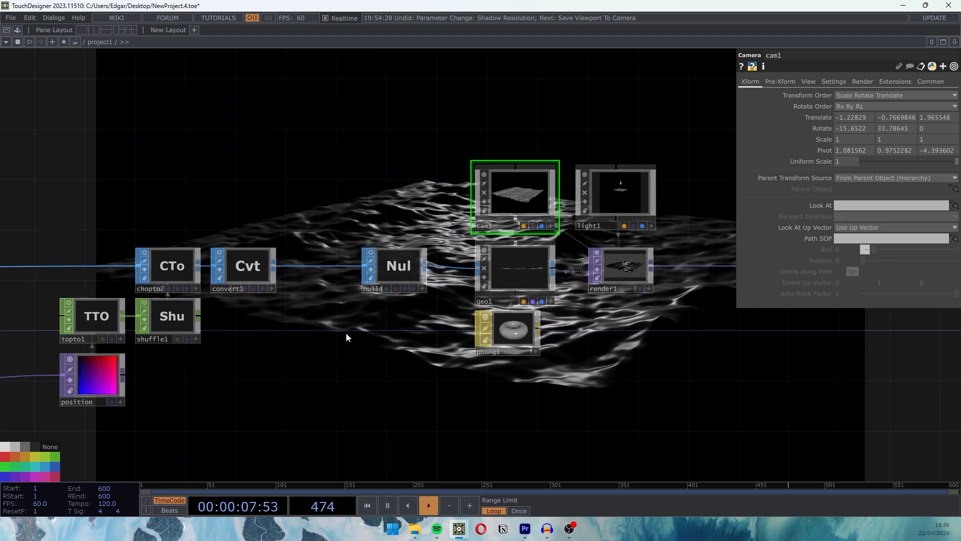
# - Shift the camera, light, geometry, material and render nodes away from null4 and turn off the viewers of cam1, light1 and geo1
pyautogui.moveTo(606, 364); pyautogui.dragTo(248, 431)
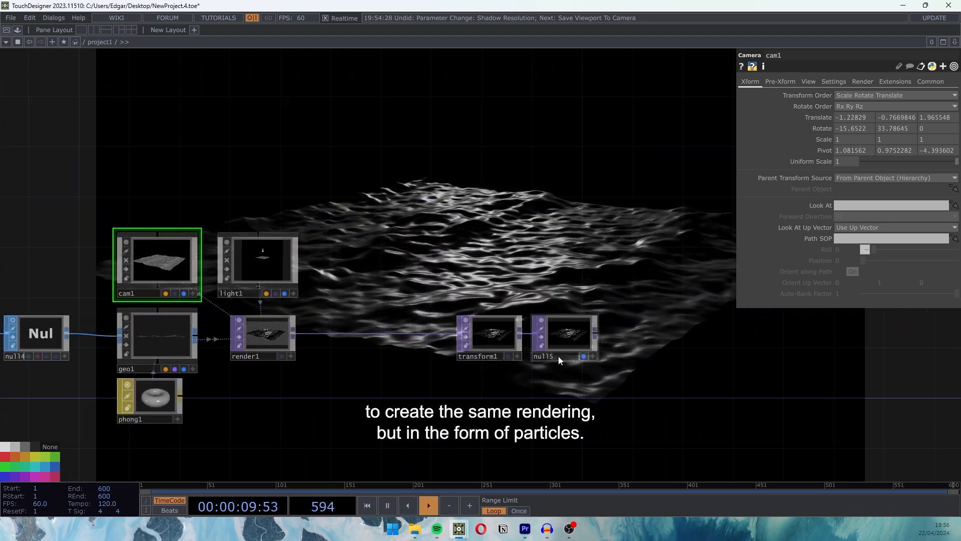
pyautogui.moveTo(377, 377); pyautogui.dragTo(511, 364)
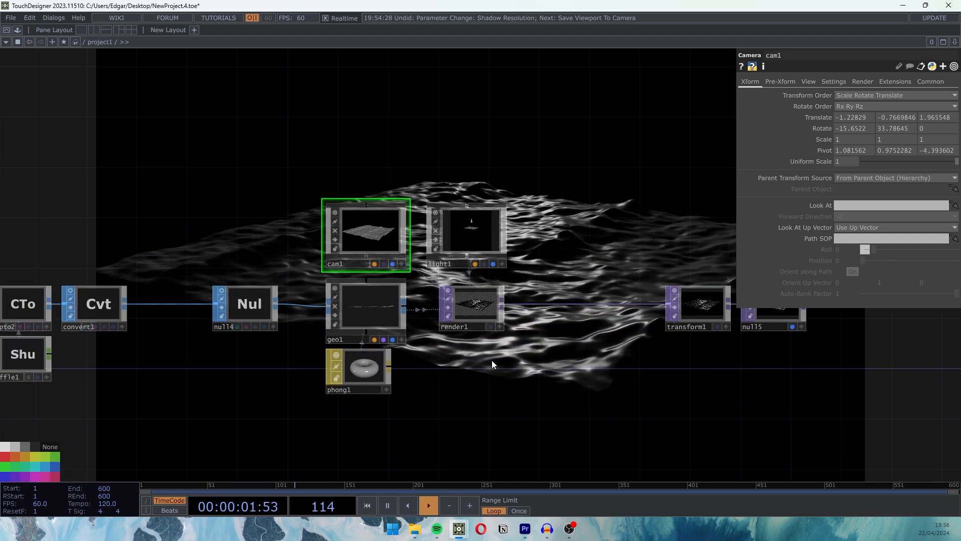
pyautogui.moveTo(569, 395); pyautogui.dragTo(418, 391)
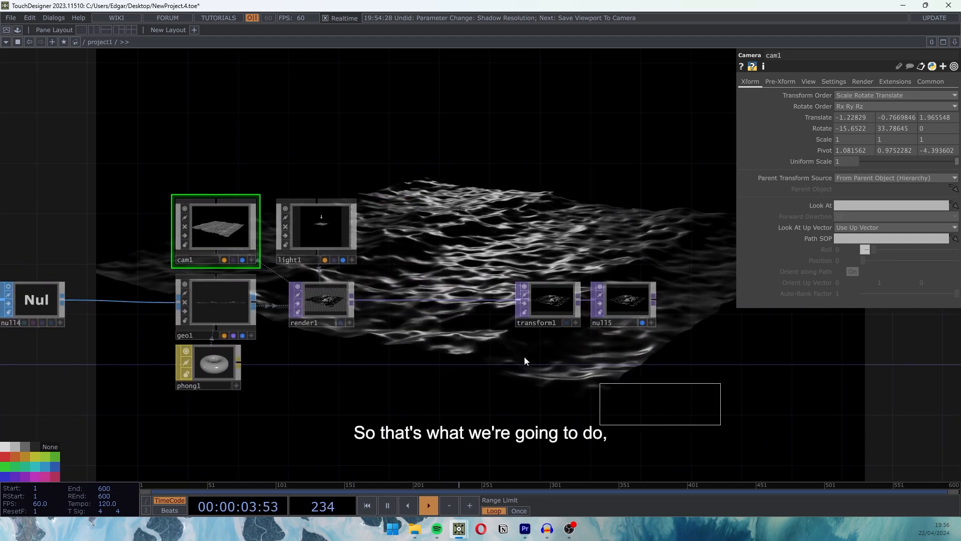
pyautogui.moveTo(211, 300); pyautogui.dragTo(314, 299)
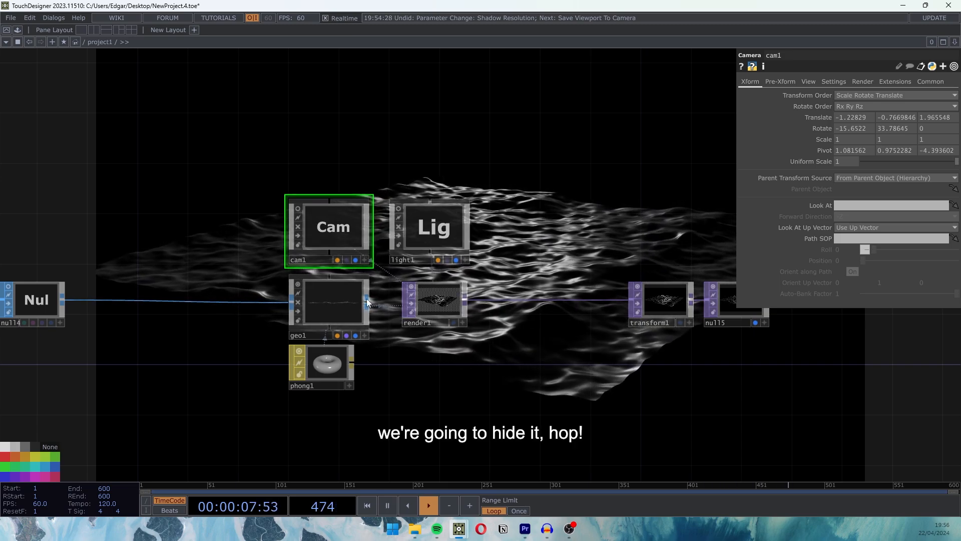
pyautogui.click(298, 293)
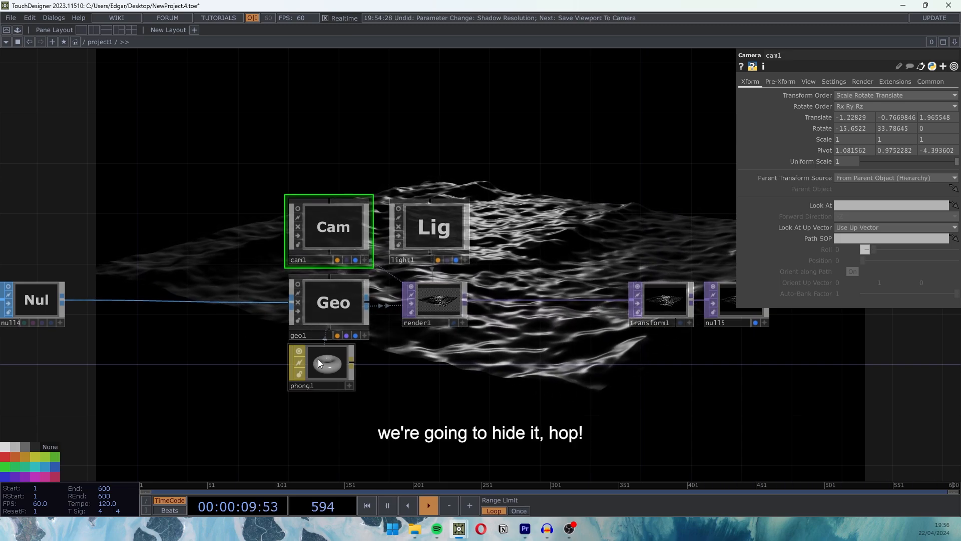
# - Disconnect null4 from geo1 and check constant1's point setting
pyautogui.moveTo(183, 349); pyautogui.dragTo(498, 336)
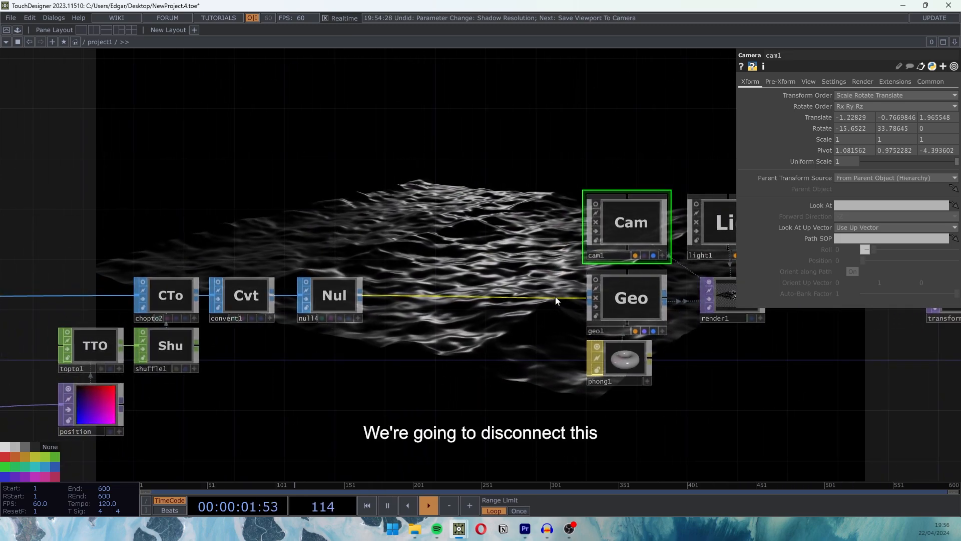
pyautogui.scroll(-4, 573, 328)
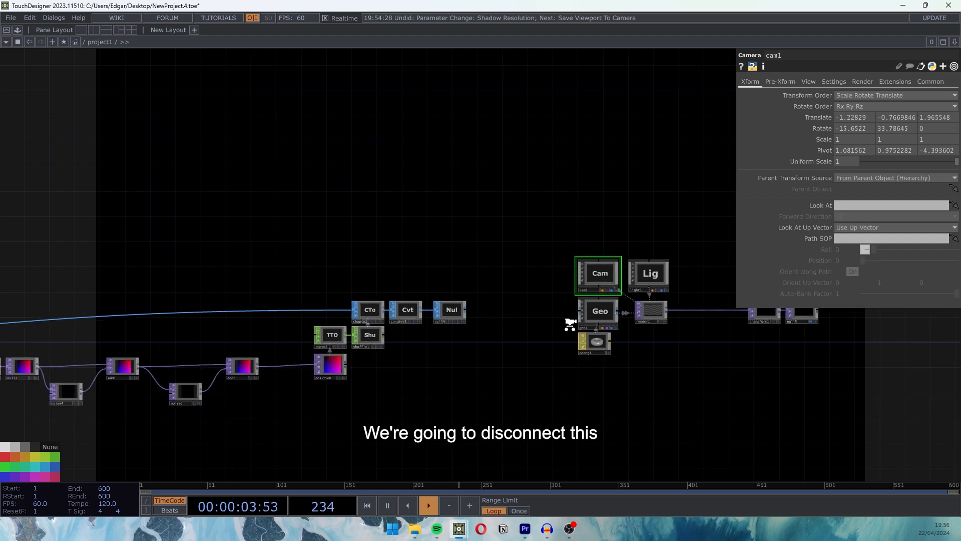
pyautogui.scroll(10, 339, 330)
pyautogui.click(232, 265)
pyautogui.scroll(-8, 699, 230)
pyautogui.scroll(5, 727, 209)
pyautogui.moveTo(650, 323); pyautogui.dragTo(521, 323)
pyautogui.scroll(4, 550, 272)
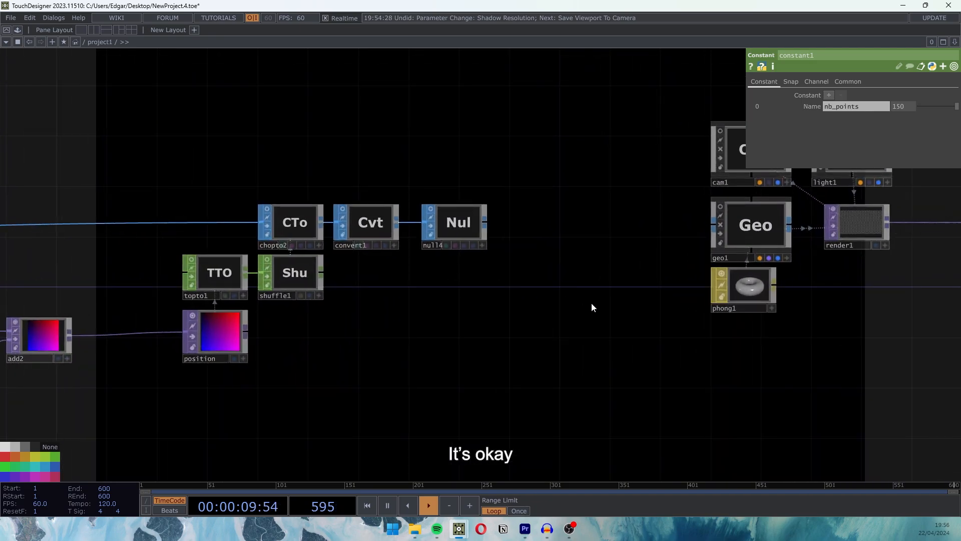
# - Place an Add SOP in the gap between null4 and geo1 and turn on its Add Points option
pyautogui.doubleClick(553, 287)
pyautogui.click(466, 154)
pyautogui.click(506, 254)
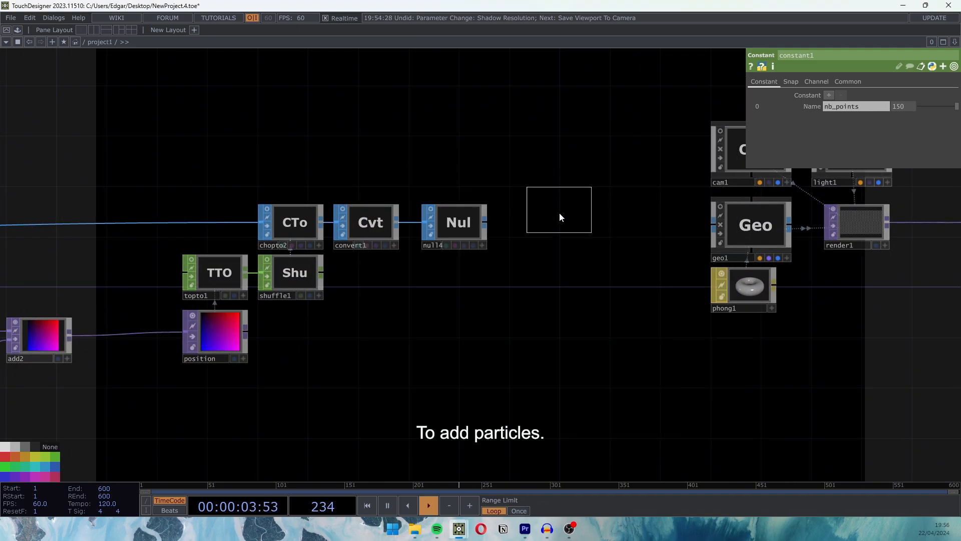
pyautogui.click(567, 228)
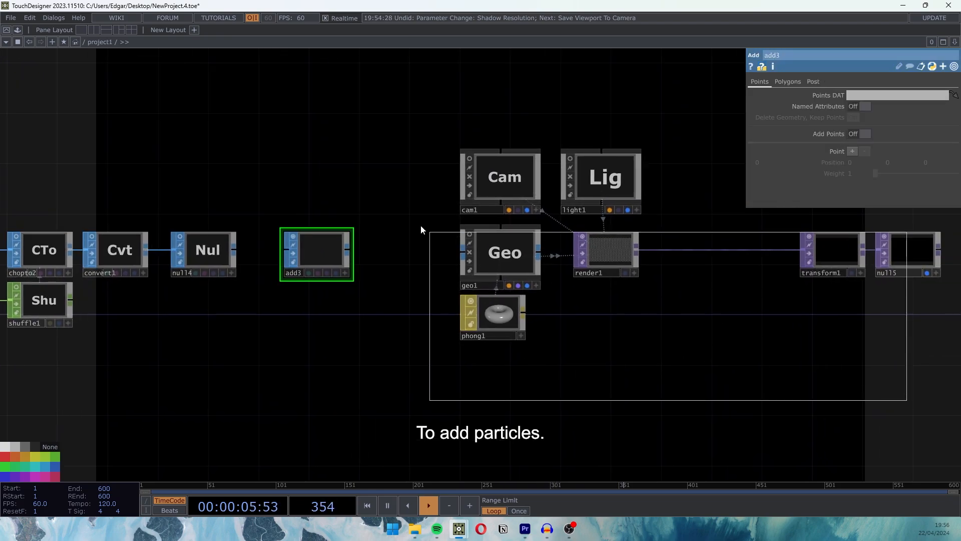
pyautogui.moveTo(319, 252); pyautogui.dragTo(430, 255)
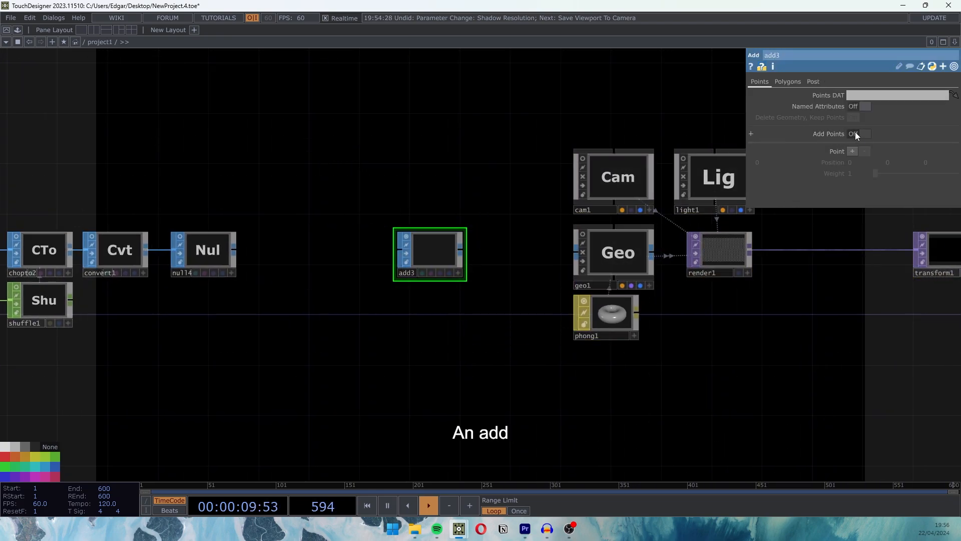
# - Append a Convert SOP set to Particles Per Point after add3 and feed it into geo1
pyautogui.rightClick(461, 249)
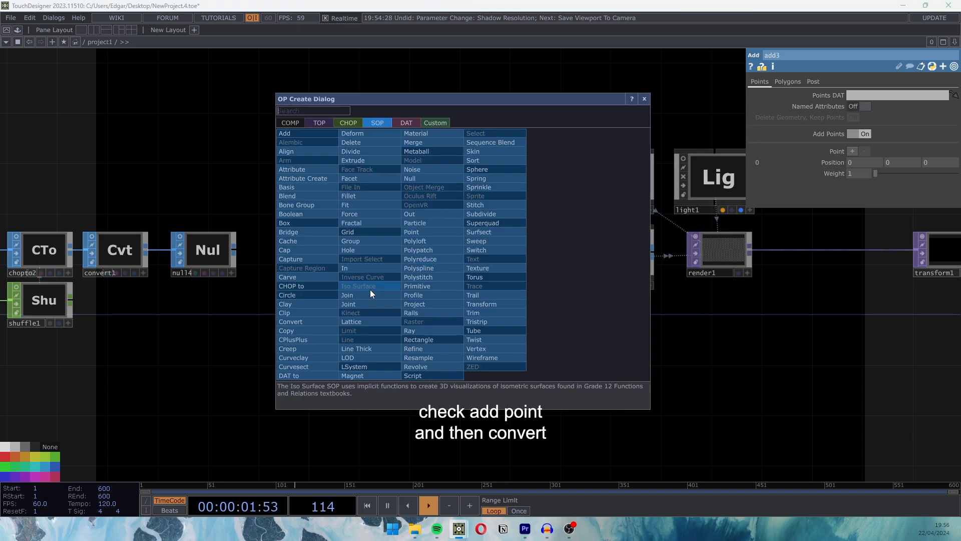
pyautogui.click(306, 322)
pyautogui.click(508, 252)
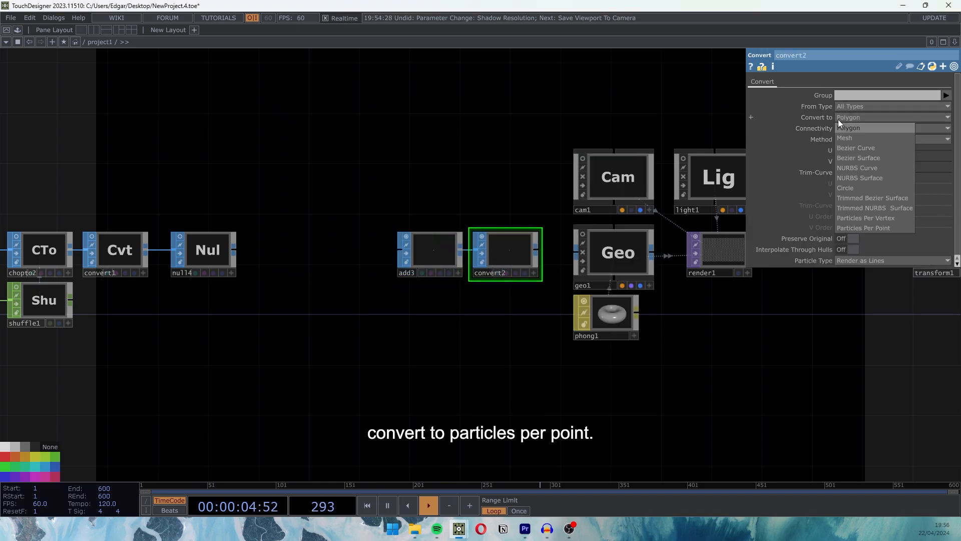
pyautogui.click(851, 228)
pyautogui.moveTo(574, 254); pyautogui.dragTo(449, 303)
# - Create a Point Sprite MAT beside phong1 and assign it to geo1 as its material
pyautogui.click(509, 270)
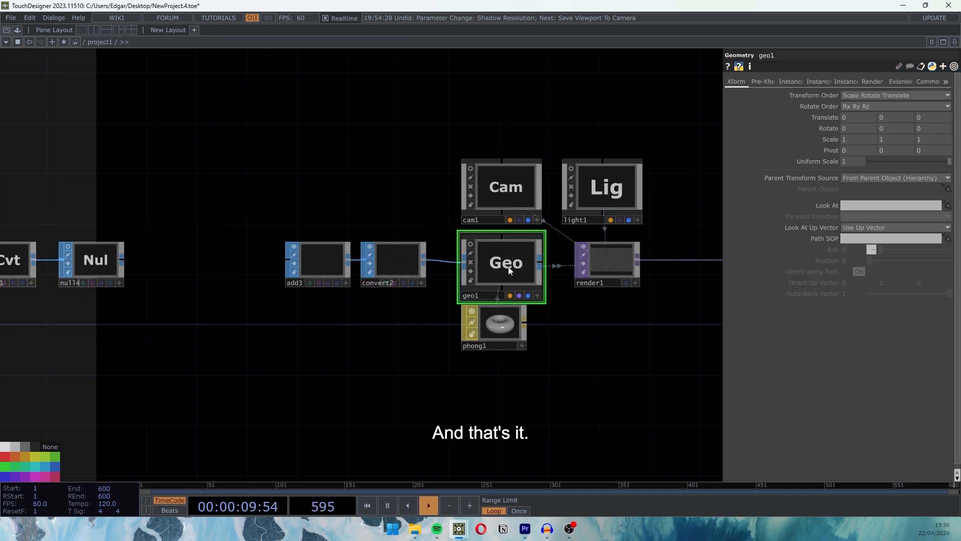
pyautogui.click(496, 327)
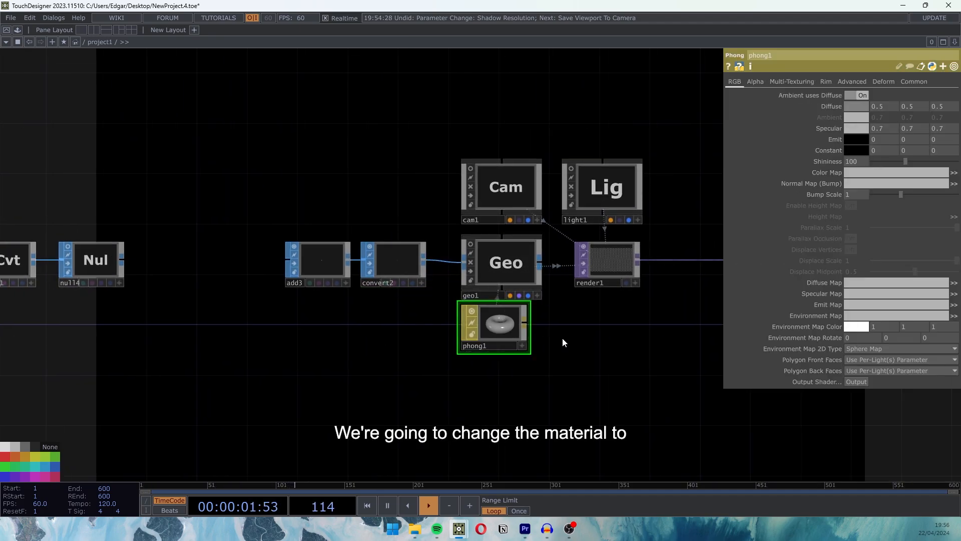
pyautogui.press('Tab')
pyautogui.click(507, 210)
pyautogui.click(396, 301)
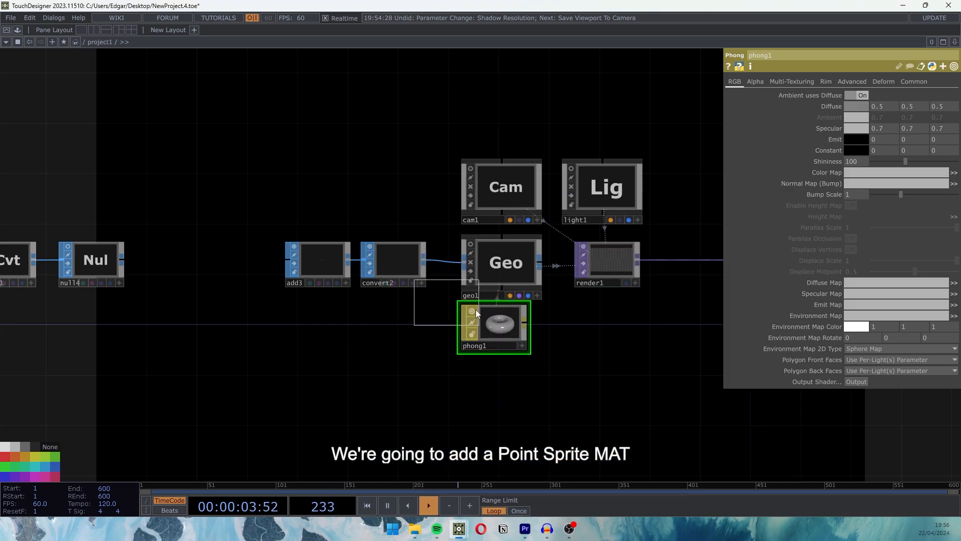
pyautogui.click(569, 325)
pyautogui.moveTo(518, 265); pyautogui.dragTo(520, 248)
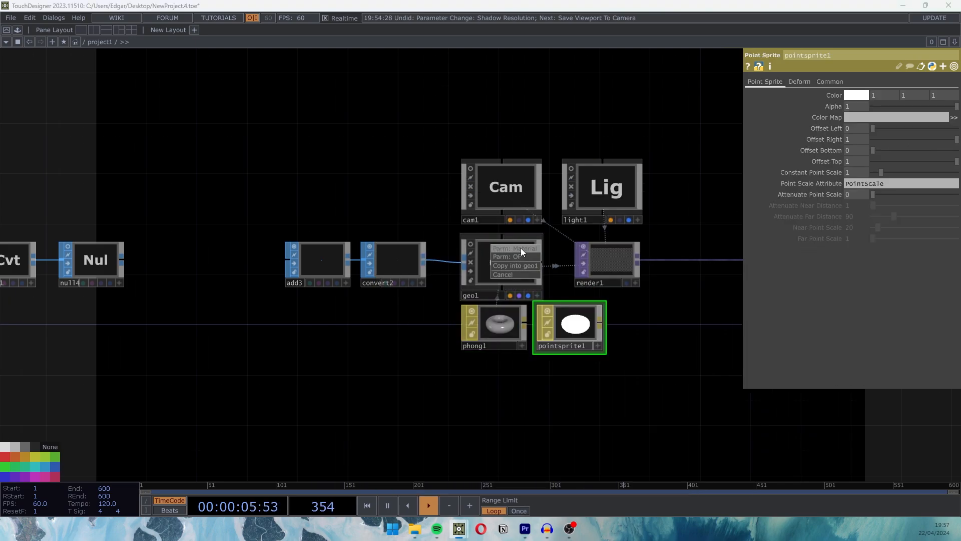
# - Turn on instancing for geo1 and assign the position TOP as its Translate OP
pyautogui.hscroll(-5, 423, 200)
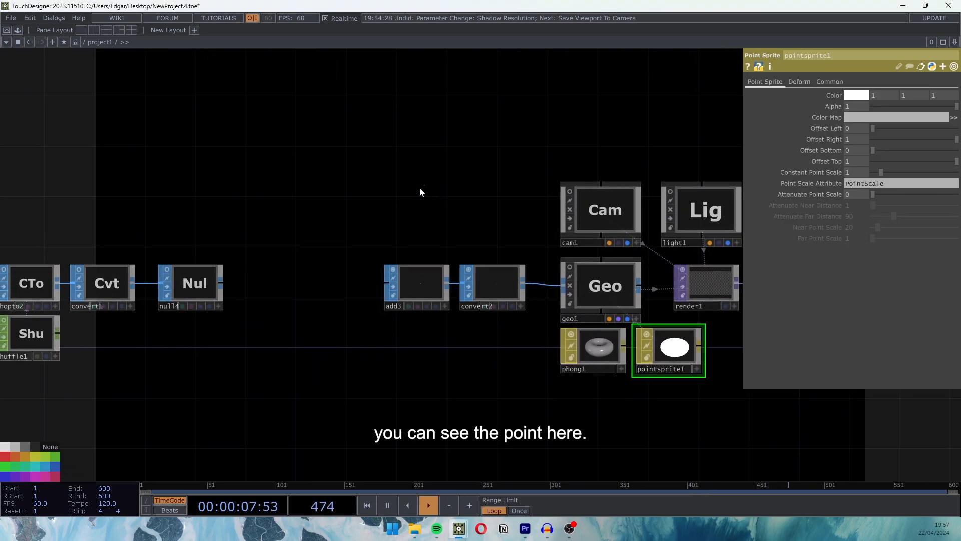
pyautogui.scroll(5, 427, 273)
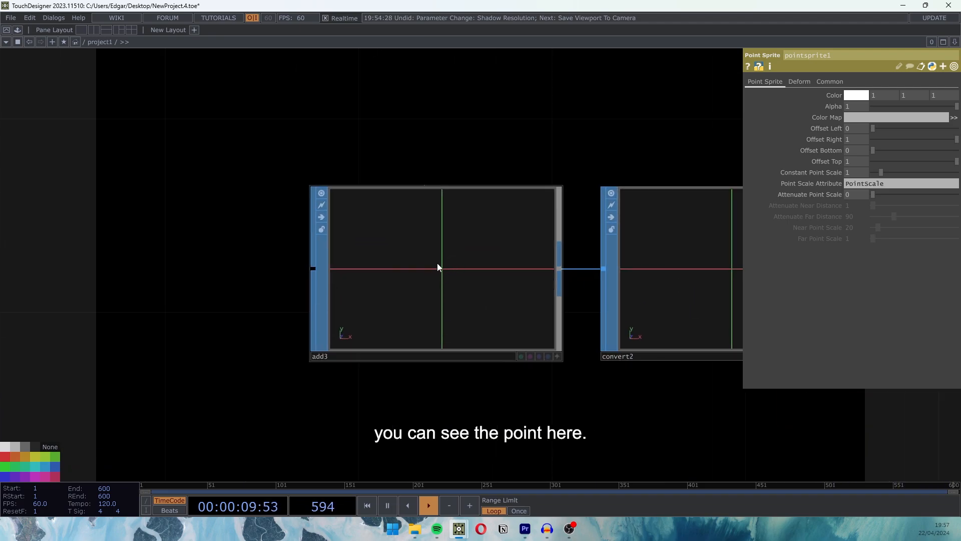
pyautogui.scroll(-5, 438, 264)
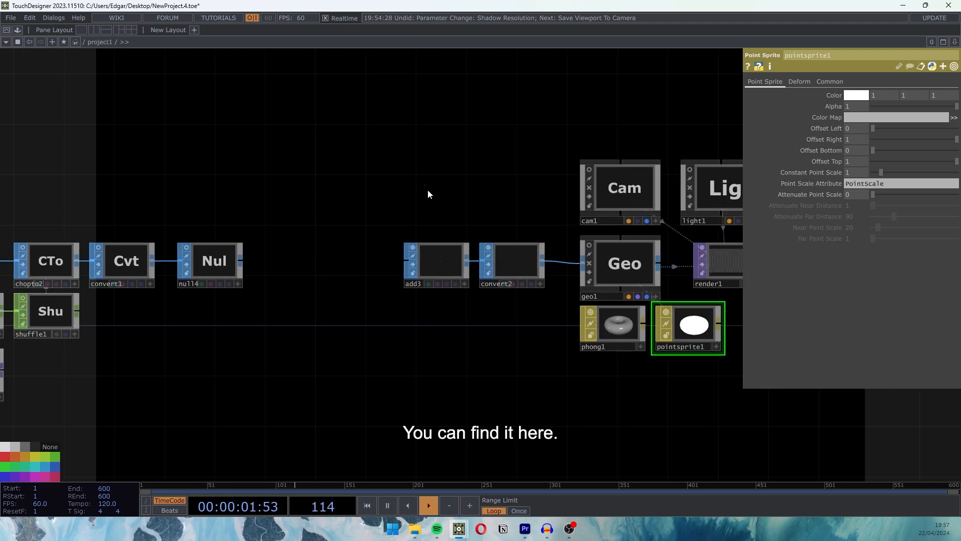
pyautogui.scroll(-3, 363, 313)
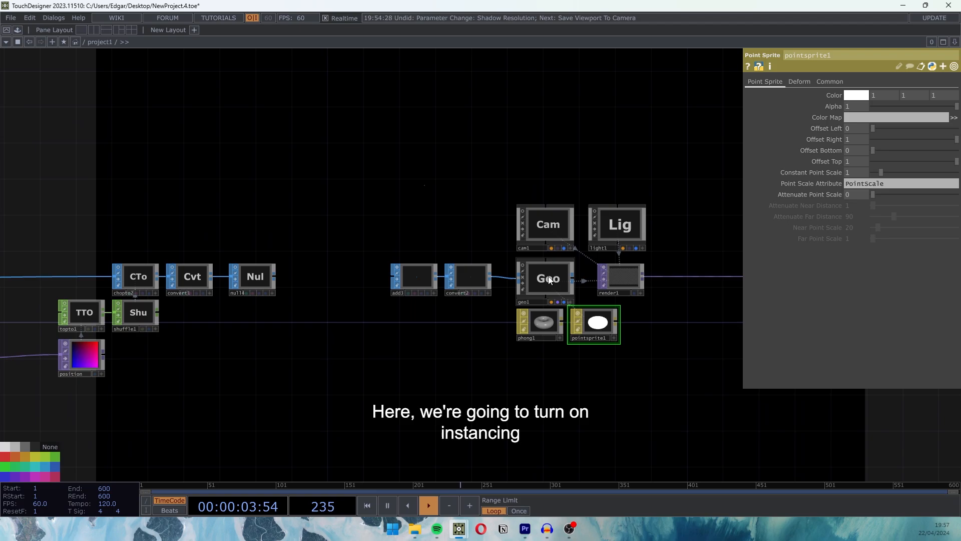
pyautogui.click(549, 278)
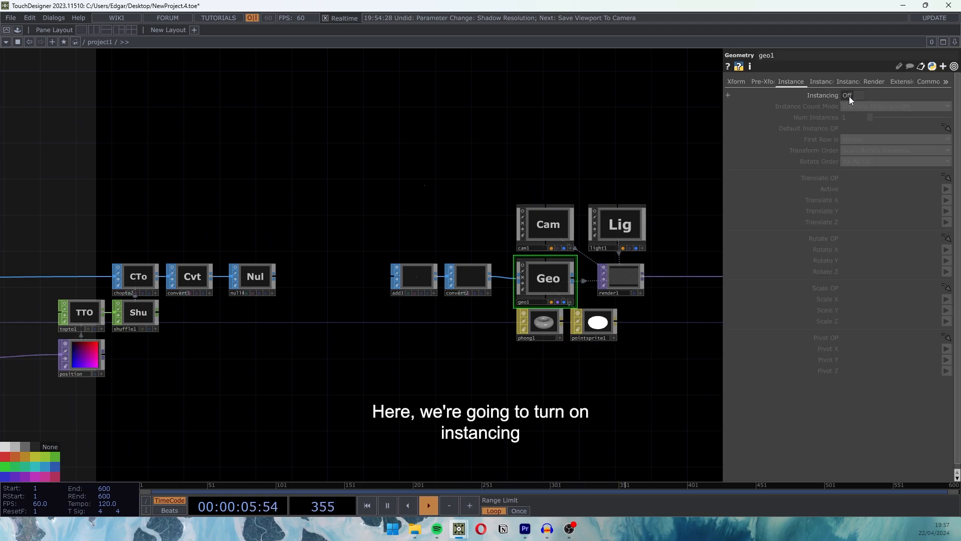
pyautogui.click(849, 95)
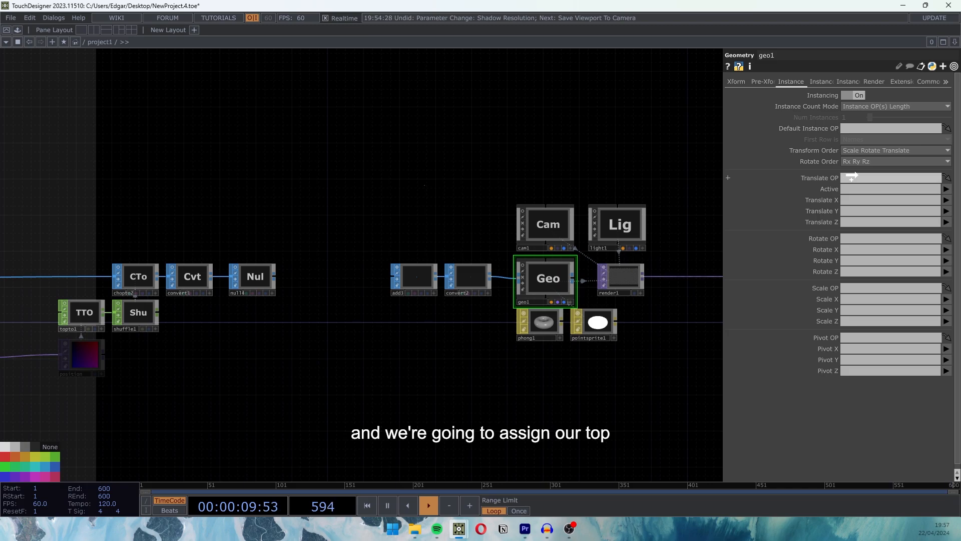
# - Map geo1's instance translation to the position channels: X to r, Y to g and Z to b
pyautogui.click(856, 199)
pyautogui.write('r')
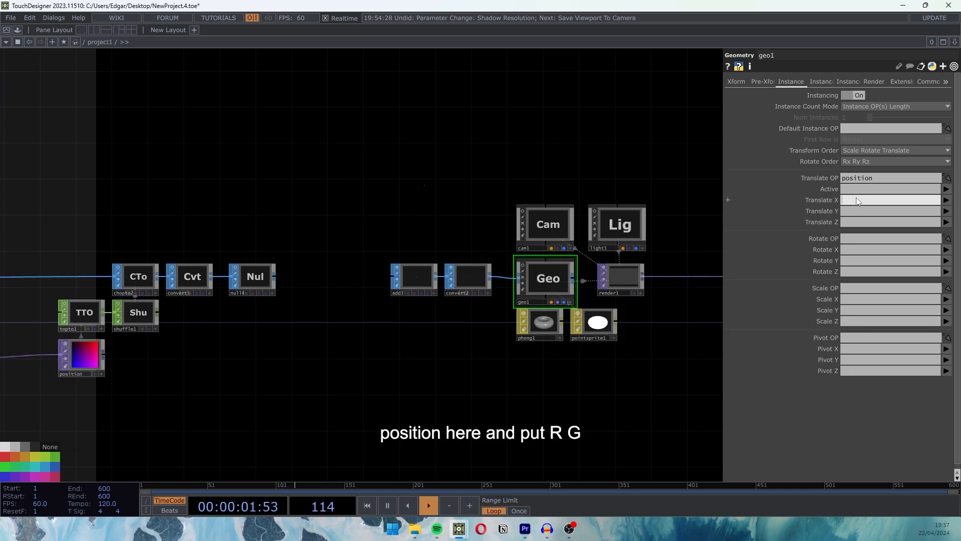
pyautogui.click(855, 211)
pyautogui.write('g')
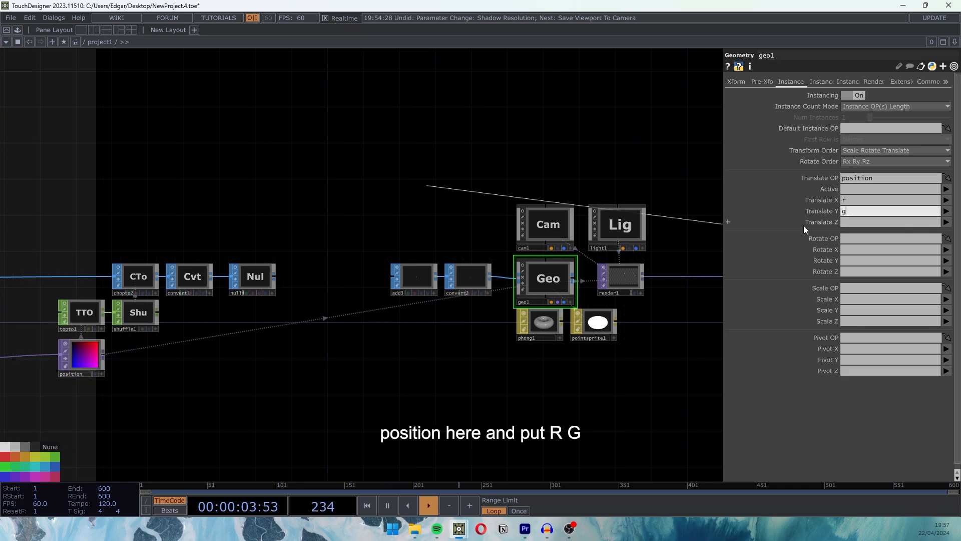
pyautogui.click(848, 223)
pyautogui.write('b')
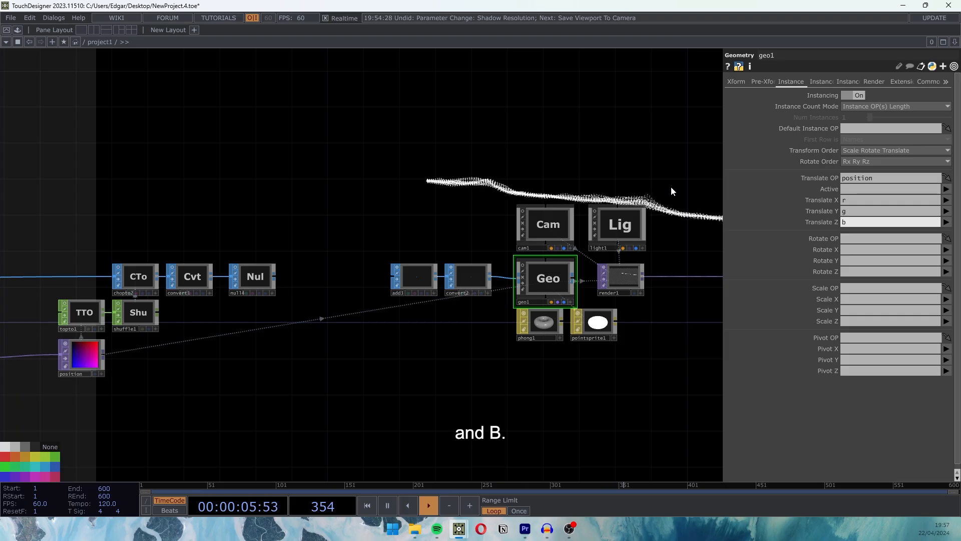
# - Raise constant1's nb_points value to 300 for a denser particle surface
pyautogui.moveTo(640, 194); pyautogui.dragTo(314, 223)
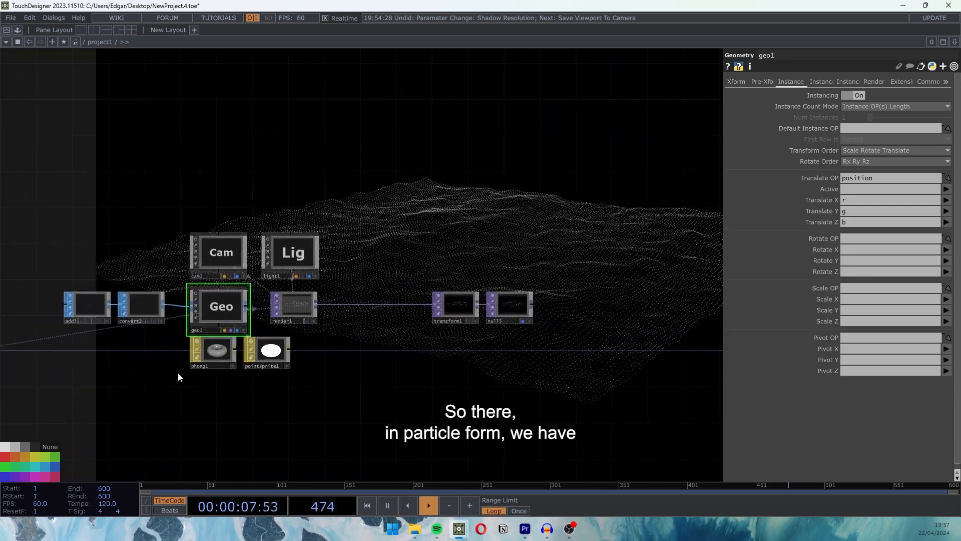
pyautogui.scroll(-5, 247, 246)
pyautogui.moveTo(239, 199); pyautogui.dragTo(471, 236)
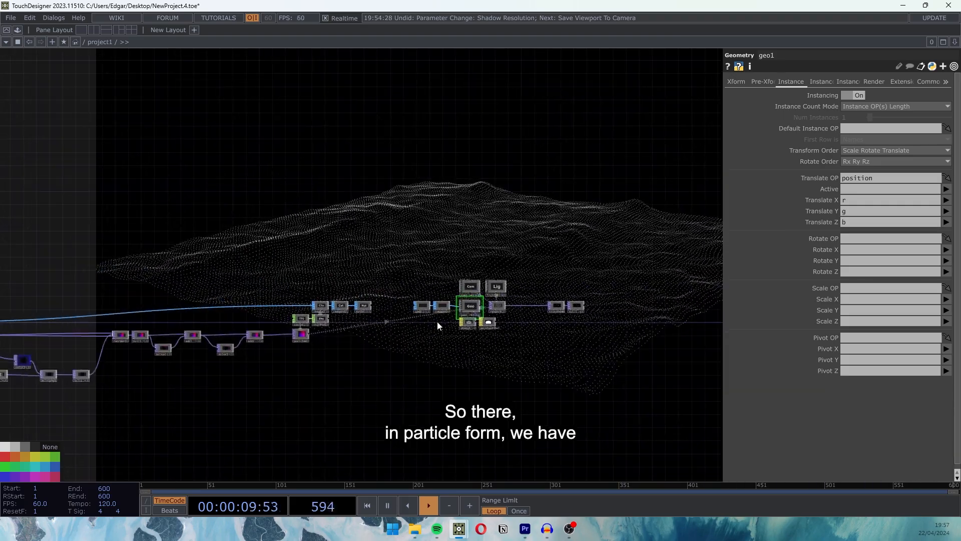
pyautogui.moveTo(20, 216); pyautogui.dragTo(548, 259)
pyautogui.scroll(6, 453, 360)
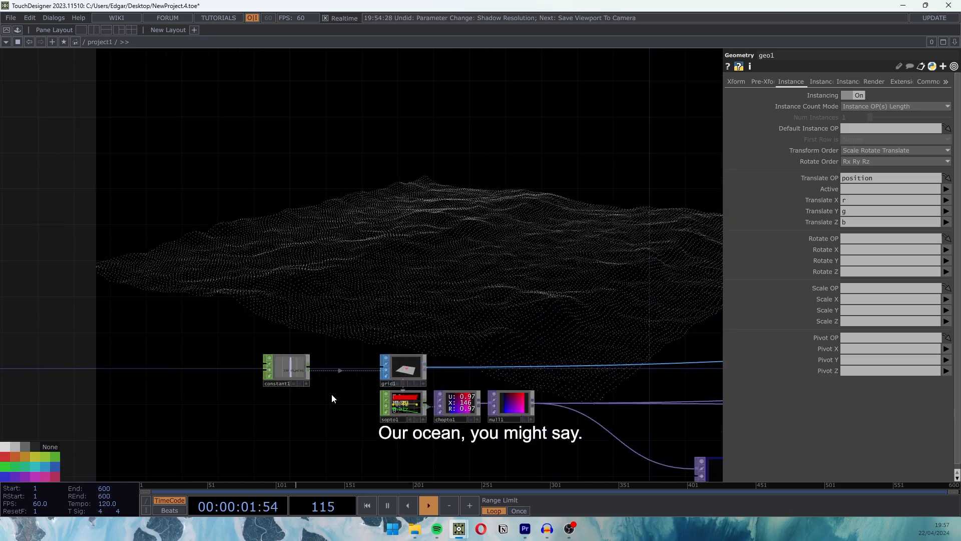
pyautogui.click(264, 303)
pyautogui.moveTo(577, 228); pyautogui.dragTo(528, 300)
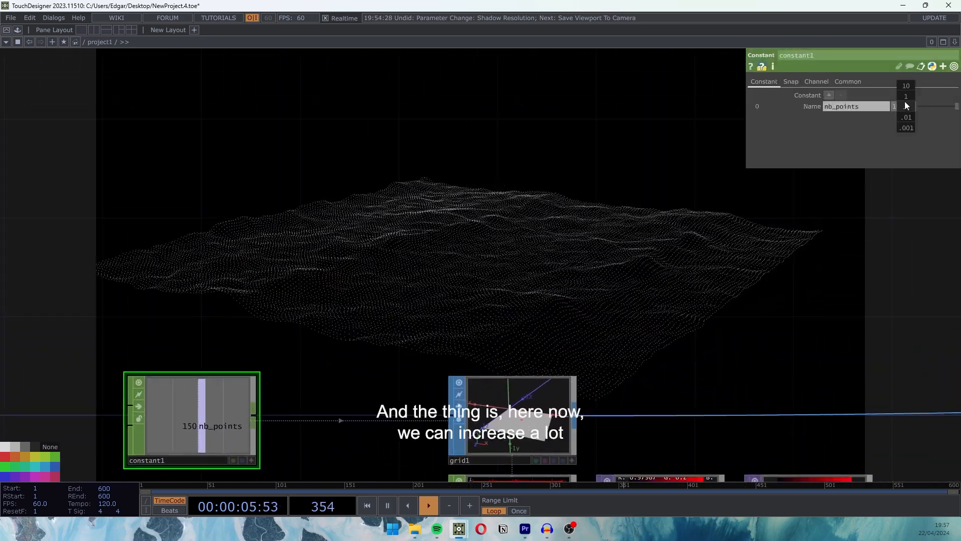
pyautogui.moveTo(910, 86); pyautogui.dragTo(960, 94, button='middle')
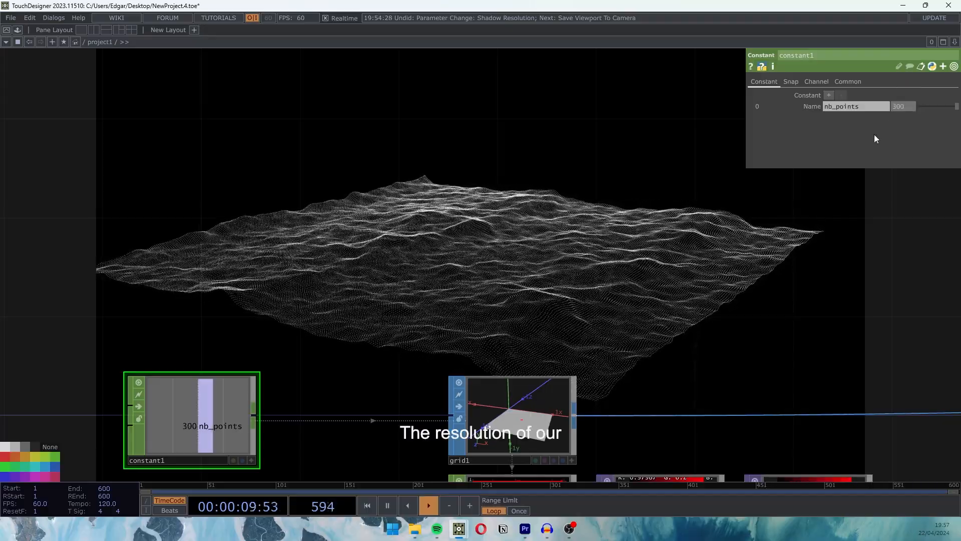
# - Activate cam1's viewer and orbit the camera to view the particle ocean from a different, lower angle
pyautogui.moveTo(736, 272); pyautogui.dragTo(385, 292)
pyautogui.scroll(-8, 317, 268)
pyautogui.moveTo(551, 221); pyautogui.dragTo(137, 199)
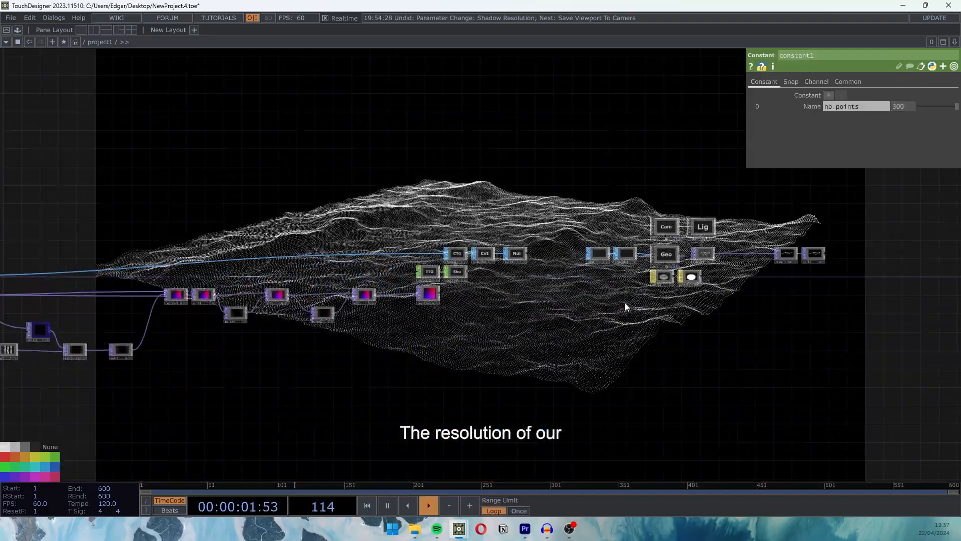
pyautogui.scroll(3, 676, 282)
pyautogui.scroll(3, 676, 282)
pyautogui.moveTo(879, 247); pyautogui.dragTo(522, 370)
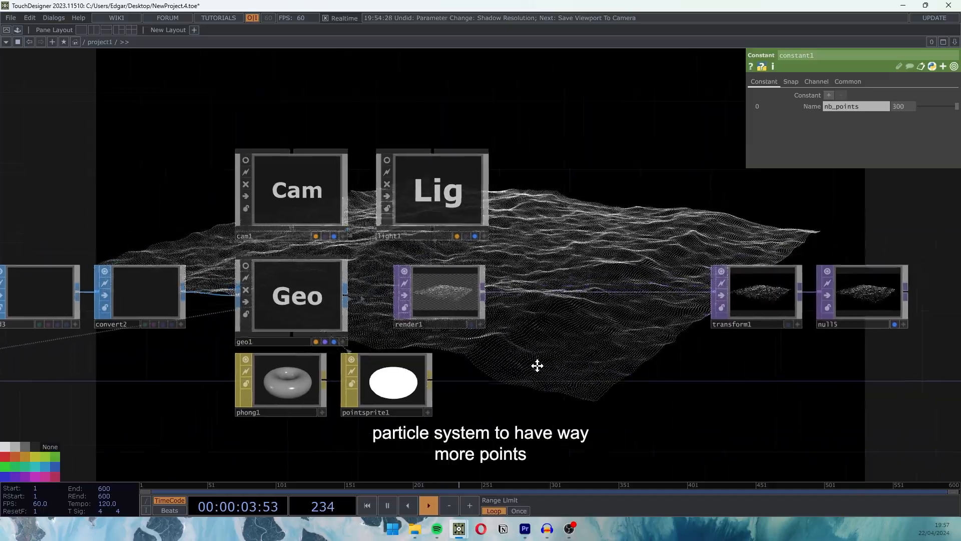
pyautogui.click(300, 255)
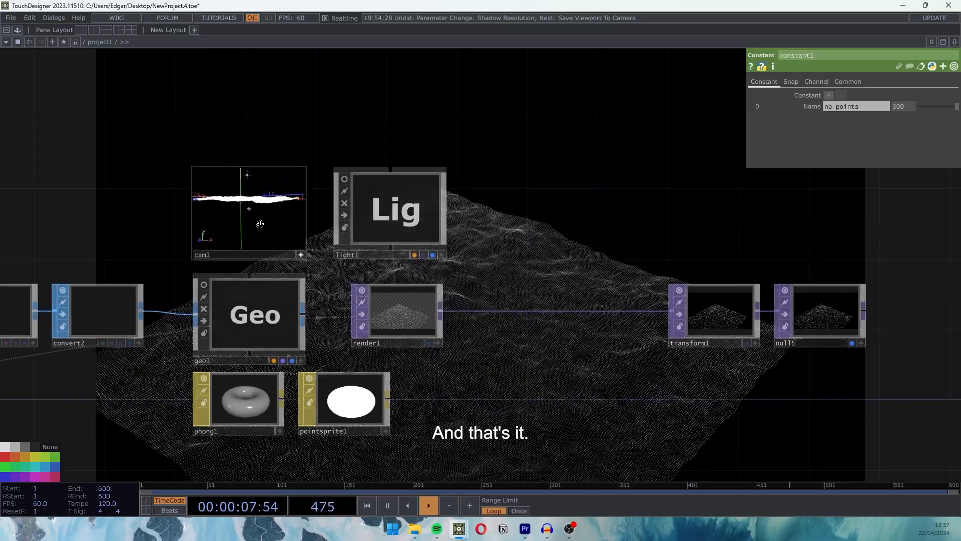
pyautogui.moveTo(260, 224); pyautogui.dragTo(264, 216)
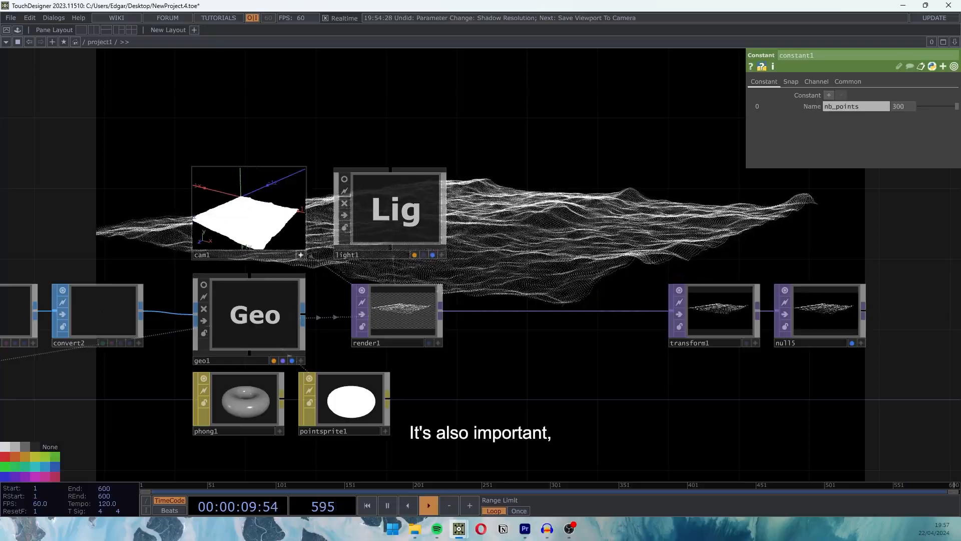
# - Leave cam1's viewer, turn on null4's viewer and orbit it to inspect the wave surface geometry up close
pyautogui.click(300, 255)
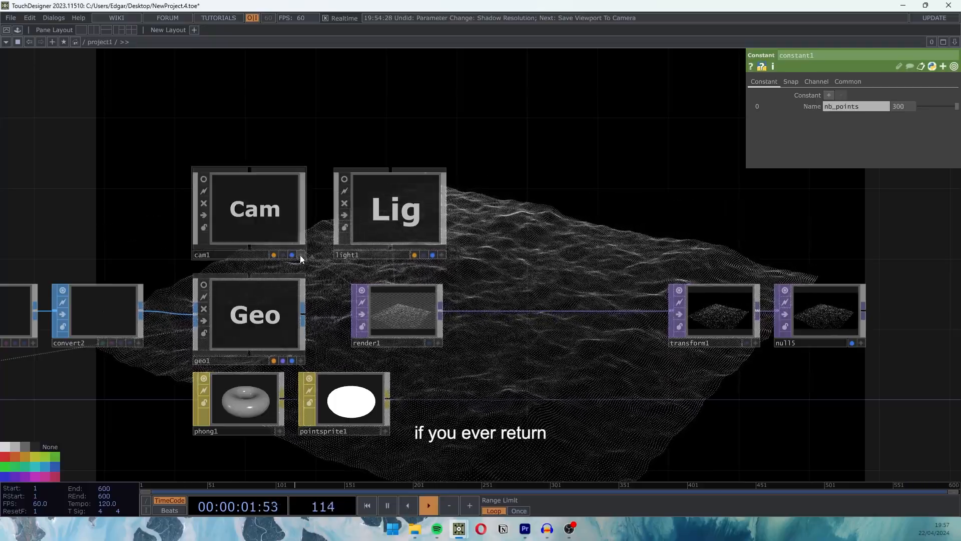
pyautogui.scroll(-8, 471, 391)
pyautogui.scroll(5, 454, 353)
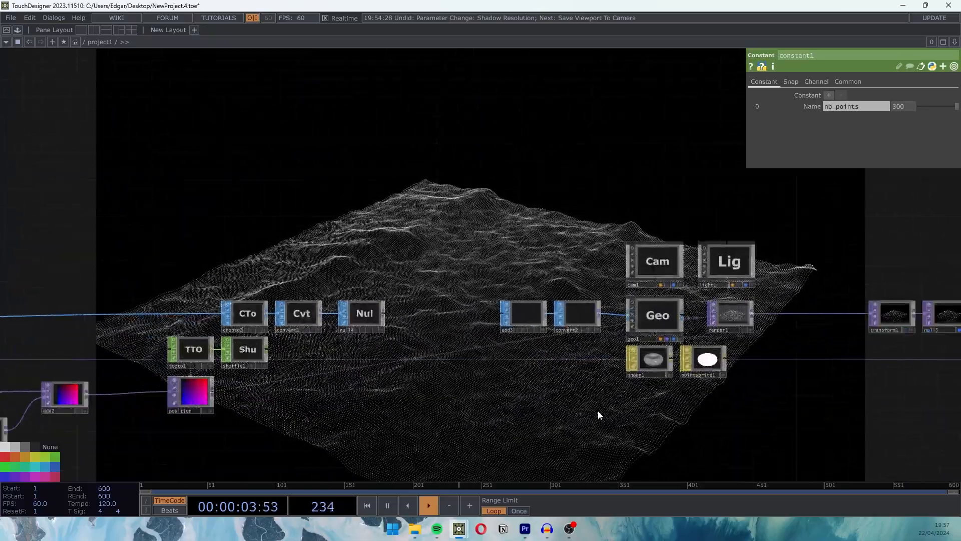
pyautogui.scroll(5, 646, 342)
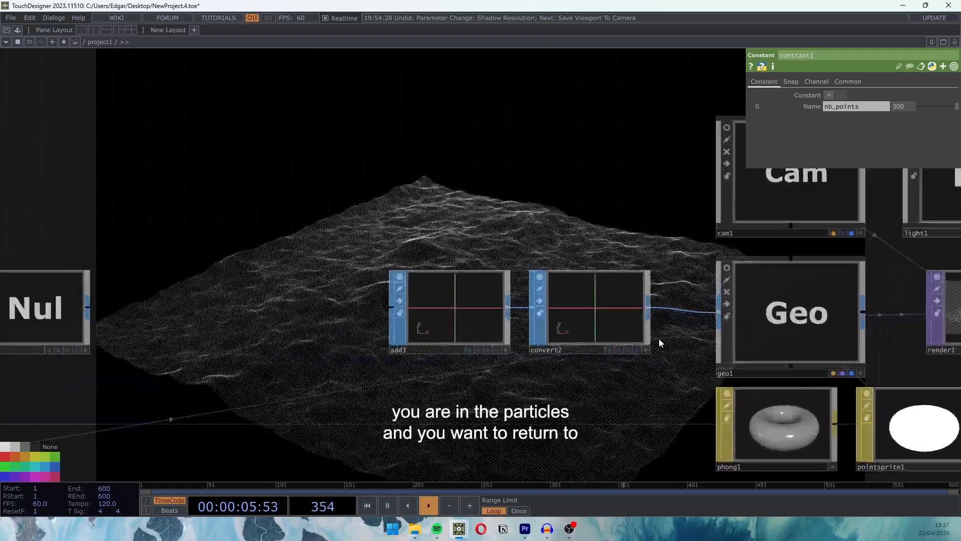
pyautogui.moveTo(345, 229); pyautogui.dragTo(547, 193)
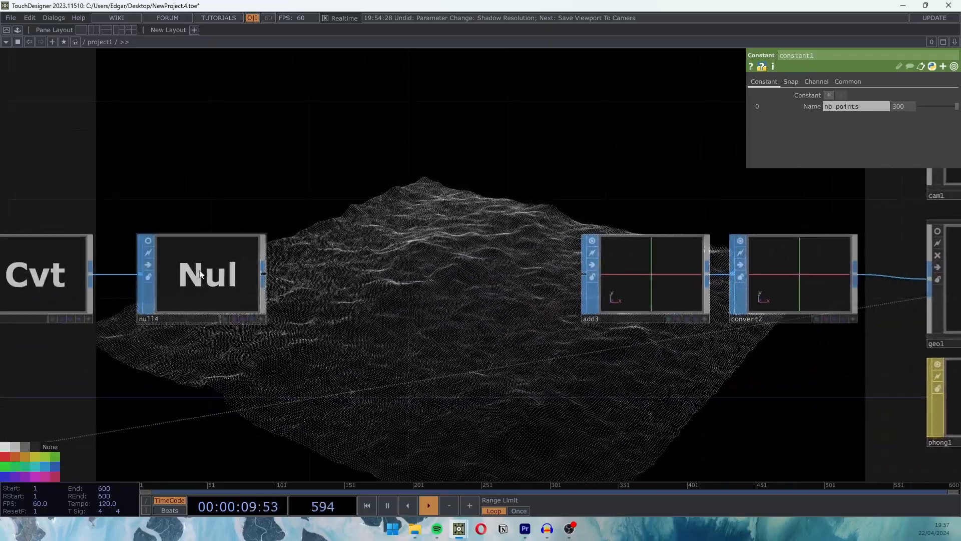
pyautogui.click(161, 246)
pyautogui.click(148, 241)
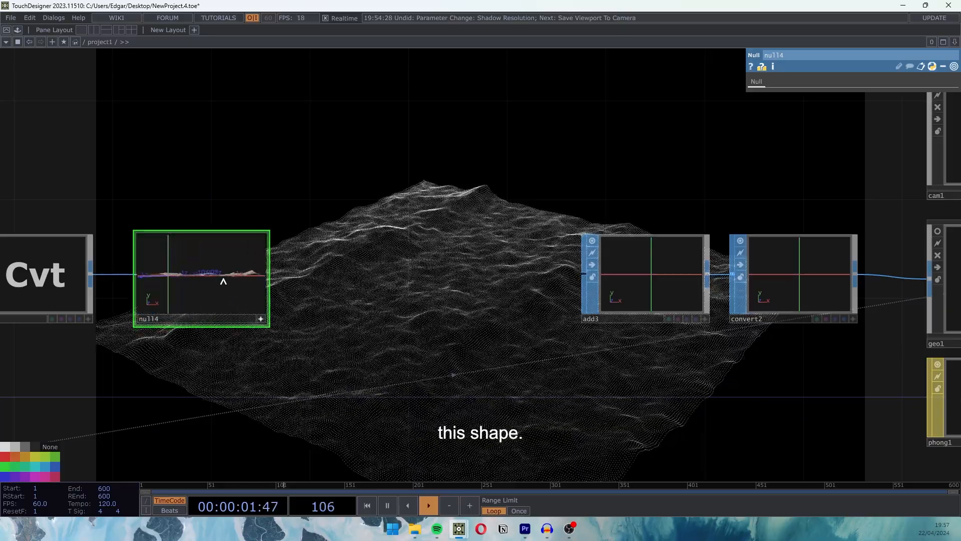
pyautogui.moveTo(223, 279); pyautogui.dragTo(213, 287)
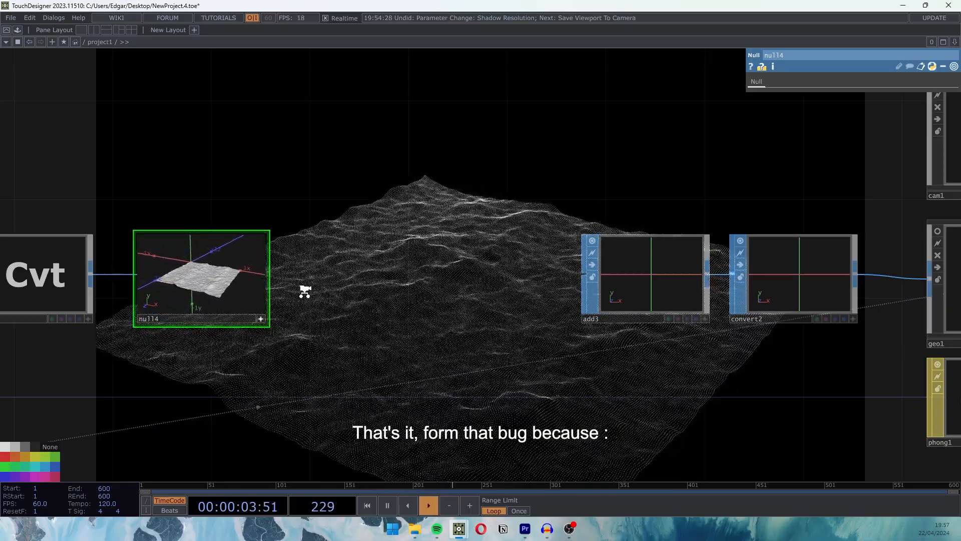
pyautogui.scroll(3, 330, 291)
pyautogui.scroll(3, 521, 281)
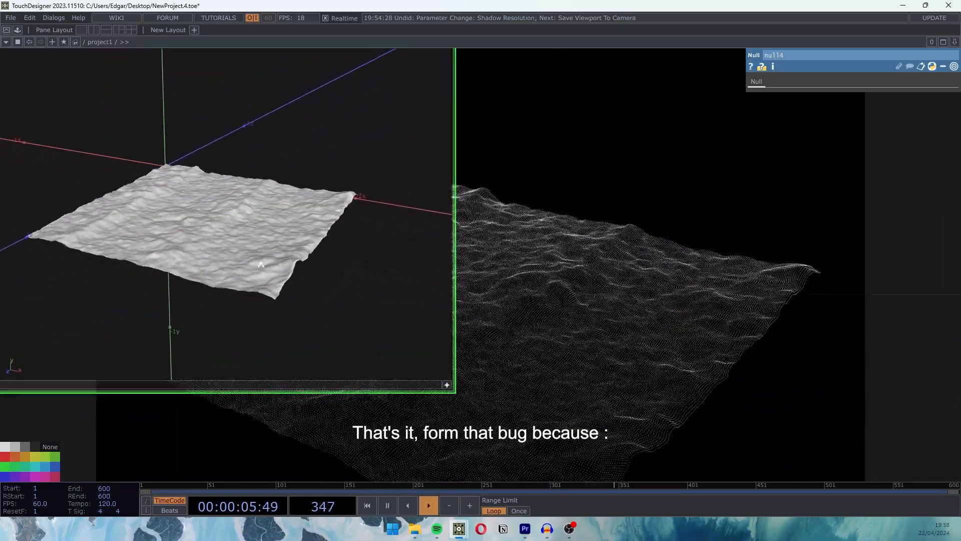
# - Turn off null4's viewer so its heavy surface geometry no longer consumes resources
pyautogui.scroll(-5, 517, 311)
pyautogui.scroll(-6, 518, 311)
pyautogui.scroll(3, 326, 295)
pyautogui.scroll(2, 338, 279)
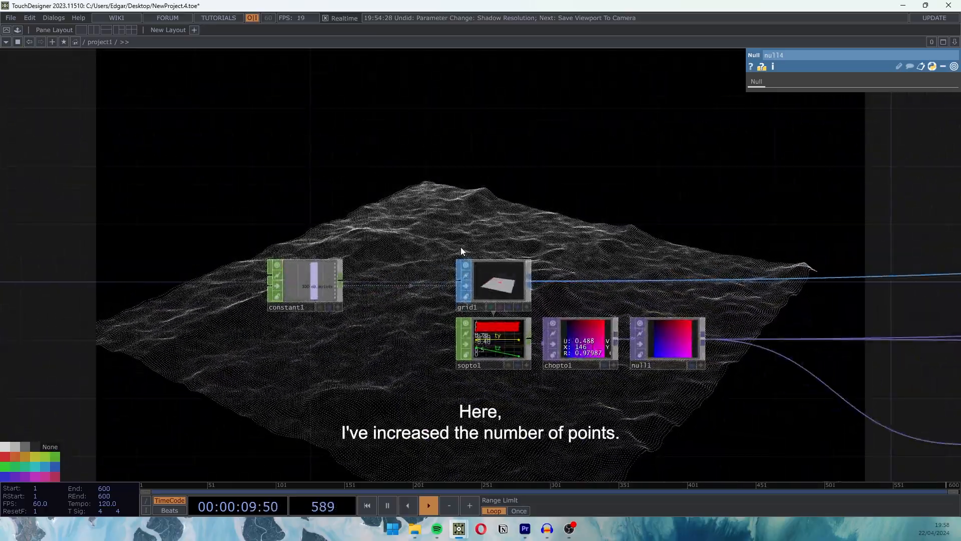
pyautogui.scroll(-5, 630, 197)
pyautogui.scroll(3, 332, 275)
pyautogui.scroll(8, 465, 266)
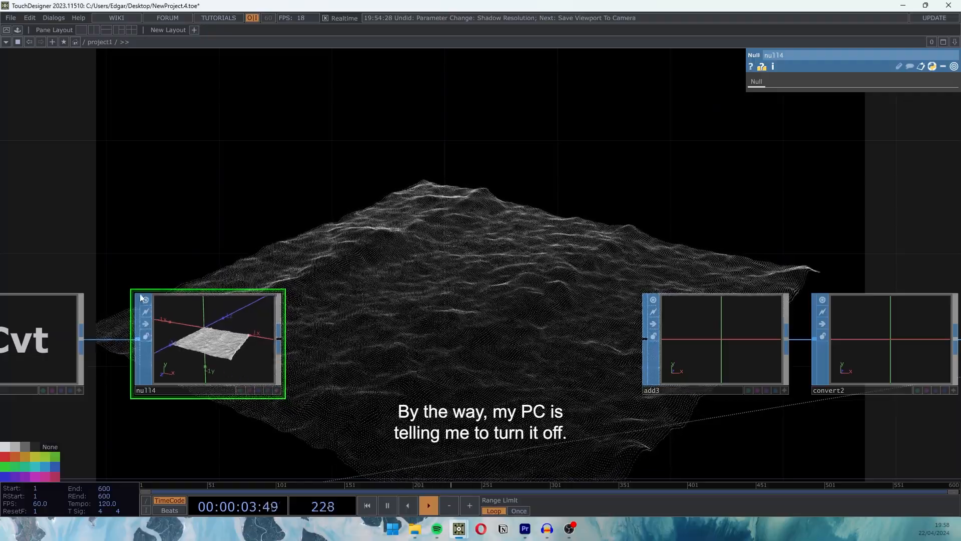
pyautogui.click(276, 390)
pyautogui.moveTo(437, 369); pyautogui.dragTo(508, 304)
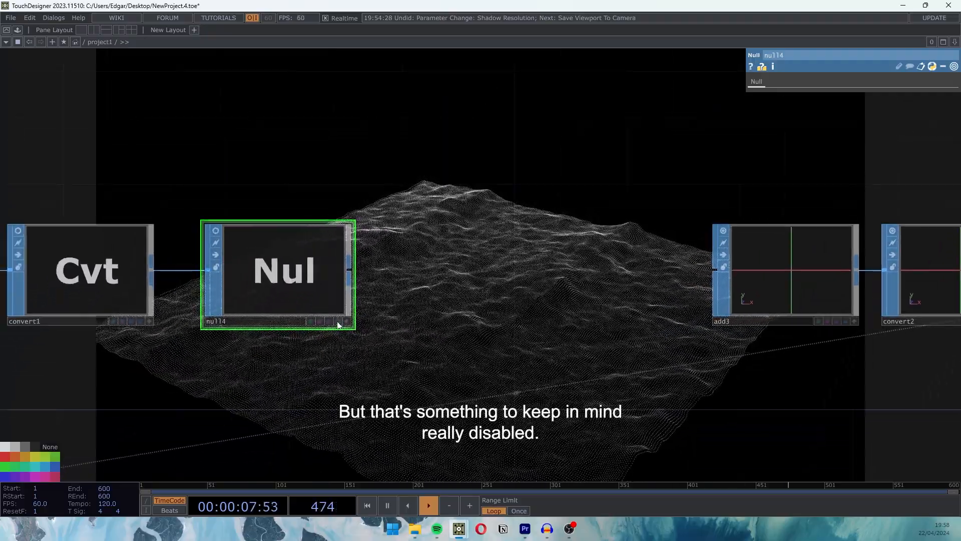
pyautogui.click(215, 230)
pyautogui.click(215, 230)
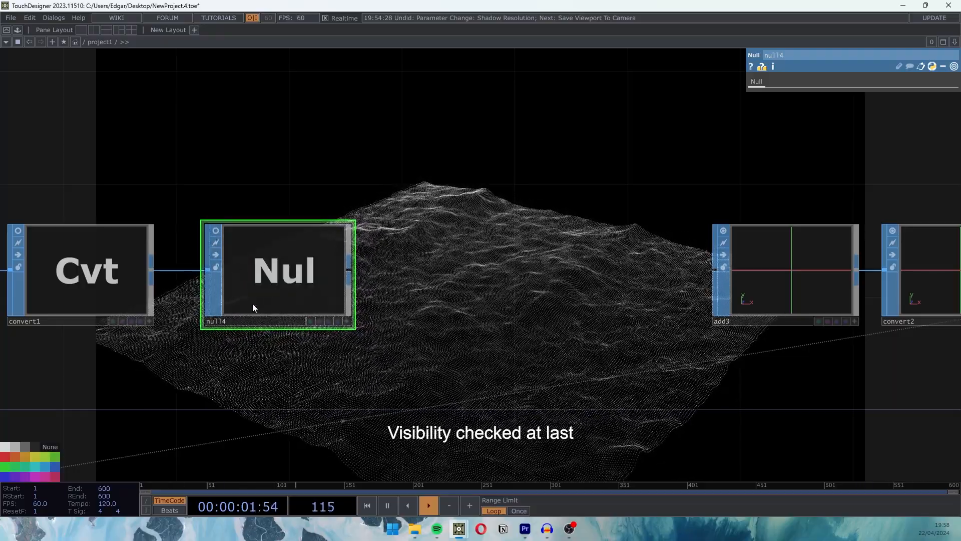
pyautogui.moveTo(421, 309); pyautogui.dragTo(481, 298)
pyautogui.middleClick(328, 258)
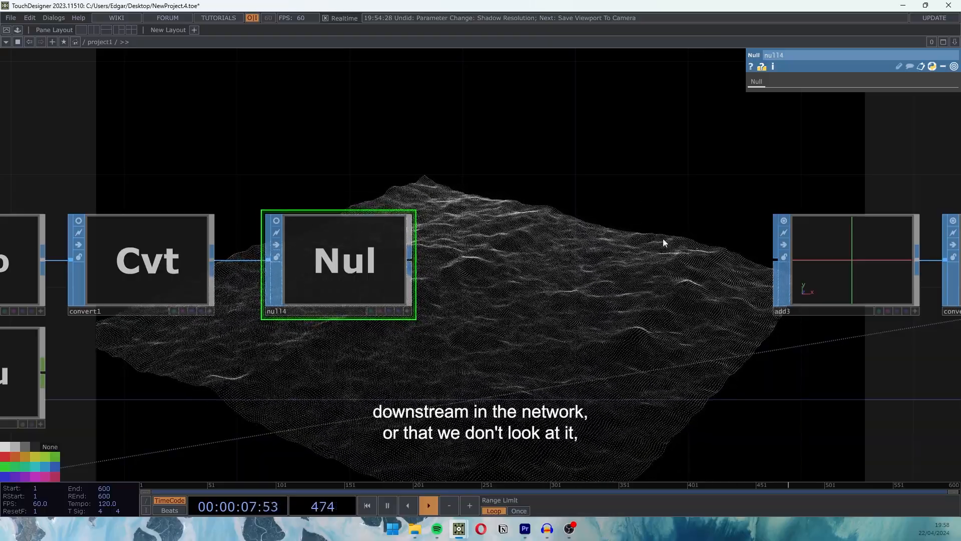
pyautogui.click(276, 220)
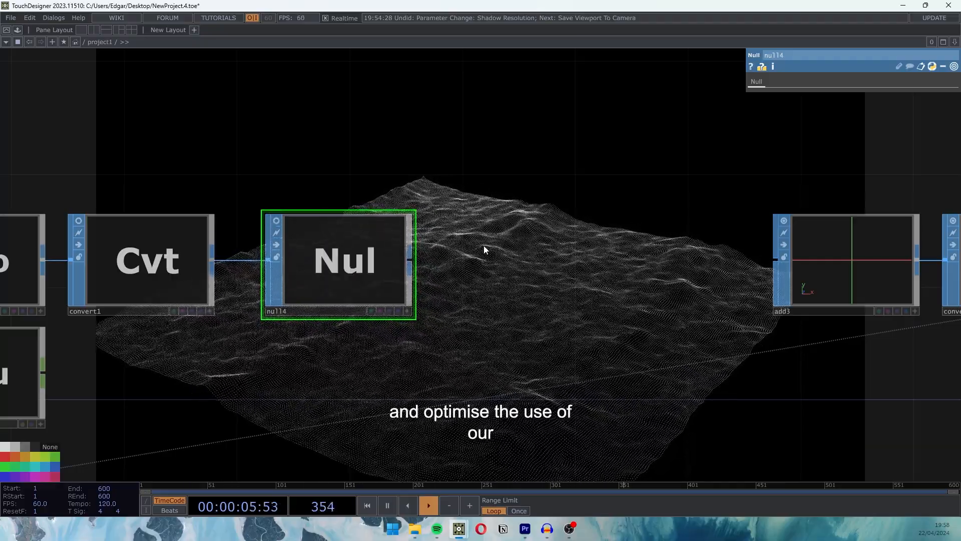
pyautogui.moveTo(481, 249); pyautogui.dragTo(370, 256)
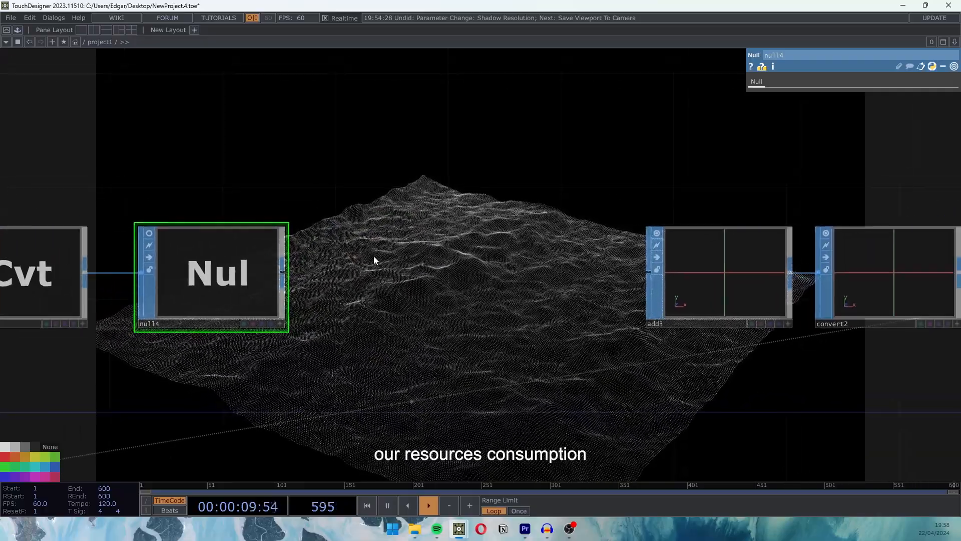
# - Lower constant1's nb_points value to 100
pyautogui.scroll(-5, 376, 254)
pyautogui.moveTo(409, 281); pyautogui.dragTo(357, 286)
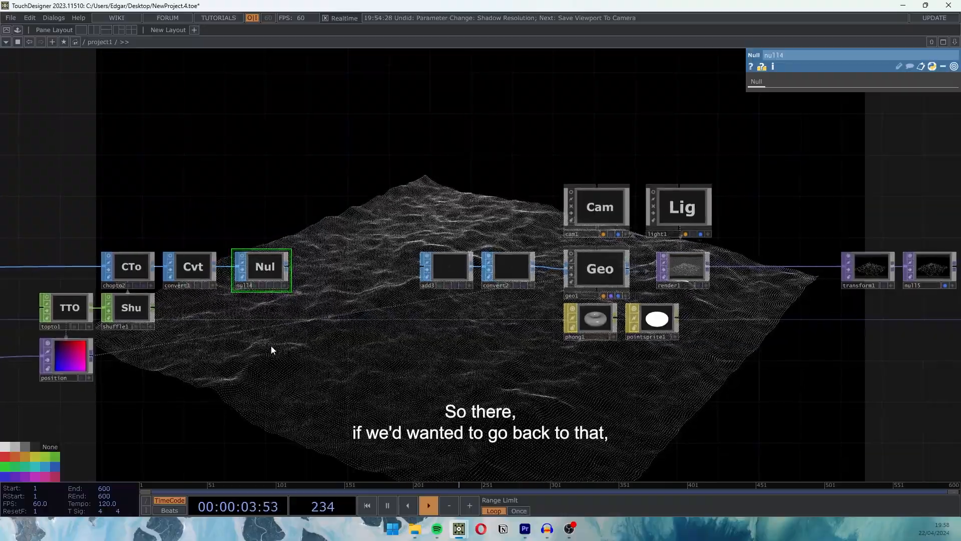
pyautogui.moveTo(271, 350); pyautogui.dragTo(717, 307)
pyautogui.moveTo(272, 214); pyautogui.dragTo(843, 236)
pyautogui.moveTo(214, 279); pyautogui.dragTo(603, 272)
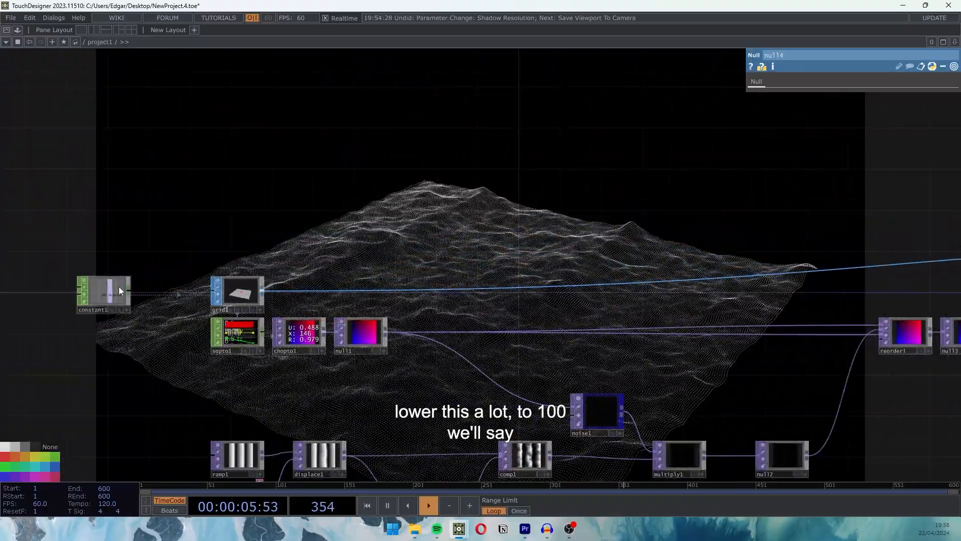
pyautogui.click(119, 288)
pyautogui.write('100')
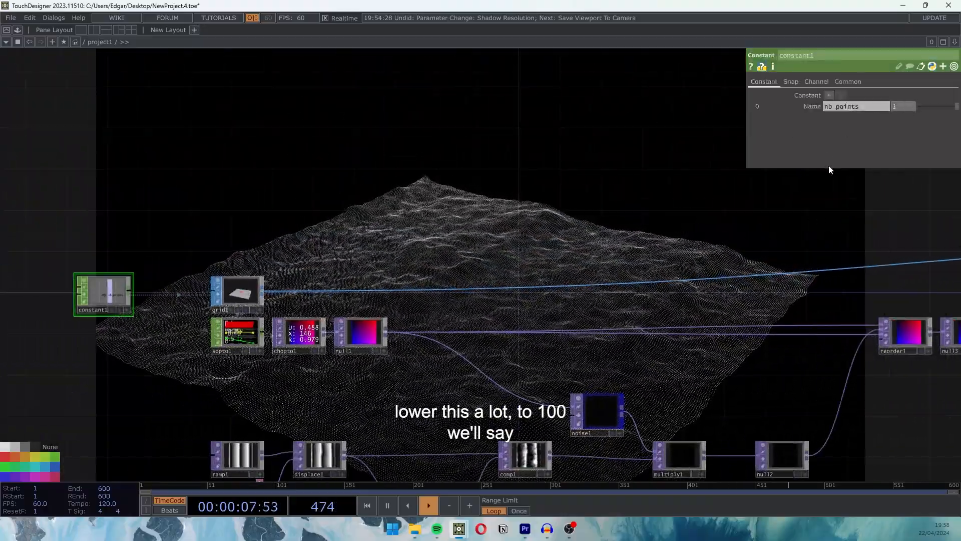
pyautogui.press('Return')
# - Review geo1's instancing parameters, null4's surface geometry and the position TOP
pyautogui.moveTo(828, 172); pyautogui.dragTo(107, 253)
pyautogui.moveTo(742, 248); pyautogui.dragTo(528, 249)
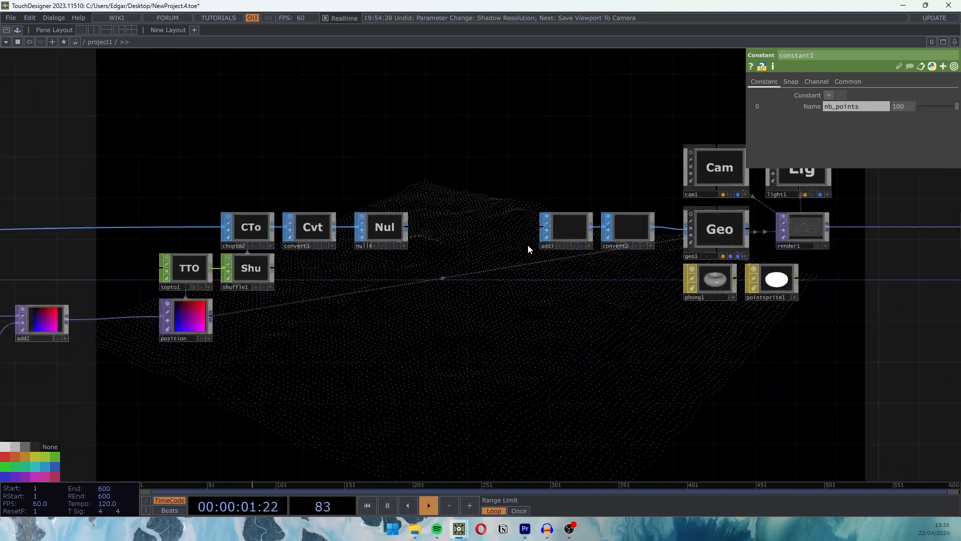
pyautogui.click(717, 232)
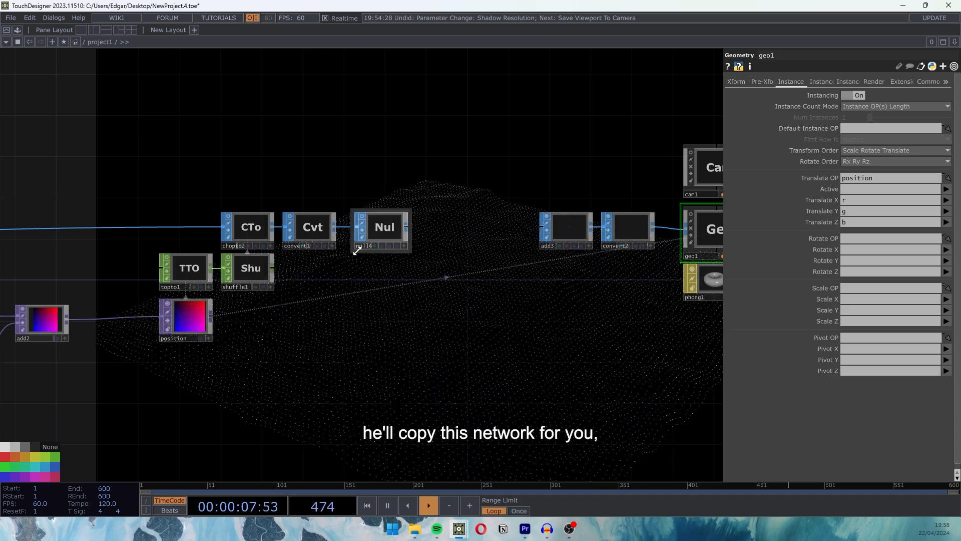
pyautogui.scroll(10, 361, 223)
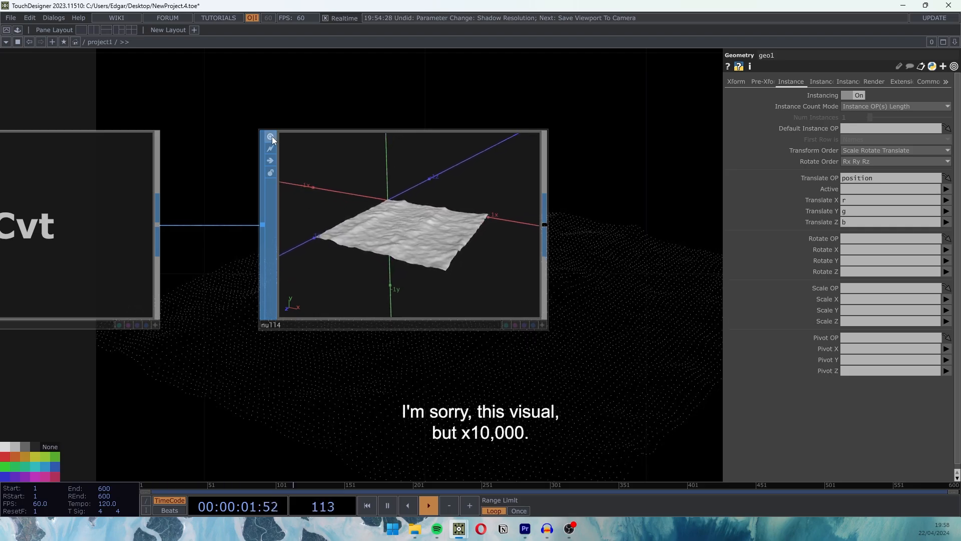
pyautogui.scroll(-10, 232, 283)
pyautogui.scroll(10, 289, 277)
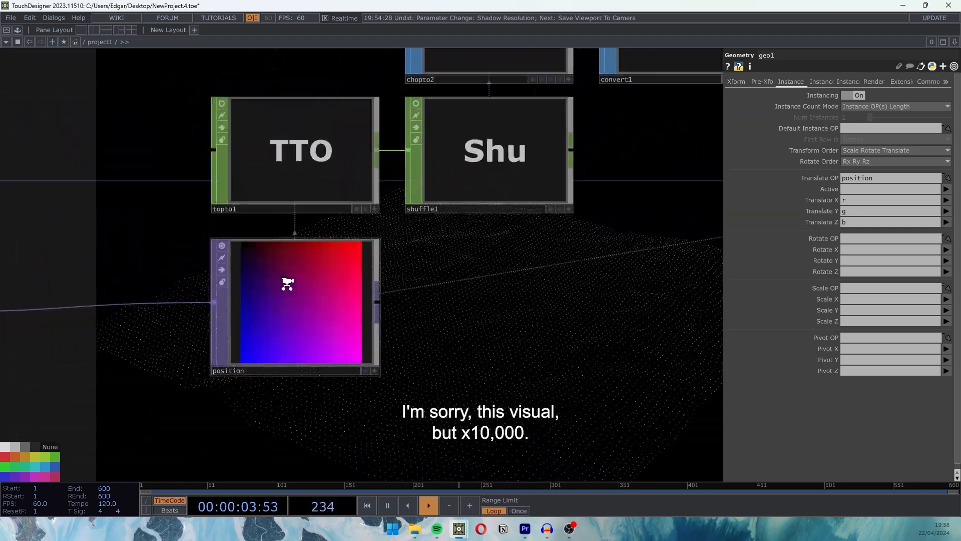
pyautogui.middleClick(307, 304)
pyautogui.scroll(-8, 575, 293)
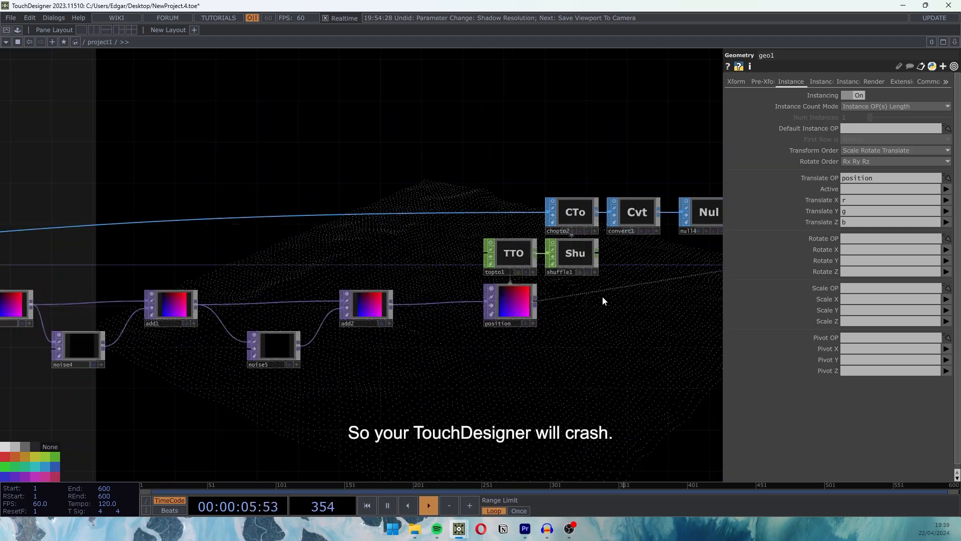
# - Save the project and turn off instancing on geo1
pyautogui.moveTo(602, 296); pyautogui.dragTo(254, 343)
pyautogui.hotkey('ctrl', 's')
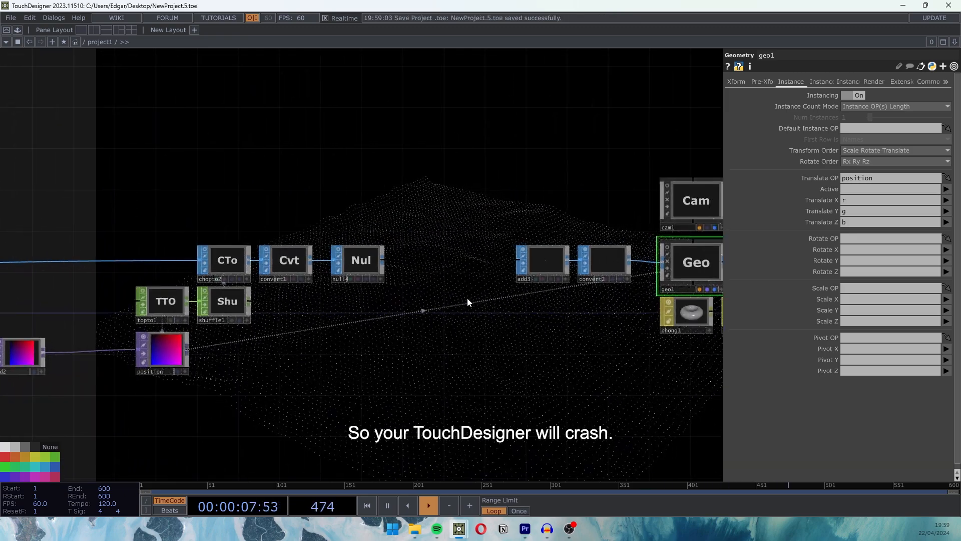
pyautogui.click(852, 95)
# - Move add3 and convert2 aside, feeding geo1 from null4 instead, and assign phong1 as geo1's material
pyautogui.click(543, 263)
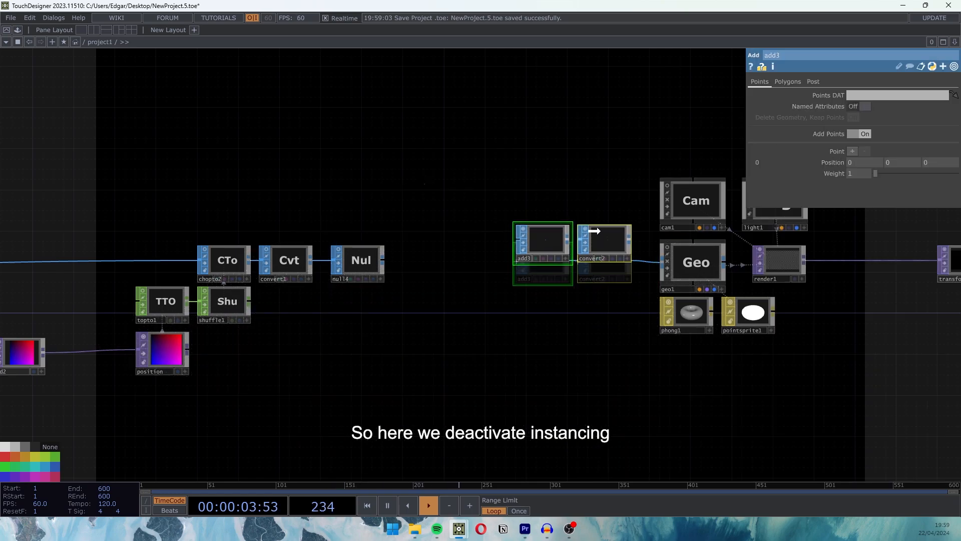
pyautogui.click(654, 265)
pyautogui.moveTo(711, 327); pyautogui.dragTo(549, 329, button='middle')
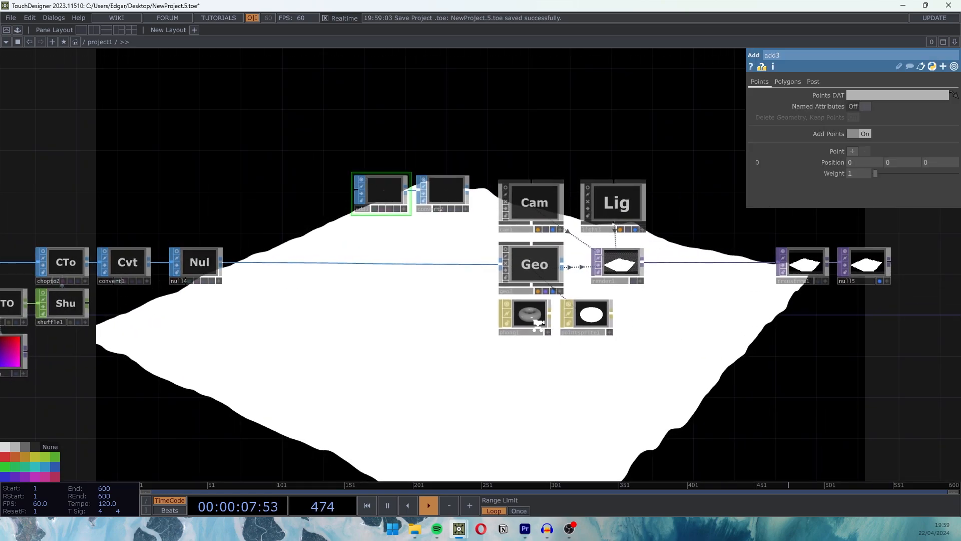
pyautogui.scroll(5, 539, 323)
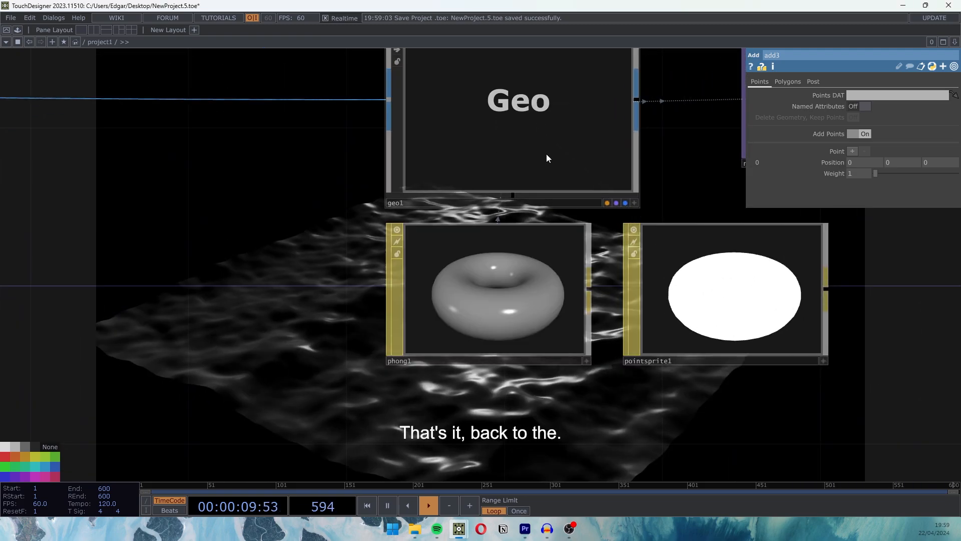
# - Select grid1 and check its rows and columns parameters, following the chain toward the render
pyautogui.scroll(-10, 546, 158)
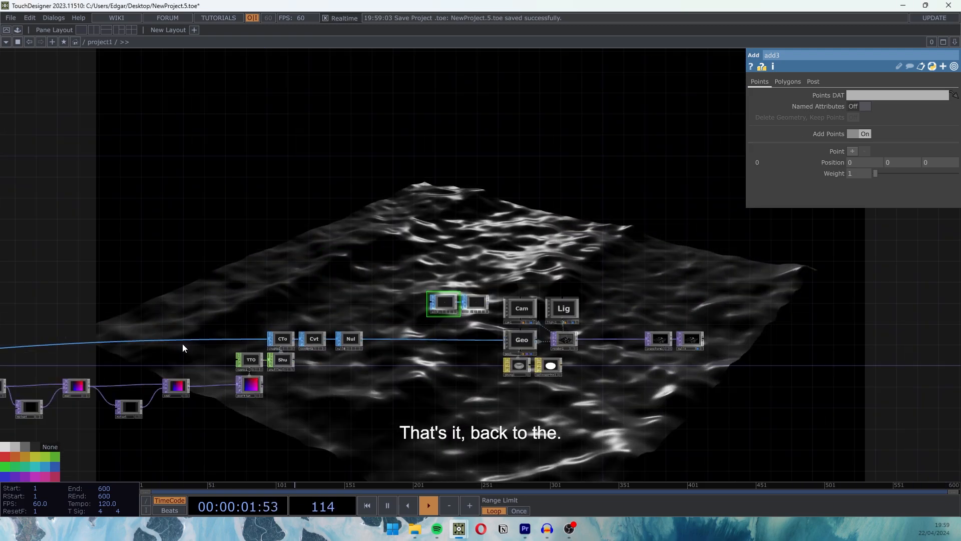
pyautogui.moveTo(392, 415); pyautogui.dragTo(676, 383)
pyautogui.moveTo(260, 304); pyautogui.dragTo(549, 315)
pyautogui.click(200, 340)
pyautogui.moveTo(701, 286); pyautogui.dragTo(276, 289)
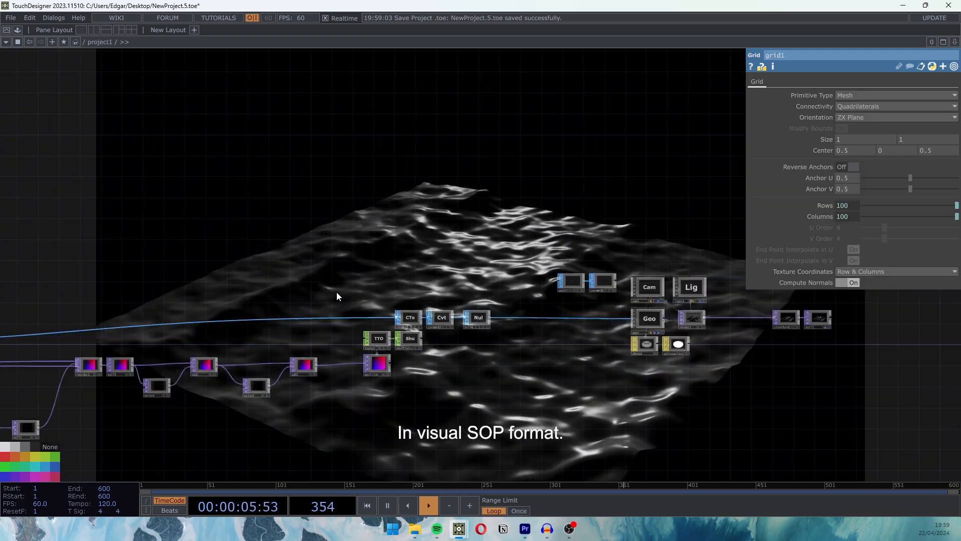
pyautogui.moveTo(646, 333); pyautogui.dragTo(559, 332)
pyautogui.scroll(5, 576, 330)
# - Set constant1's nb_points value to 200 for a finer surface
pyautogui.scroll(-10, 337, 206)
pyautogui.moveTo(430, 225); pyautogui.dragTo(835, 244)
pyautogui.scroll(6, 360, 245)
pyautogui.click(239, 299)
pyautogui.moveTo(751, 240); pyautogui.dragTo(281, 235)
pyautogui.moveTo(690, 235); pyautogui.dragTo(57, 200)
pyautogui.moveTo(896, 108); pyautogui.dragTo(960, 95, button='middle')
pyautogui.moveTo(900, 92)
pyautogui.mouseDown(button='middle')
pyautogui.moveTo(912, 93)
pyautogui.moveTo(900, 91)
pyautogui.mouseUp(button='middle')
# - Activate cam1's viewer and orbit the camera to see the rendered surface from a lower angle
pyautogui.moveTo(531, 266); pyautogui.dragTo(395, 351)
pyautogui.scroll(4, 386, 335)
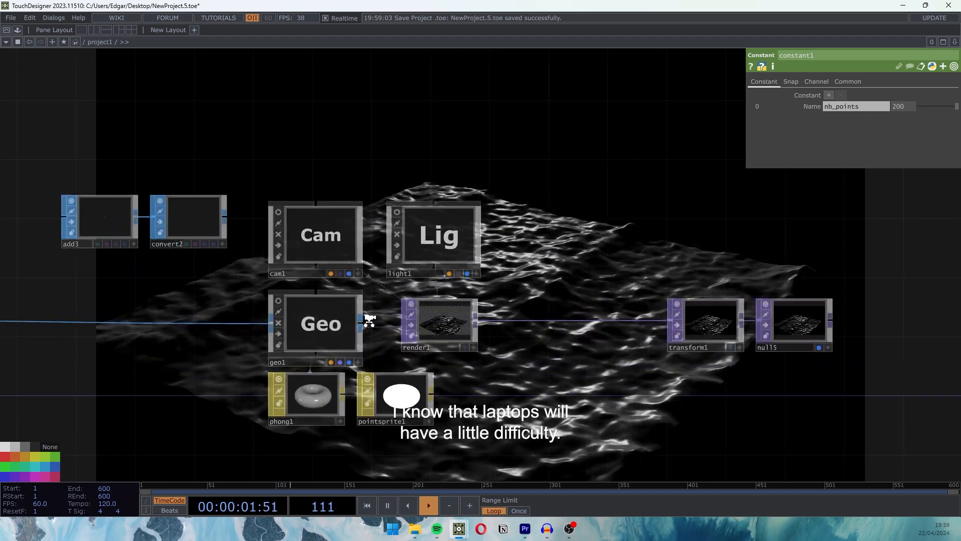
pyautogui.scroll(3, 369, 321)
pyautogui.click(355, 258)
pyautogui.moveTo(326, 224); pyautogui.dragTo(350, 220)
pyautogui.moveTo(531, 212); pyautogui.dragTo(444, 253)
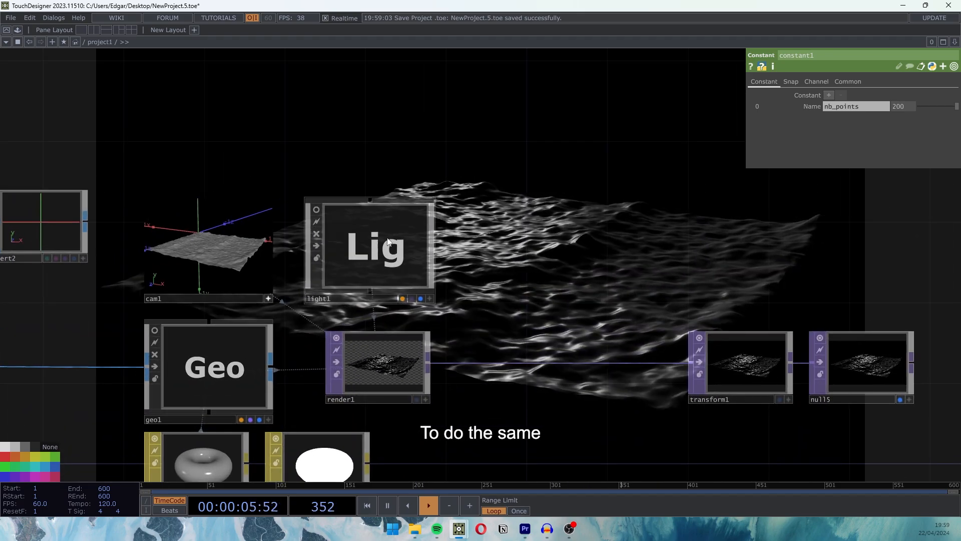
# - Set light1's Shadow Type to Off
pyautogui.click(402, 247)
pyautogui.click(825, 81)
pyautogui.click(896, 95)
pyautogui.click(845, 105)
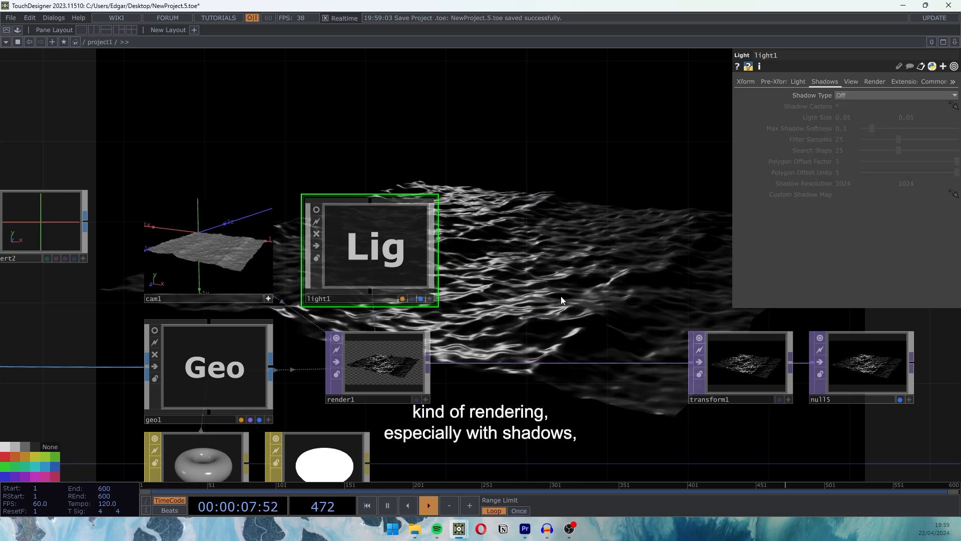
# - Deactivate cam1's viewer and look over the node network from the render setup back to the noise and ramp chain
pyautogui.click(268, 299)
pyautogui.moveTo(317, 160); pyautogui.dragTo(181, 163)
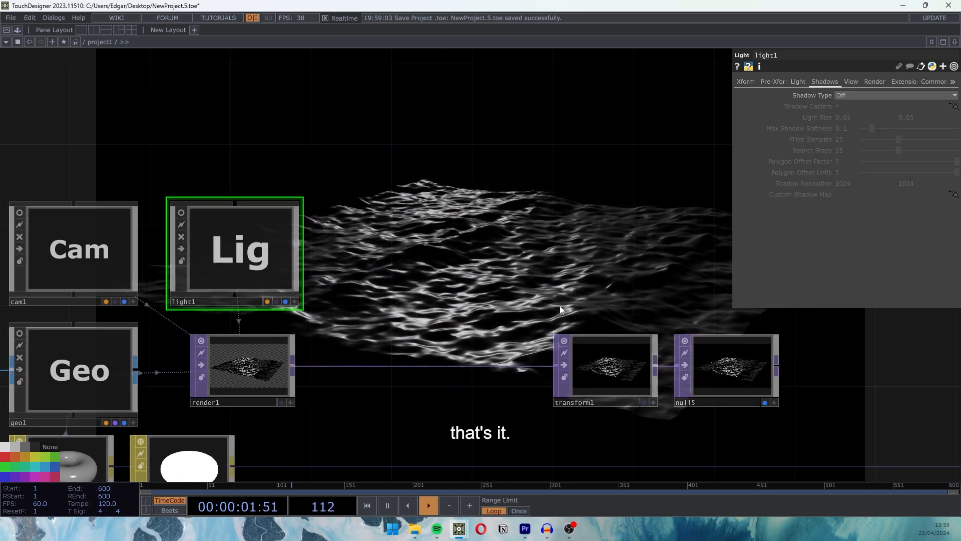
pyautogui.scroll(-2, 557, 307)
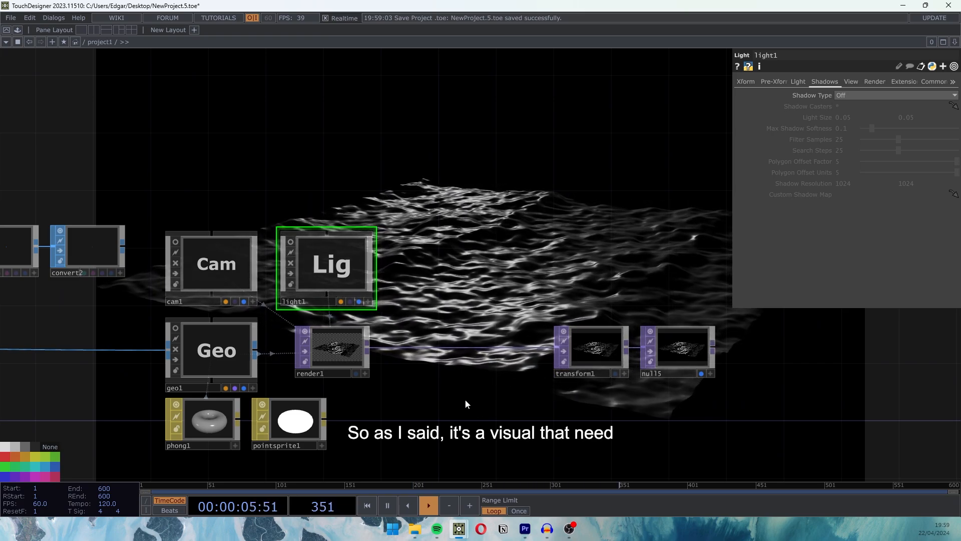
pyautogui.scroll(-10, 463, 410)
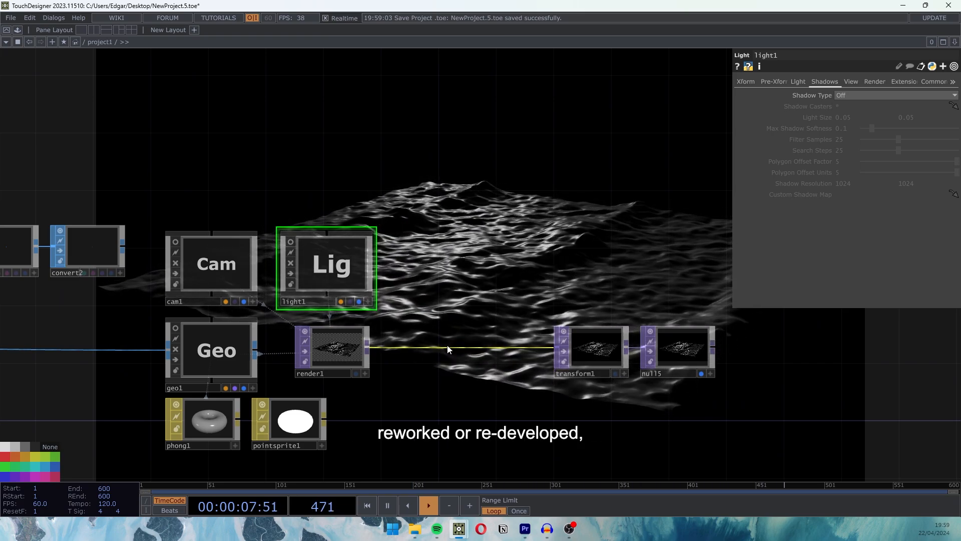
pyautogui.moveTo(249, 404); pyautogui.dragTo(523, 270)
pyautogui.moveTo(231, 354); pyautogui.dragTo(302, 352)
pyautogui.moveTo(371, 341); pyautogui.dragTo(468, 326)
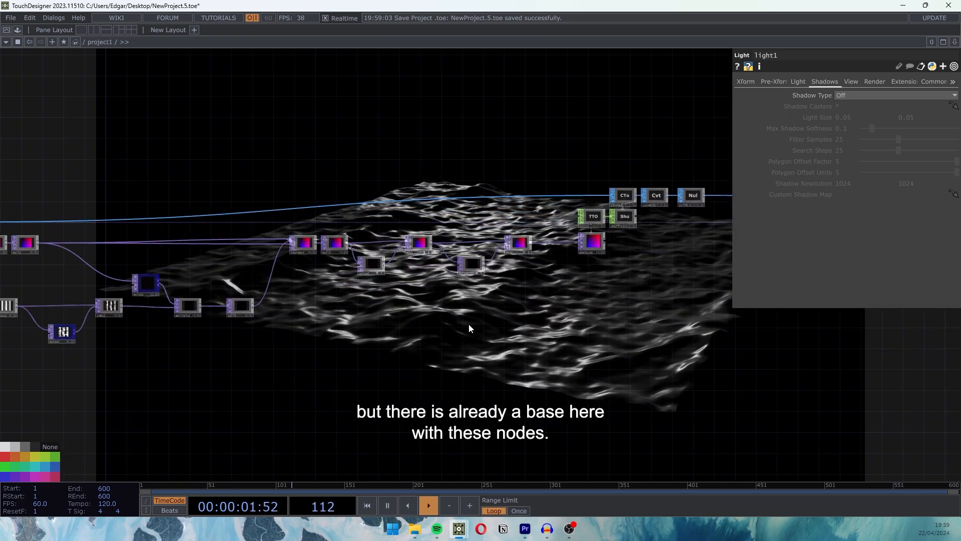
# - Examine the parameters of noise4 and noise5, the two noise nodes that feed add1 and add2
pyautogui.moveTo(203, 352); pyautogui.dragTo(350, 333)
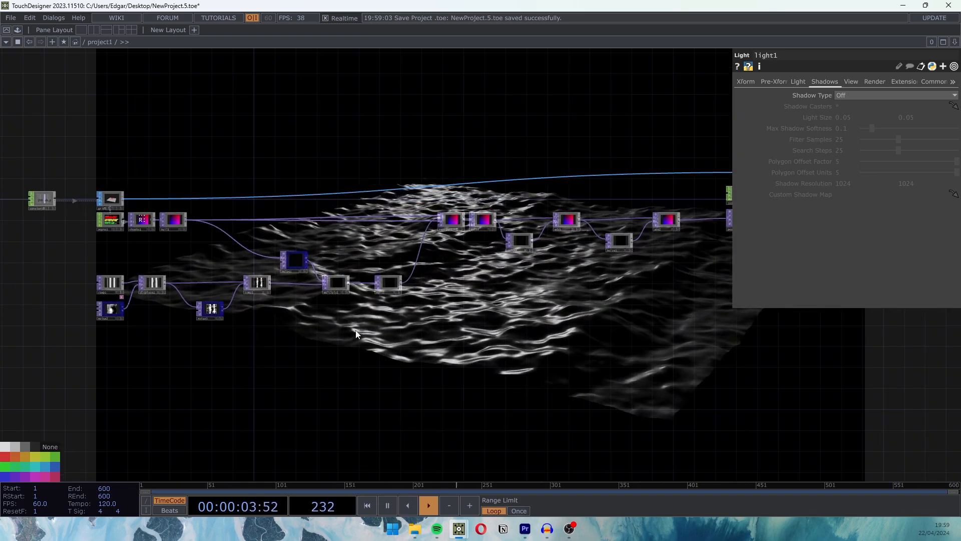
pyautogui.moveTo(554, 266); pyautogui.dragTo(479, 292)
pyautogui.scroll(6, 461, 276)
pyautogui.click(431, 266)
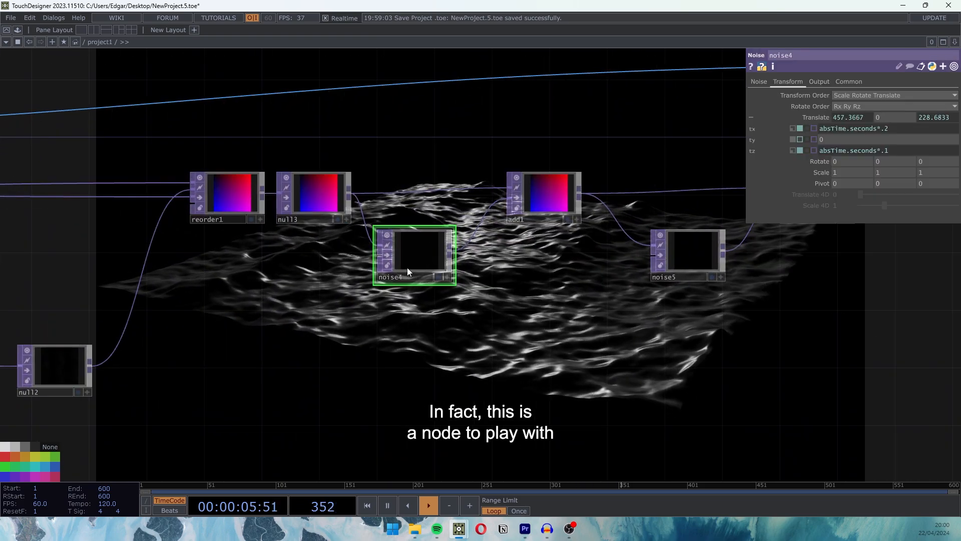
pyautogui.click(686, 253)
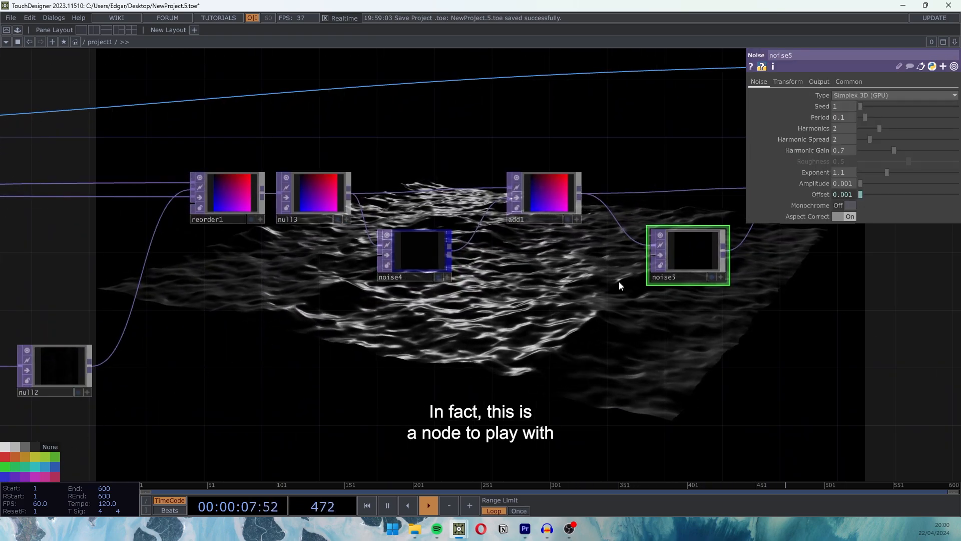
# - Try faster waves on ramp1 with the Phase expression absTime.seconds*0.3 and a Period of 0.6
pyautogui.moveTo(371, 425); pyautogui.dragTo(756, 344)
pyautogui.scroll(-6, 497, 397)
pyautogui.scroll(5, 227, 315)
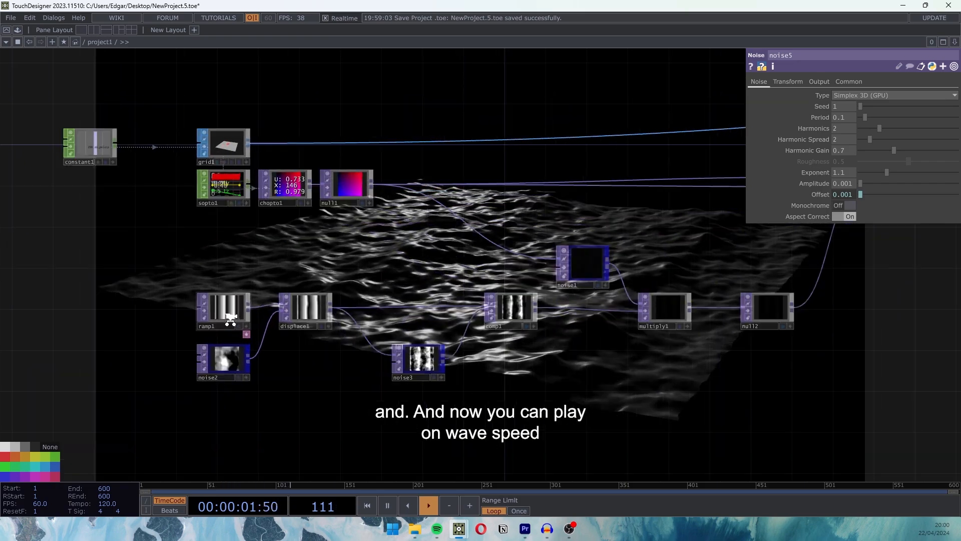
pyautogui.click(222, 306)
pyautogui.doubleClick(890, 197)
pyautogui.write('3')
pyautogui.press('Return')
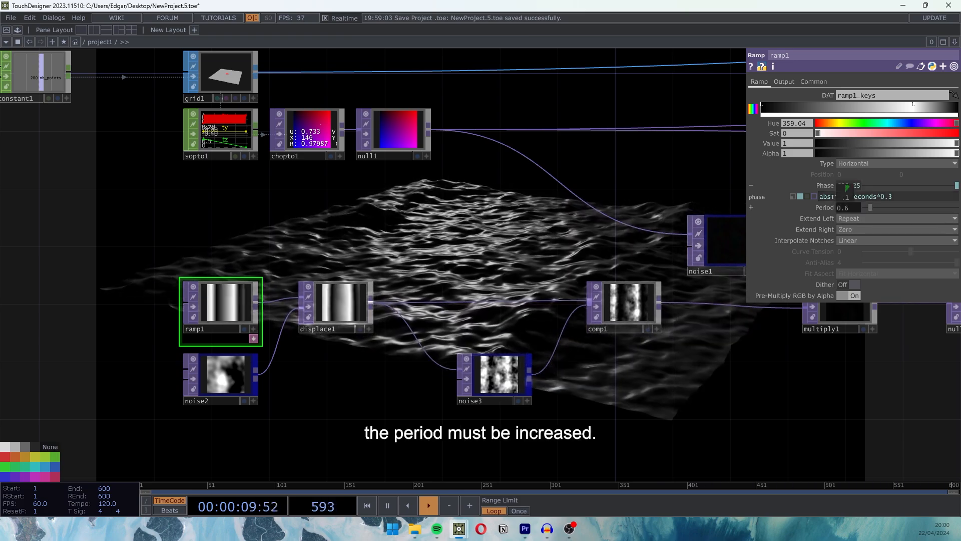
pyautogui.click(843, 208)
pyautogui.write('0.6')
pyautogui.press('Return')
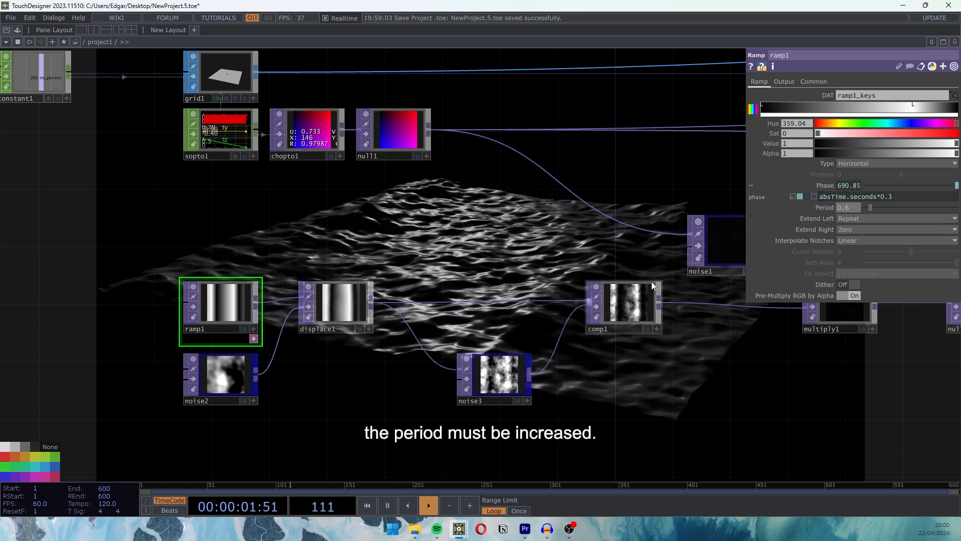
# - Try a noise2 Period of 1 and check its effect on displace1
pyautogui.click(228, 376)
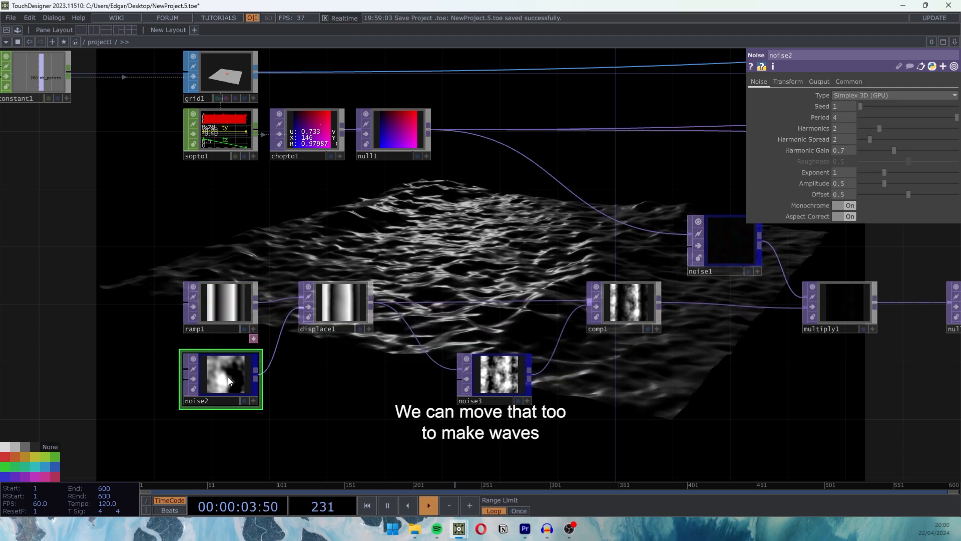
pyautogui.moveTo(849, 106); pyautogui.dragTo(844, 98, button='middle')
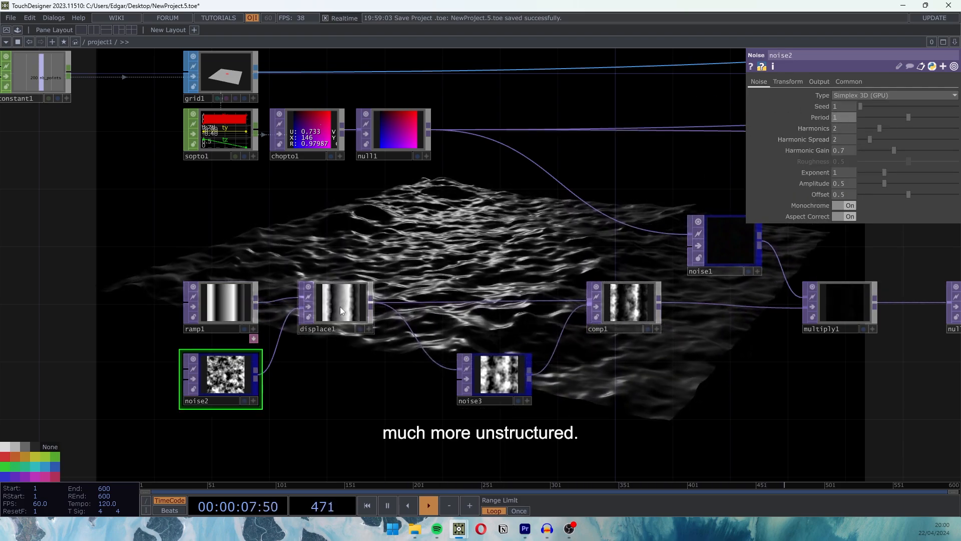
pyautogui.scroll(5, 351, 302)
pyautogui.scroll(-5, 374, 303)
# - Try a faster horizontal motion on noise4 by setting its tx expression to absTime.seconds*.4
pyautogui.moveTo(545, 239); pyautogui.dragTo(263, 306)
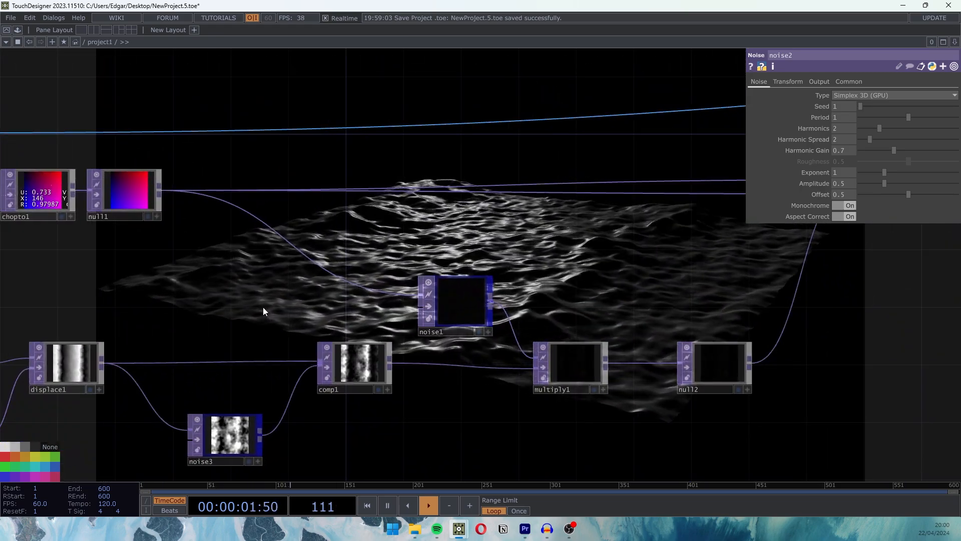
pyautogui.moveTo(609, 252); pyautogui.dragTo(549, 277)
pyautogui.scroll(-3, 554, 277)
pyautogui.moveTo(682, 262); pyautogui.dragTo(742, 256)
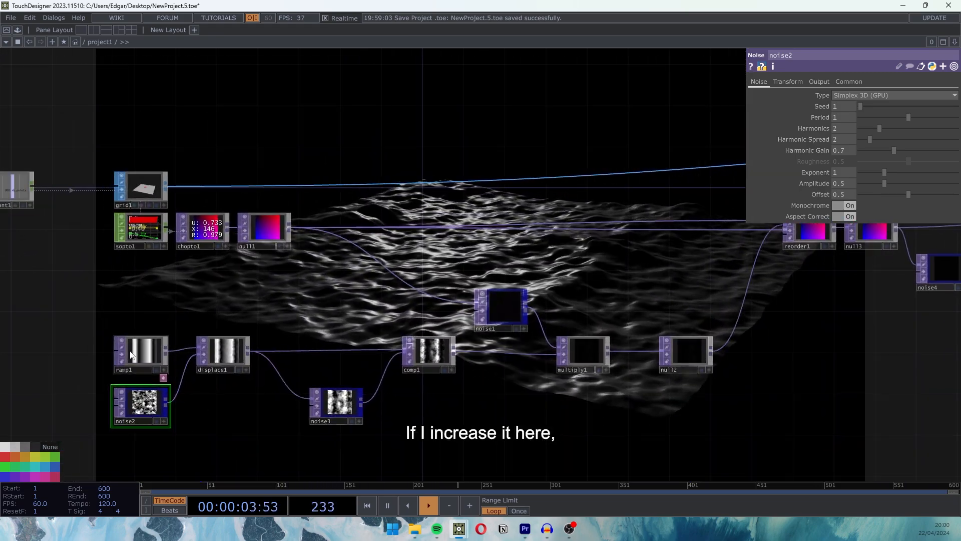
pyautogui.moveTo(717, 363); pyautogui.dragTo(421, 400)
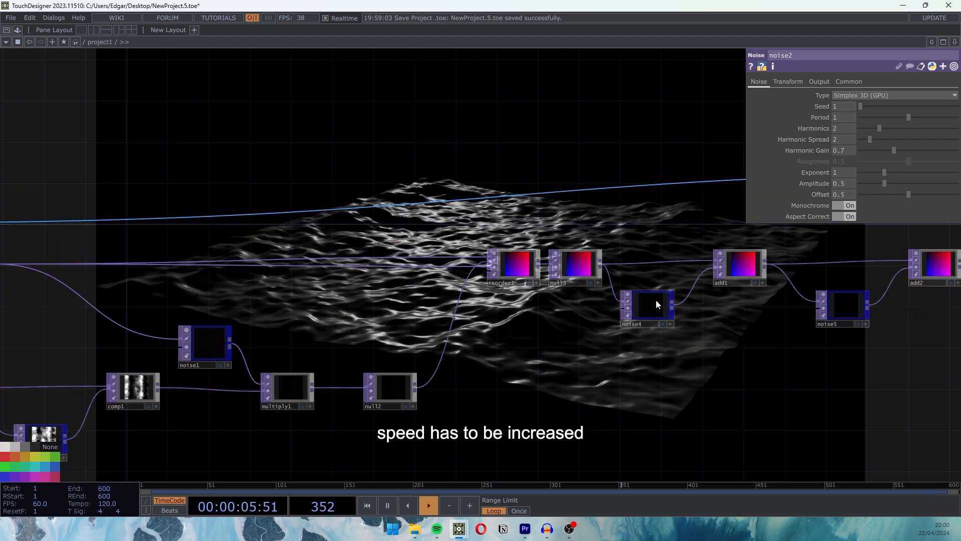
pyautogui.click(649, 305)
pyautogui.moveTo(905, 128); pyautogui.dragTo(884, 130)
pyautogui.write('4')
pyautogui.press('Return')
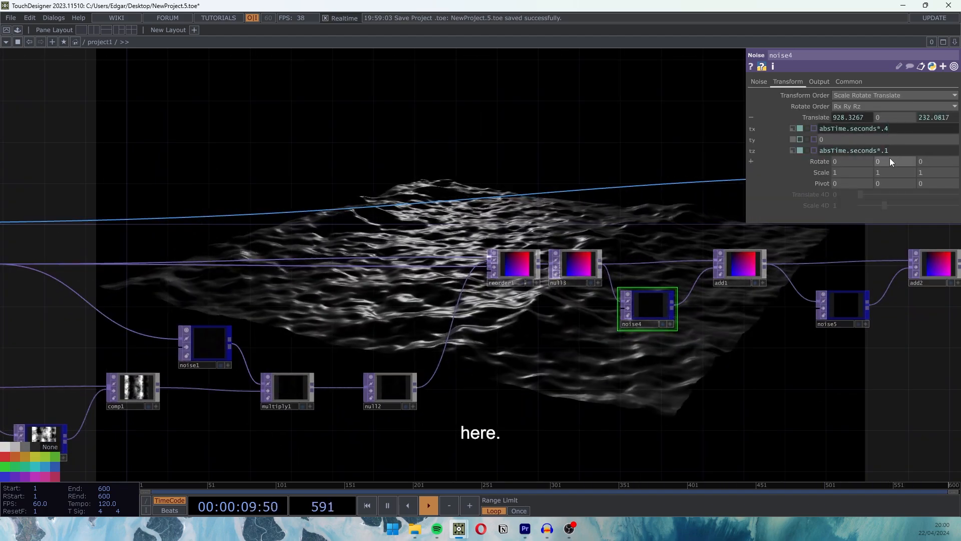
# - Undo the trial changes to noise4's tx expression, noise2's Period and ramp1's Phase
pyautogui.moveTo(814, 399); pyautogui.dragTo(779, 356)
pyautogui.scroll(-5, 677, 369)
pyautogui.hotkey('ctrl', 'z')
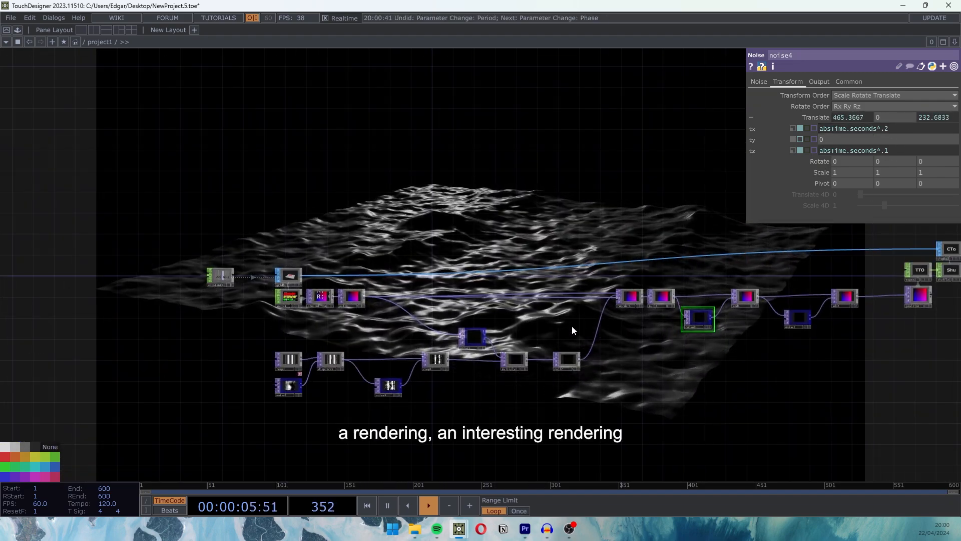
pyautogui.hotkey('ctrl', 'z')
pyautogui.hotkey('ctrl', 'z')
# - Look over the conversion and render nodes, and bring up render1's Common parameters
pyautogui.moveTo(760, 365); pyautogui.dragTo(539, 374)
pyautogui.scroll(5, 749, 302)
pyautogui.moveTo(666, 351); pyautogui.dragTo(368, 396)
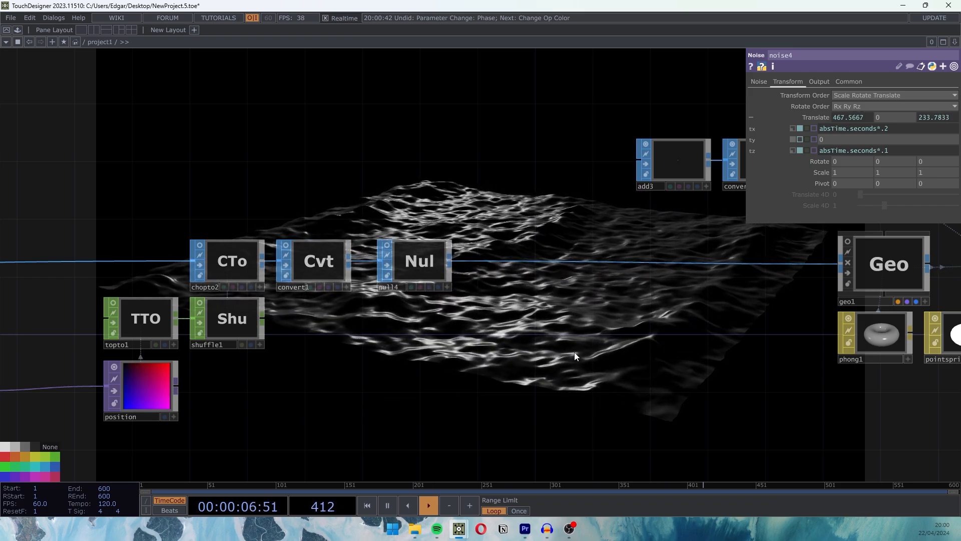
pyautogui.moveTo(575, 352); pyautogui.dragTo(236, 386)
pyautogui.moveTo(758, 409); pyautogui.dragTo(354, 369)
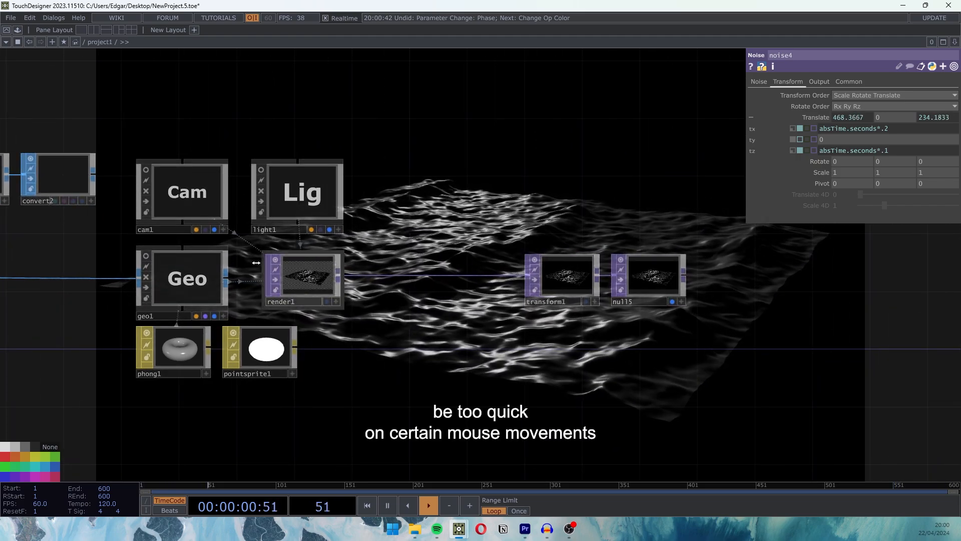
pyautogui.scroll(3, 267, 268)
pyautogui.click(290, 284)
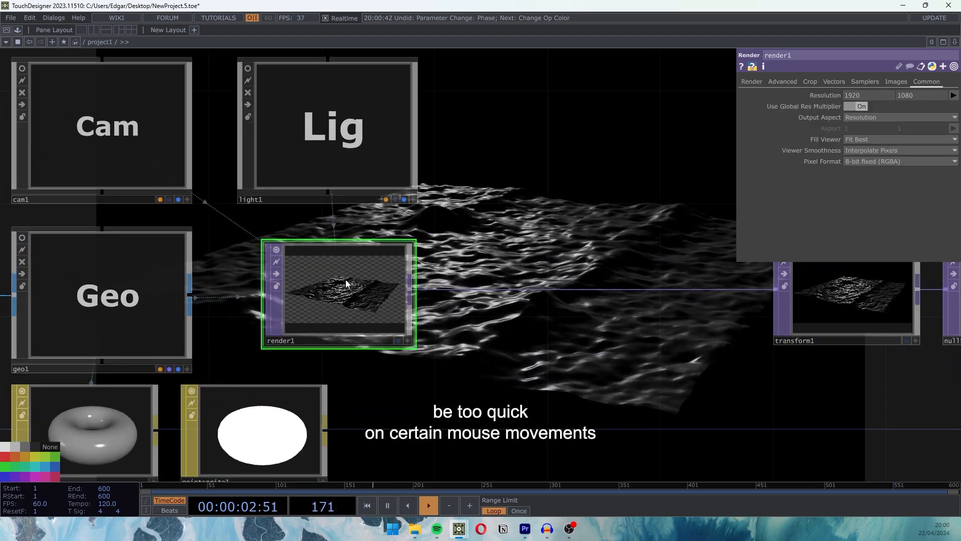